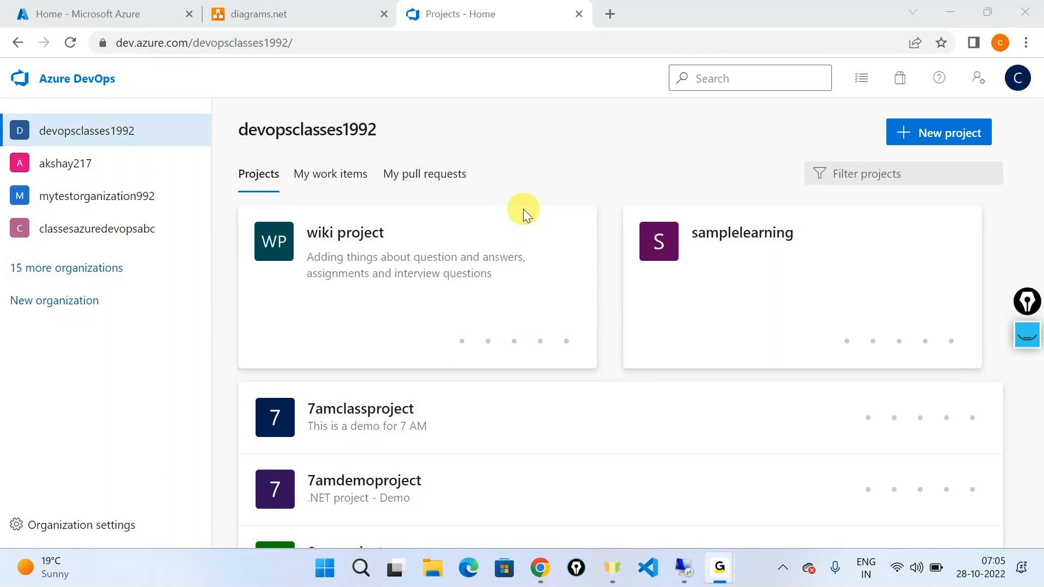
Open the samplelearning project in the organization's project list.
left_click(523, 208)
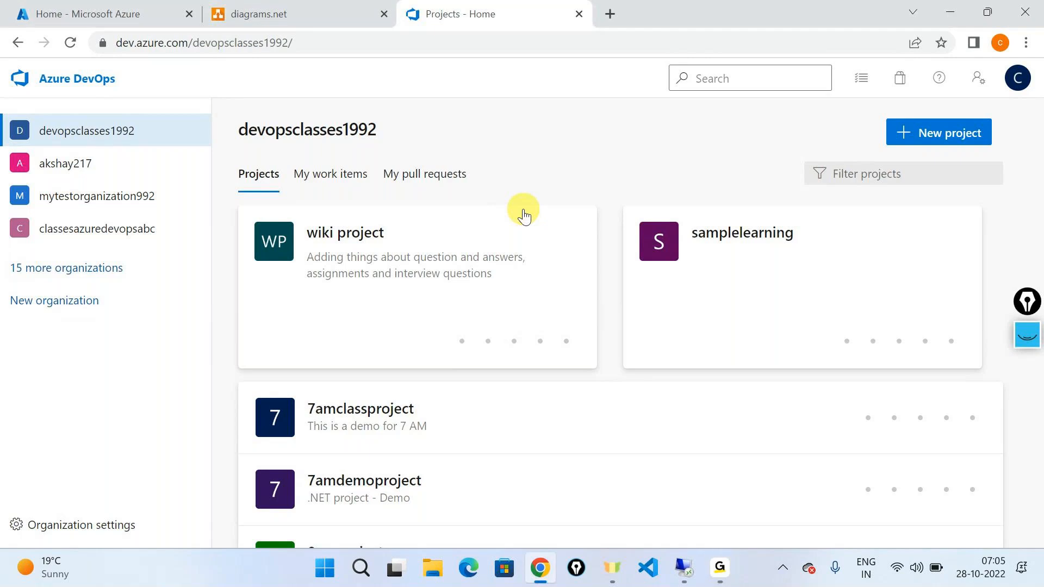
left_click(745, 237)
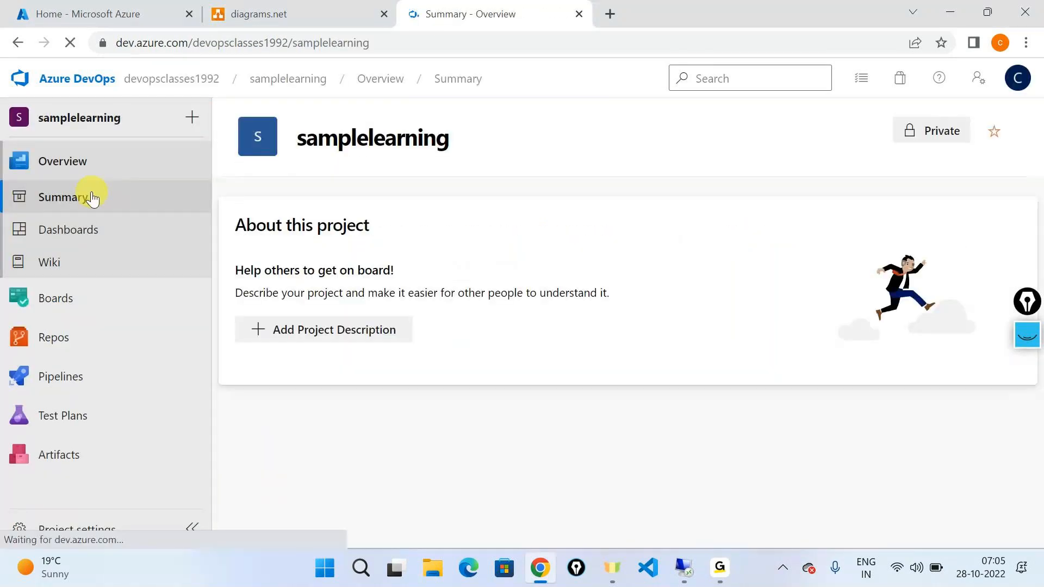
Switch to diagrams.net, decline the saved drafts to get a blank diagram, and set the connector style to straight.
left_click(335, 8)
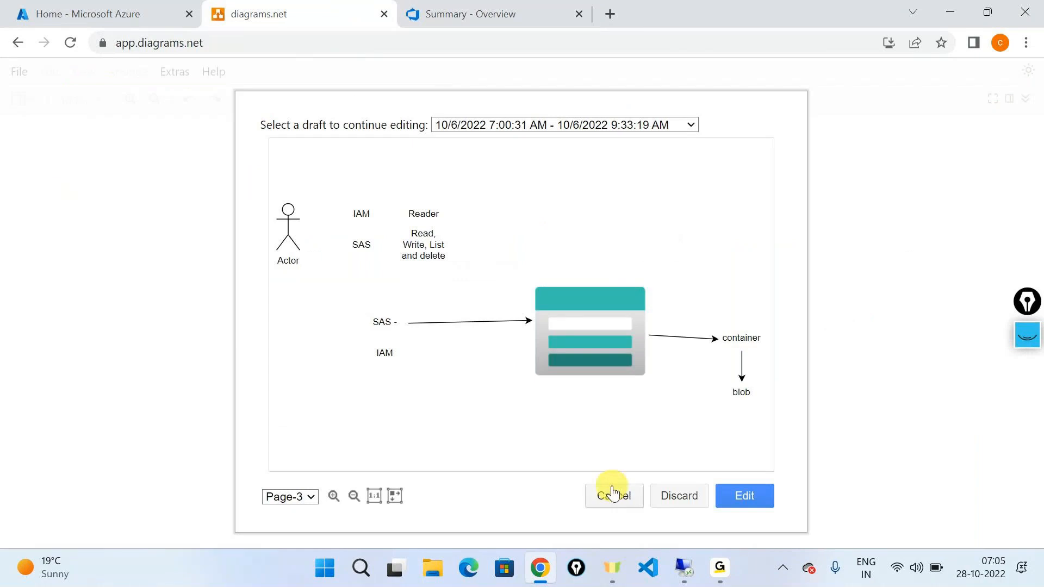
left_click(613, 495)
left_click(670, 176)
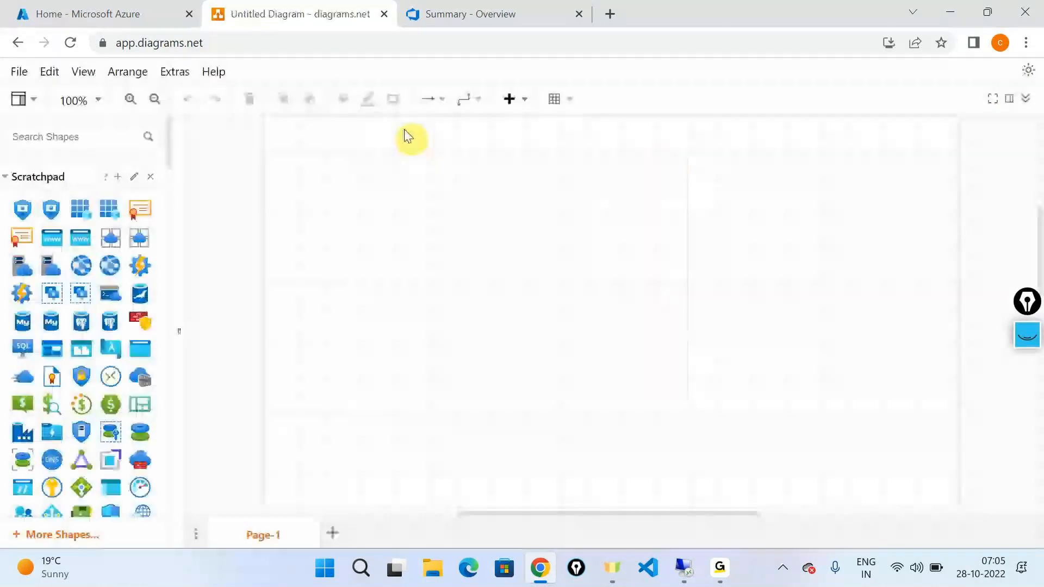
left_click(466, 100)
left_click(466, 123)
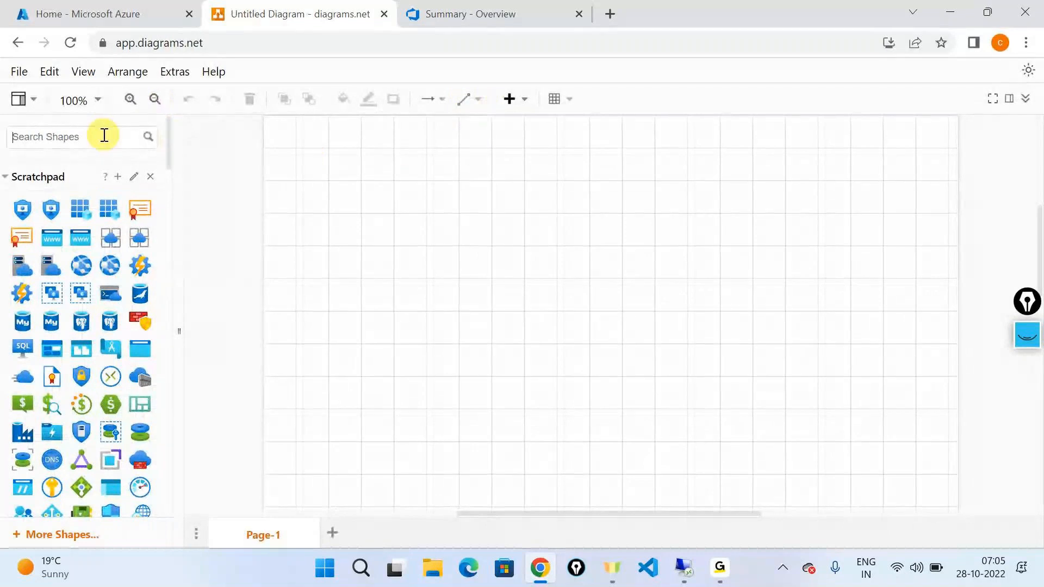
Search the shapes for "azure repos" and place the orange Azure Repos icon in the upper-left part of the canvas.
type("a")
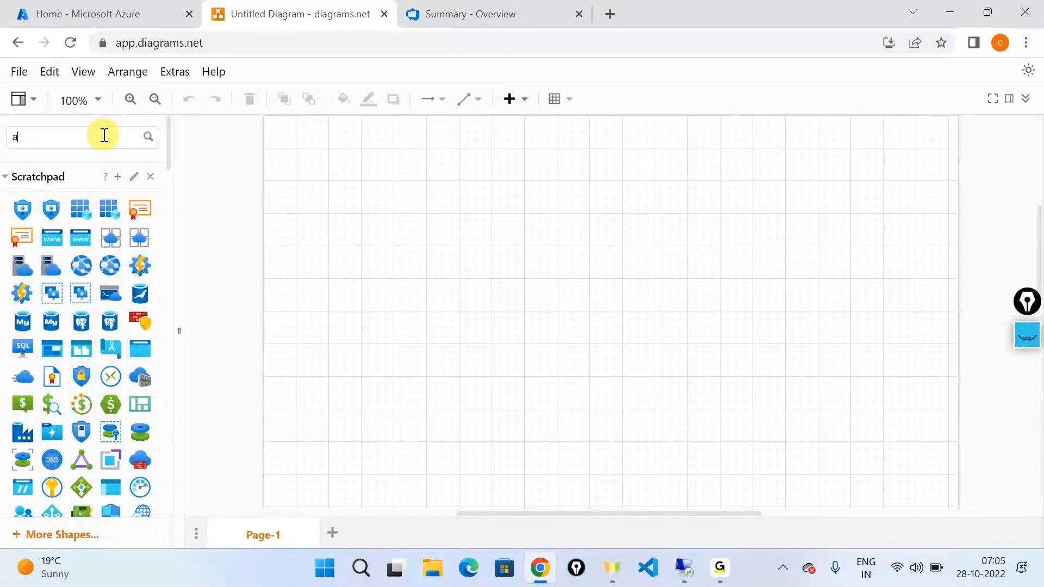
type("zure repos")
key("Return")
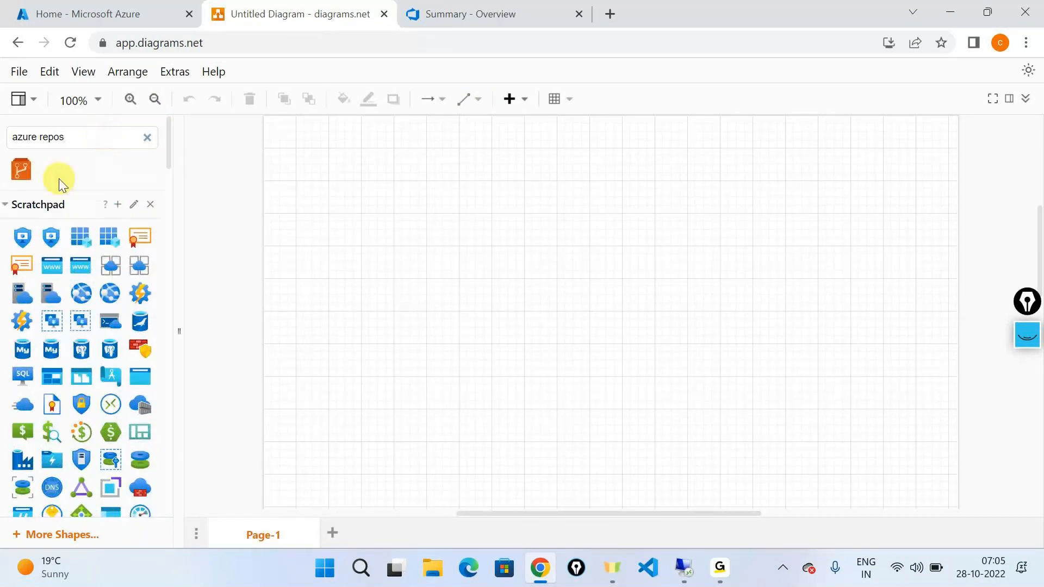
left_click_drag(21, 169, 414, 242)
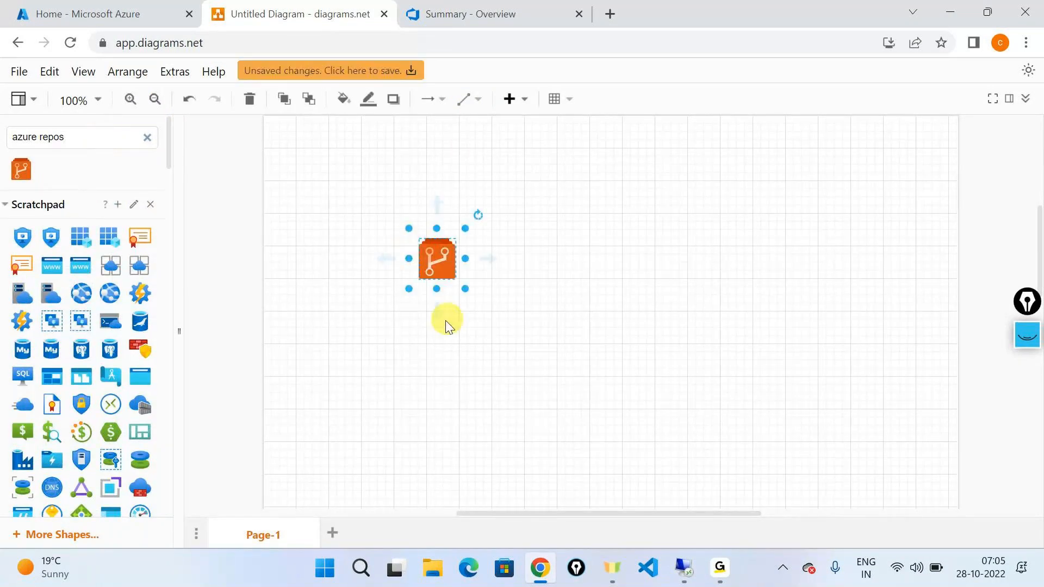
left_click(446, 325)
Search the shapes for "git", place the branch icon with one filled node, shrink it and align it below the Azure Repos icon.
triple_click(95, 130)
type("git")
key("Return")
mouse_move(30, 199)
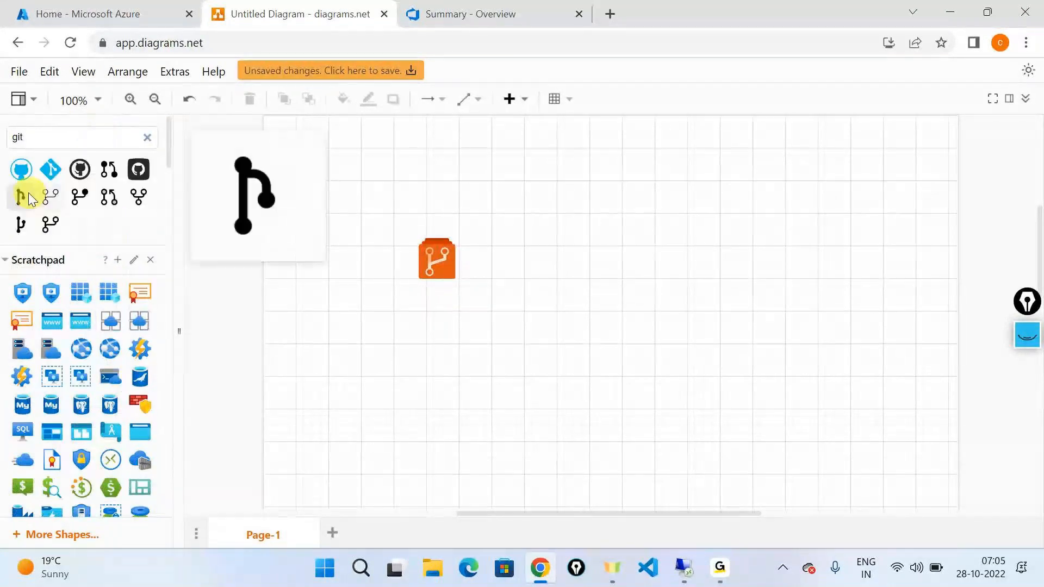
left_click_drag(79, 197, 380, 351)
left_click_drag(484, 457, 452, 409)
left_click_drag(403, 380, 438, 391)
left_click(526, 353)
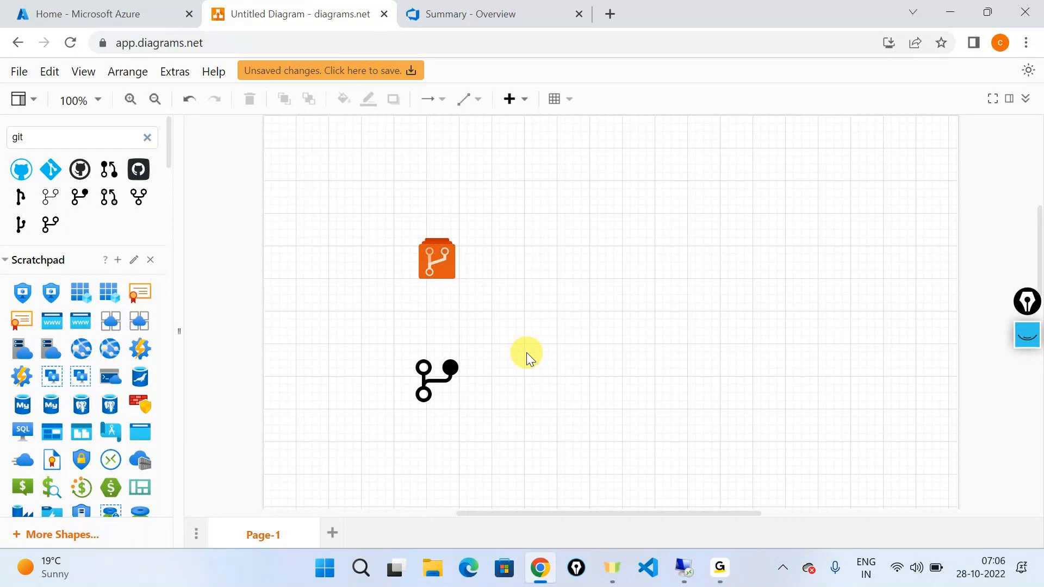
Connect the Azure Repos icon to the git branch icon below it with an arrow.
left_click(448, 263)
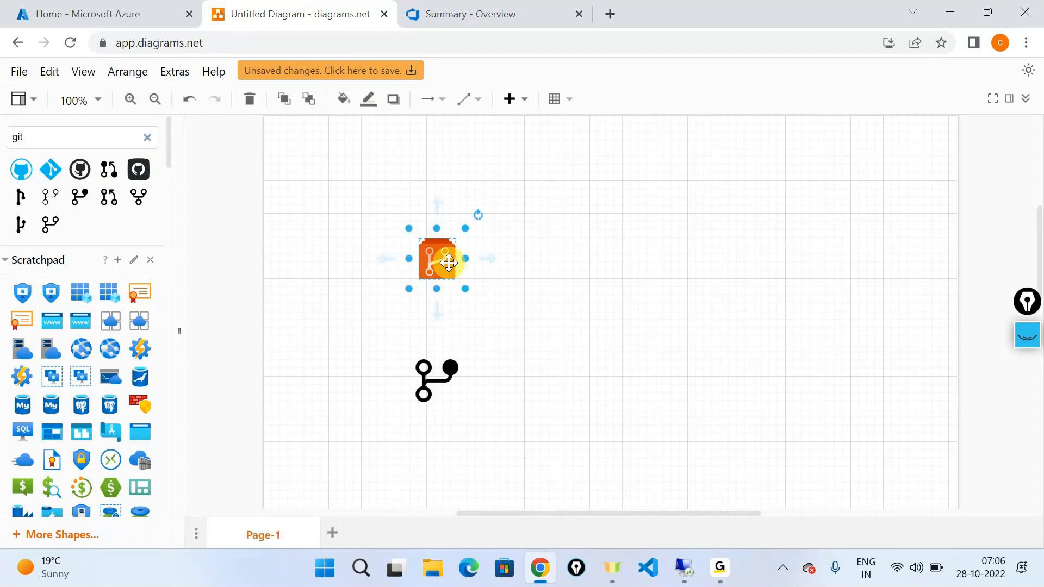
left_click(436, 312)
left_click(328, 353)
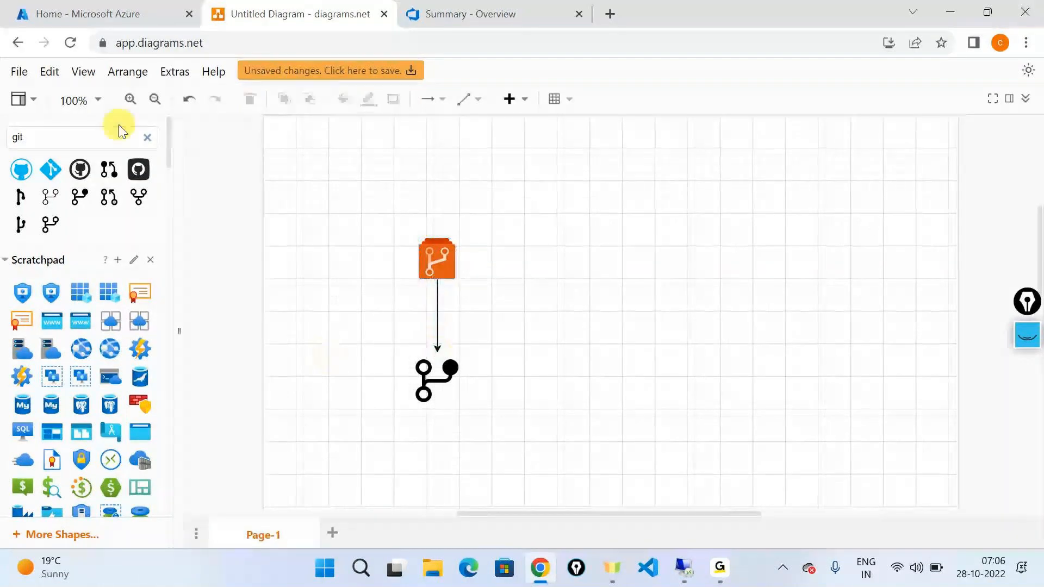
Search the shapes for "laptop" and place the dark blue outlined laptop to the left of the git branch icon.
double_click(104, 128)
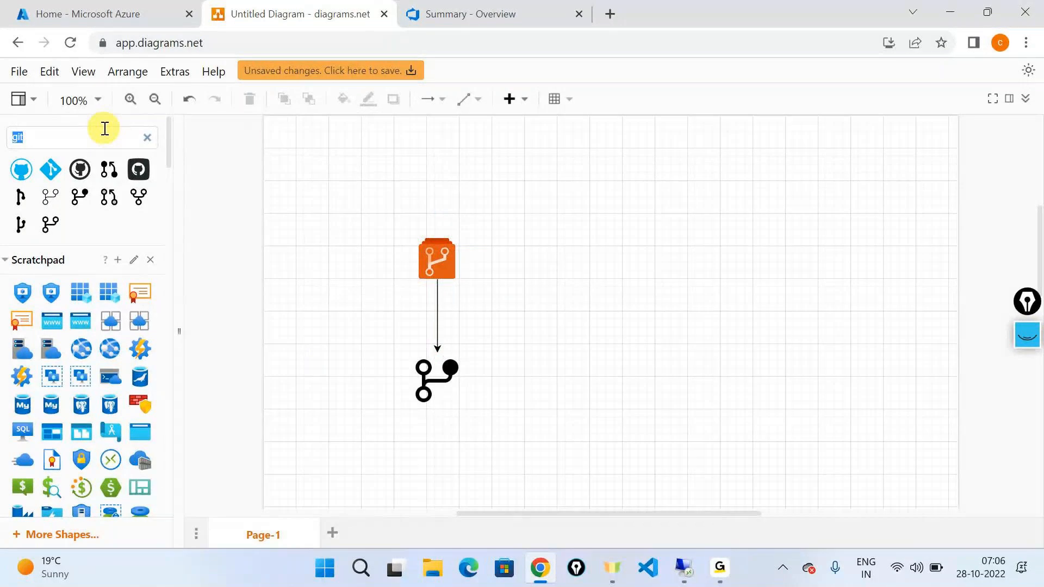
type("laptop")
key("Return")
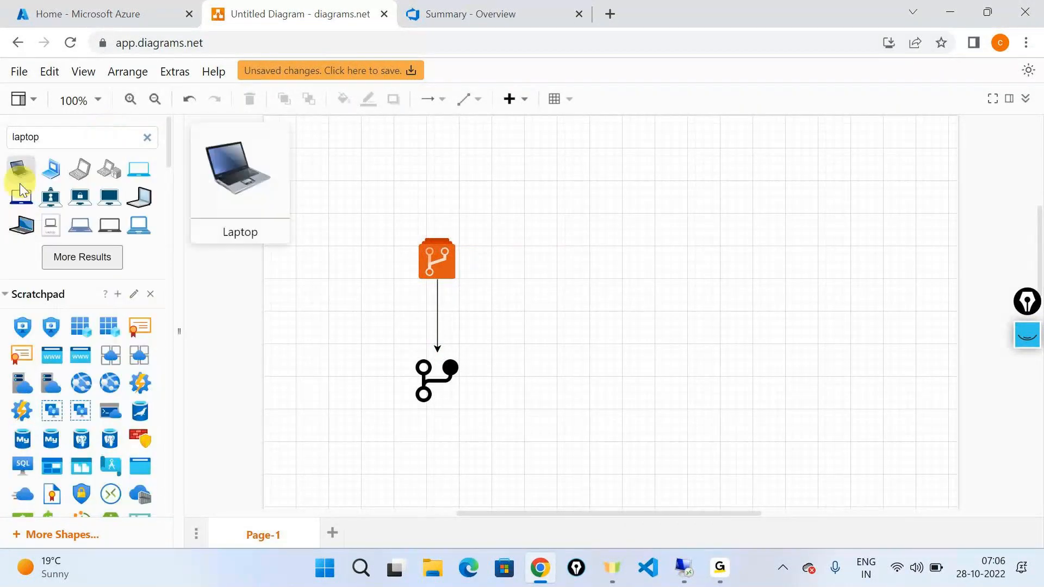
left_click_drag(21, 192, 282, 384)
left_click(357, 445)
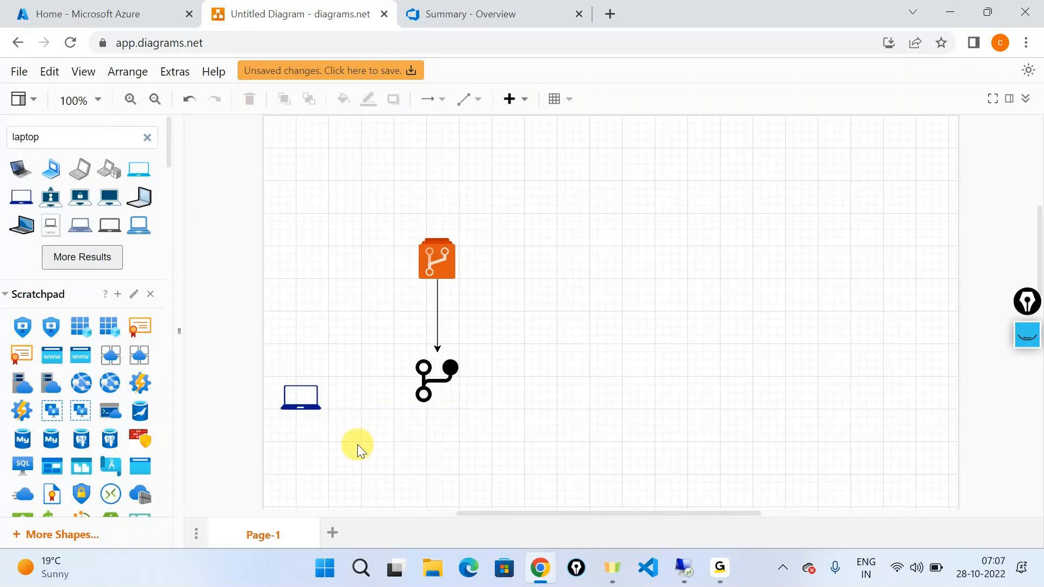
Draw an arrow from the laptop to the git branch icon.
left_click(305, 400)
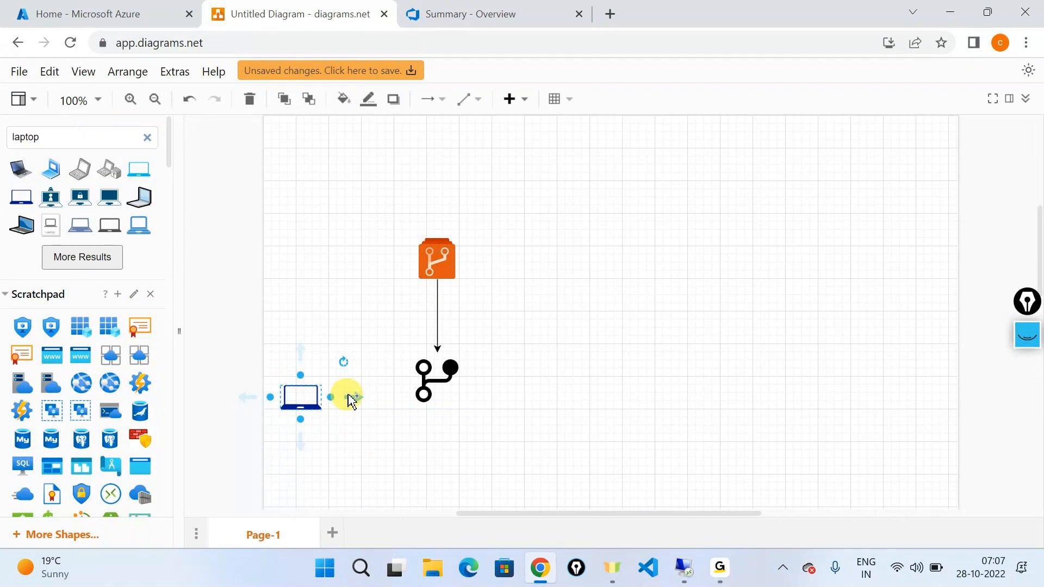
left_click_drag(354, 393, 430, 380)
left_click(541, 429)
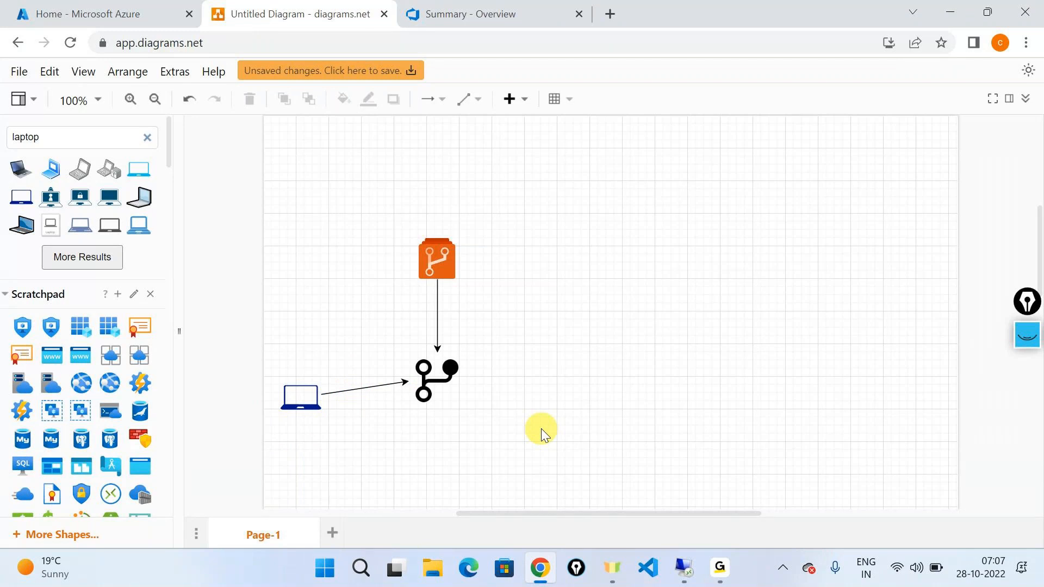
Search the shapes for "devops", place the blue rocket icon to the right of the git branch icon, and connect the branch to it with an arrow.
left_click(433, 384)
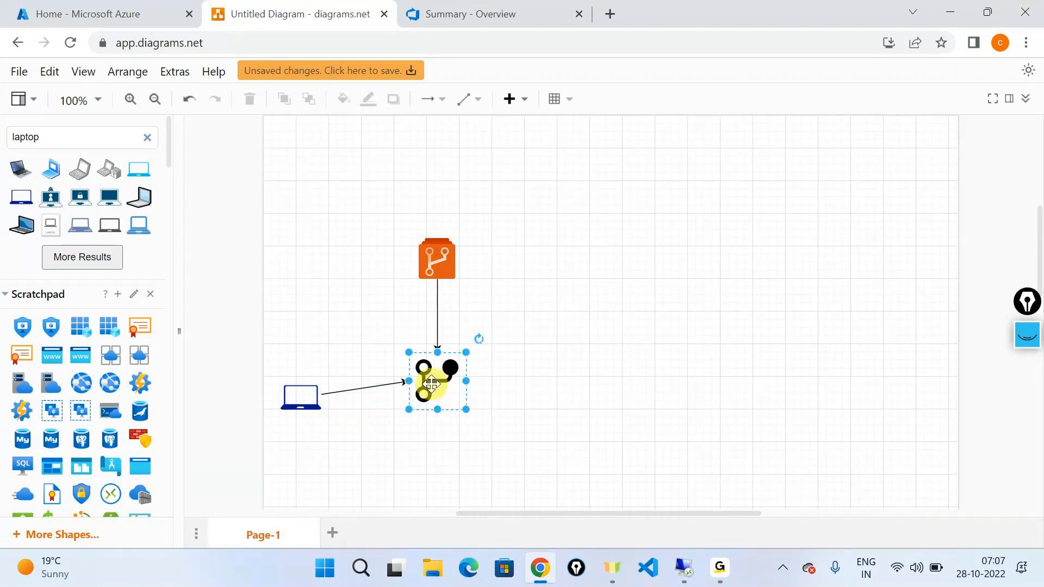
double_click(82, 144)
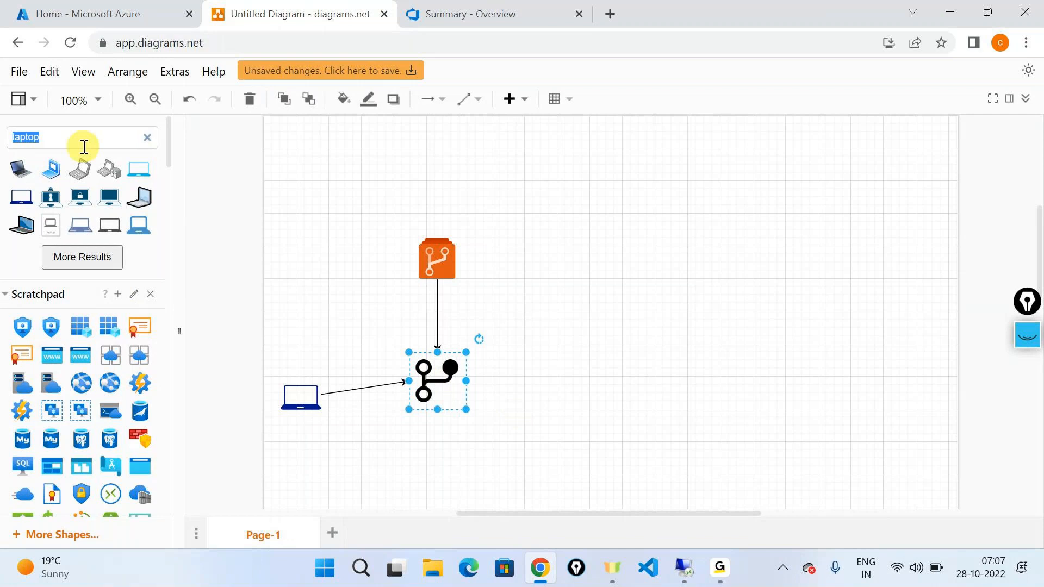
key("BackSpace")
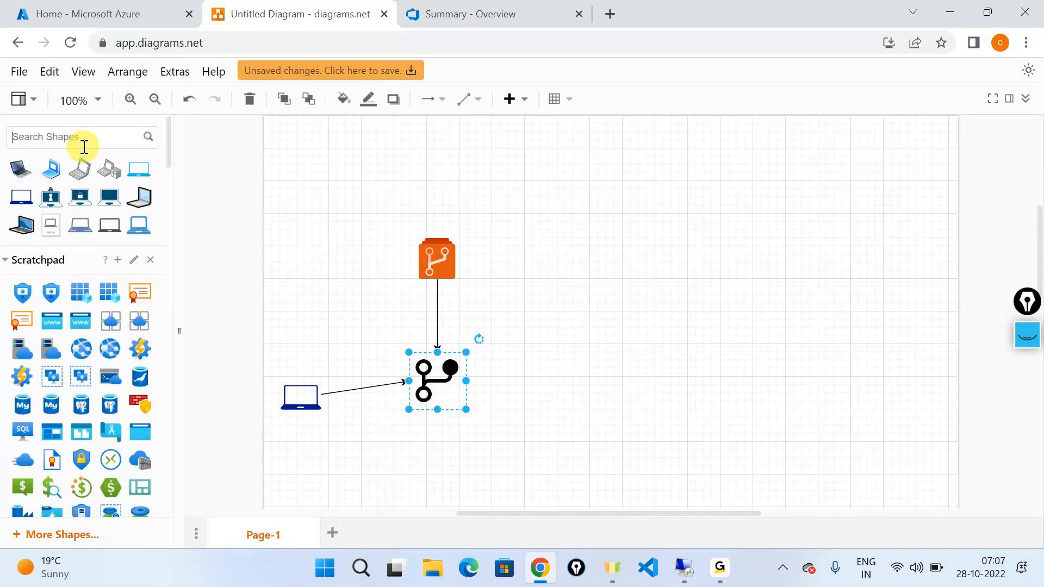
type("devops")
key("Return")
left_click_drag(47, 229, 611, 358)
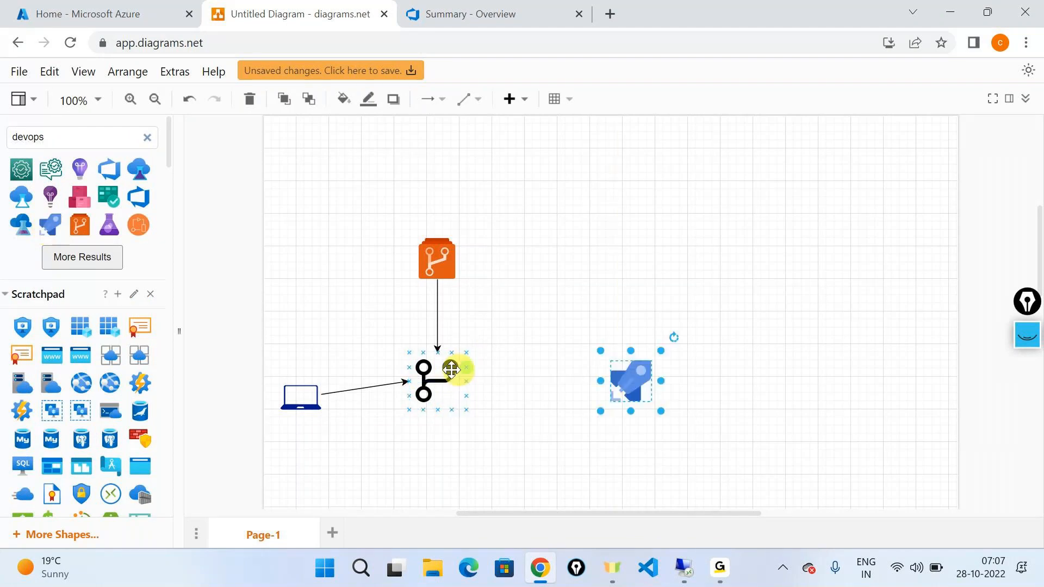
left_click_drag(492, 378, 611, 379)
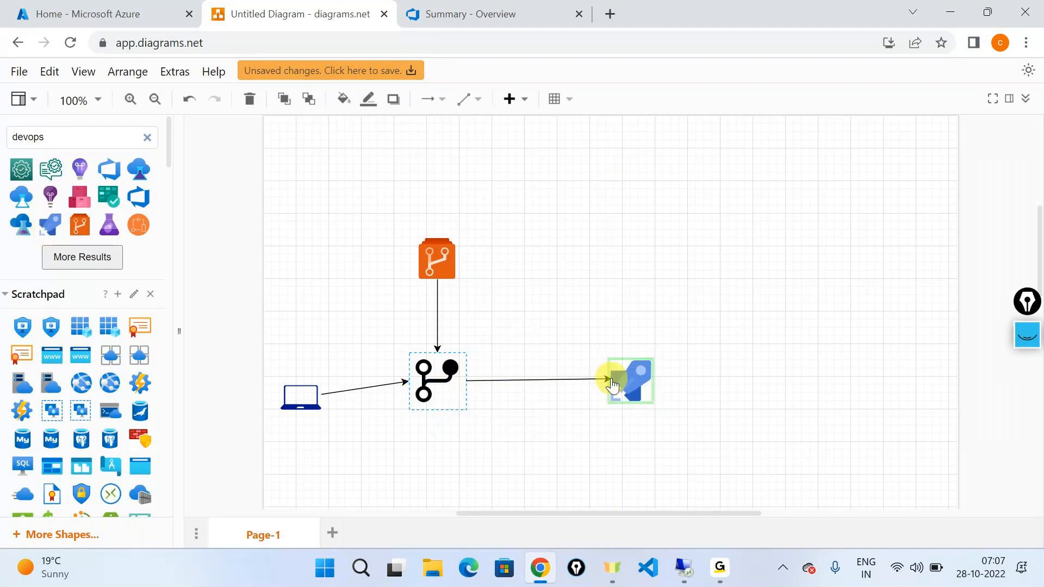
left_click(822, 435)
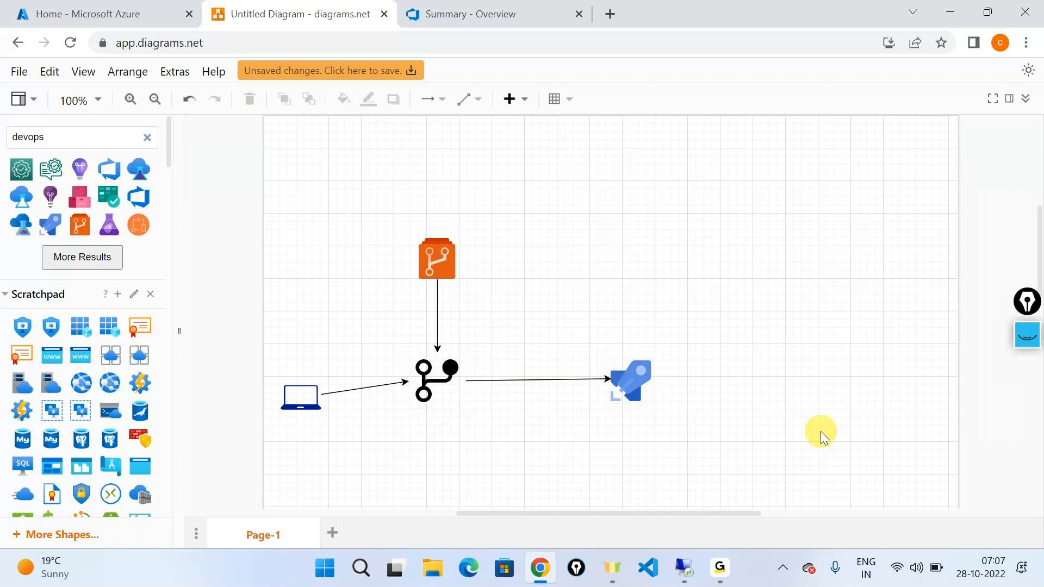
Place a text shape to the right of the rocket icon and label it "Artifacts".
left_click(629, 383)
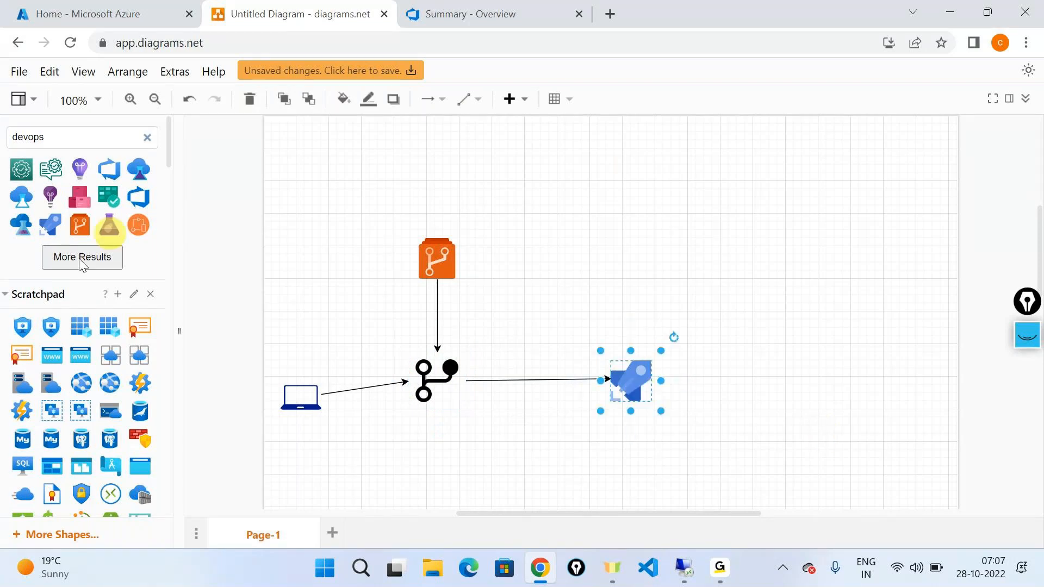
scroll(73, 376, "down", 8)
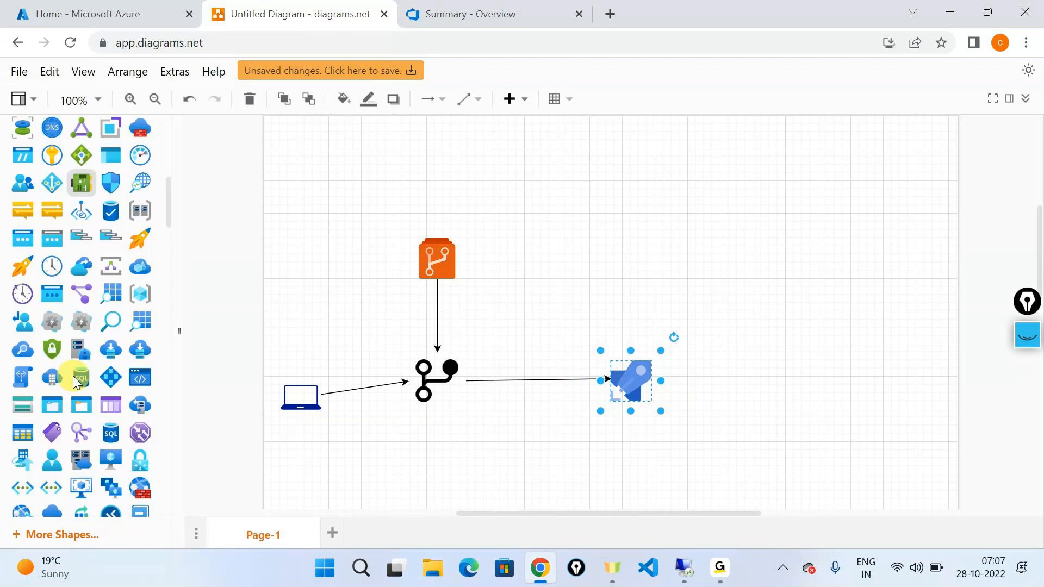
scroll(73, 376, "down", 5)
left_click_drag(81, 353, 791, 368)
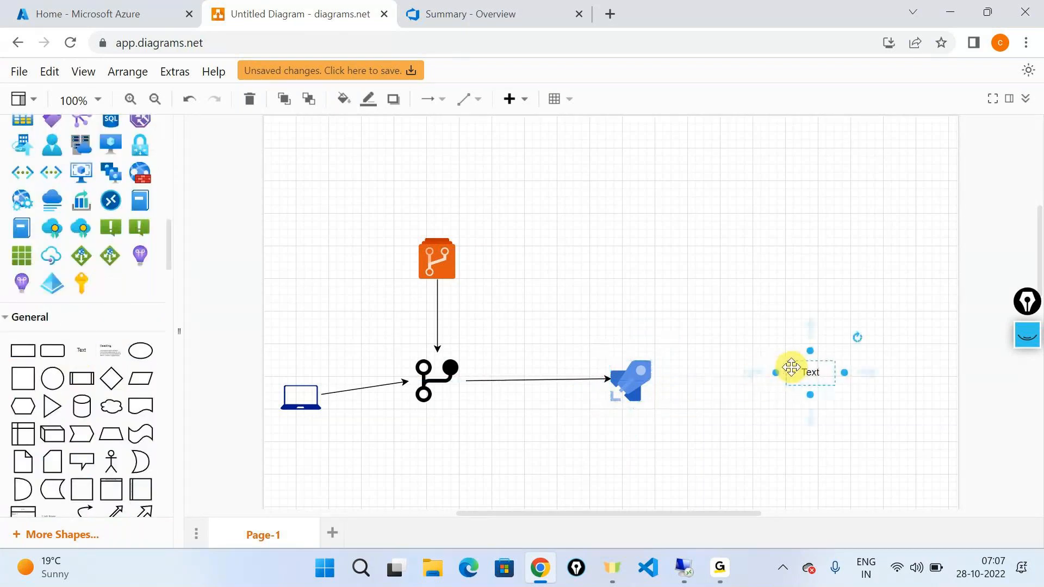
double_click(804, 373)
type("Artifacy")
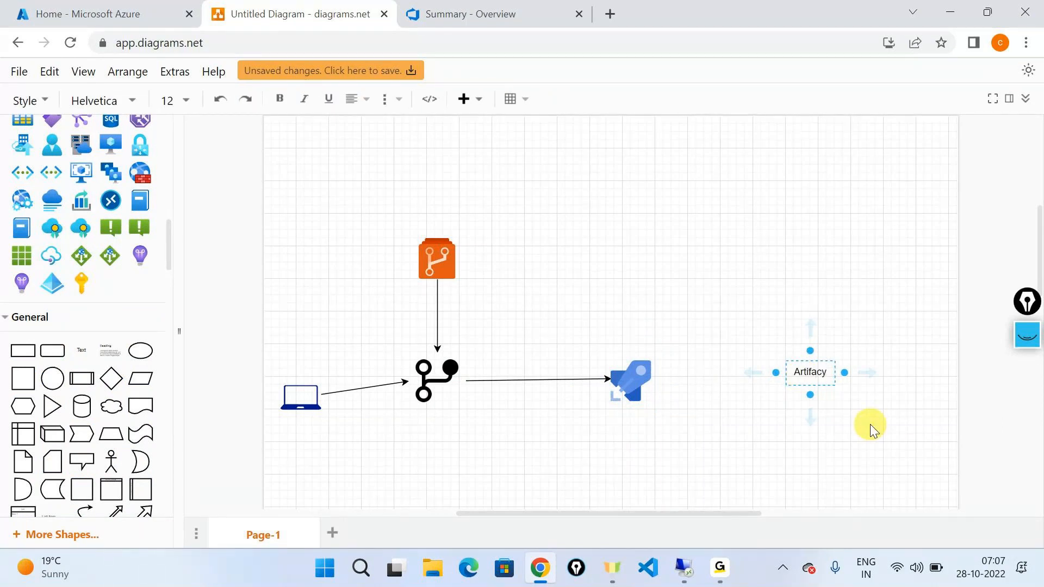
key("BackSpace")
type("ts")
Draw an arrow from the rocket icon towards the Artifacts label.
left_click(629, 374)
left_click_drag(670, 381, 768, 381)
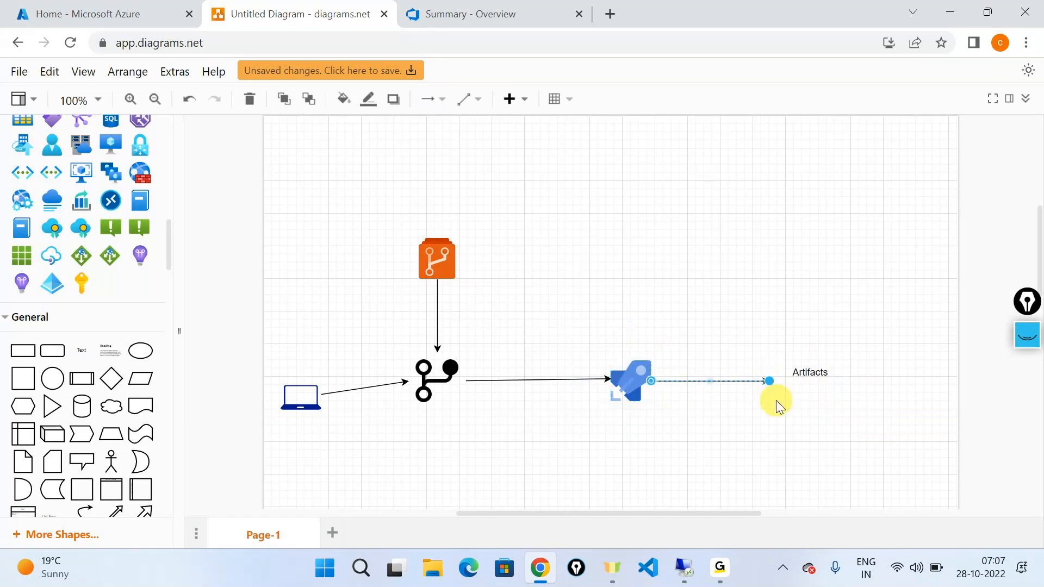
left_click(775, 400)
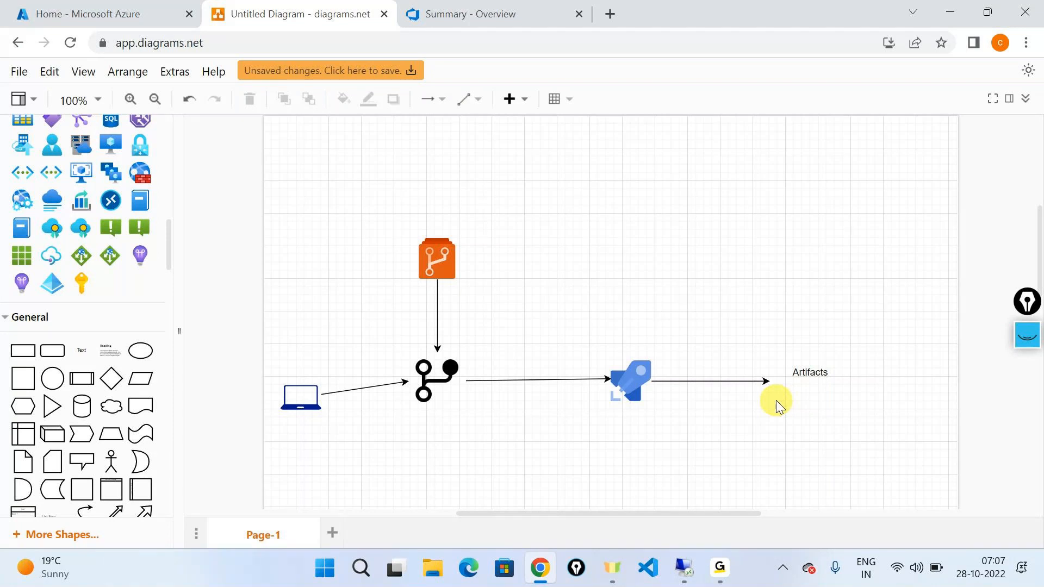
With the screen annotation pen, sketch two laptops above and one below the existing laptop, and write "1 hour" above the diagram.
scroll(1029, 380, "down", 1)
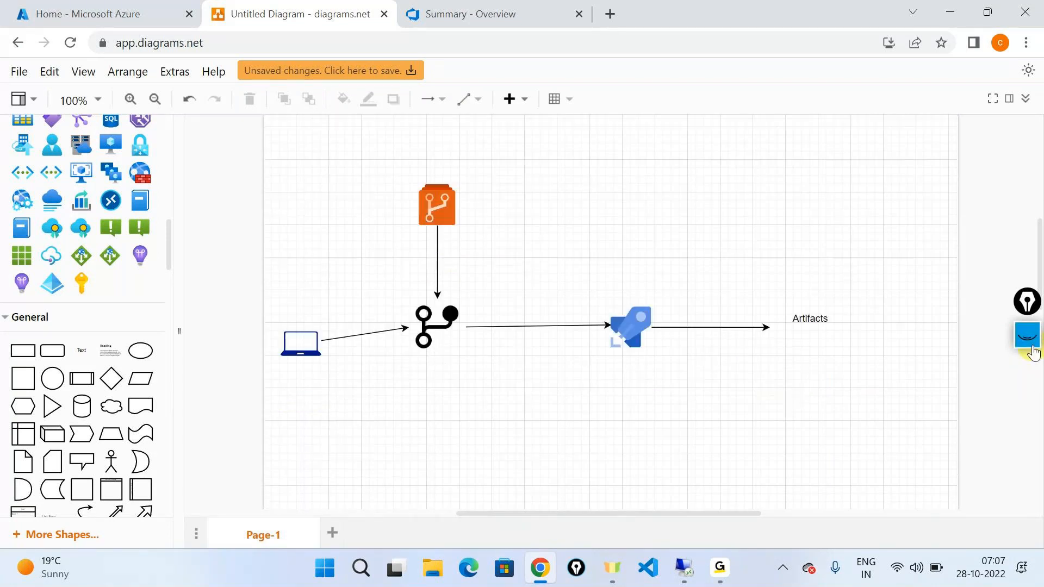
left_click(1032, 384)
left_click(1033, 386)
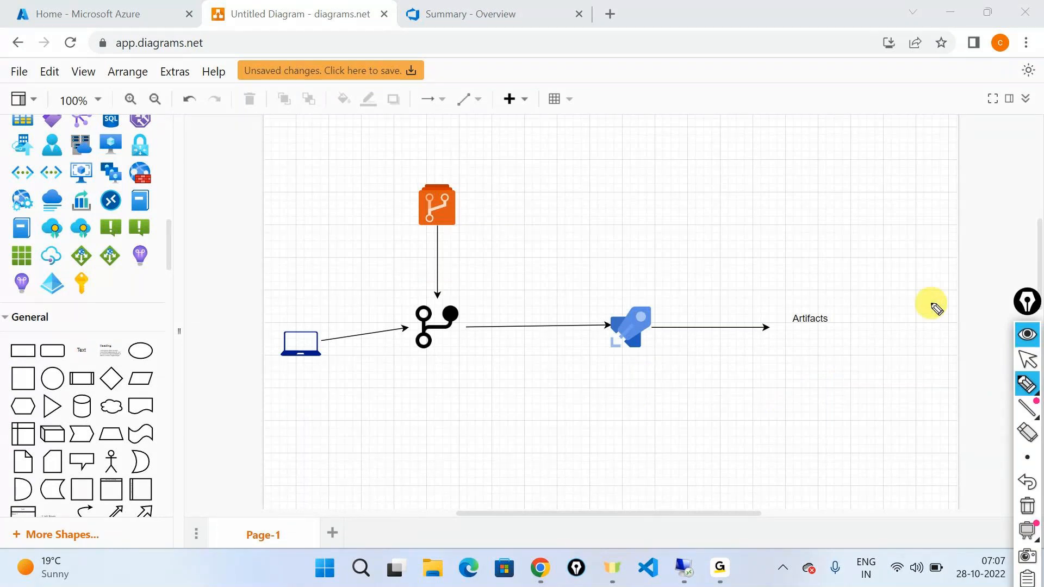
mouse_move(284, 401)
left_mouse_down()
mouse_move(284, 416)
mouse_move(319, 428)
mouse_move(323, 414)
mouse_move(291, 401)
mouse_move(320, 431)
left_mouse_up()
left_click(279, 255)
mouse_move(282, 267)
left_mouse_down()
mouse_move(280, 250)
mouse_move(272, 291)
mouse_move(315, 279)
left_mouse_up()
mouse_move(283, 164)
left_mouse_down()
mouse_move(317, 180)
mouse_move(321, 163)
mouse_move(282, 162)
left_mouse_up()
mouse_move(279, 202)
left_mouse_down()
mouse_move(319, 186)
mouse_move(268, 201)
left_mouse_up()
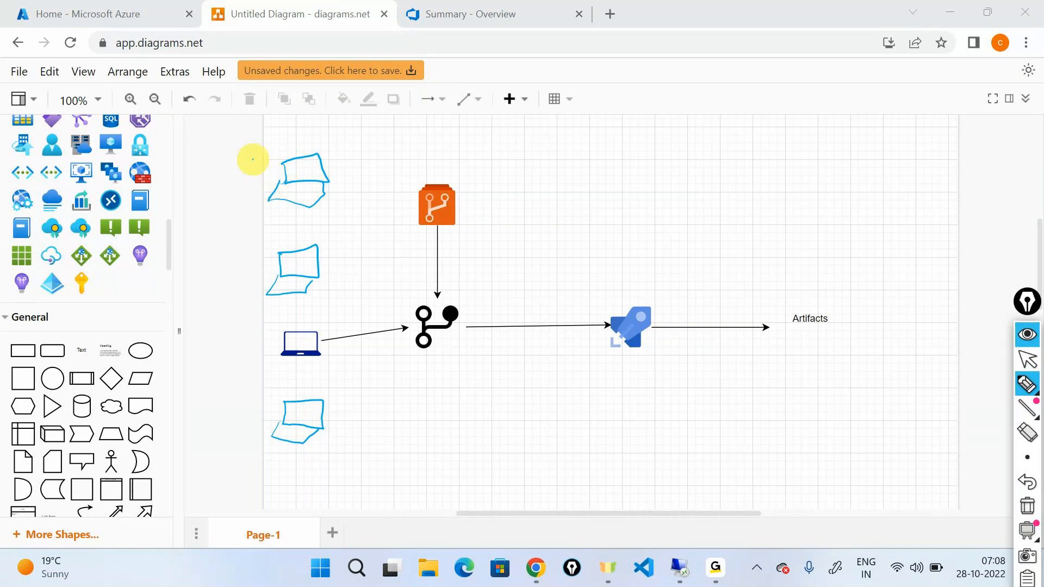
mouse_move(522, 135)
left_mouse_down()
mouse_move(526, 151)
mouse_move(605, 125)
left_mouse_up()
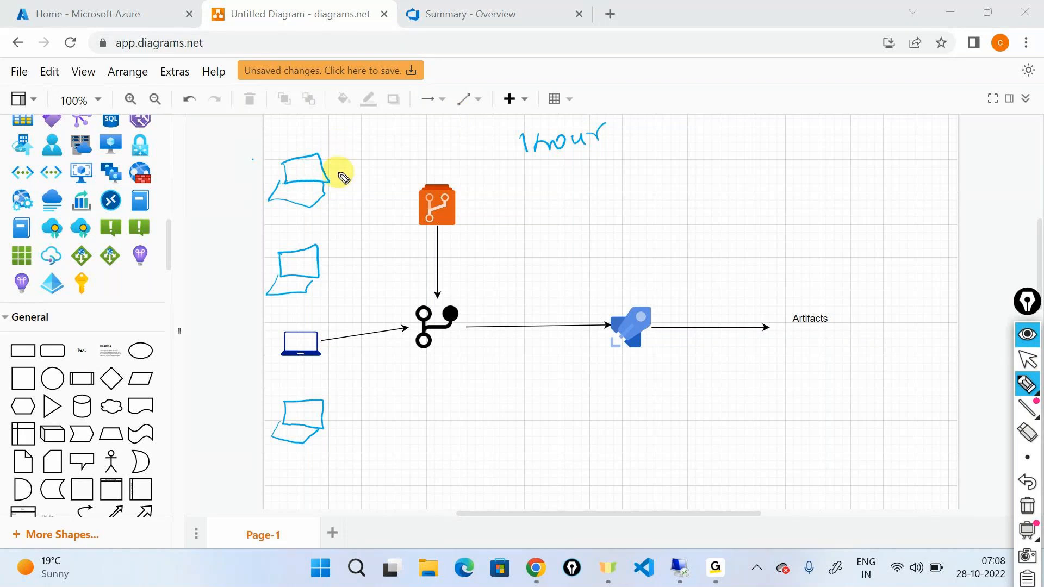
Draw freehand arrows from the three sketched laptops to the git branch icon.
mouse_move(327, 173)
left_mouse_down()
mouse_move(414, 306)
mouse_move(420, 291)
left_mouse_up()
mouse_move(324, 272)
left_mouse_down()
mouse_move(399, 322)
mouse_move(382, 319)
left_mouse_up()
left_click_drag(324, 414, 407, 357)
left_click_drag(395, 354, 408, 366)
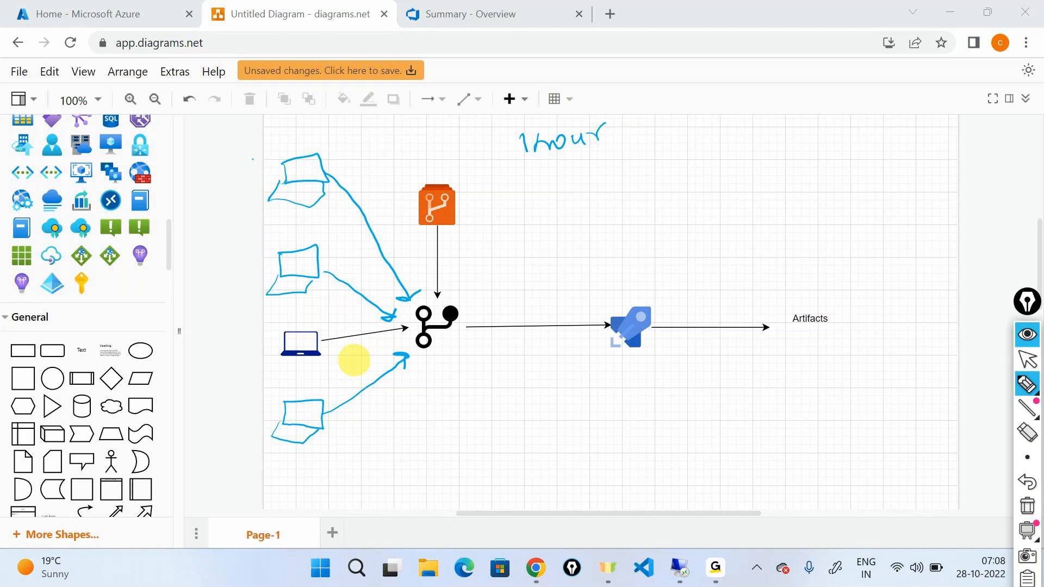
Draw a freehand arrow from the git branch icon to the rocket icon and circle the rocket.
mouse_move(463, 351)
left_mouse_down()
mouse_move(582, 341)
mouse_move(583, 350)
left_mouse_up()
mouse_move(640, 292)
left_mouse_down()
mouse_move(659, 295)
mouse_move(620, 284)
left_mouse_up()
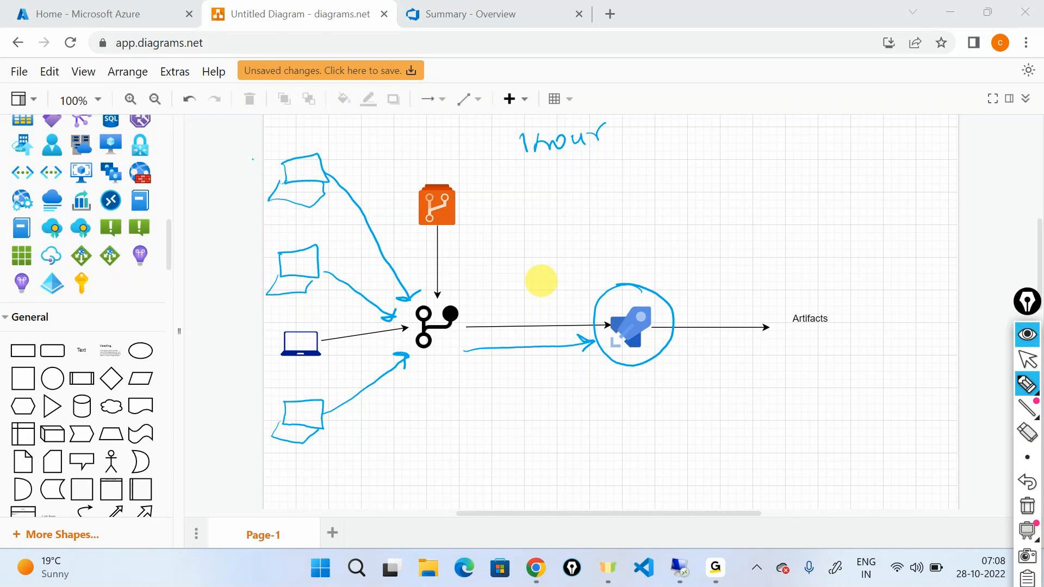
left_click(1020, 338)
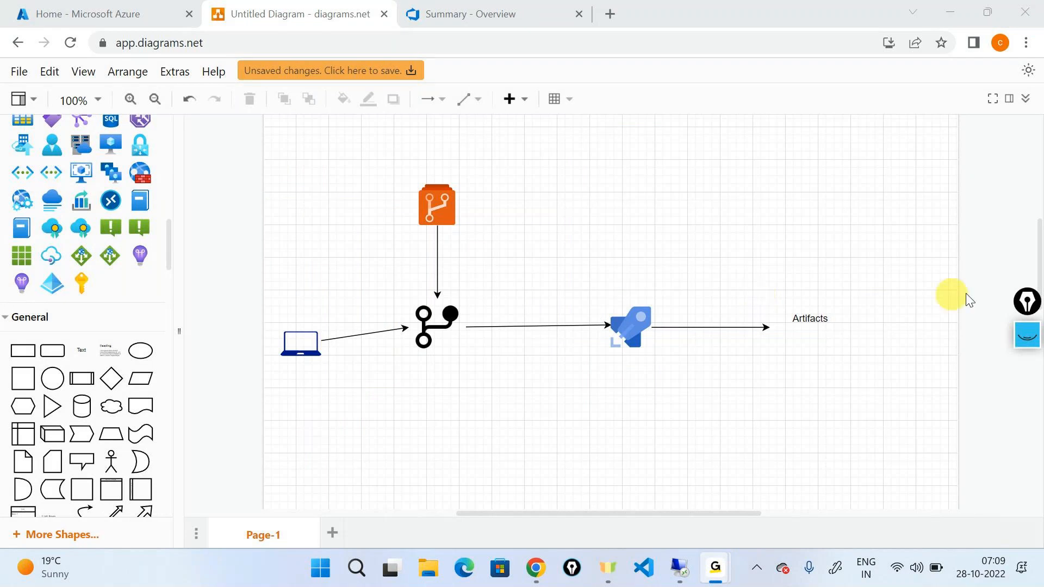
left_click(1021, 337)
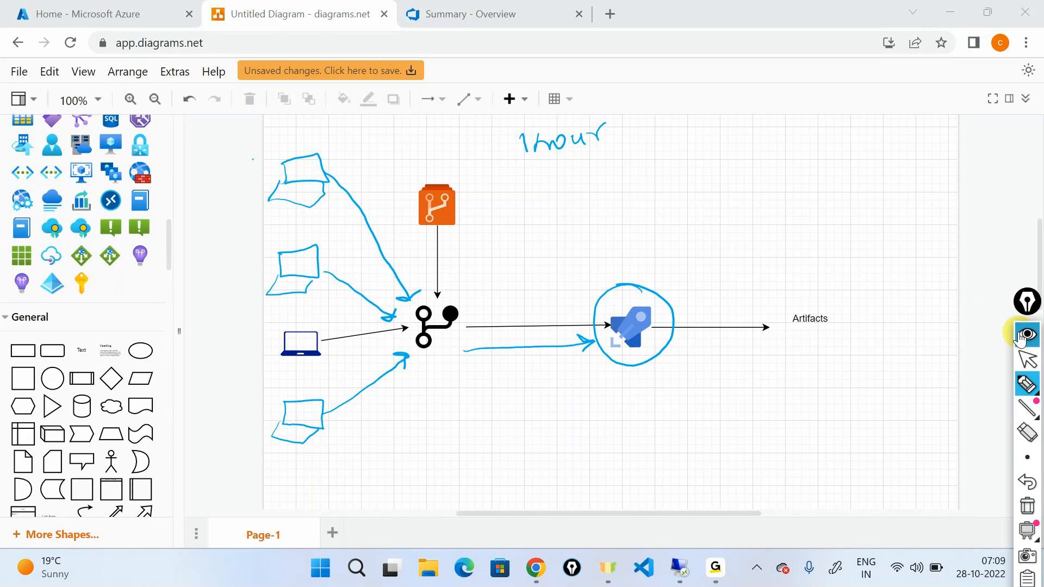
left_click(1020, 337)
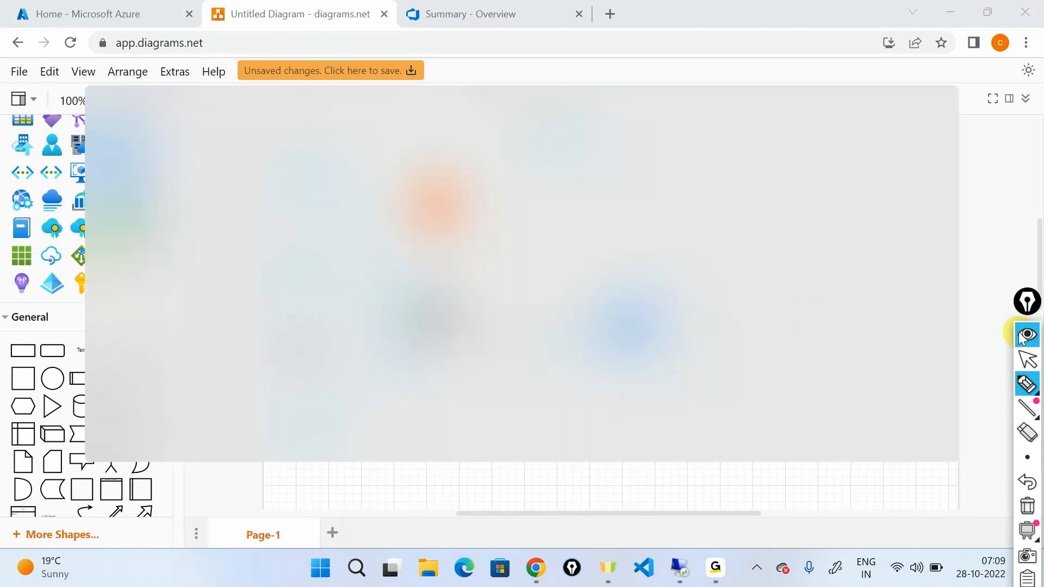
key("alt+Tab")
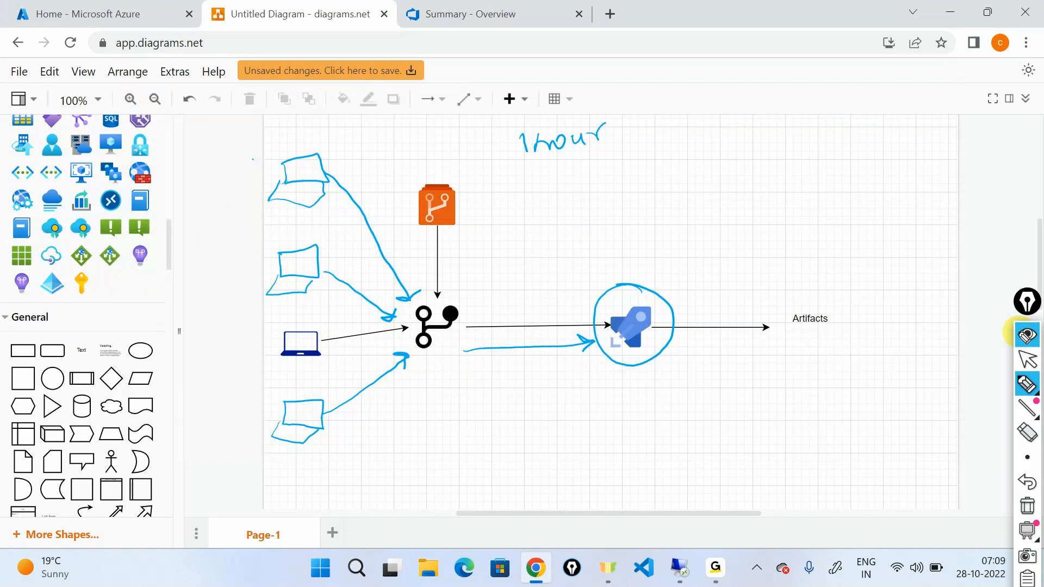
Draw a curved arrow from the rocket to a boxed Artifacts label, and sketch two more laptops with arrows to the git branch icon.
mouse_move(667, 291)
left_mouse_down()
mouse_move(809, 286)
mouse_move(784, 334)
mouse_move(835, 306)
left_mouse_up()
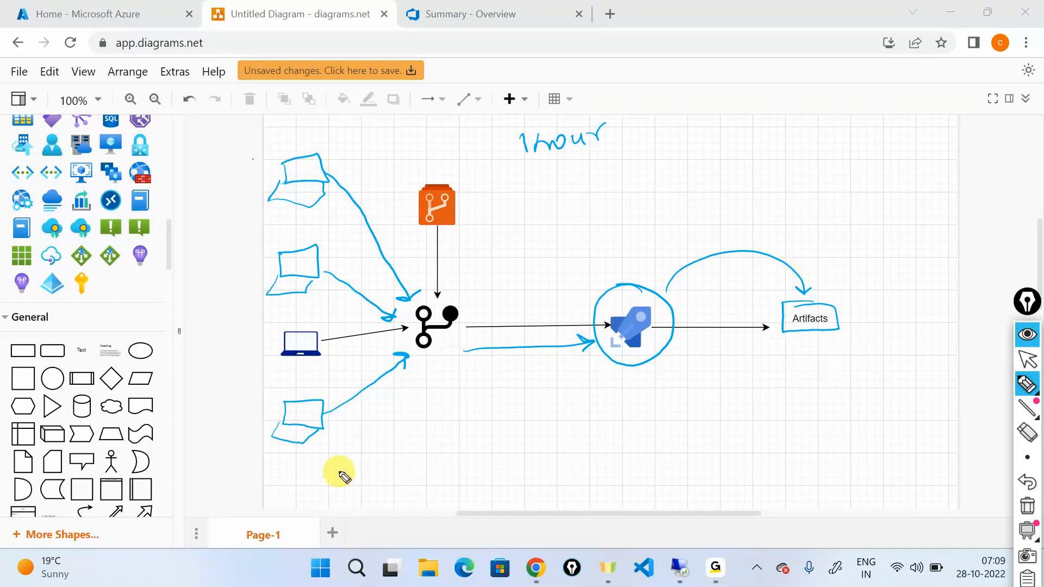
mouse_move(333, 460)
left_mouse_down()
mouse_move(369, 445)
mouse_move(329, 452)
left_mouse_up()
left_click_drag(350, 486, 387, 476)
mouse_move(427, 436)
left_mouse_down()
mouse_move(459, 421)
mouse_move(433, 490)
mouse_move(441, 463)
left_mouse_up()
left_click_drag(374, 442, 414, 374)
left_click_drag(445, 419, 437, 358)
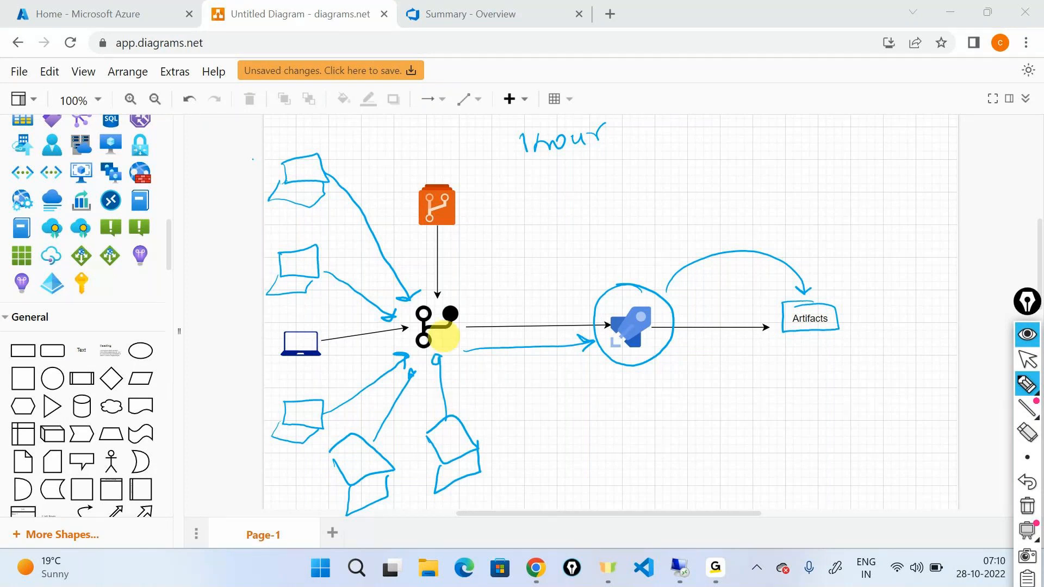
Clear all pen annotations and handwrite "1 hour = 100 PR's" above the diagram.
key("ctrl+shift+7")
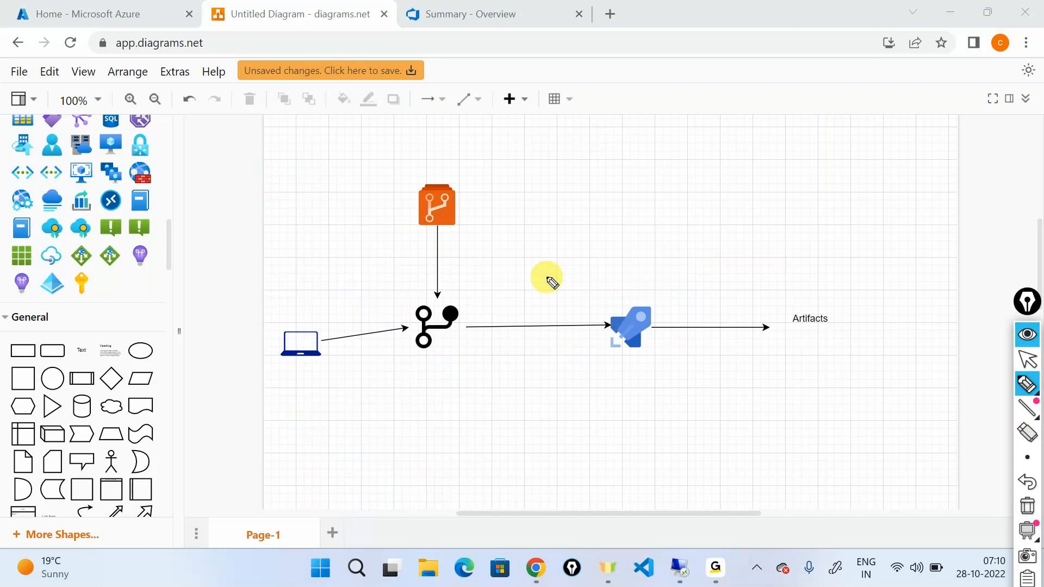
mouse_move(578, 147)
left_mouse_down()
mouse_move(581, 166)
mouse_move(618, 154)
mouse_move(648, 165)
mouse_move(657, 146)
mouse_move(707, 147)
left_mouse_up()
left_click_drag(682, 155, 738, 160)
left_click_drag(756, 138, 776, 139)
mouse_move(819, 137)
left_mouse_down()
mouse_move(856, 149)
mouse_move(863, 122)
mouse_move(869, 141)
left_mouse_up()
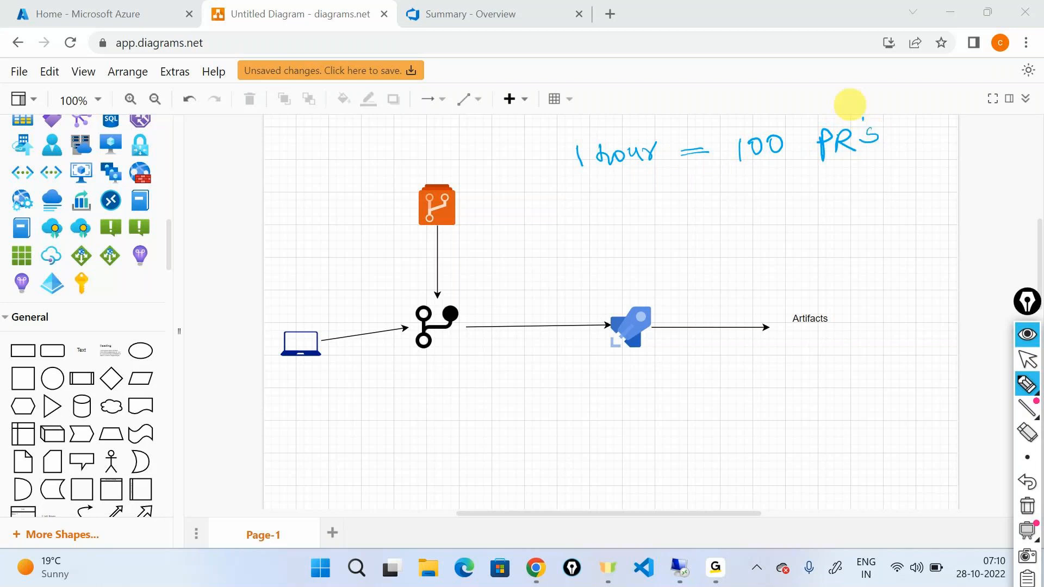
Circle the rocket icon and draw an arrow from it to the handwritten note "100 times".
mouse_move(619, 290)
left_mouse_down()
mouse_move(630, 392)
mouse_move(670, 294)
mouse_move(696, 262)
mouse_move(693, 274)
mouse_move(716, 266)
mouse_move(734, 243)
left_mouse_up()
left_click_drag(751, 239, 778, 253)
left_click_drag(768, 240, 803, 243)
left_click_drag(805, 245, 854, 216)
left_click_drag(781, 222, 784, 223)
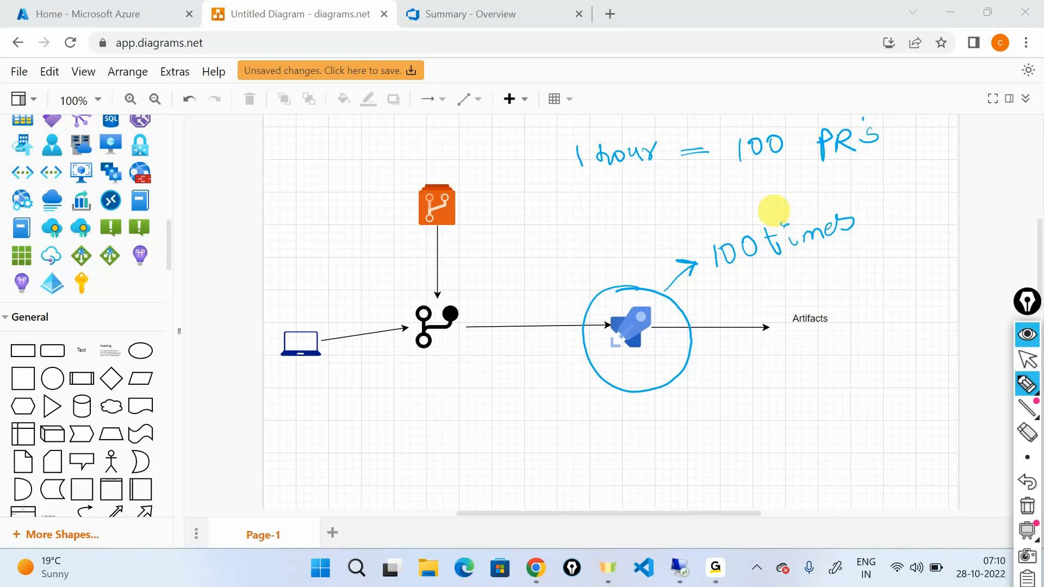
Extend the handwritten "100 times" note with "= 10 x 100".
left_click_drag(879, 210, 897, 206)
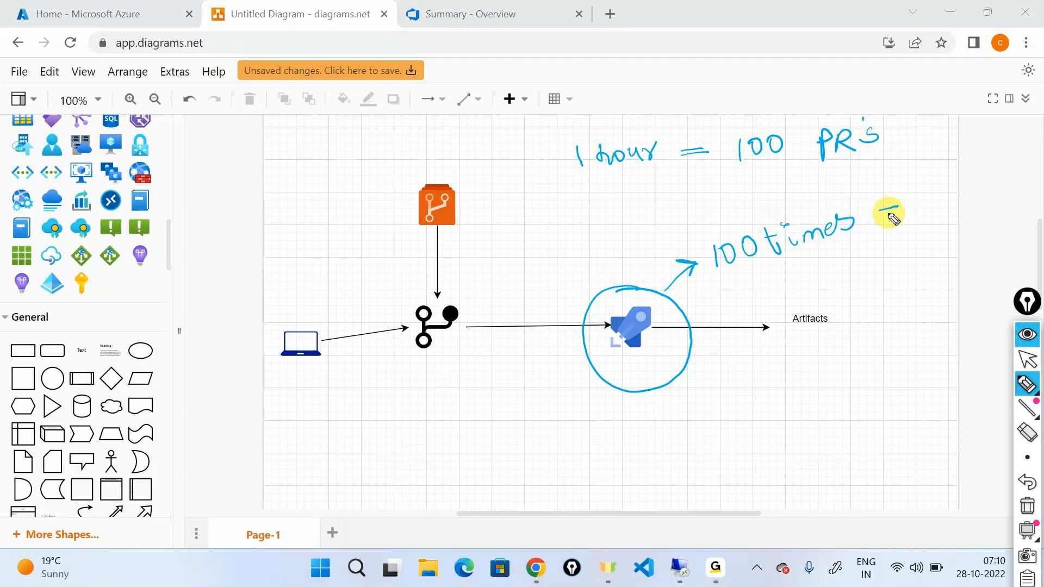
left_click_drag(882, 218, 924, 214)
mouse_move(929, 193)
left_mouse_down()
mouse_move(942, 204)
mouse_move(928, 192)
left_mouse_up()
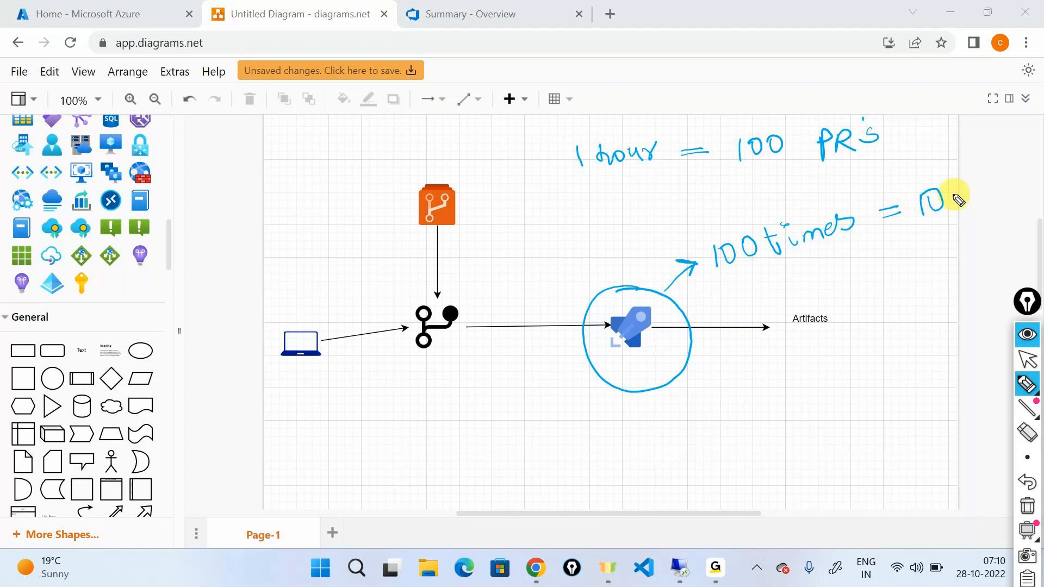
left_click_drag(961, 187, 974, 202)
mouse_move(975, 186)
left_mouse_down()
mouse_move(962, 202)
mouse_move(994, 175)
left_mouse_up()
left_click_drag(1015, 168, 1014, 170)
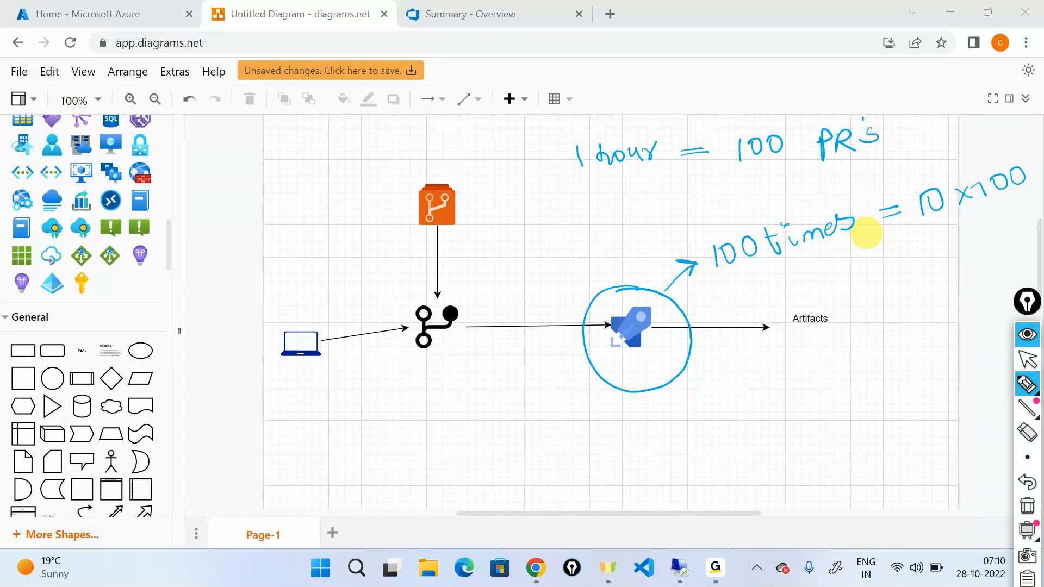
Draw an arrow from below the git branch towards the rocket, and handwrite "1st → Queue" and "2nd → Queue" under the Artifacts label.
left_click_drag(429, 366, 560, 383)
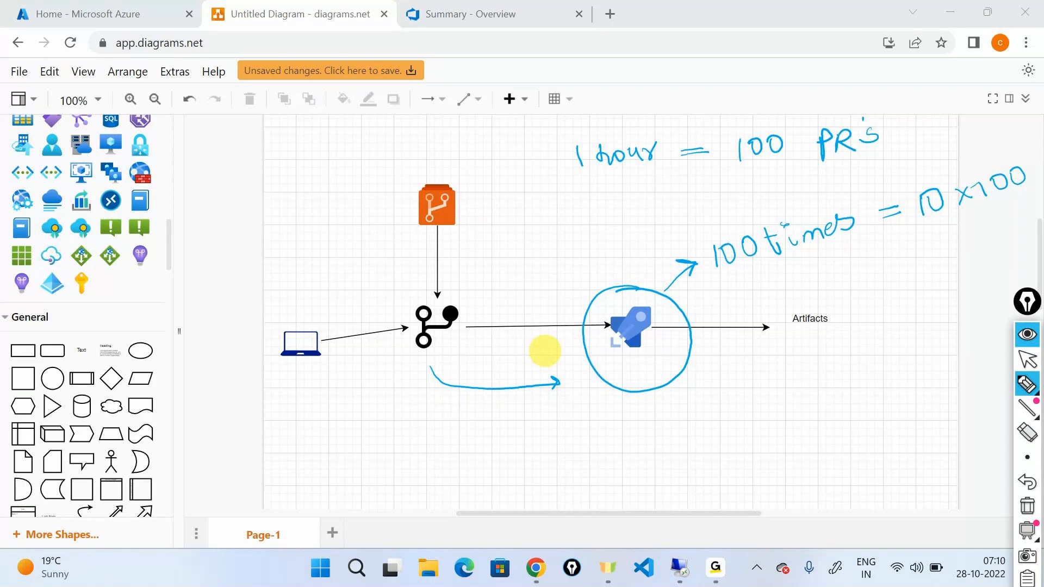
mouse_move(702, 387)
left_mouse_down()
mouse_move(706, 413)
mouse_move(707, 384)
left_mouse_up()
mouse_move(716, 363)
left_mouse_down()
mouse_move(721, 382)
mouse_move(725, 370)
mouse_move(791, 393)
left_mouse_up()
left_click(737, 393)
mouse_move(840, 387)
left_mouse_down()
mouse_move(849, 402)
mouse_move(924, 387)
mouse_move(928, 403)
left_mouse_up()
mouse_move(694, 445)
left_mouse_down()
mouse_move(710, 465)
mouse_move(741, 431)
left_mouse_up()
mouse_move(759, 451)
left_mouse_down()
mouse_move(799, 443)
mouse_move(791, 456)
mouse_move(886, 462)
mouse_move(931, 450)
left_mouse_up()
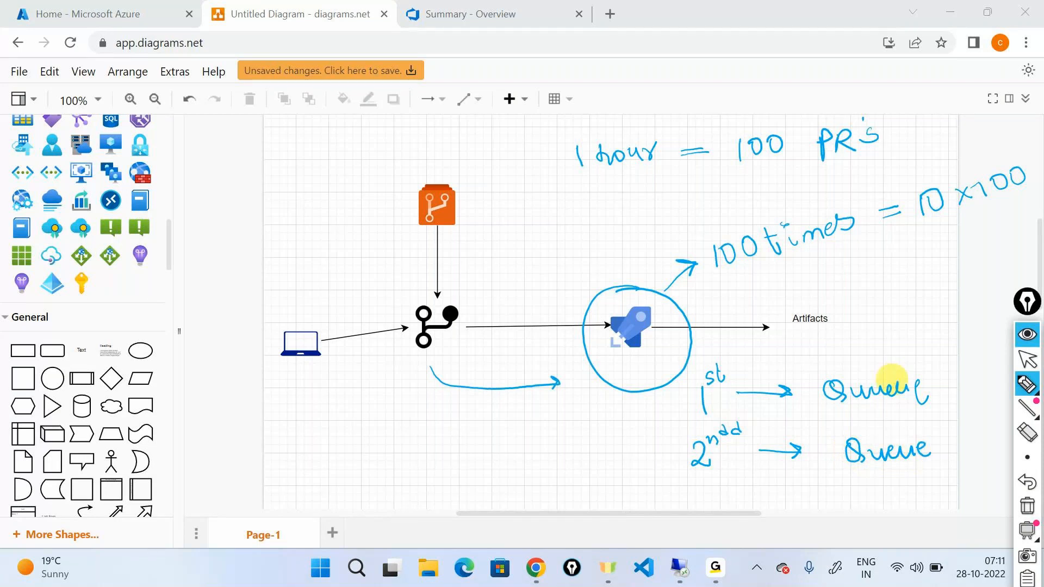
Bracket the two Queue notes, handwrite "parallely?" above them, and write and box "Sequencially?" below them.
mouse_move(936, 384)
left_mouse_down()
mouse_move(960, 394)
mouse_move(960, 443)
mouse_move(942, 449)
left_mouse_up()
mouse_move(876, 326)
left_mouse_down()
mouse_move(873, 345)
mouse_move(915, 343)
mouse_move(922, 324)
mouse_move(968, 321)
mouse_move(993, 286)
mouse_move(1012, 303)
left_mouse_up()
mouse_move(809, 482)
left_mouse_down()
mouse_move(795, 501)
mouse_move(887, 475)
mouse_move(935, 488)
mouse_move(955, 466)
left_mouse_up()
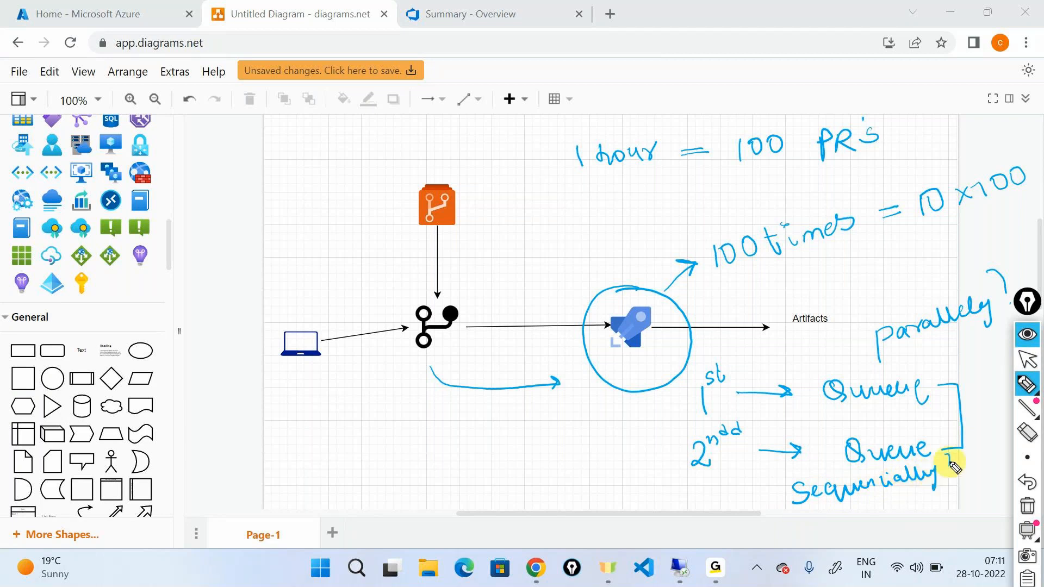
mouse_move(823, 515)
left_mouse_down()
mouse_move(939, 455)
mouse_move(796, 529)
left_mouse_up()
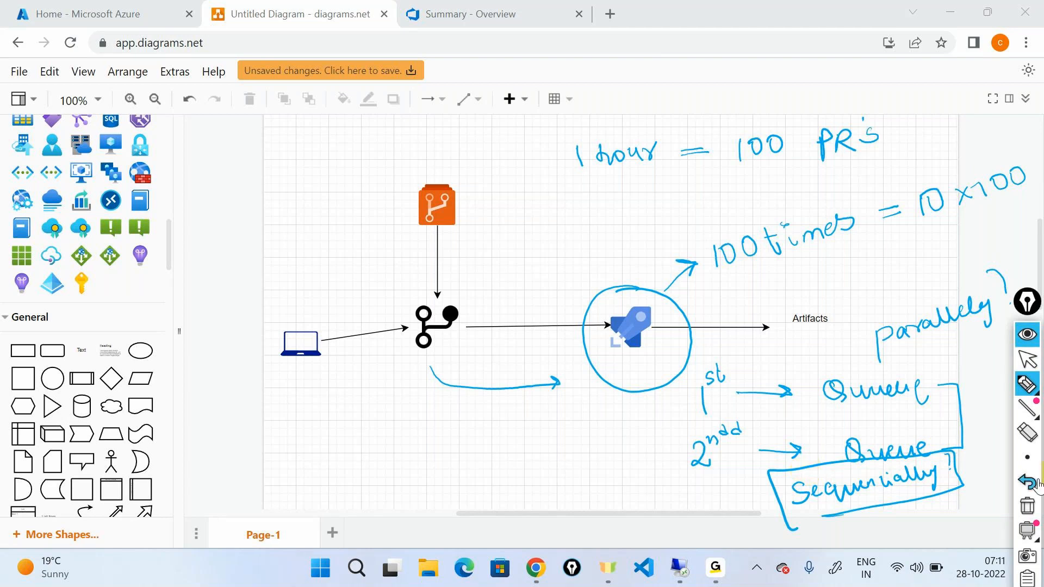
Hide the annotations, switch to the Azure DevOps samplelearning project and open the dotnetapplicationbuild pipeline.
left_click(1032, 336)
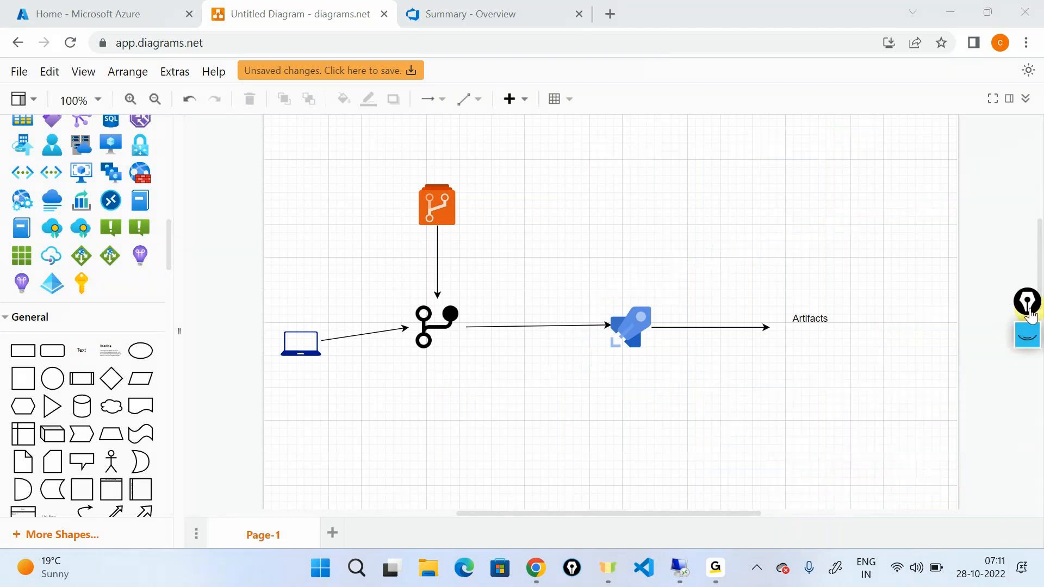
key("ctrl+Tab")
mouse_move(56, 371)
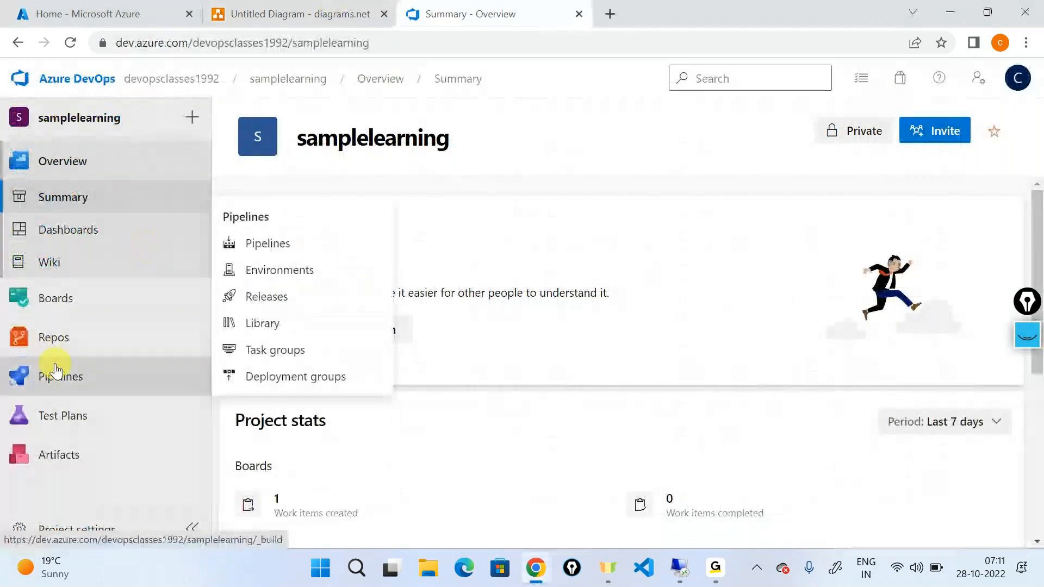
left_click(284, 253)
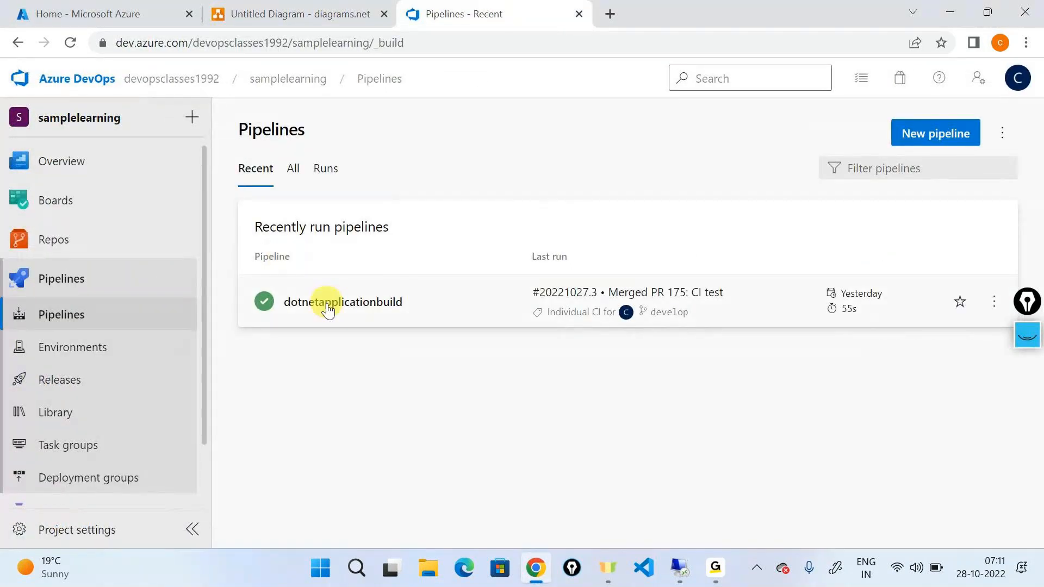
left_click(328, 305)
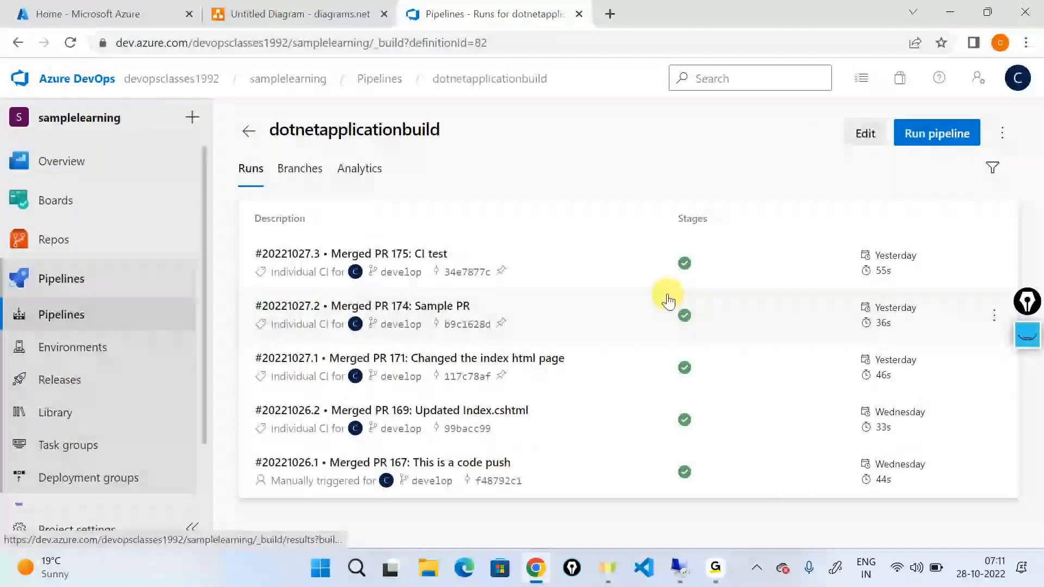
Start four manual runs of dotnetapplicationbuild on the develop branch with the default settings, returning to the runs list after each.
left_click(921, 138)
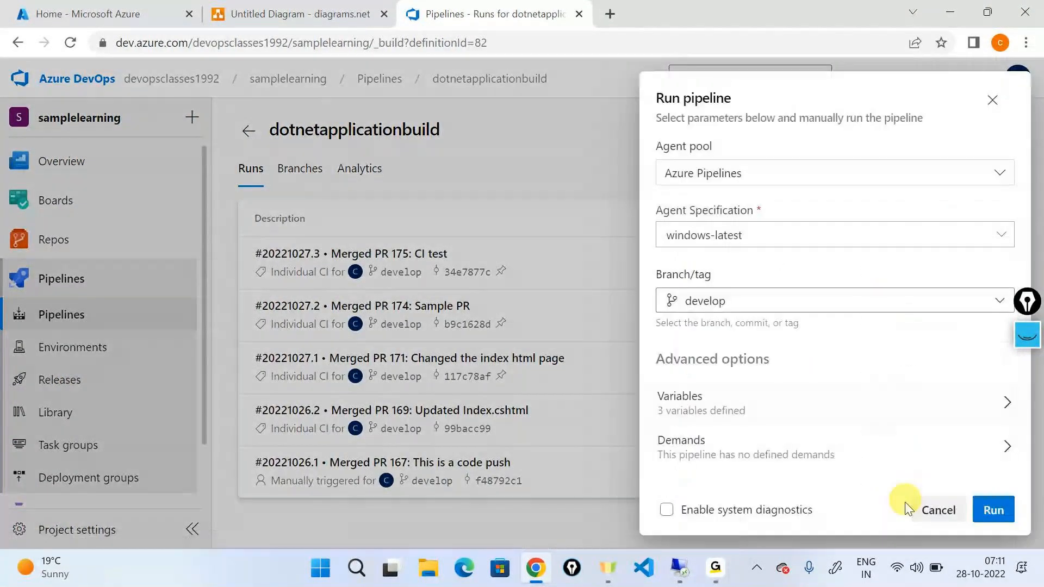
left_click(981, 509)
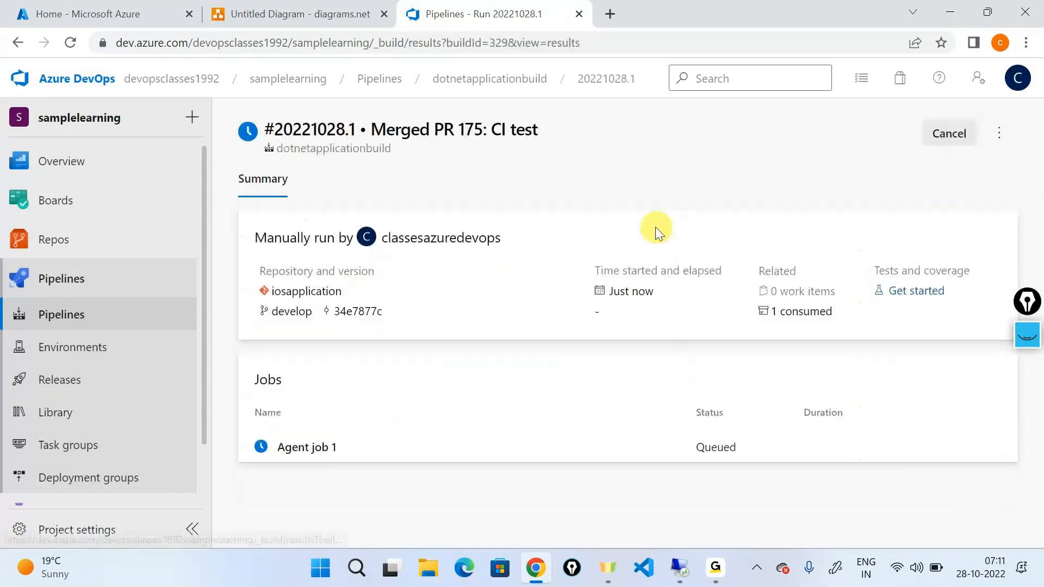
left_click(544, 79)
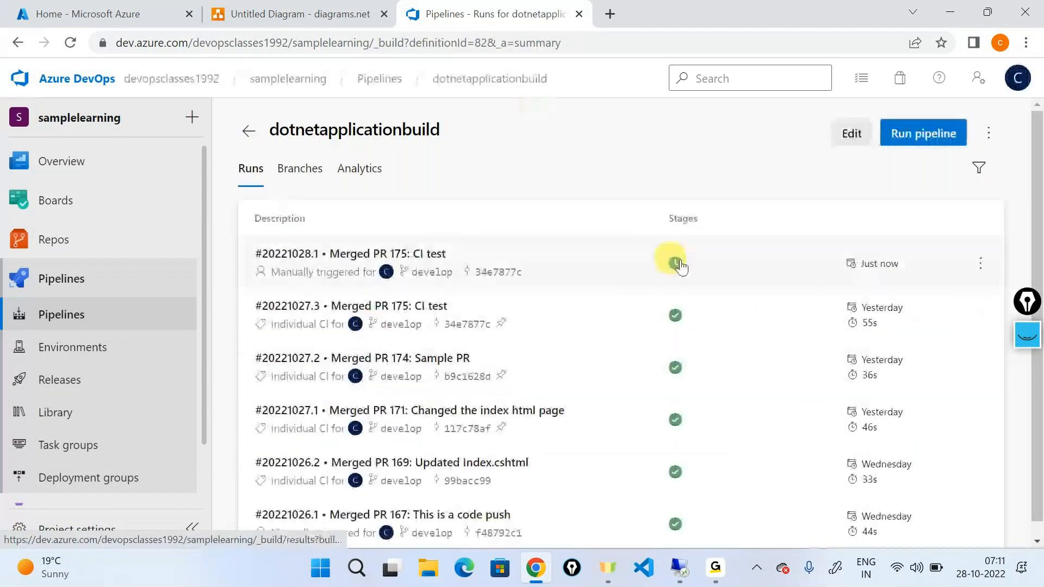
left_click(916, 143)
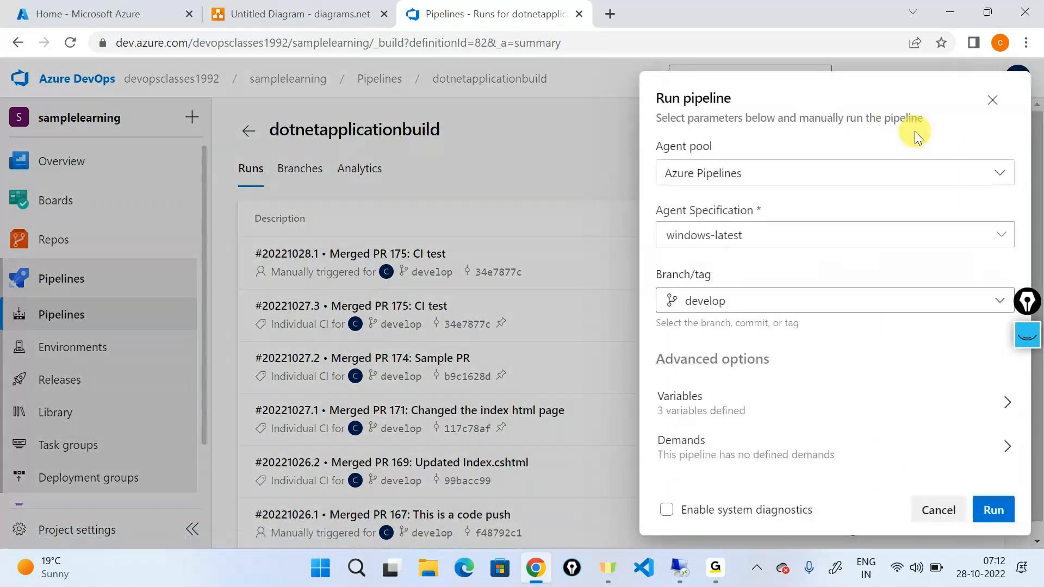
left_click(990, 506)
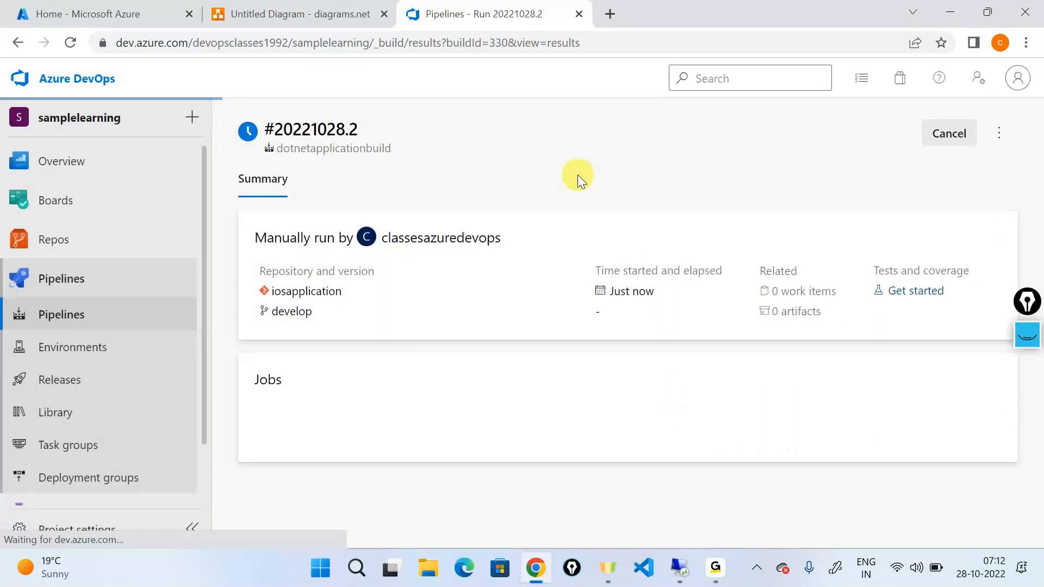
left_click(492, 78)
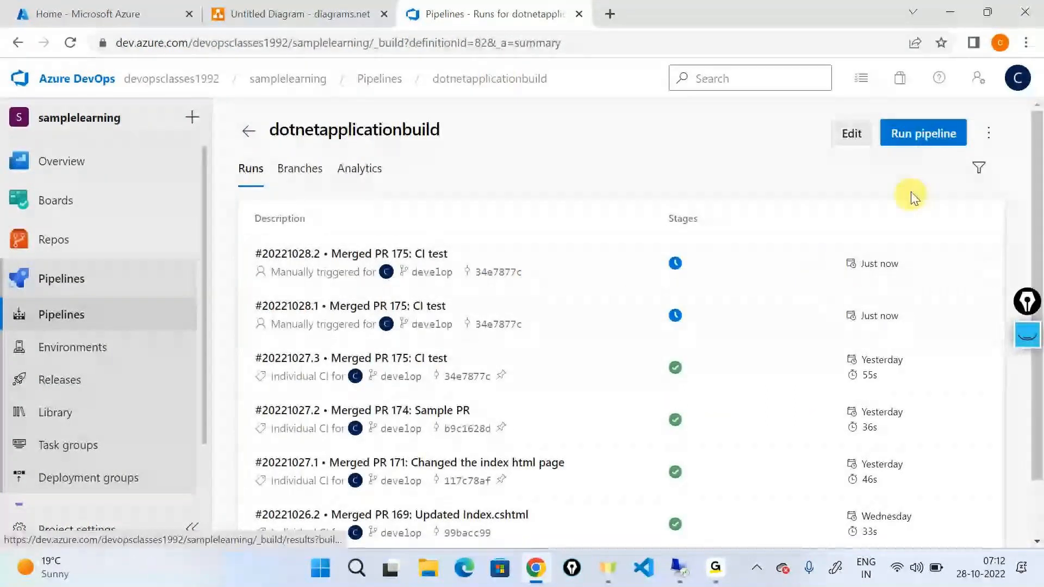
left_click(919, 136)
left_click(997, 506)
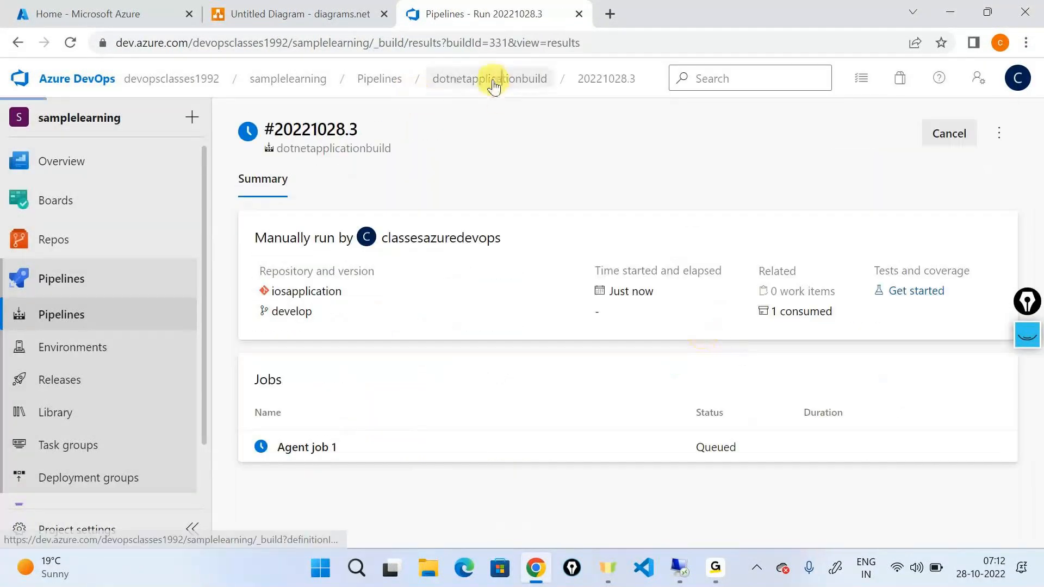
left_click(492, 78)
left_click(945, 135)
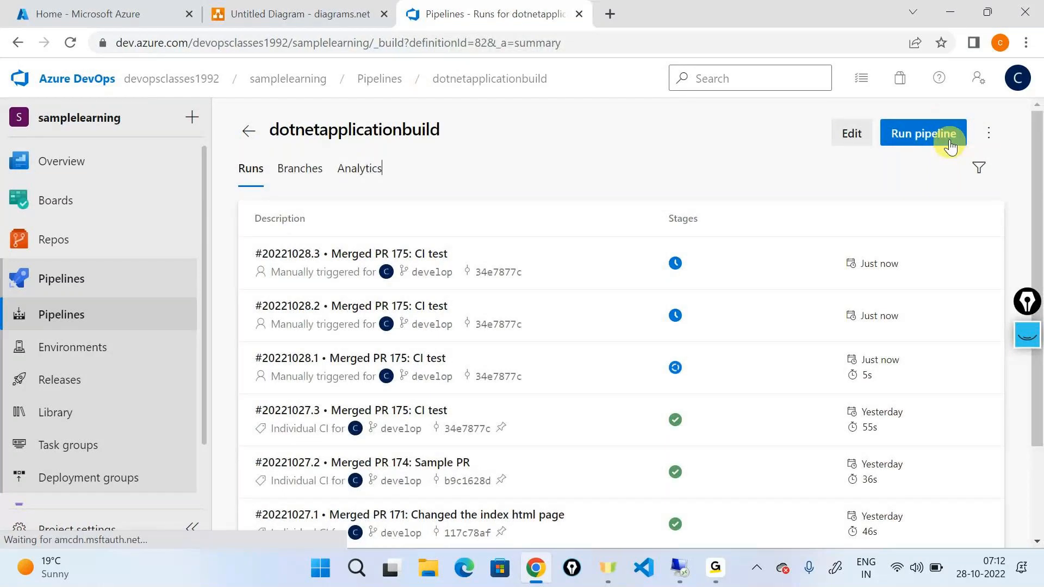
left_click(993, 511)
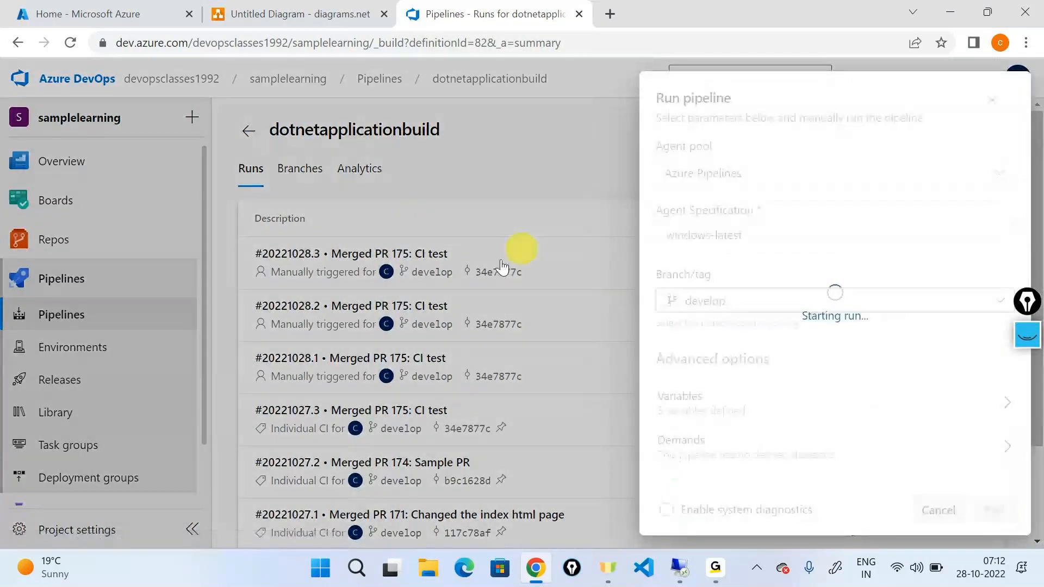
left_click(469, 78)
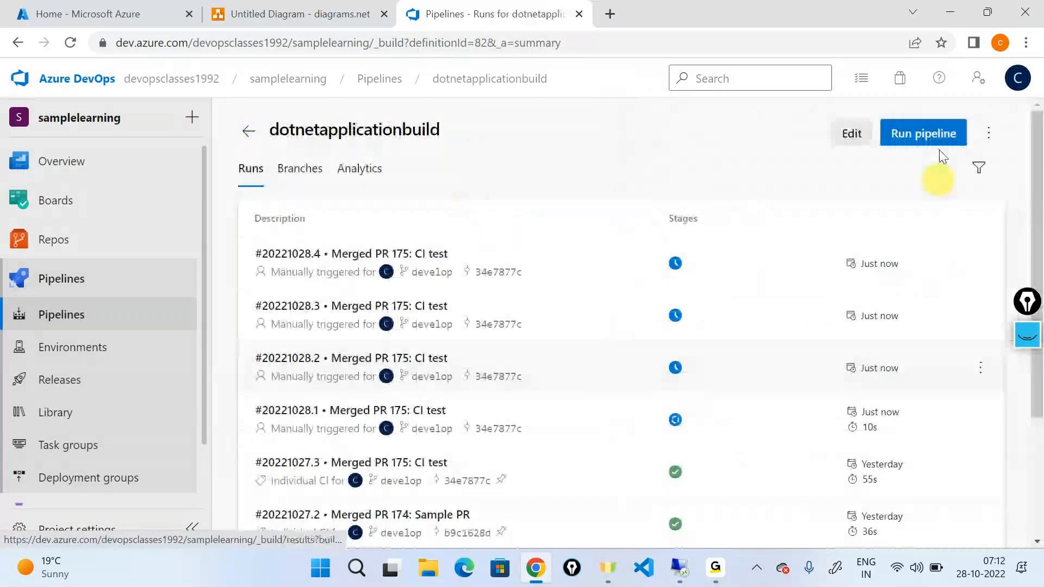
Bring back the annotation pen, clear the old markings and draw an upward arrow alongside runs #20221028.1 to #20221028.4.
left_click(1033, 335)
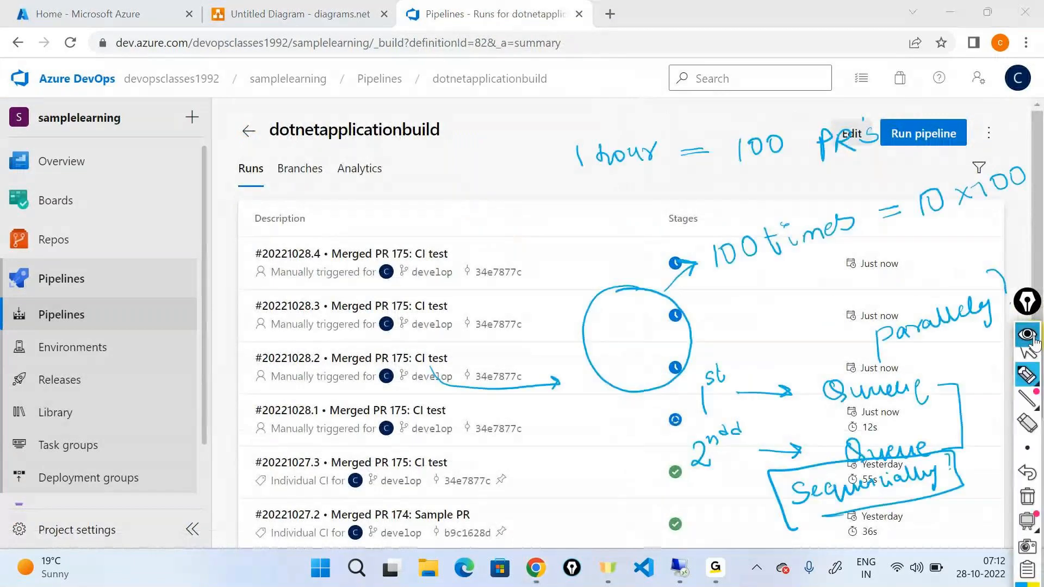
left_click(1027, 497)
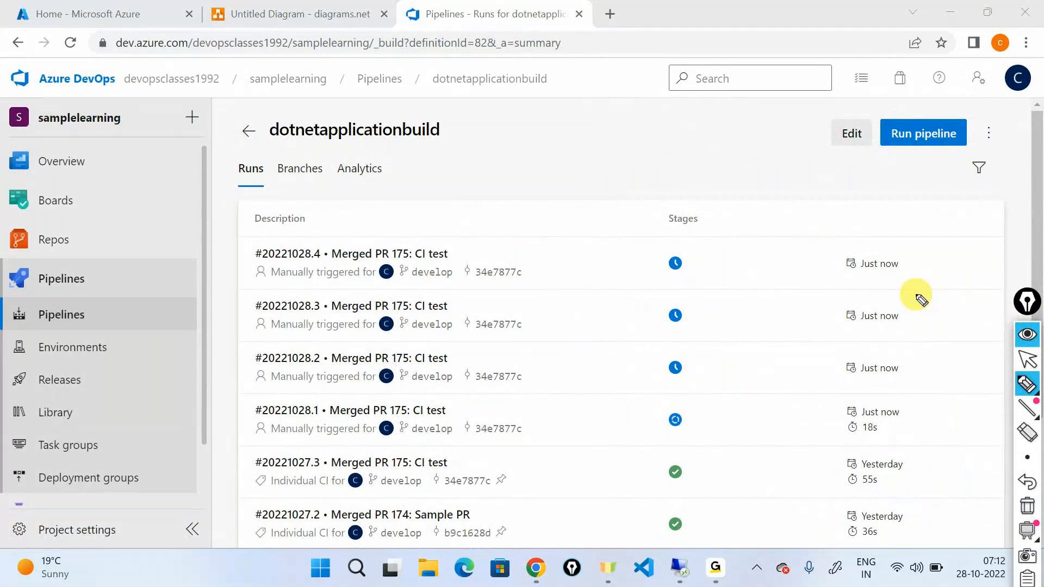
left_click_drag(732, 427, 731, 251)
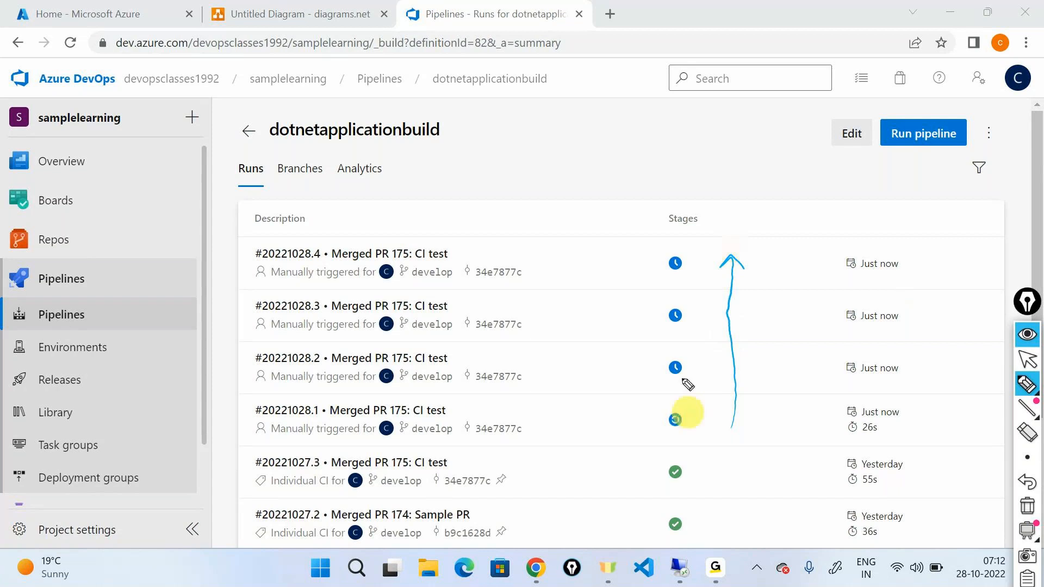
Handwrite and circle "FIFO" above the run times, and box the stage icon of run #20221028.1.
mouse_move(918, 207)
left_mouse_down()
mouse_move(919, 247)
mouse_move(937, 206)
left_mouse_up()
left_click_drag(918, 228, 946, 234)
left_click_drag(961, 237, 979, 214)
mouse_move(964, 224)
left_mouse_down()
mouse_move(990, 211)
mouse_move(1003, 253)
mouse_move(966, 193)
left_mouse_up()
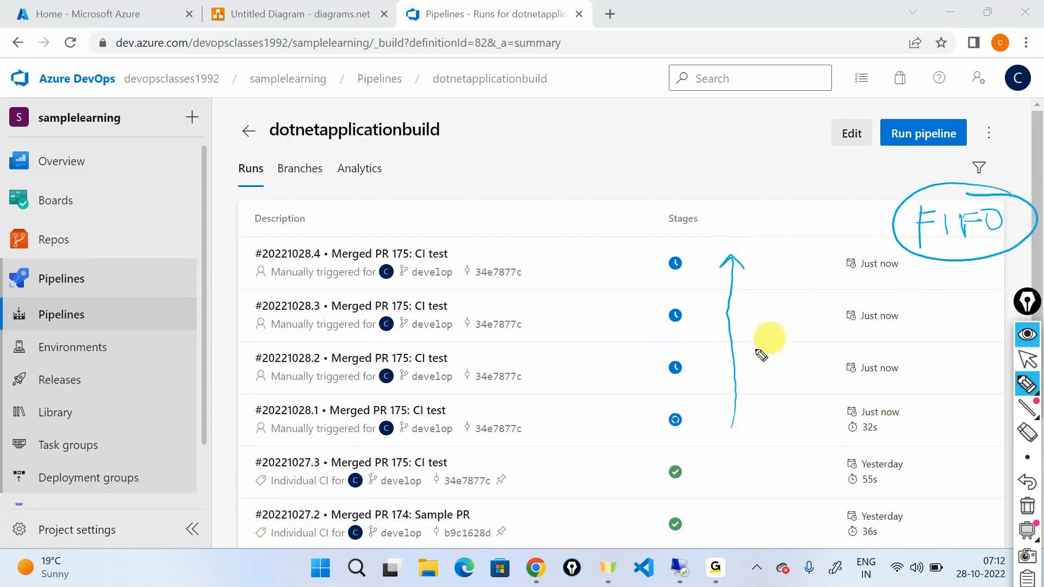
mouse_move(679, 406)
left_mouse_down()
mouse_move(655, 433)
mouse_move(684, 402)
left_mouse_up()
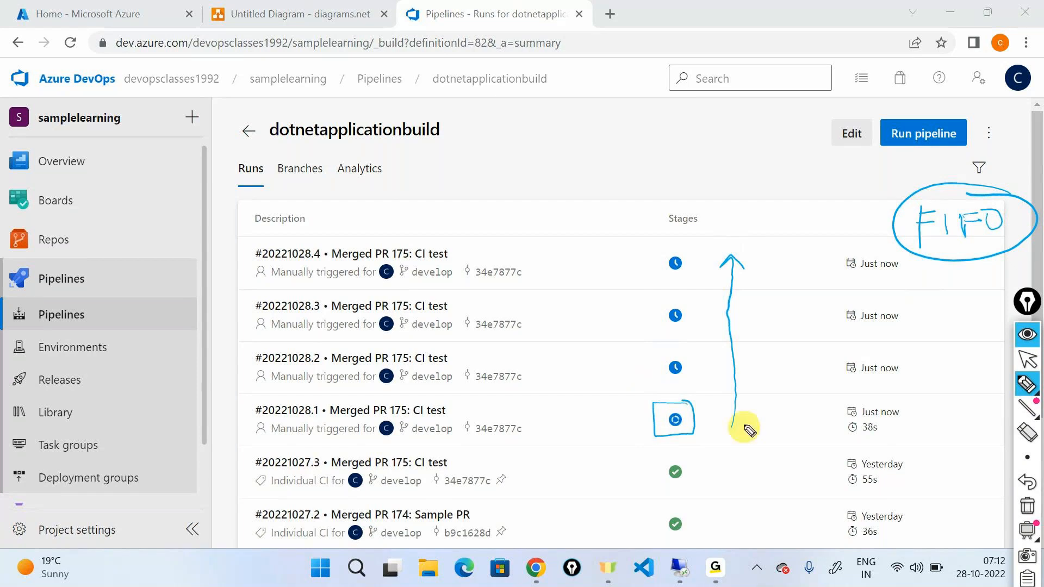
Handwrite "10" beside run #20221028.1, and mark #20221028.2 with "2nd", an arrow, a boxed stage icon and "10mins + 10mins".
mouse_move(758, 412)
left_mouse_down()
mouse_move(760, 427)
mouse_move(771, 415)
left_mouse_up()
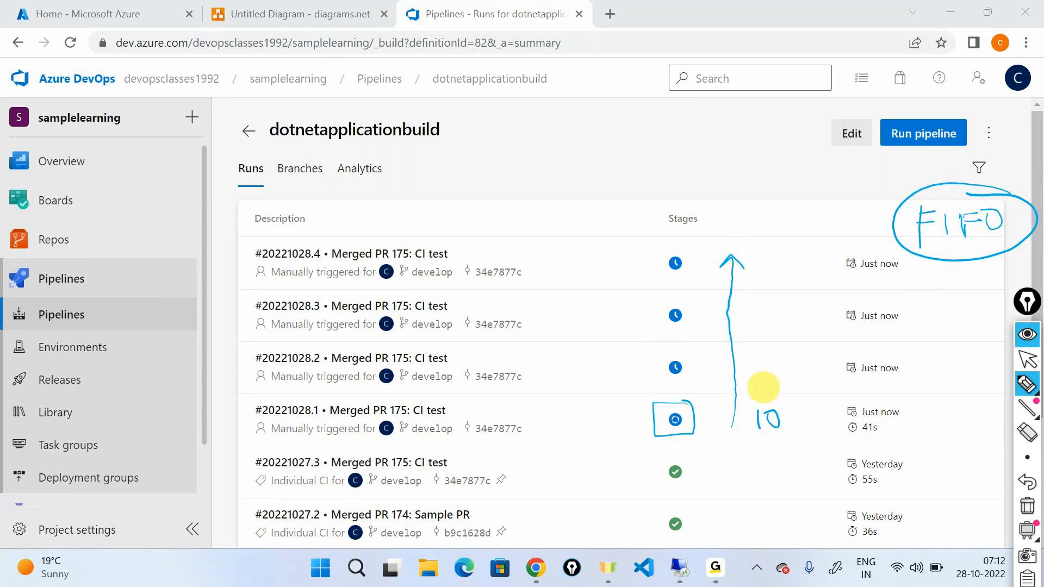
left_click_drag(465, 349, 492, 355)
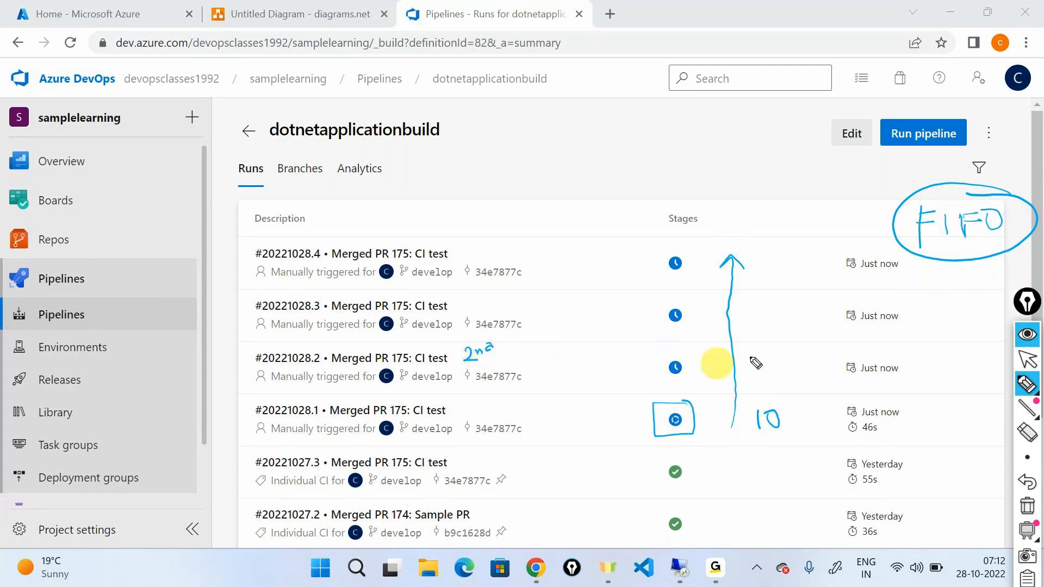
mouse_move(535, 369)
left_mouse_down()
mouse_move(627, 371)
mouse_move(616, 379)
left_mouse_up()
mouse_move(756, 366)
left_mouse_down()
mouse_move(753, 376)
mouse_move(797, 357)
left_mouse_up()
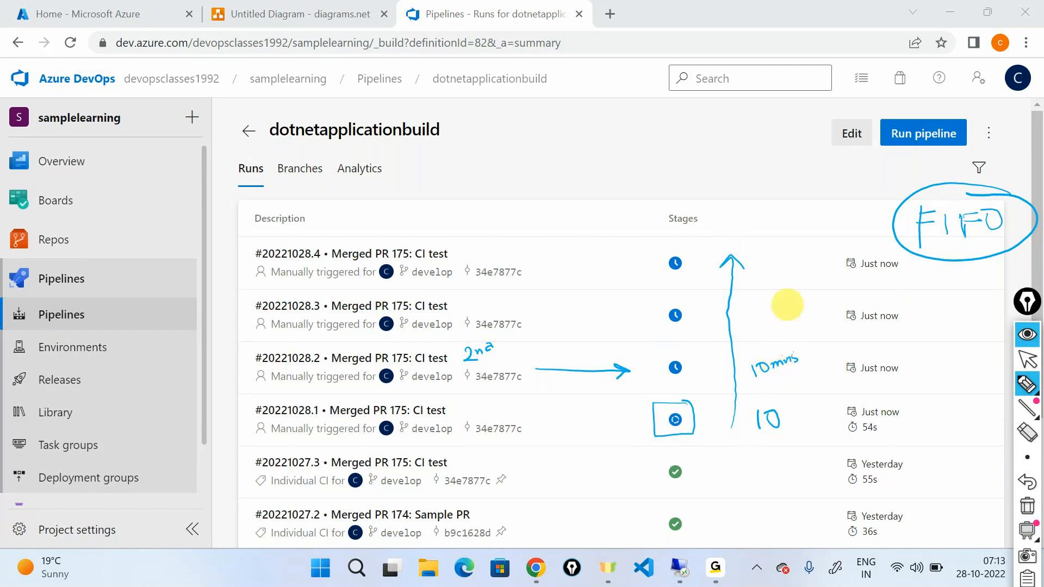
left_click_drag(660, 356, 667, 360)
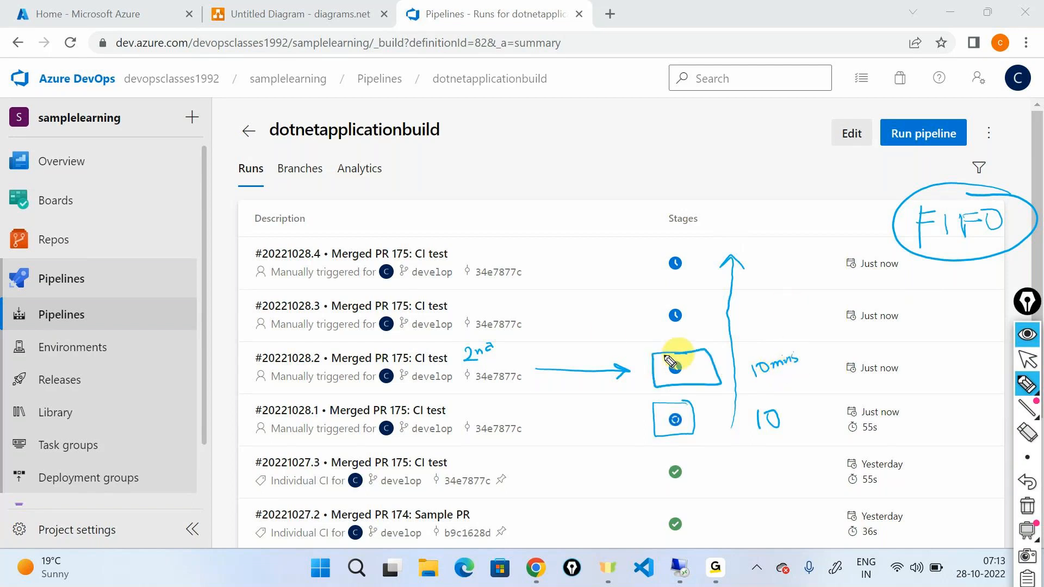
left_click_drag(804, 357, 824, 354)
mouse_move(811, 347)
left_mouse_down()
mouse_move(817, 369)
mouse_move(852, 349)
mouse_move(888, 350)
mouse_move(898, 336)
left_mouse_up()
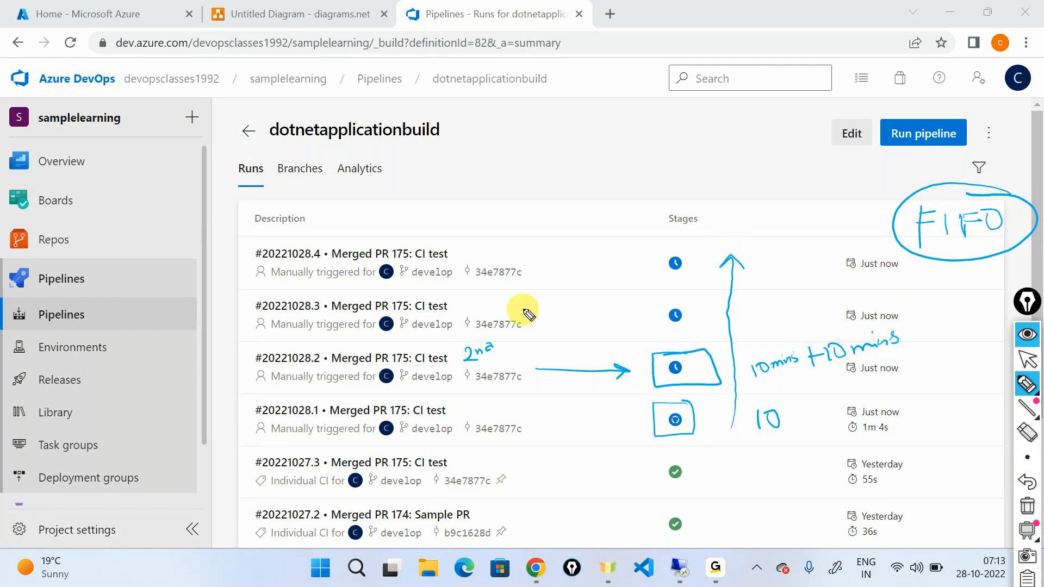
Draw arrows to the stage icons of runs #20221028.3 and #20221028.4, and handwrite "20+10" and "30+10" beside them.
left_click_drag(526, 307, 646, 315)
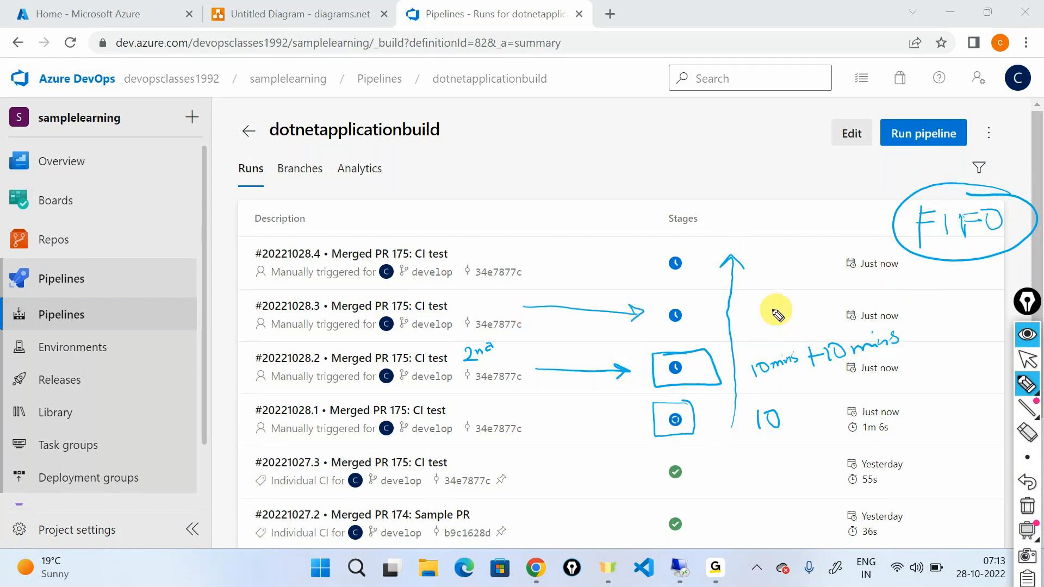
left_click_drag(741, 301, 794, 314)
left_click_drag(785, 306, 808, 312)
left_click_drag(822, 297, 821, 297)
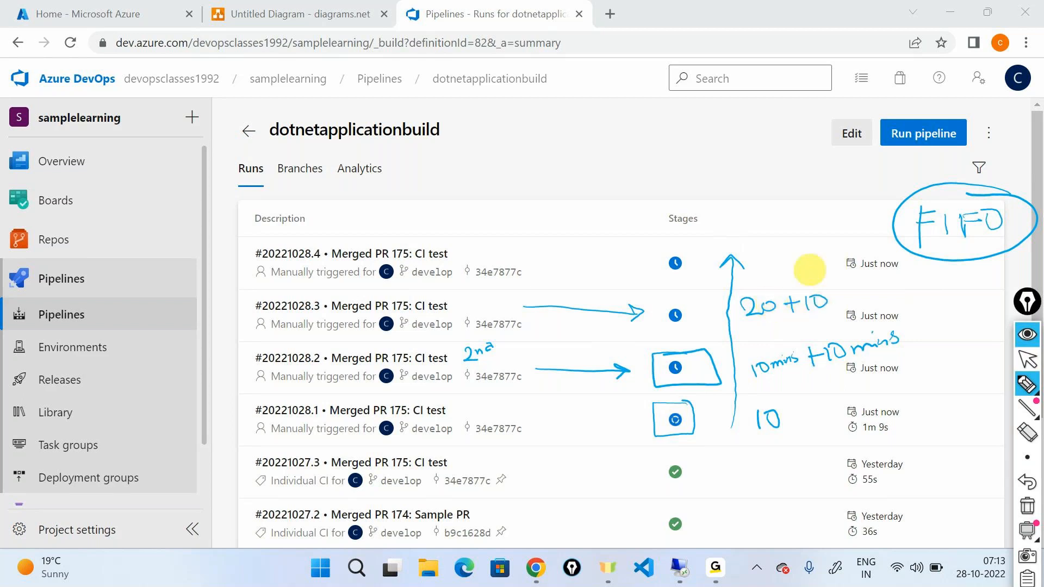
mouse_move(547, 265)
left_mouse_down()
mouse_move(634, 263)
mouse_move(621, 272)
left_mouse_up()
left_click_drag(744, 260, 746, 282)
left_click_drag(765, 263, 799, 265)
mouse_move(789, 255)
left_mouse_down()
mouse_move(788, 271)
mouse_move(807, 273)
left_mouse_up()
left_click_drag(815, 259, 817, 260)
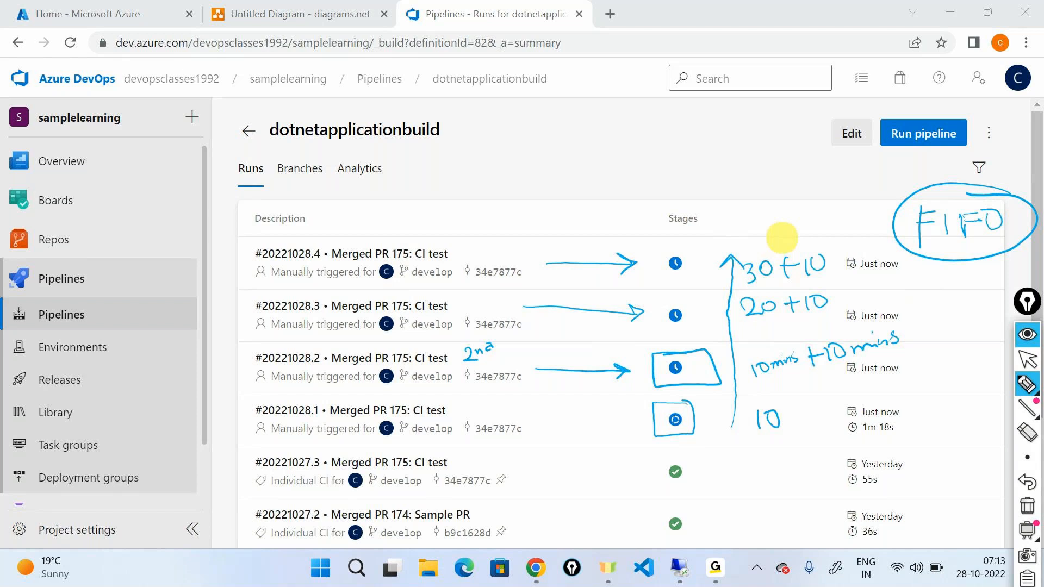
Handwrite and underline a "100th develop" note above the run descriptions.
mouse_move(359, 201)
left_mouse_down()
mouse_move(363, 218)
mouse_move(370, 200)
mouse_move(394, 194)
left_mouse_up()
left_click_drag(398, 177, 402, 194)
mouse_move(386, 185)
left_mouse_down()
mouse_move(428, 196)
mouse_move(527, 155)
left_mouse_up()
left_click_drag(507, 166, 507, 183)
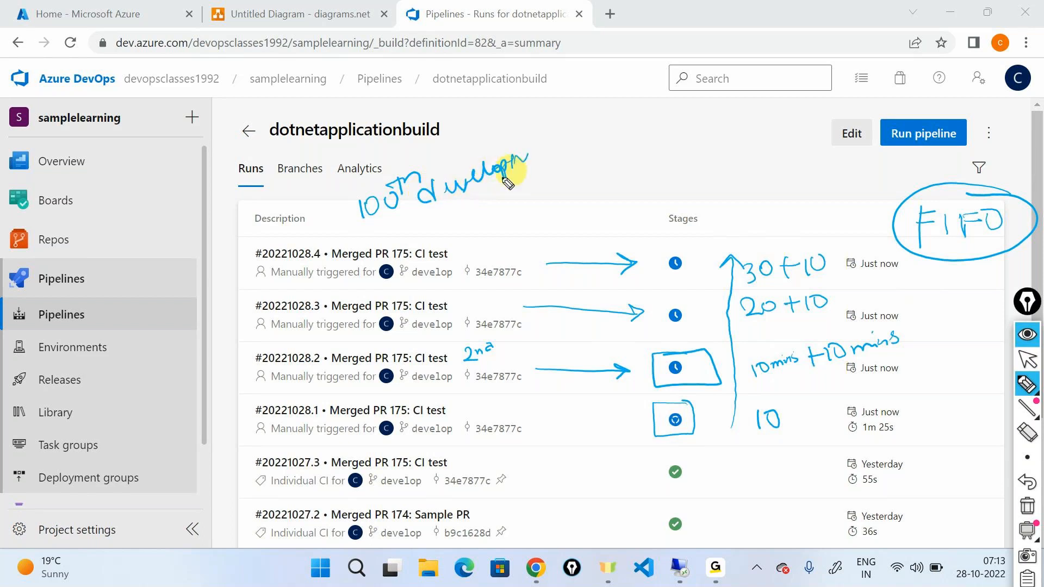
left_click_drag(369, 233, 535, 184)
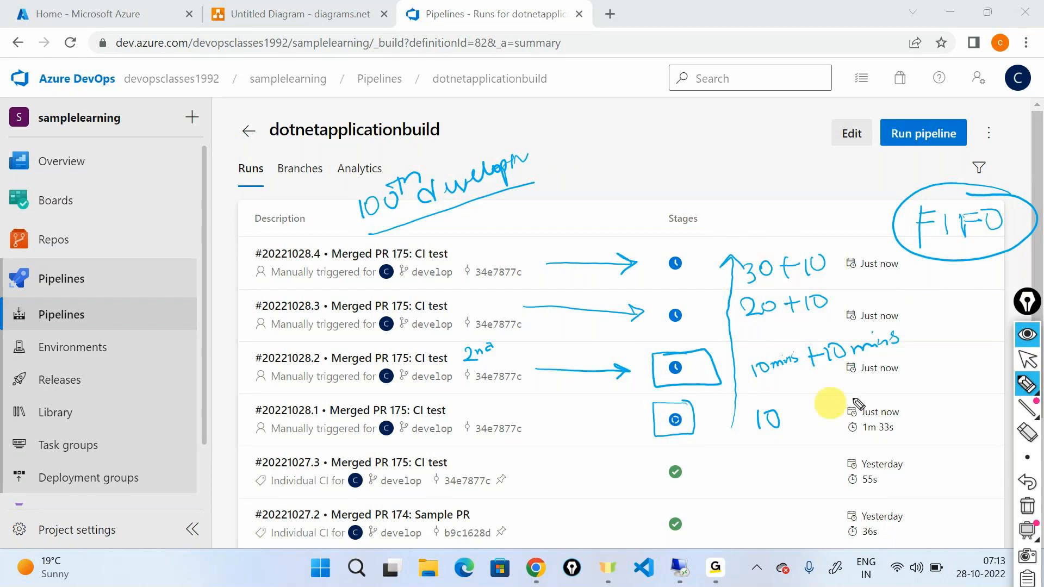
Clear the annotations, switch to the diagrams.net drawing and point out its pipeline icon and Artifacts label.
left_click(1027, 507)
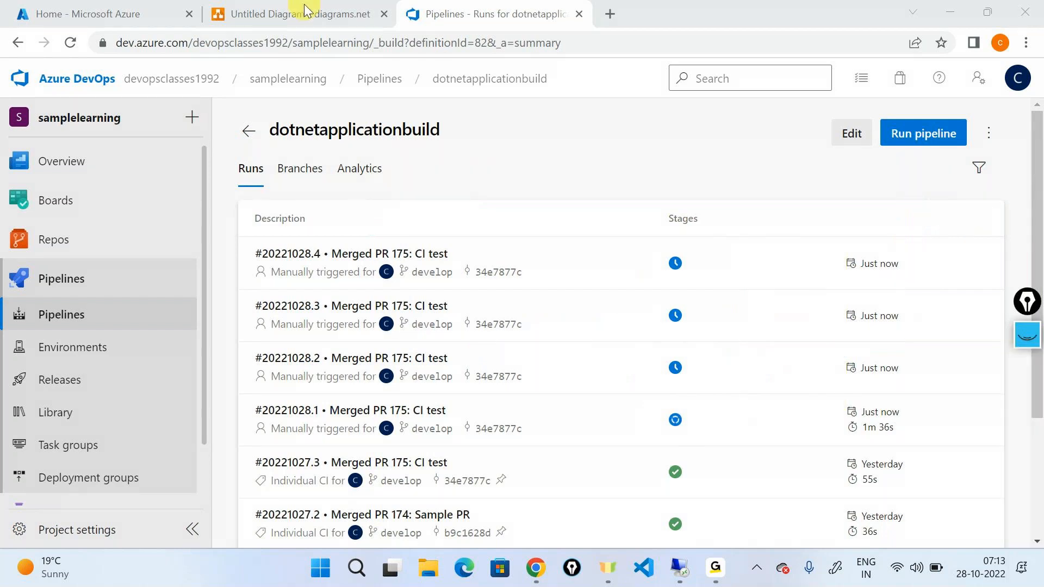
left_click(298, 13)
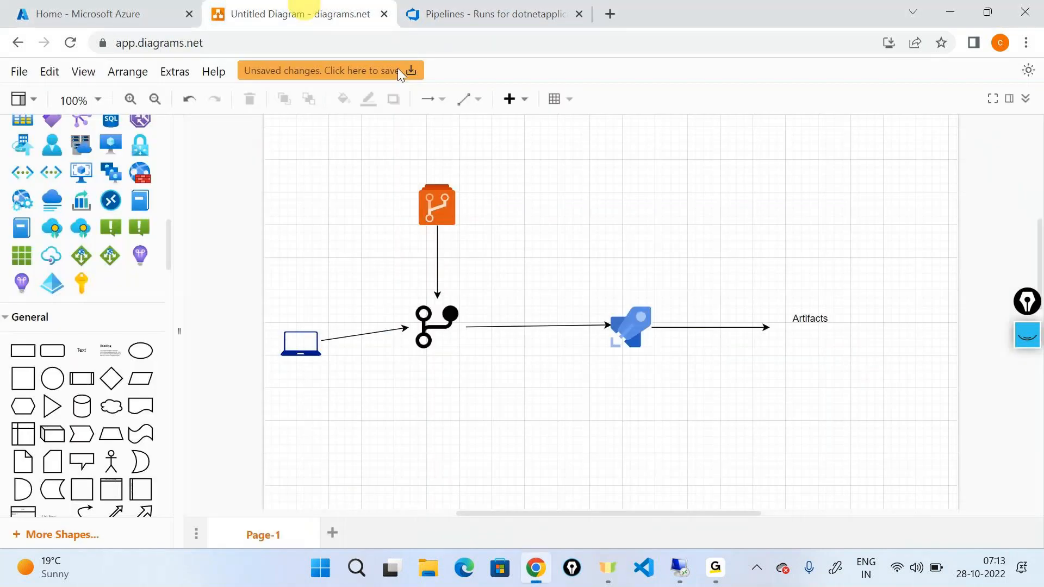
left_click(649, 333)
left_click(788, 311)
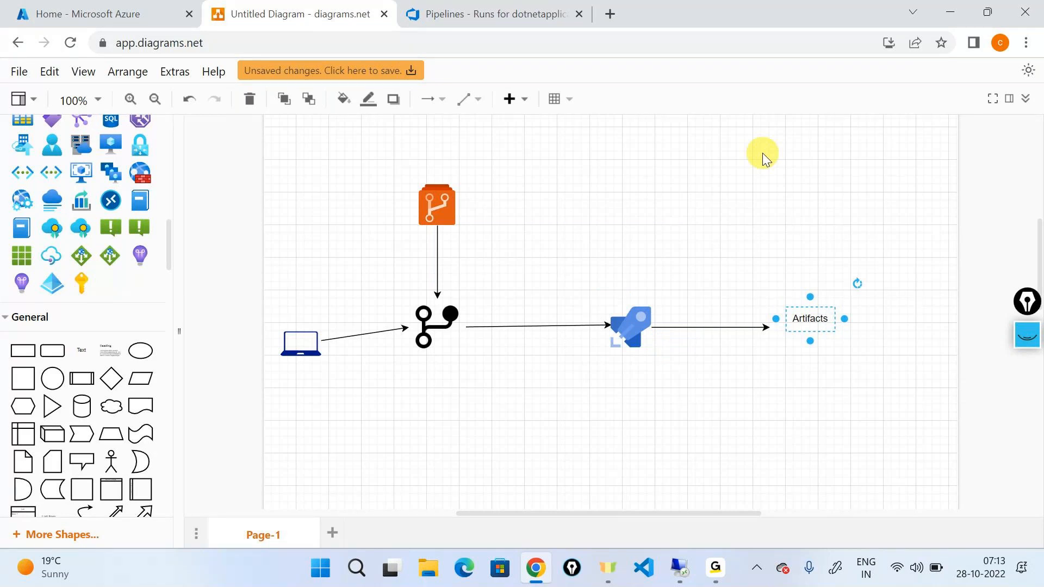
Return to the Azure DevOps runs list, bring back the annotation pen and handwrite "Increase SDLC" with SDLC double-underlined.
left_click(489, 6)
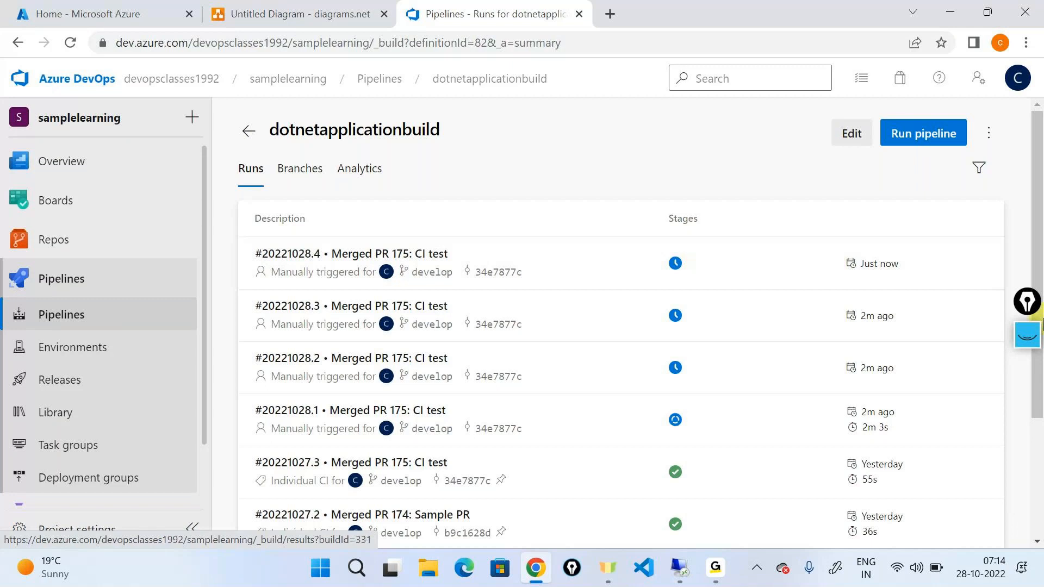
left_click(1027, 334)
mouse_move(1031, 417)
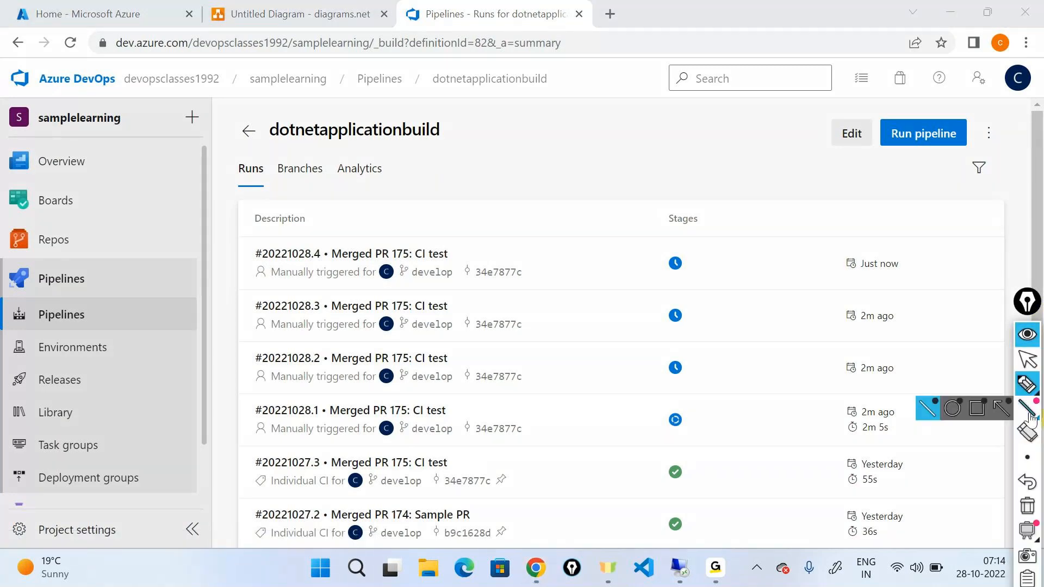
left_click(1029, 386)
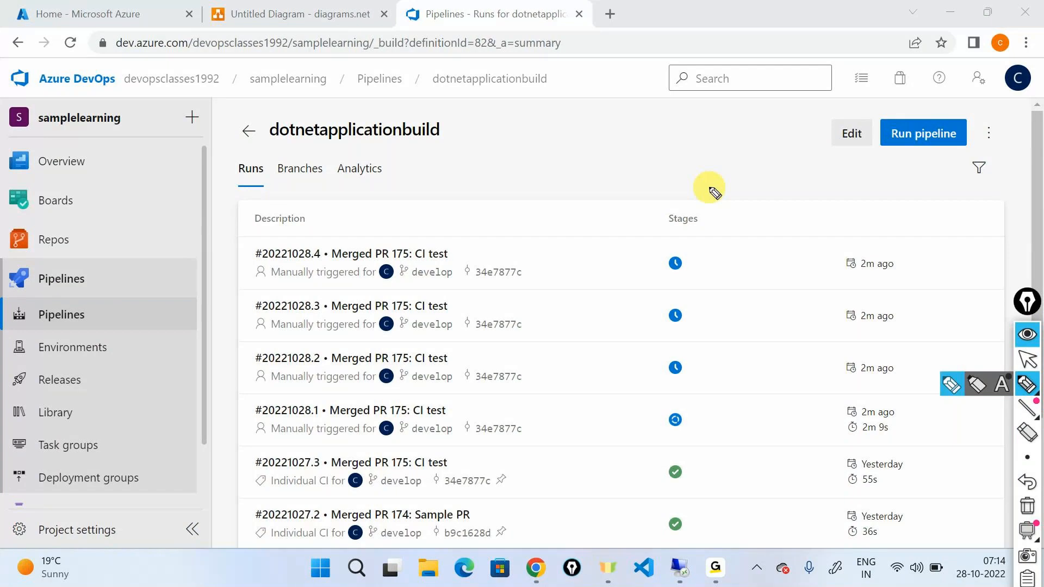
mouse_move(563, 134)
left_mouse_down()
mouse_move(648, 152)
mouse_move(656, 142)
left_mouse_up()
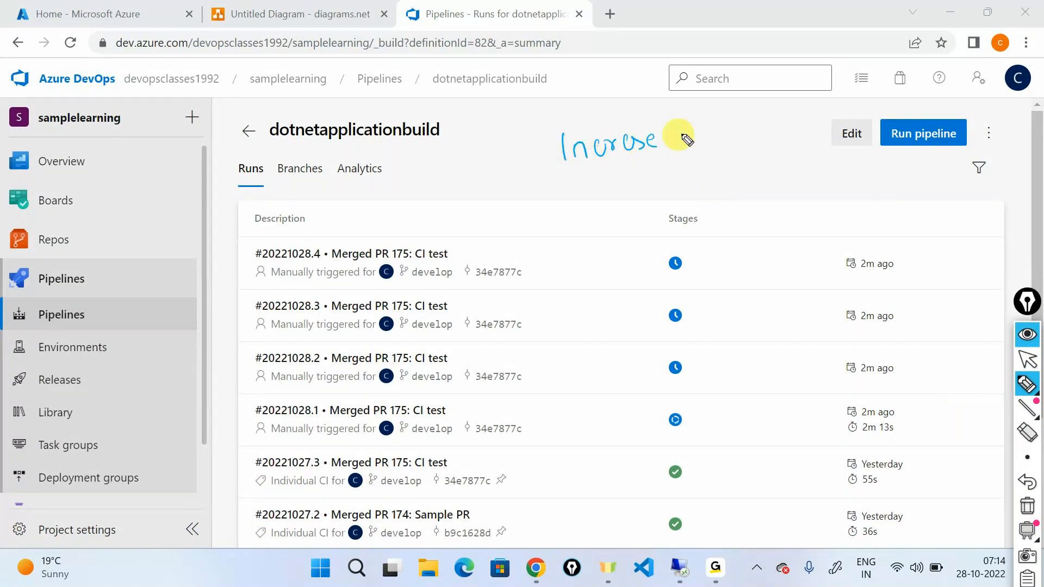
mouse_move(726, 127)
left_mouse_down()
mouse_move(702, 148)
mouse_move(727, 147)
left_mouse_up()
left_click_drag(753, 127, 761, 140)
left_click_drag(776, 120, 769, 132)
left_click_drag(696, 157, 773, 143)
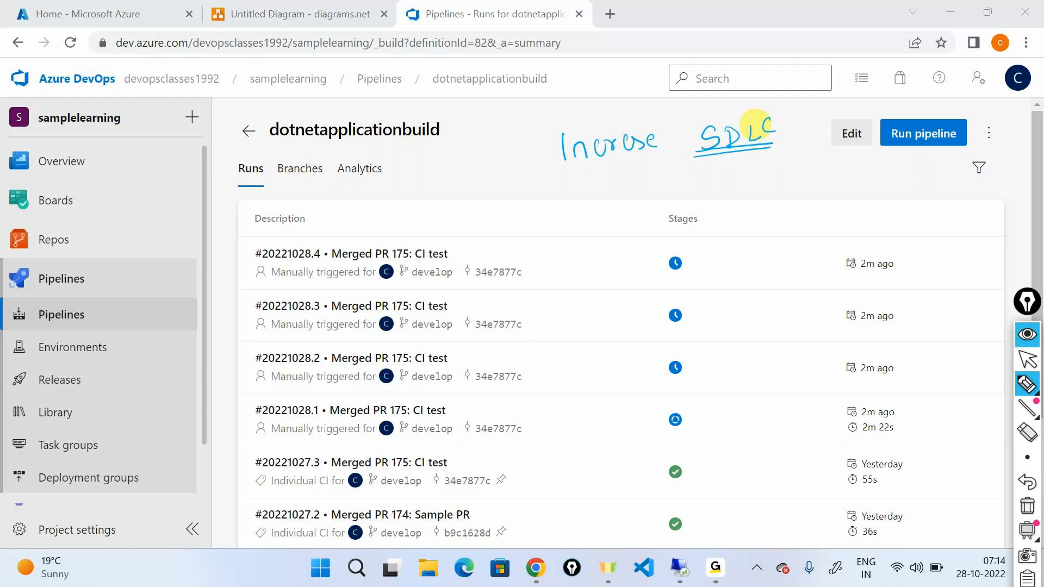
Bracket the stage icons of runs #20221028.1 to #20221028.4 with a boxed "parallel" note, and clear the markings.
mouse_move(696, 237)
left_mouse_down()
mouse_move(741, 425)
mouse_move(702, 449)
left_mouse_up()
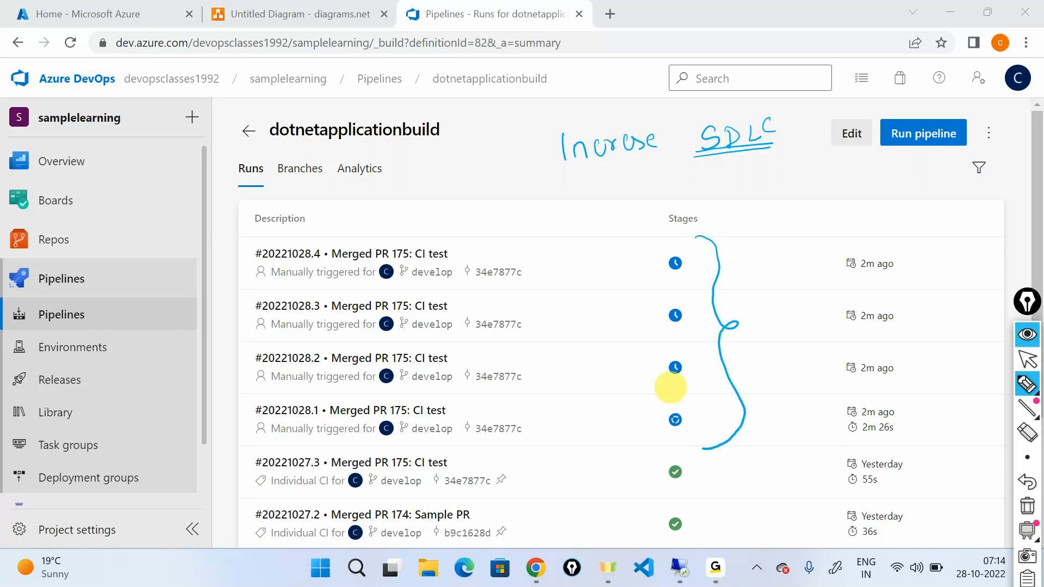
mouse_move(762, 311)
left_mouse_down()
mouse_move(776, 325)
mouse_move(832, 291)
mouse_move(846, 296)
mouse_move(741, 295)
mouse_move(752, 329)
left_mouse_up()
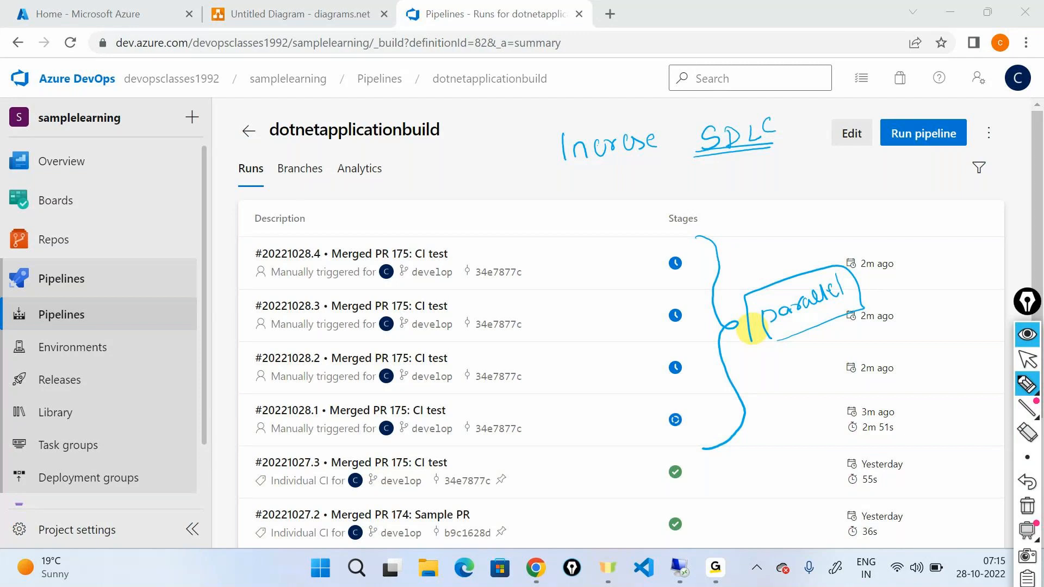
mouse_move(1018, 535)
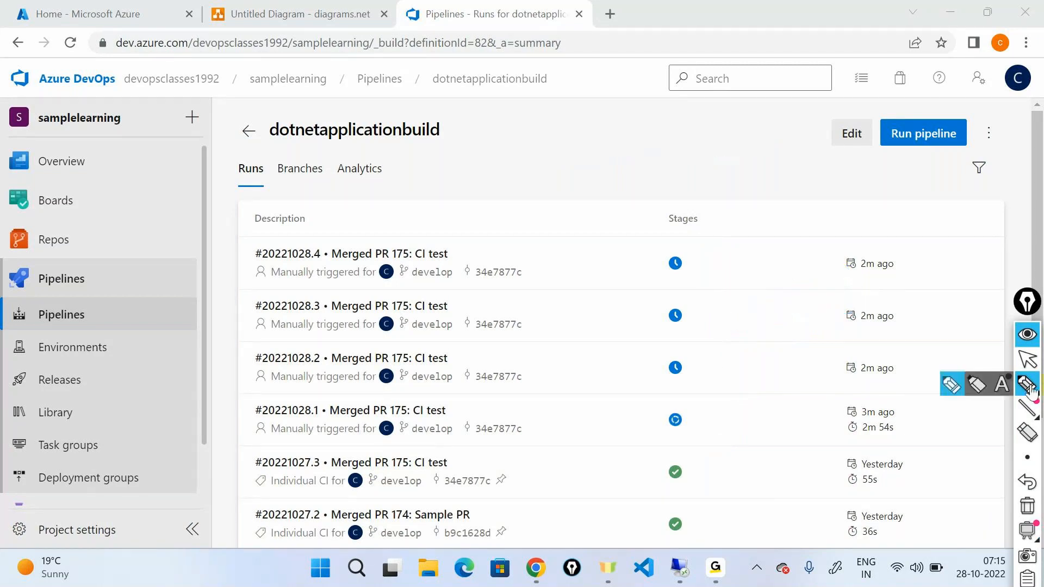
left_click(1027, 359)
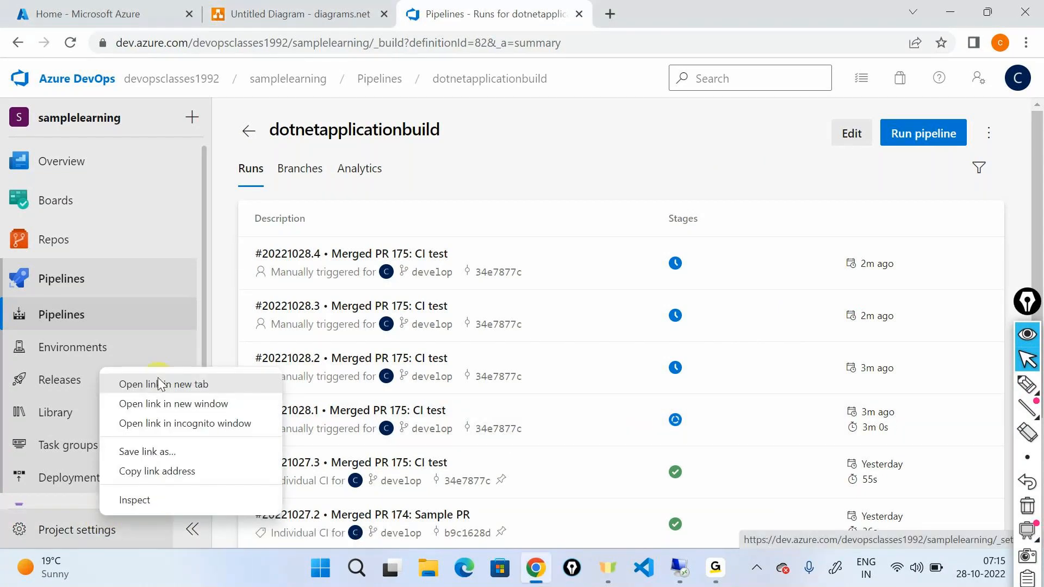
Open the project settings in a new browser tab and view the agents of the Azure Pipelines agent pool.
left_click(158, 383)
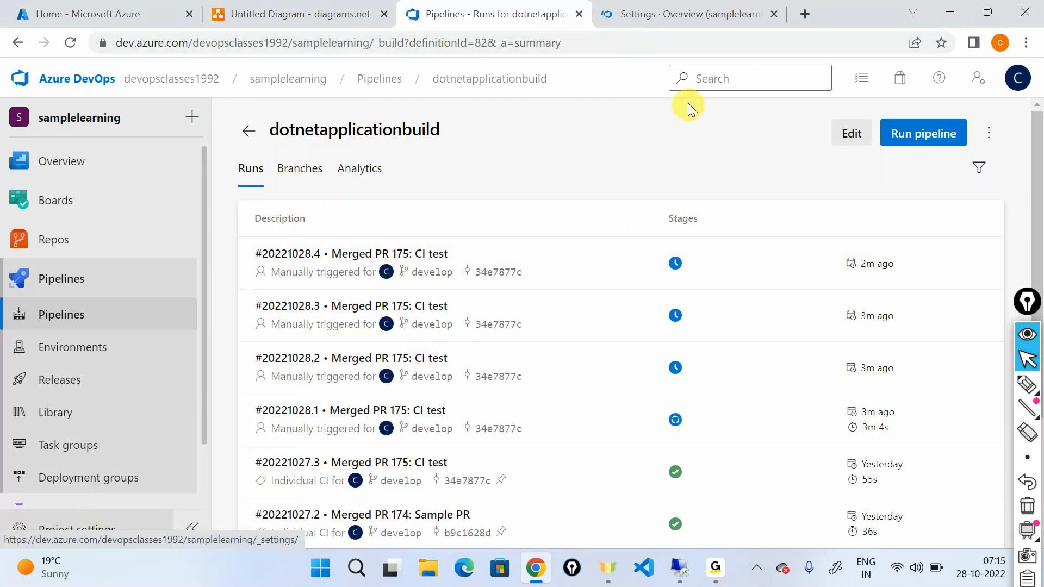
left_click(676, 21)
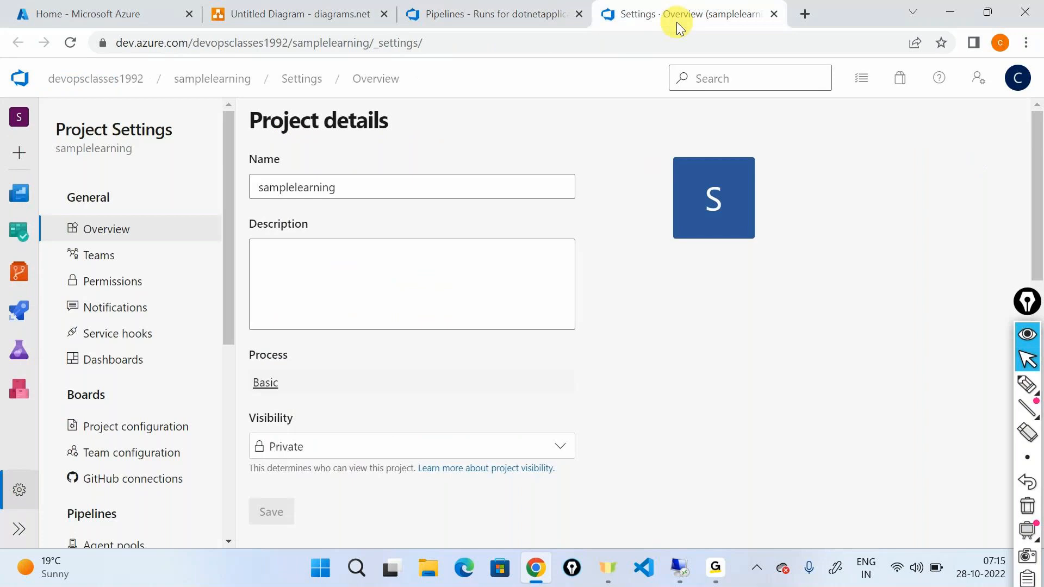
scroll(121, 373, "down", 3)
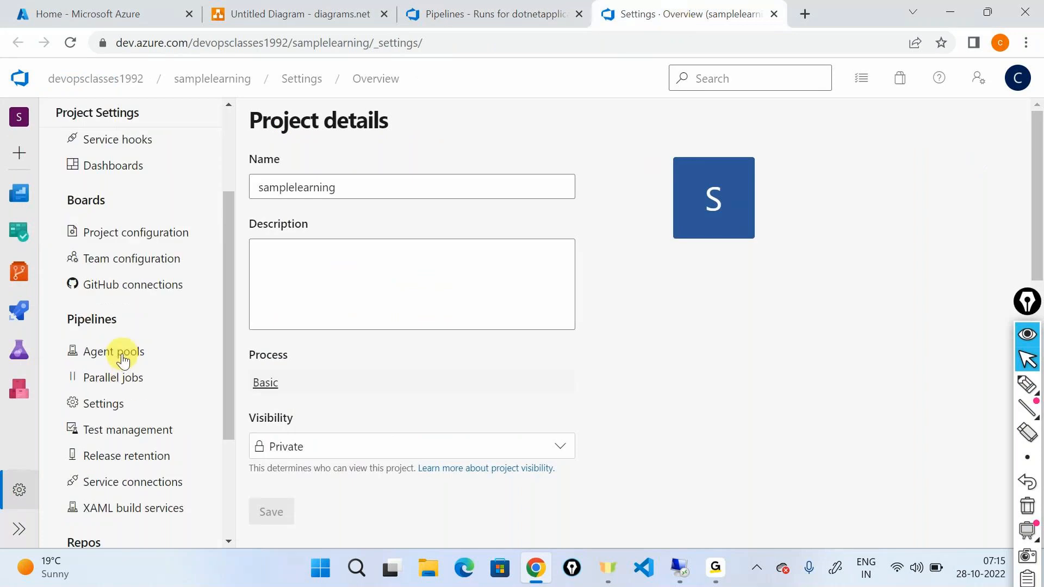
left_click(123, 361)
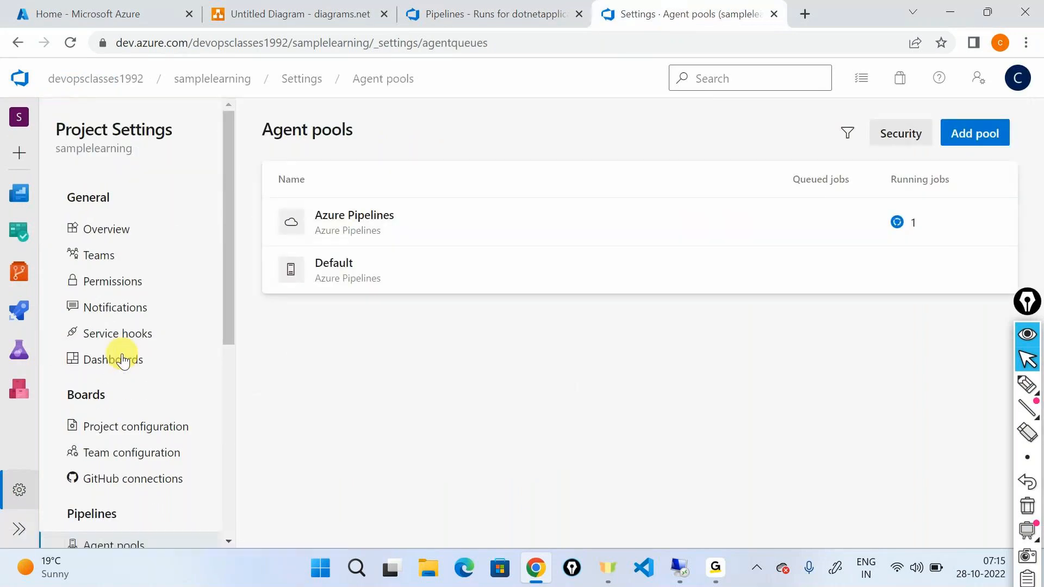
left_click(400, 223)
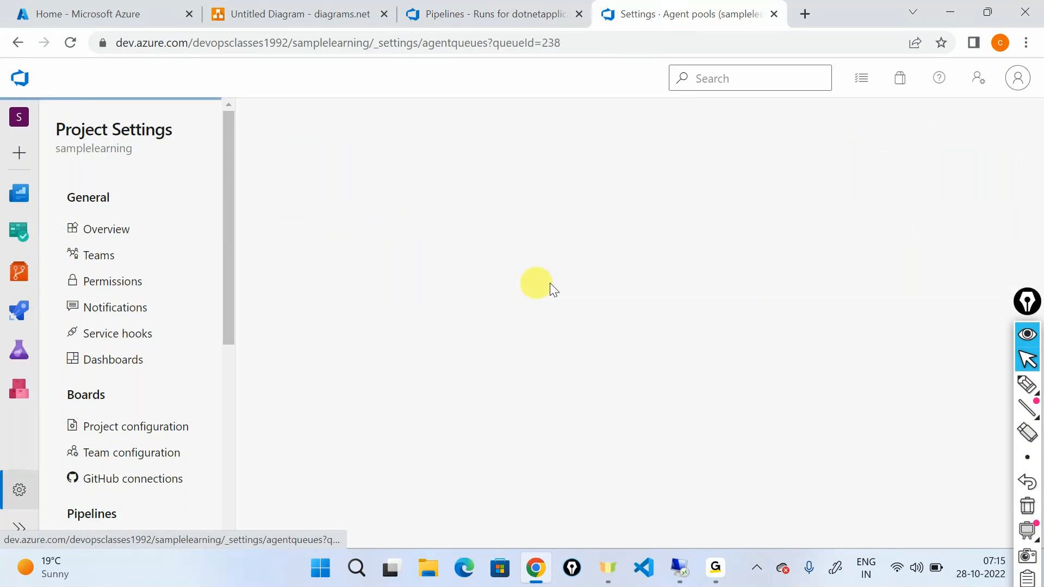
left_click(312, 168)
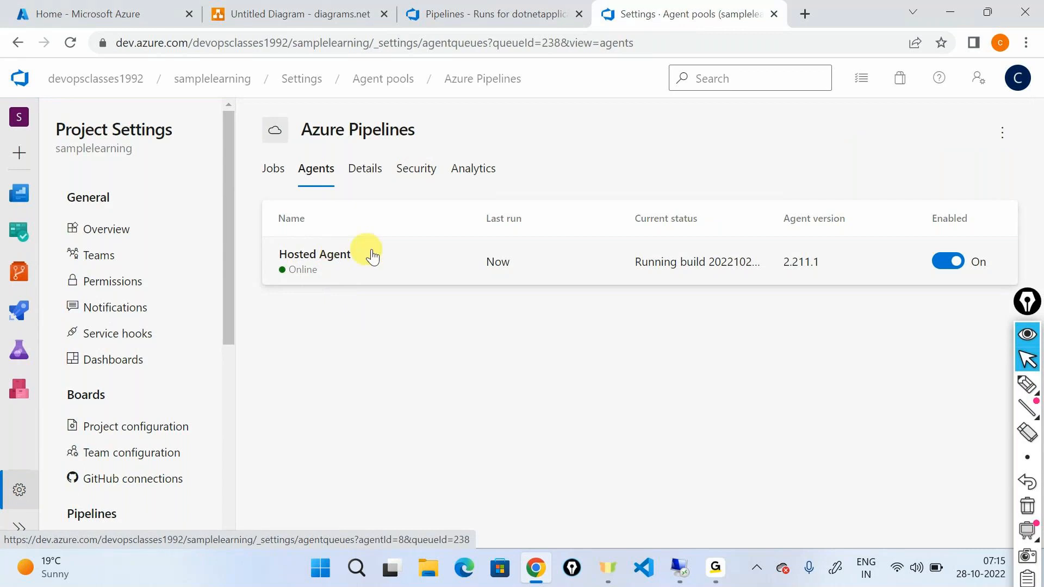
Open the dotnetapplicationbuild definition for editing to check its agent pool, and return to the Azure Pipelines agents page.
left_click(520, 19)
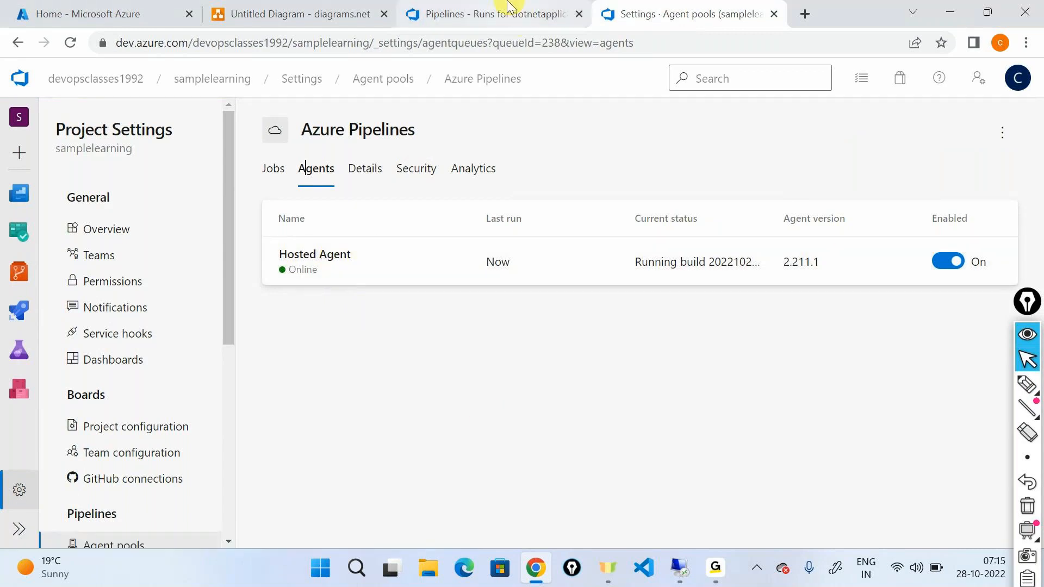
left_click(852, 131)
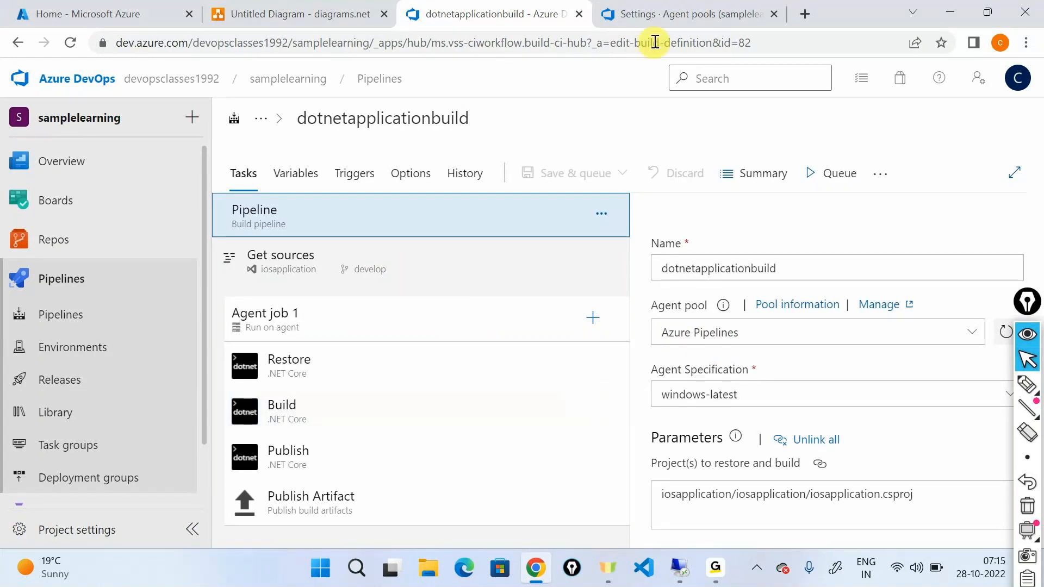
left_click(661, 13)
Draw arrows from Hosted Agent to a boxed "1 agent" and on to an underlined "1 pipeline", and clear the markings.
left_click(1027, 385)
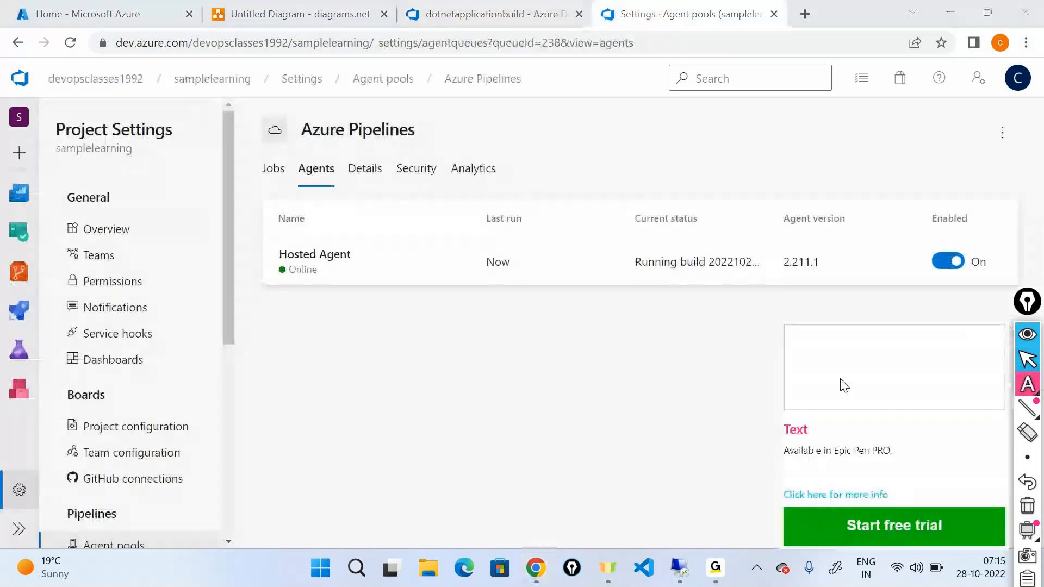
left_click(1027, 385)
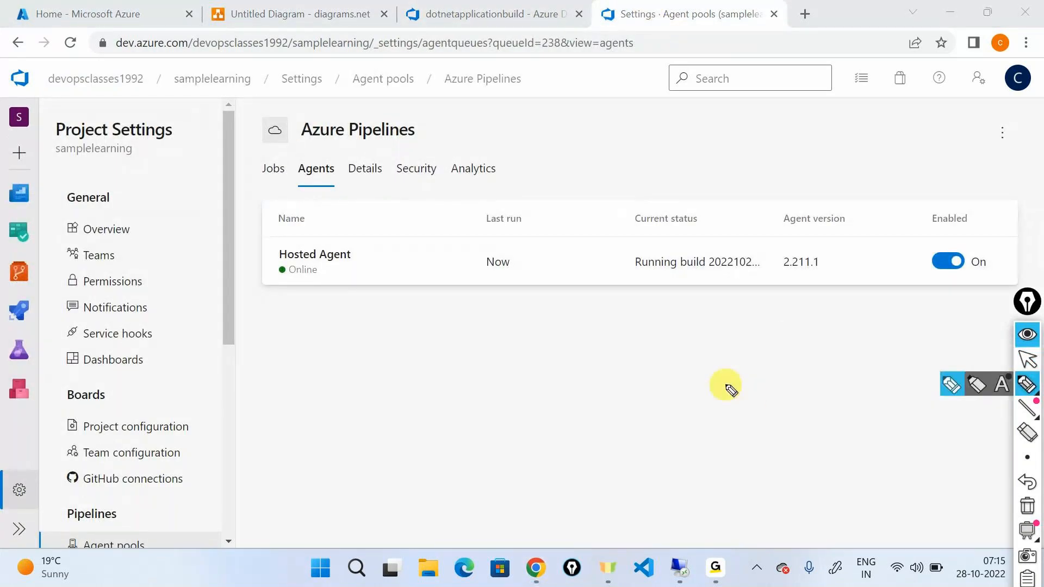
left_click_drag(344, 279, 394, 340)
mouse_move(452, 327)
left_mouse_down()
mouse_move(453, 360)
mouse_move(538, 338)
mouse_move(538, 325)
mouse_move(414, 315)
mouse_move(536, 301)
left_mouse_up()
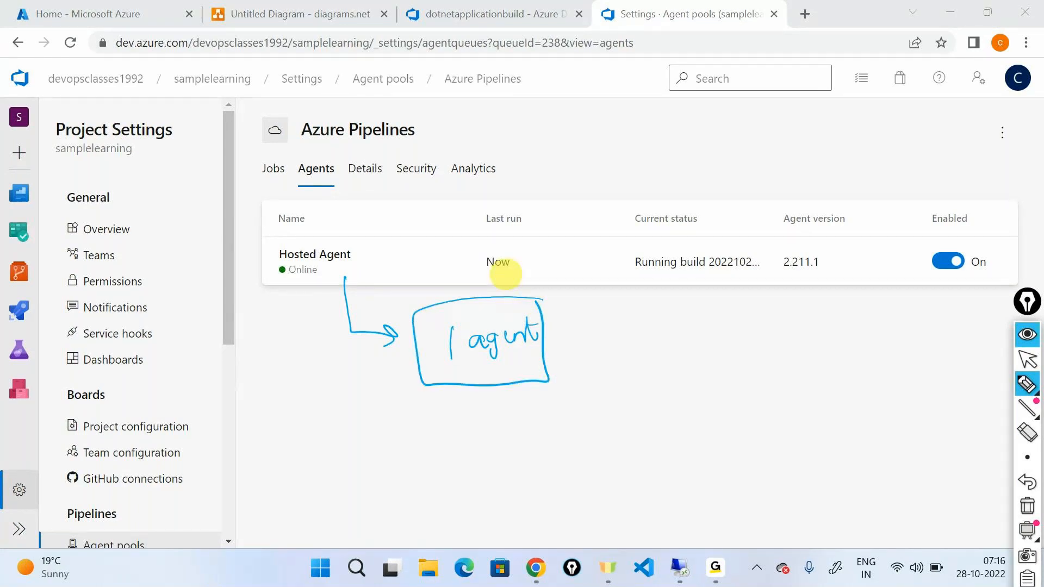
mouse_move(556, 341)
left_mouse_down()
mouse_move(650, 333)
mouse_move(687, 351)
mouse_move(793, 328)
left_mouse_up()
left_click_drag(681, 360, 802, 347)
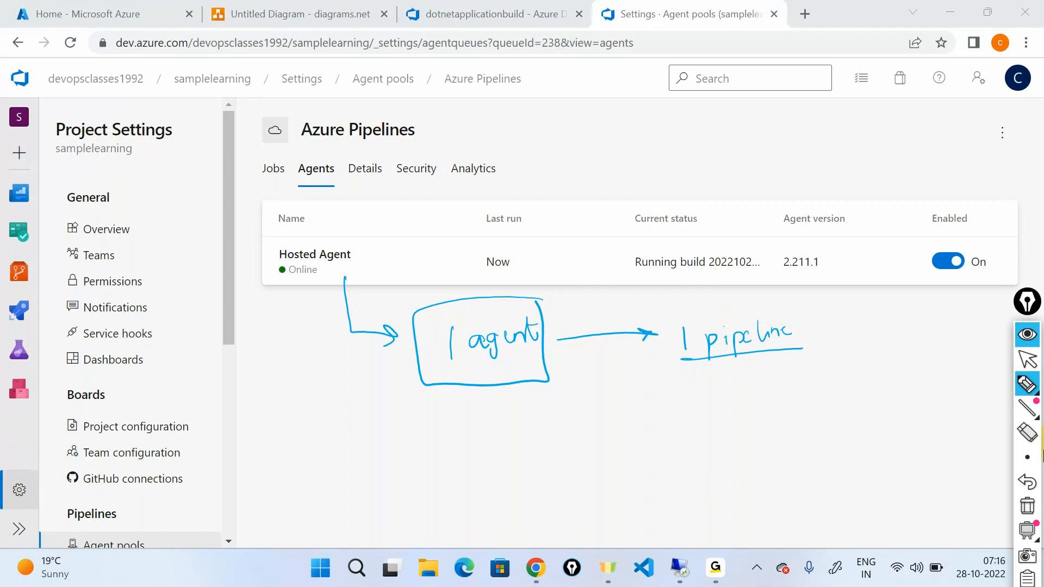
left_click(1027, 506)
left_click(1027, 358)
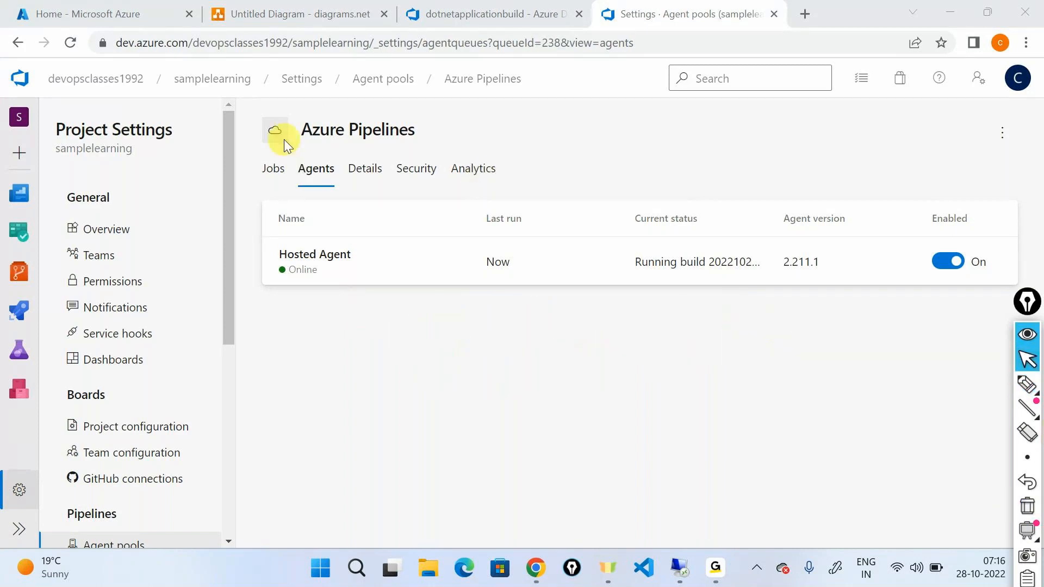
View the jobs and wait times of the Azure Pipelines pool, then the run list of dotnetapplicationbuild.
left_click(279, 162)
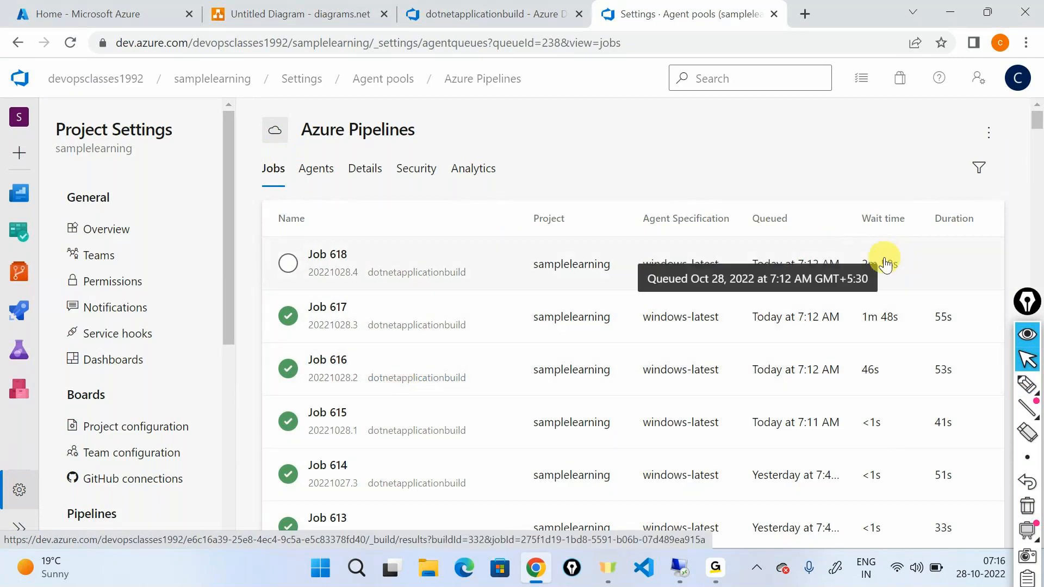
left_click(422, 16)
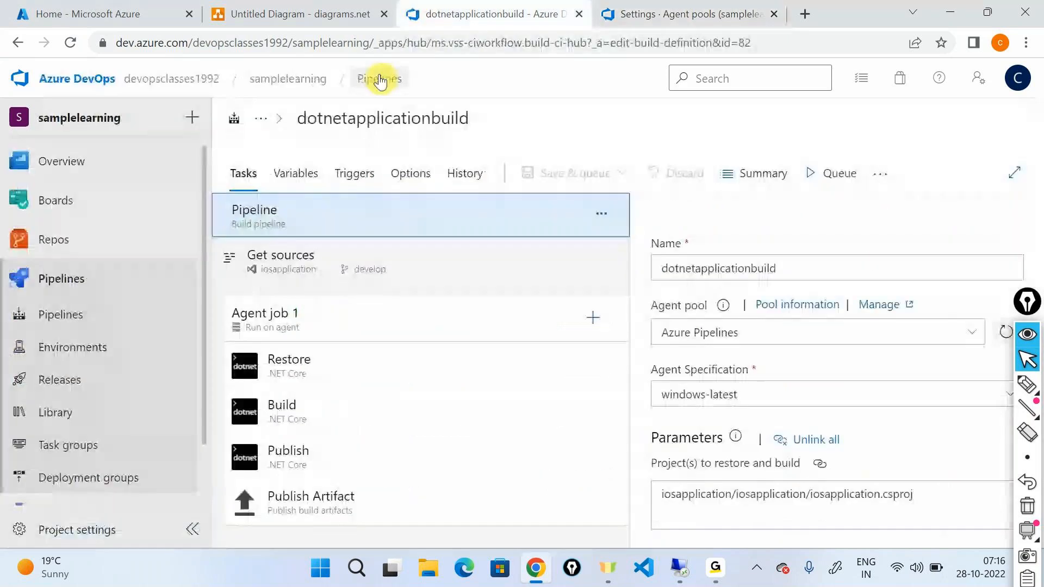
left_click(378, 78)
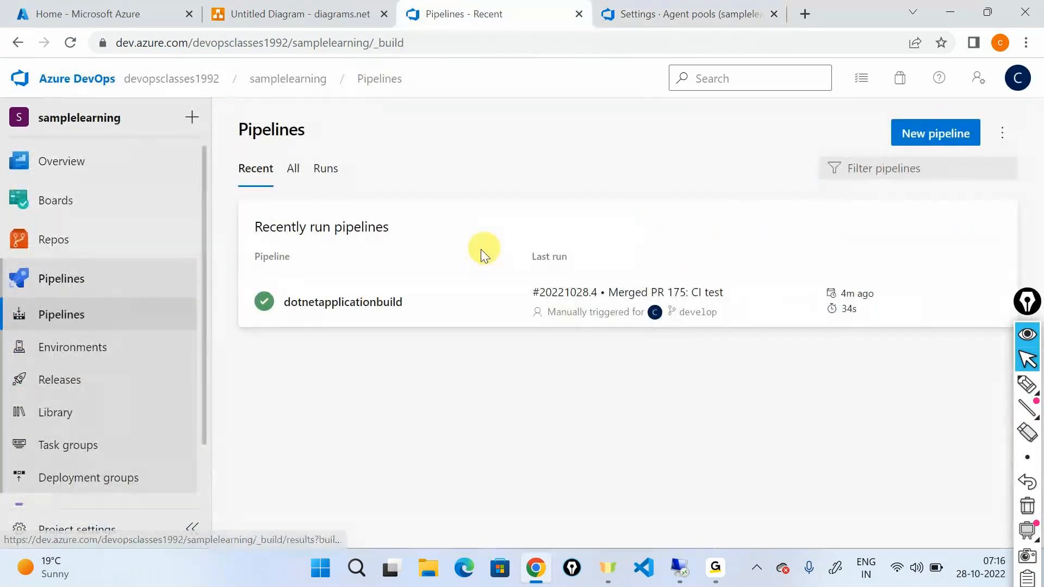
left_click(379, 300)
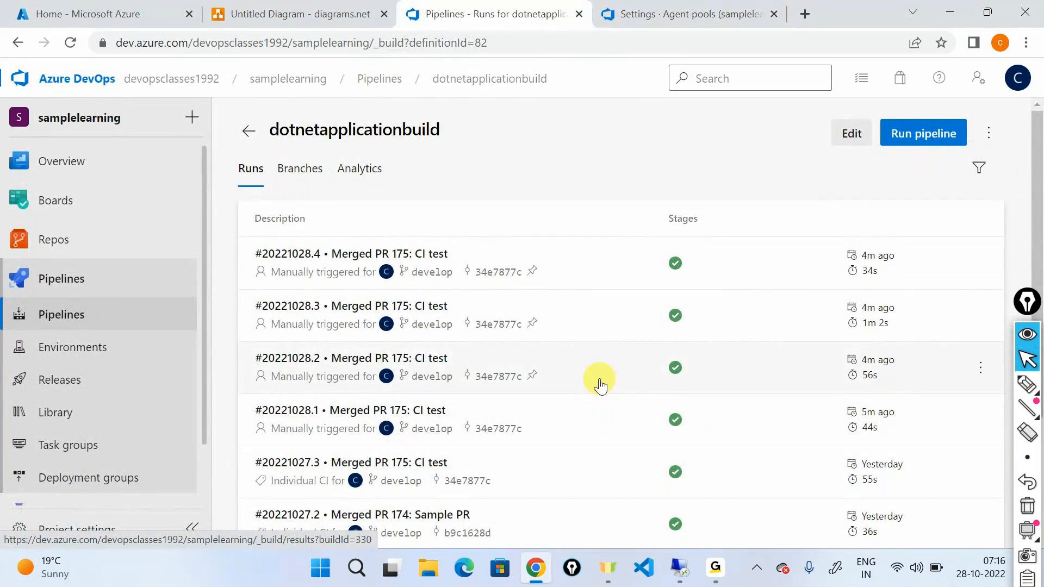
Return to the Azure Pipelines pool's agents and open the project's Parallel jobs settings.
left_click(662, 17)
left_click(312, 168)
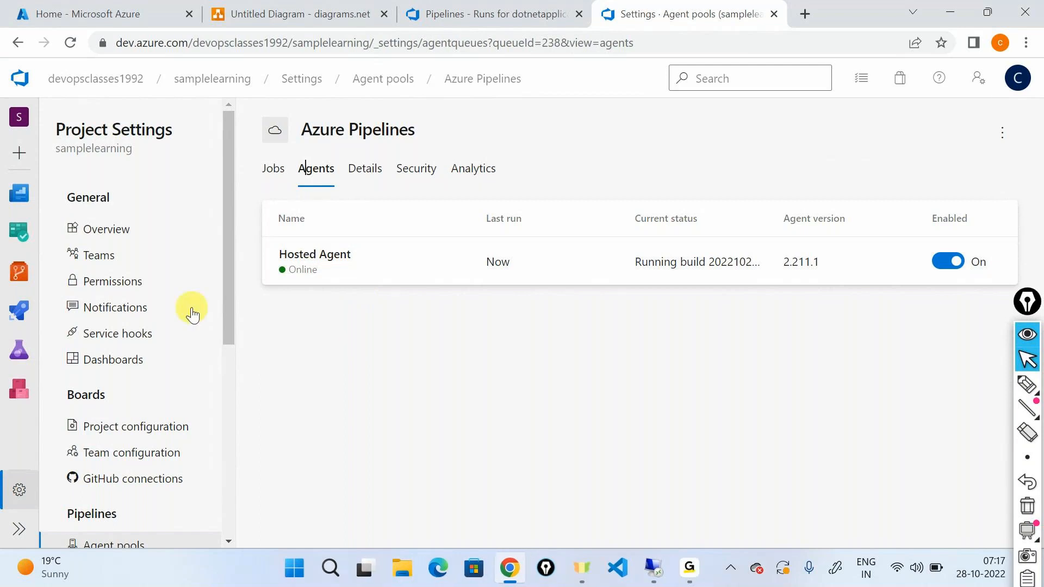
scroll(191, 311, "down", 3)
left_click(113, 416)
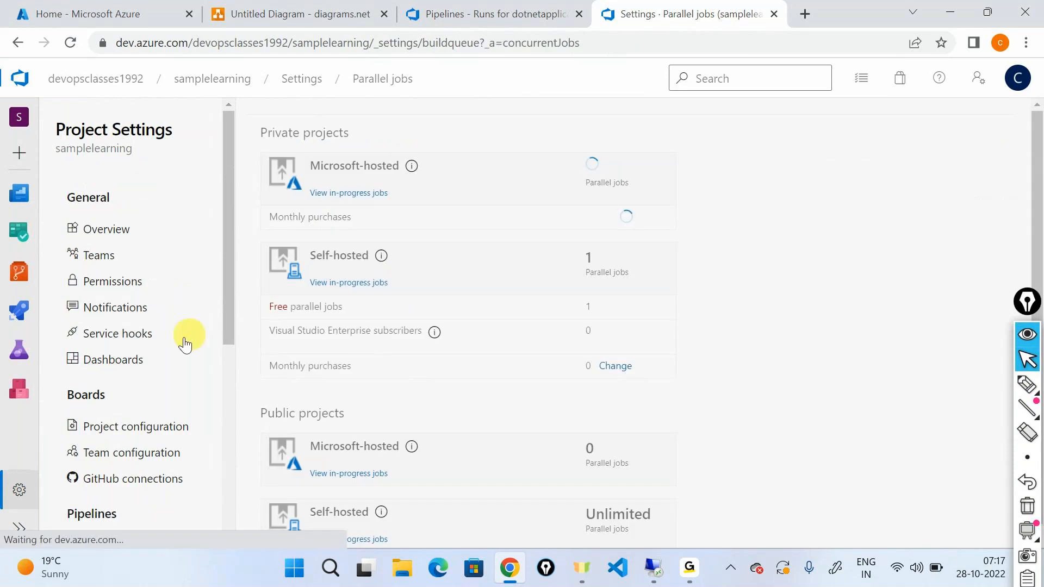
scroll(175, 336, "down", 2)
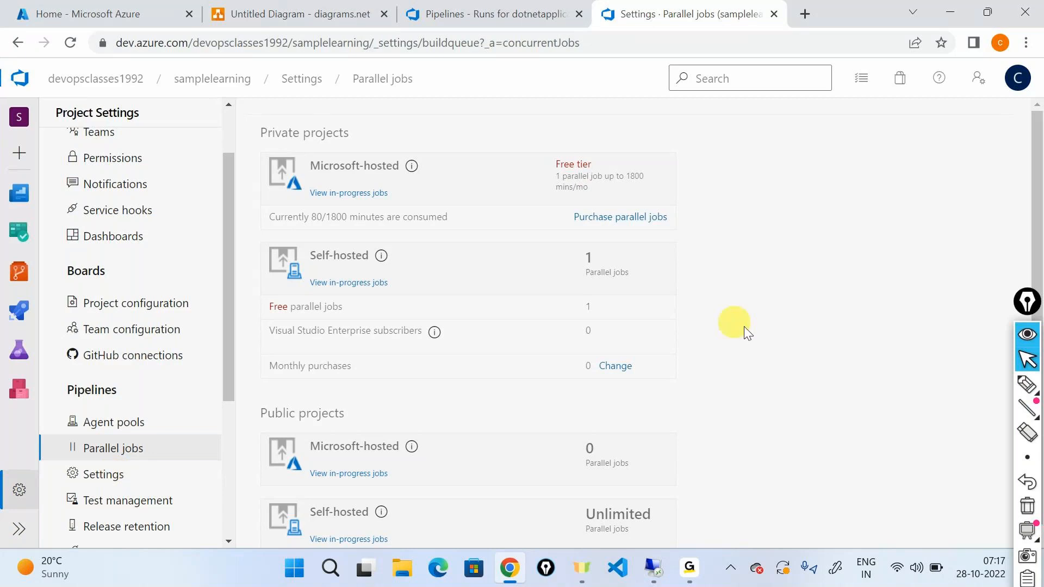
Outline the Microsoft-hosted free tier text, box "80/1800" and draw an arrow from it to a handwritten "1800 minutes/mo" note.
left_click(1027, 384)
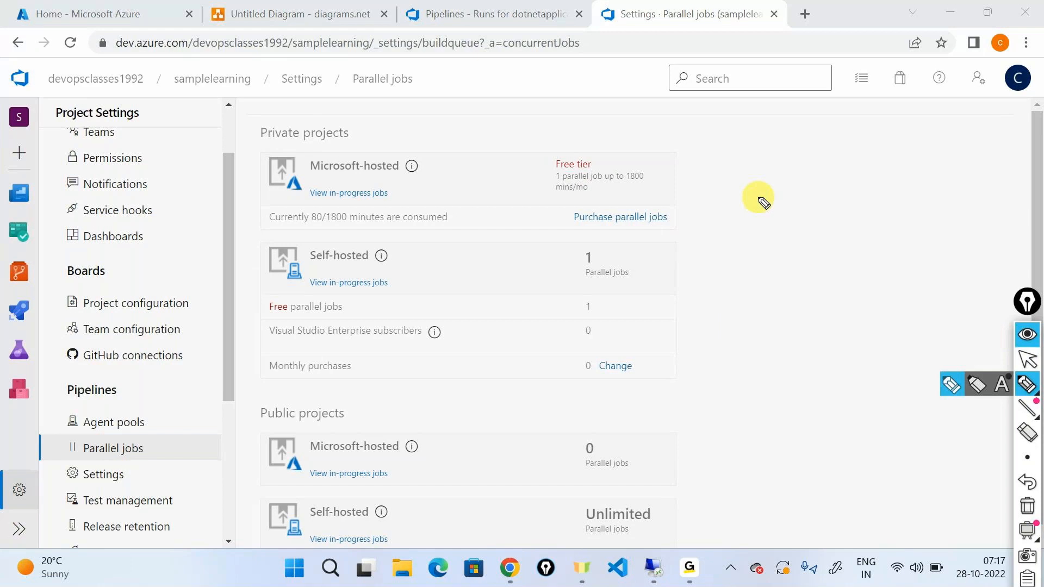
left_click_drag(583, 147, 535, 146)
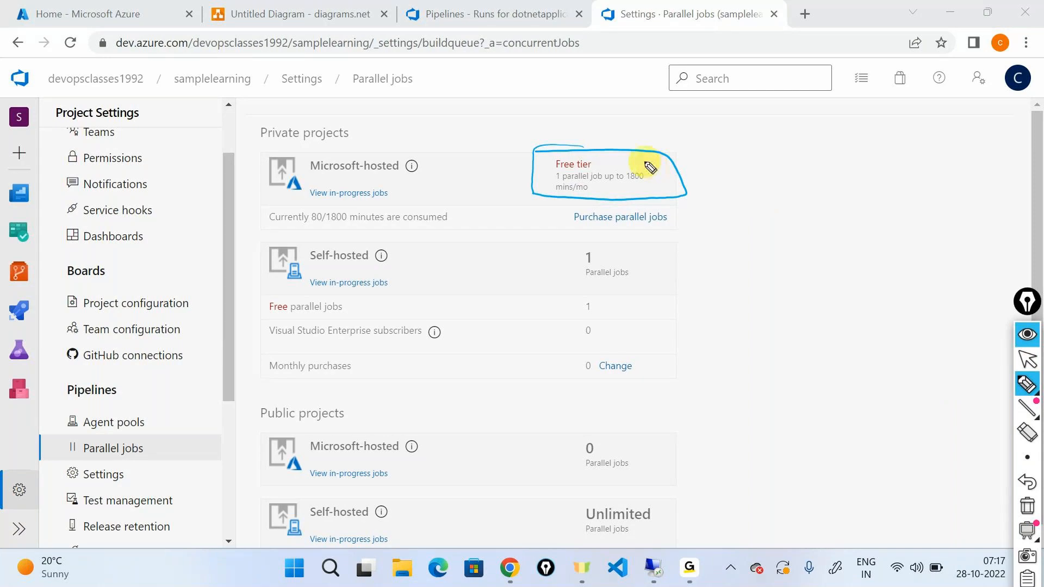
mouse_move(306, 227)
left_mouse_down()
mouse_move(337, 229)
mouse_move(300, 220)
mouse_move(489, 143)
mouse_move(751, 125)
mouse_move(739, 134)
mouse_move(794, 143)
left_mouse_up()
left_click_drag(813, 123, 814, 122)
left_click_drag(825, 122, 826, 121)
mouse_move(837, 119)
left_mouse_down()
mouse_move(884, 128)
mouse_move(964, 98)
mouse_move(963, 133)
mouse_move(1004, 115)
left_mouse_up()
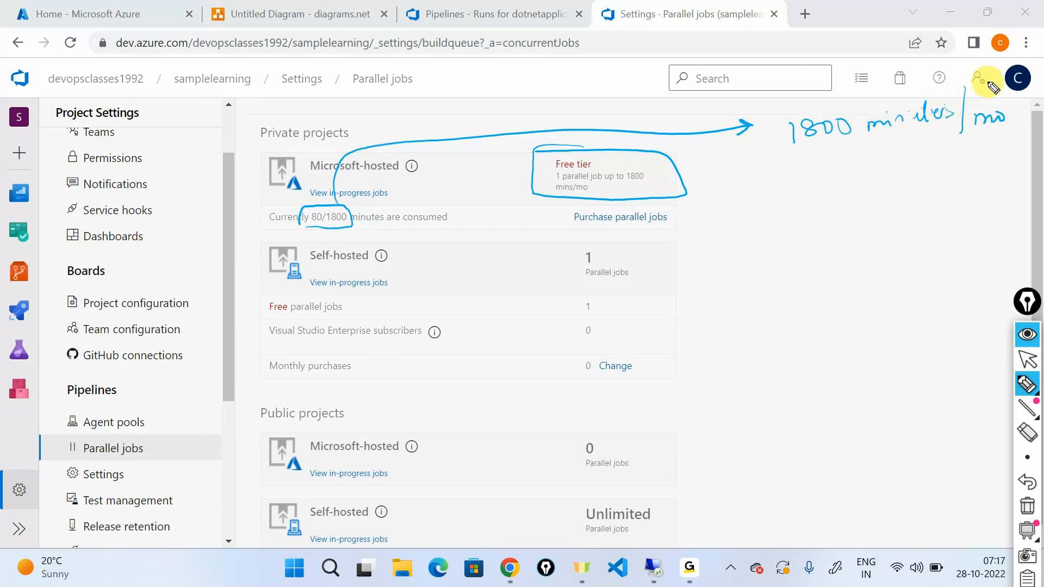
Point an arrow at 1800 in the handwritten note, box it, and clear all the markings.
mouse_move(829, 205)
left_mouse_down()
mouse_move(830, 146)
mouse_move(853, 110)
mouse_move(777, 162)
left_mouse_up()
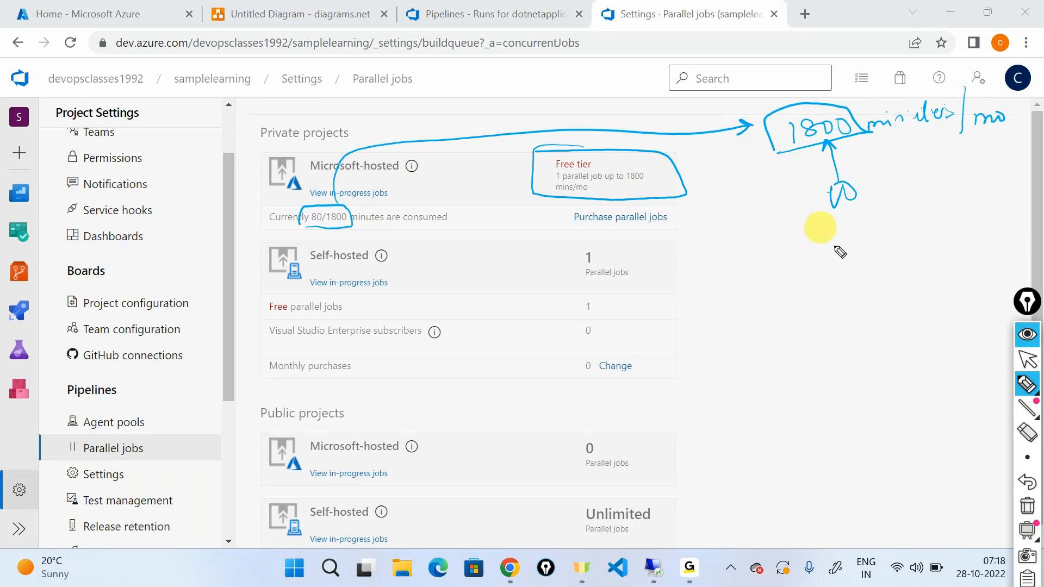
left_click(1026, 507)
left_click(1027, 360)
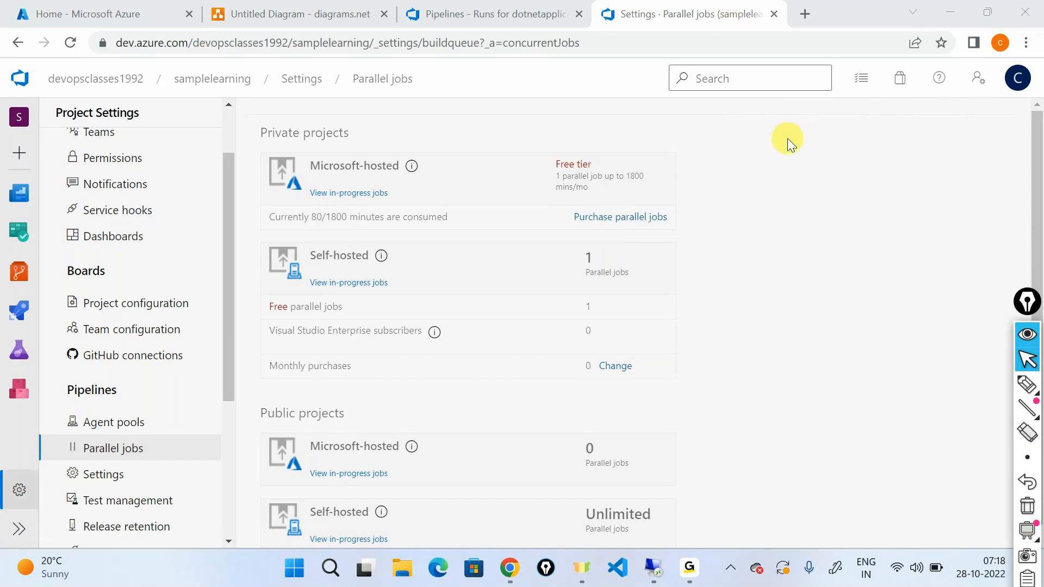
Search the web for "azure devops pricing" in a new browser tab and open the Azure DevOps Services Pricing page.
key("ctrl+t")
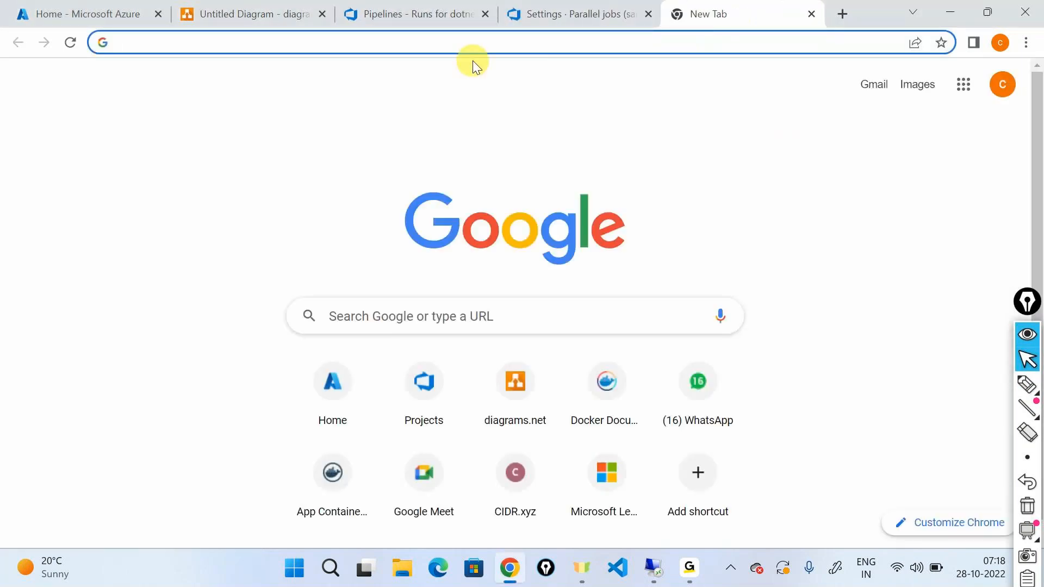
type("azure de")
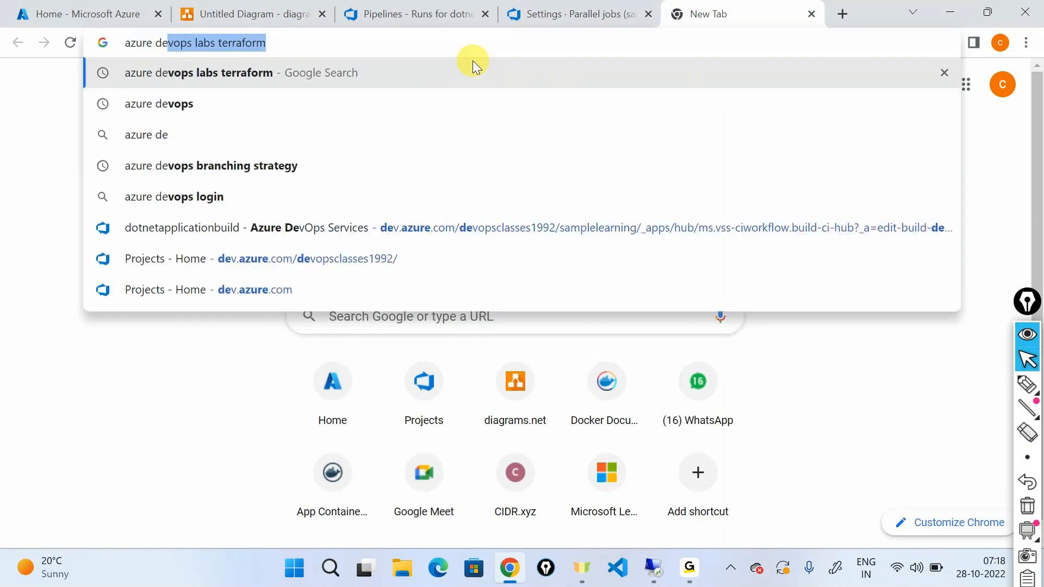
type("vops pr")
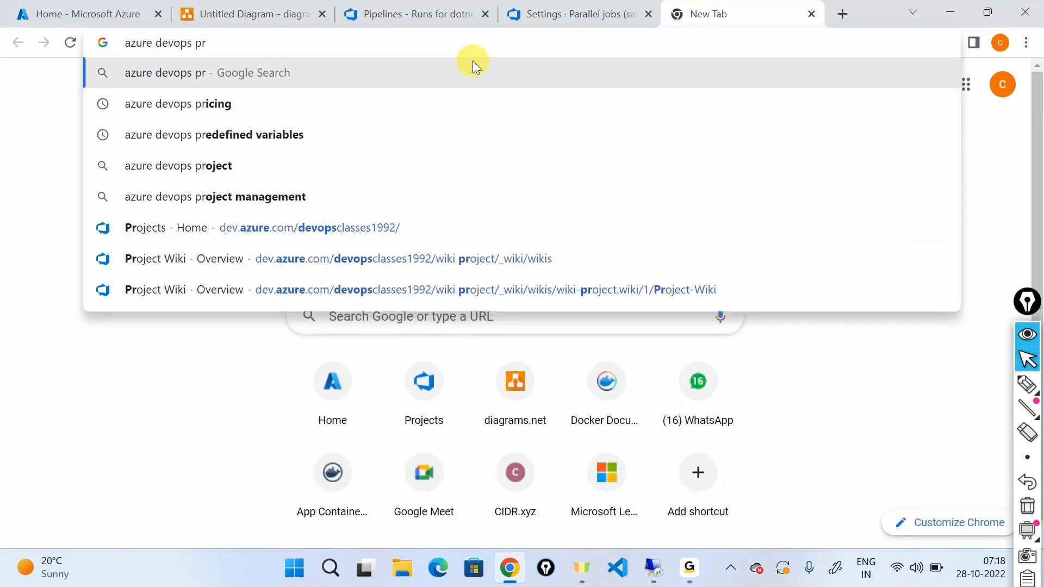
key("Down")
key("Return")
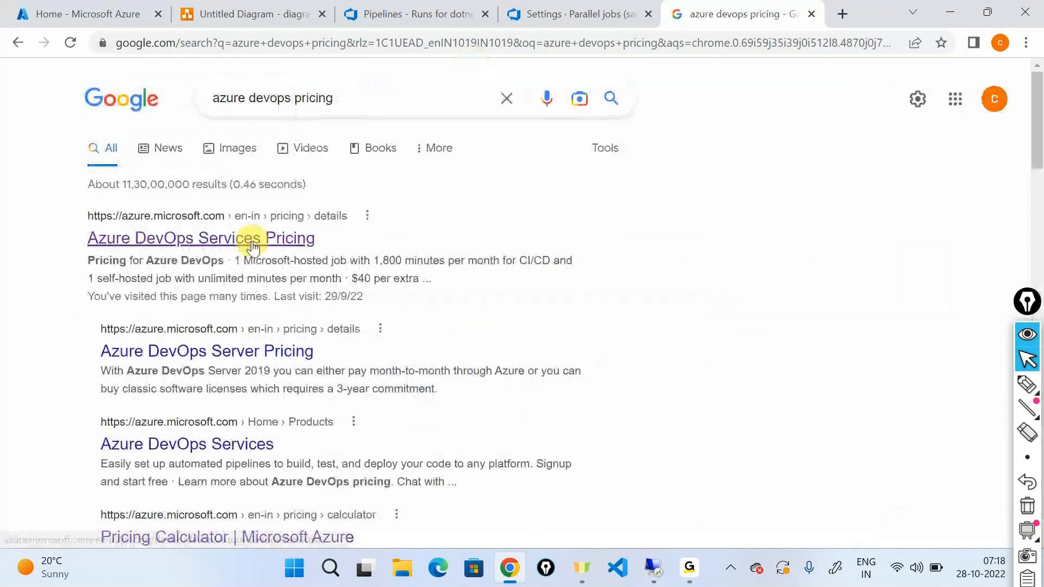
left_click(254, 244)
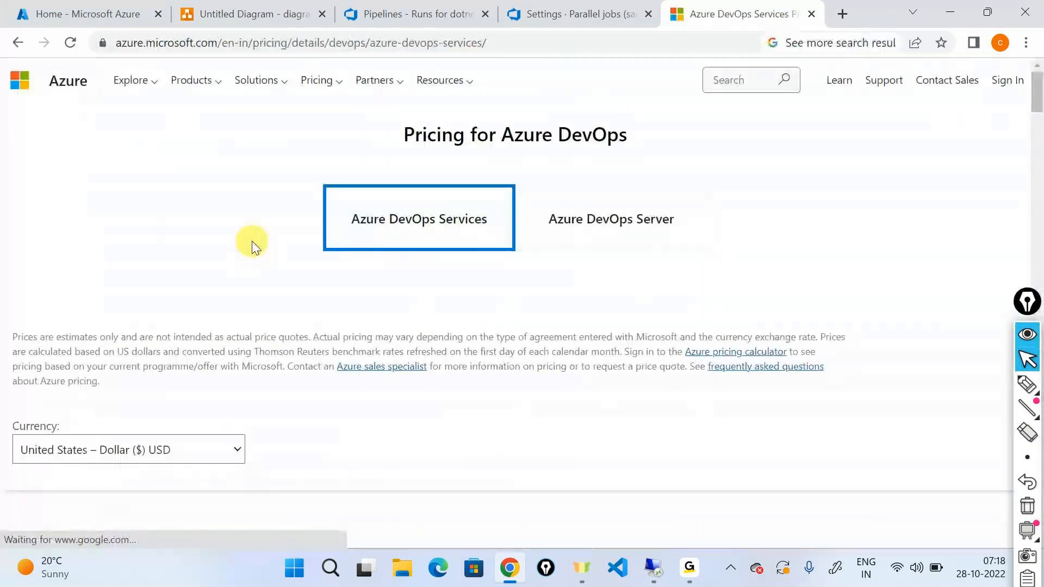
Examine the Azure Pipelines offer under Individual Services for its free jobs, included minutes and cost of extra parallel jobs.
scroll(309, 279, "down", 2)
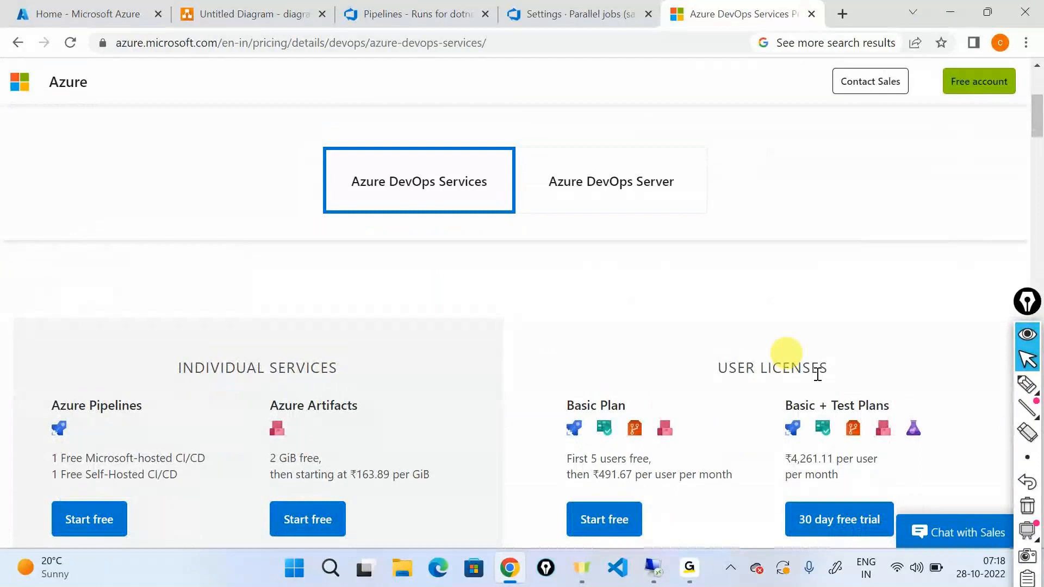
scroll(321, 465, "down", 1)
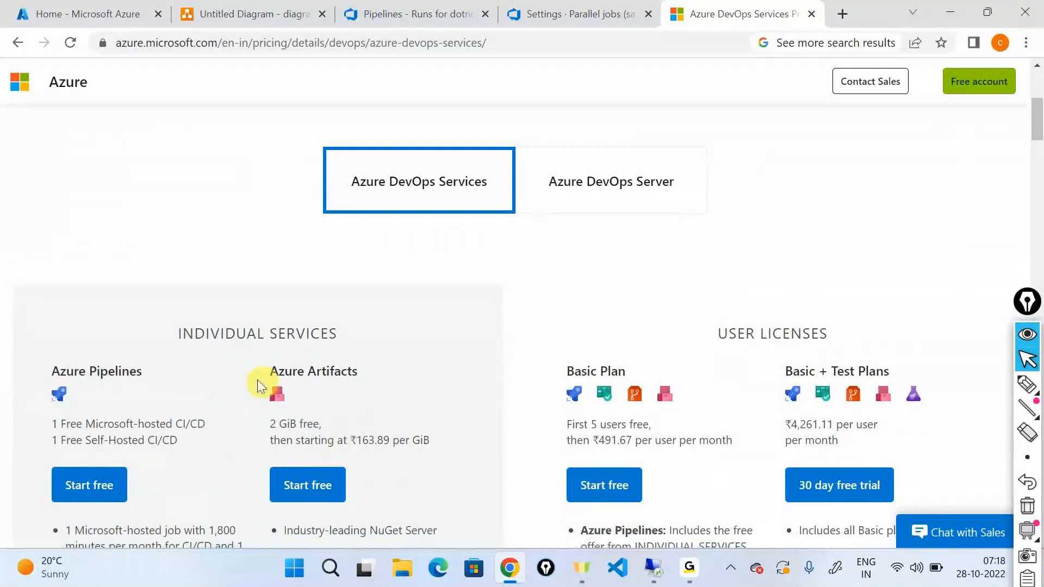
scroll(321, 424, "down", 3)
scroll(321, 424, "down", 4)
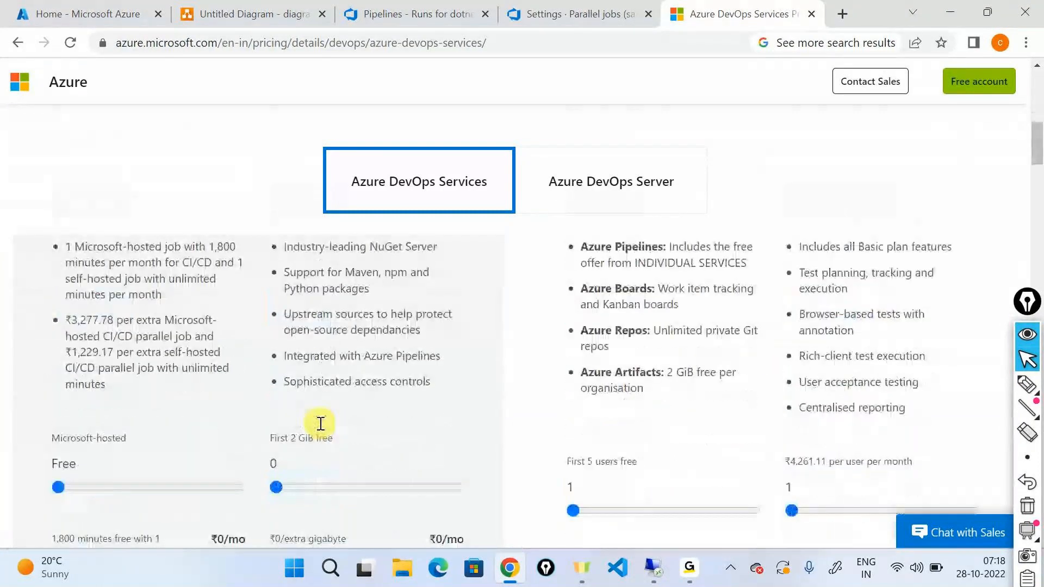
scroll(321, 423, "down", 1)
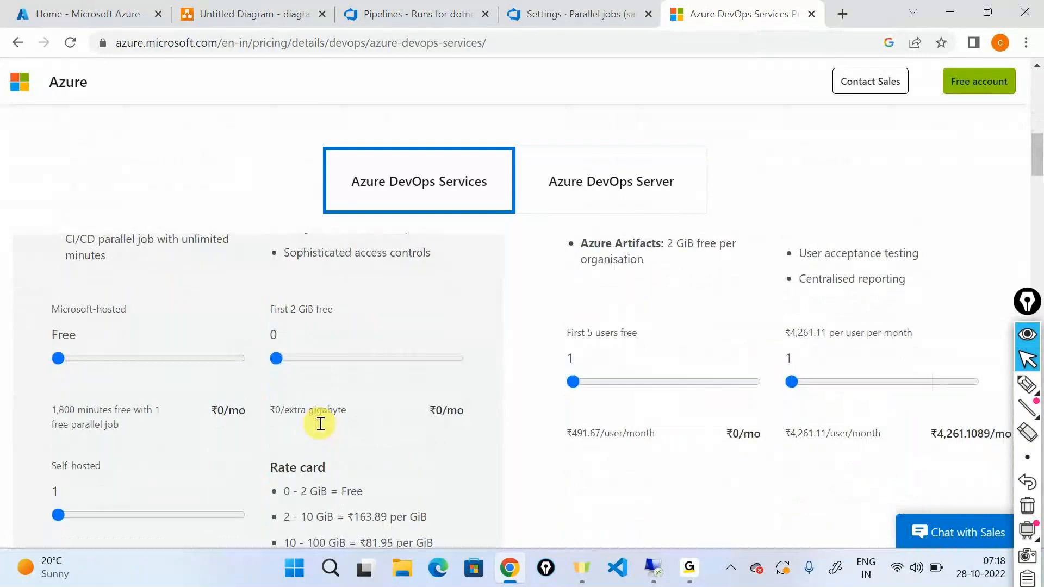
scroll(113, 386, "up", 6)
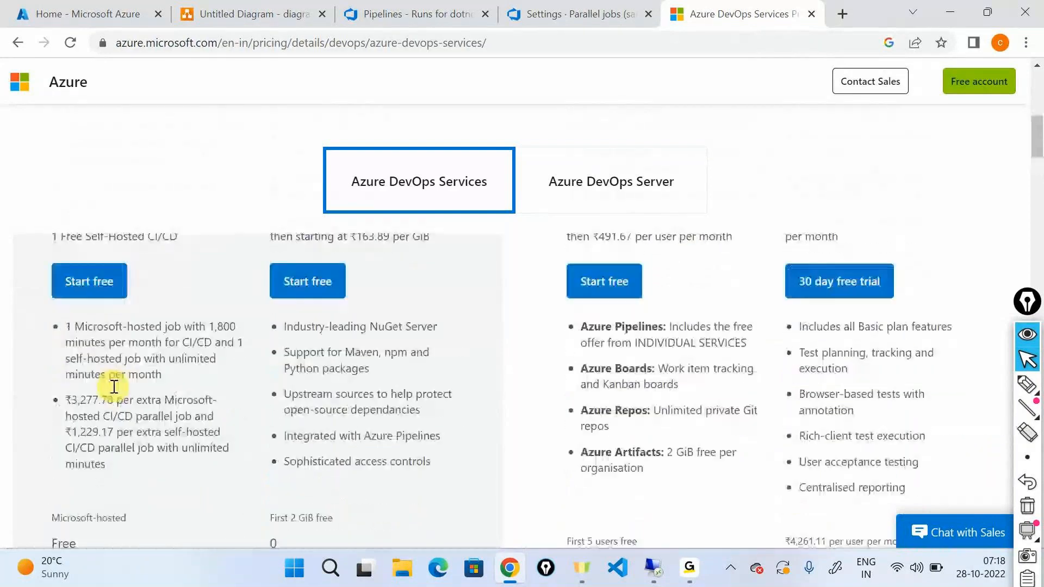
scroll(112, 386, "down", 1)
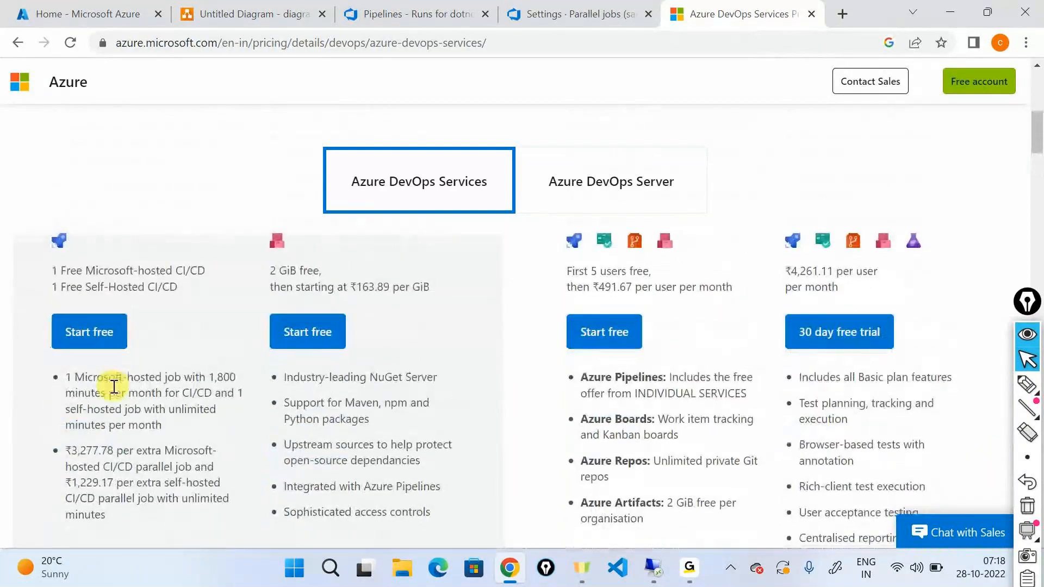
scroll(114, 386, "down", 5)
scroll(113, 386, "up", 5)
scroll(112, 390, "up", 1)
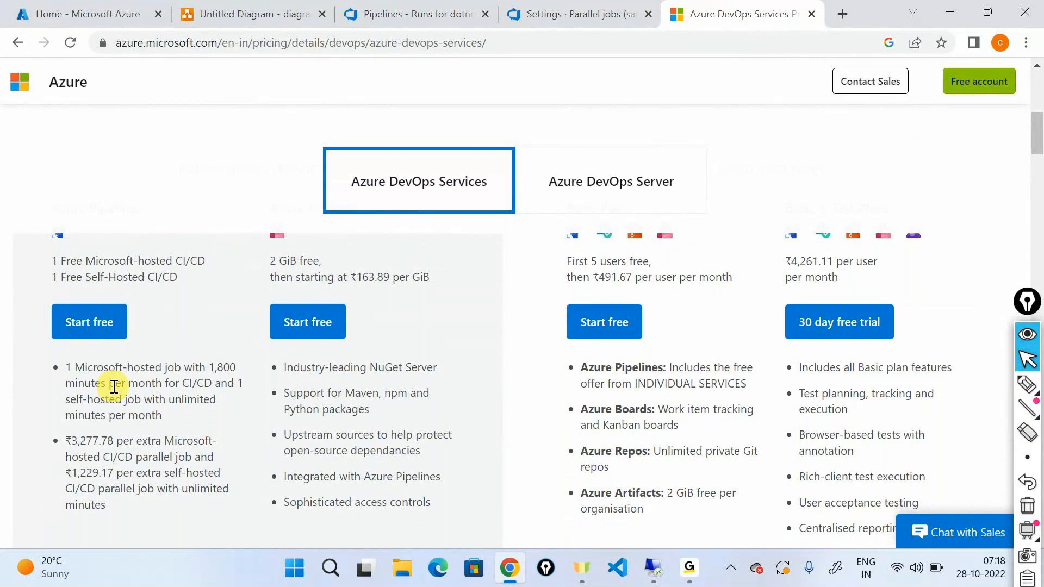
scroll(114, 386, "down", 5)
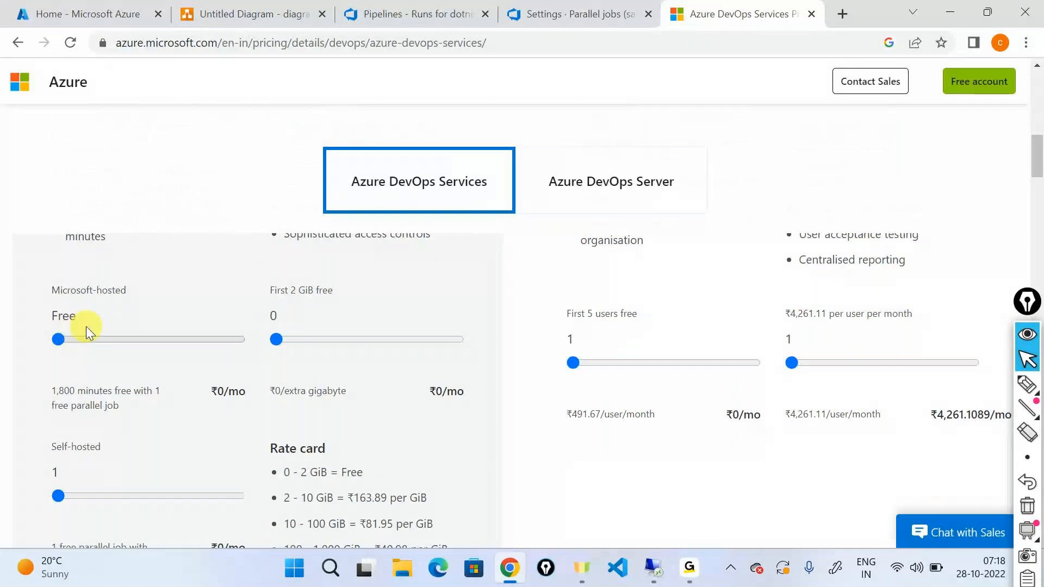
Highlight "1,800 minutes" in the Microsoft-hosted free offer, and clear the selection.
scroll(86, 326, "up", 2)
scroll(79, 403, "down", 1)
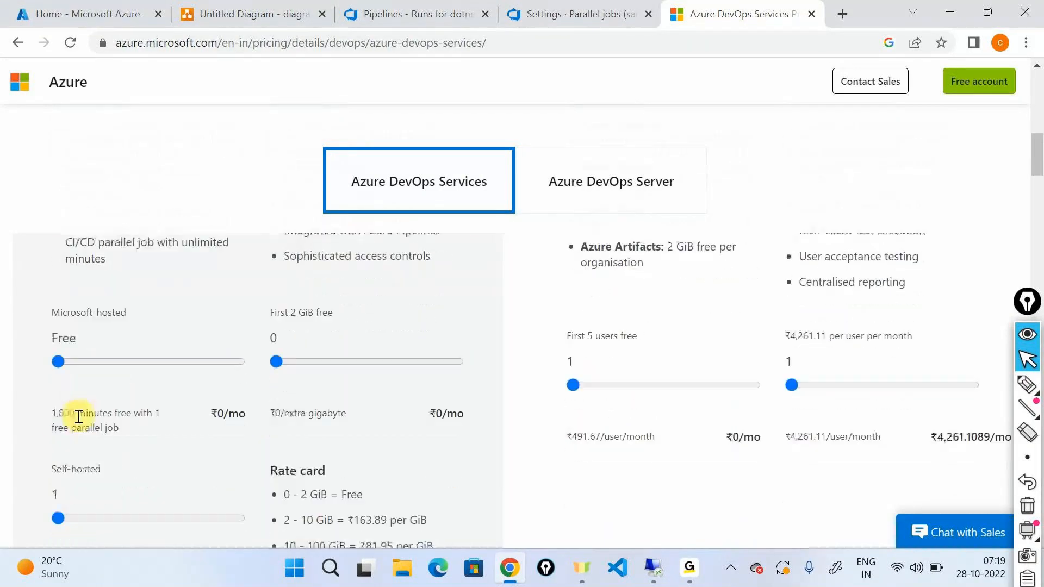
left_click_drag(51, 412, 117, 416)
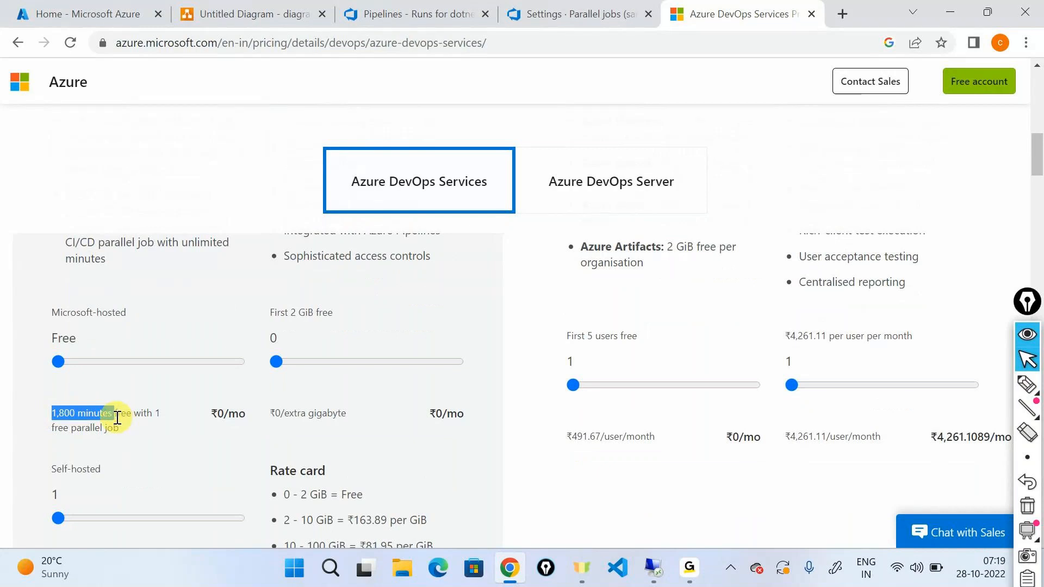
left_click(117, 417)
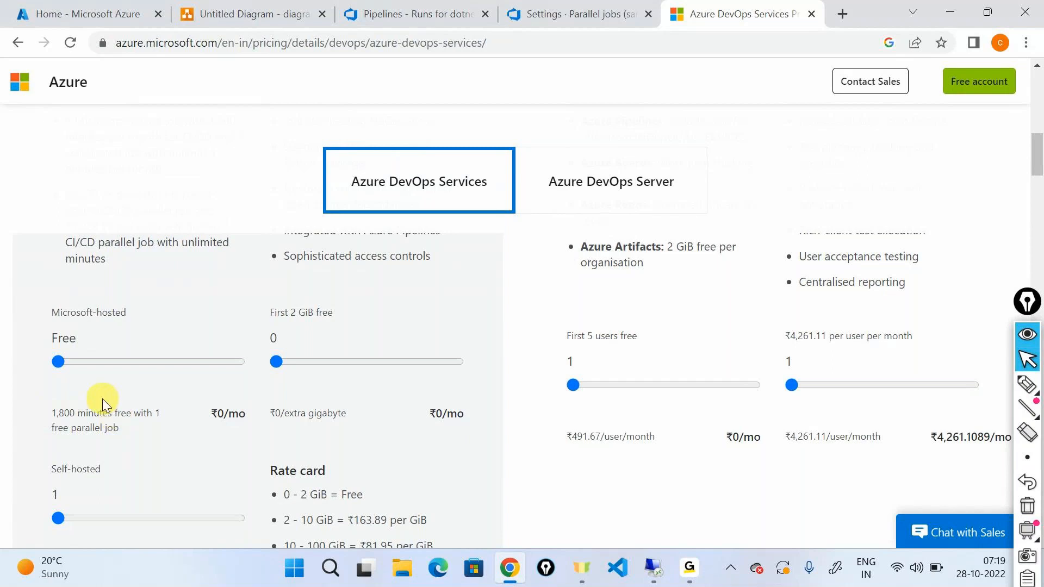
Set the Microsoft-hosted parallel jobs to 1, highlight its monthly price and "with unlimited minutes", and dismiss the chat offer.
scroll(103, 399, "up", 1)
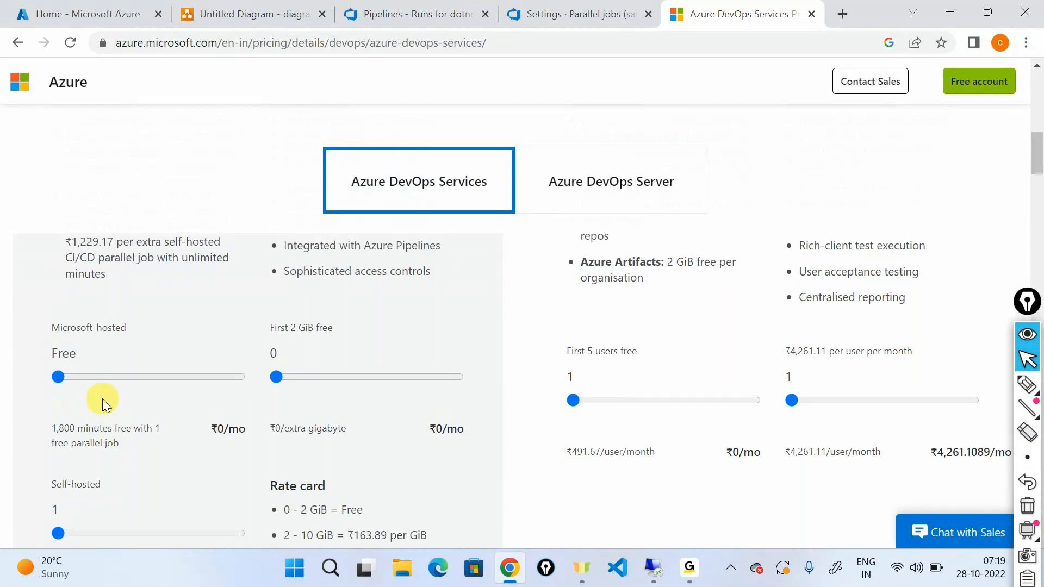
left_click_drag(61, 377, 67, 377)
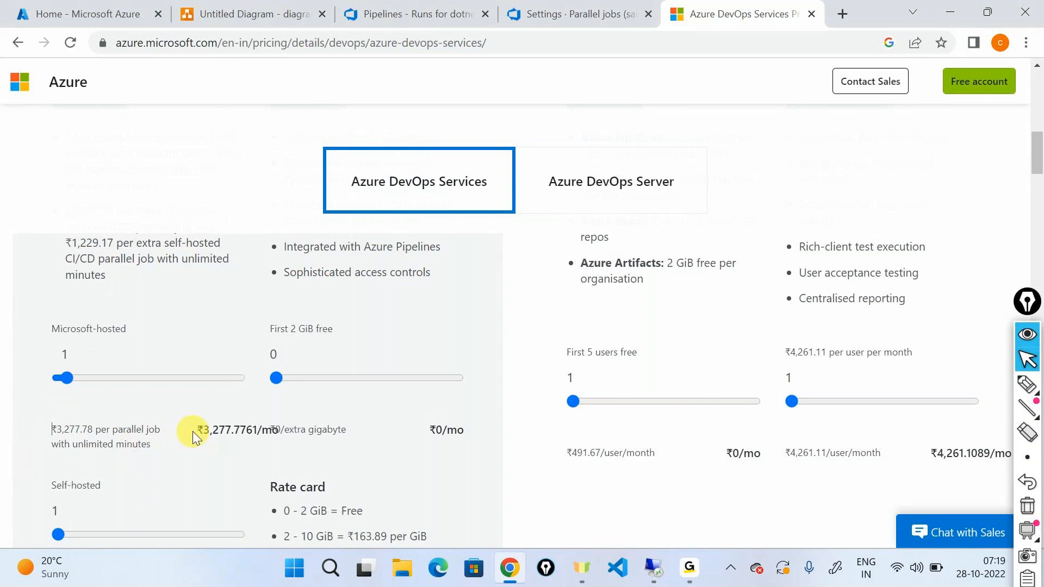
left_click_drag(197, 428, 237, 430)
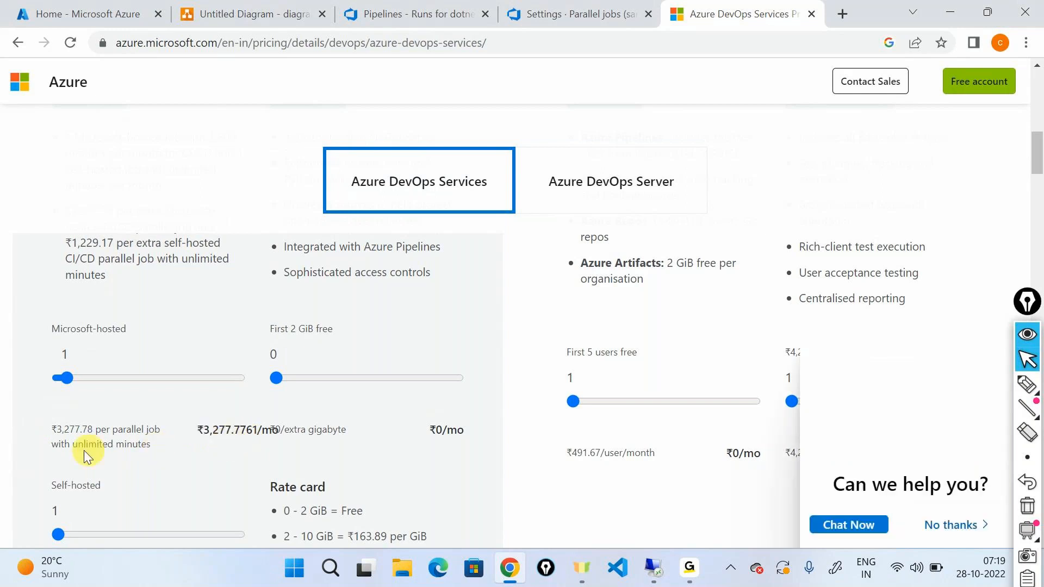
left_click_drag(48, 446, 160, 451)
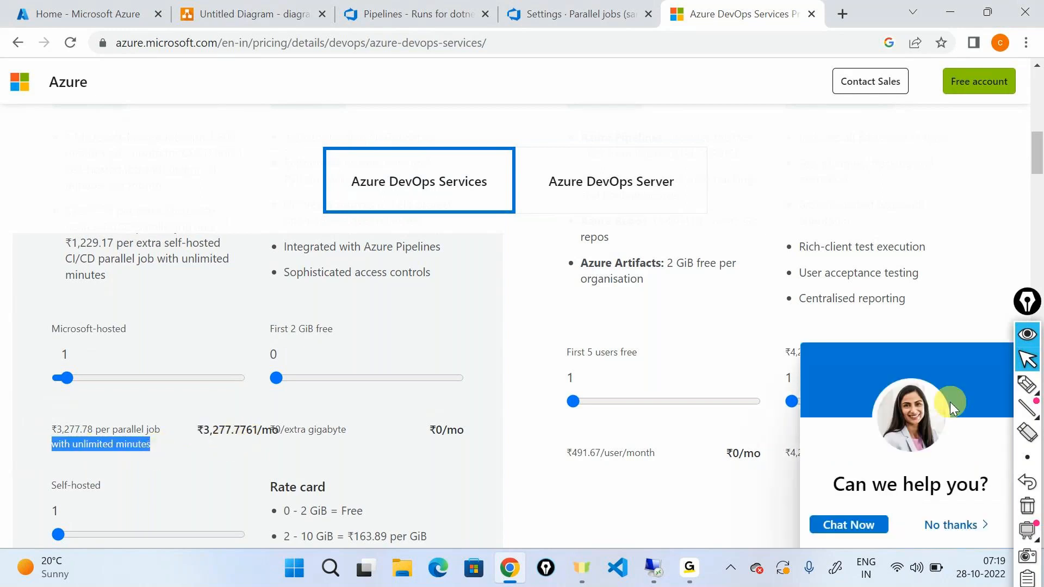
left_click(950, 524)
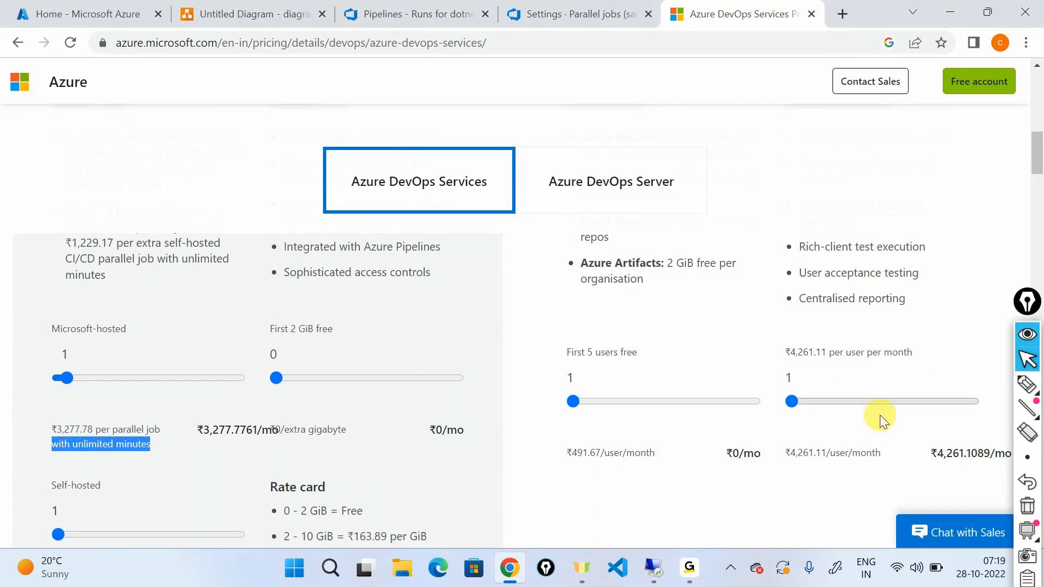
Write a boxed and underlined "2 - parallel" note in the upper area of the pricing page.
left_click(1027, 384)
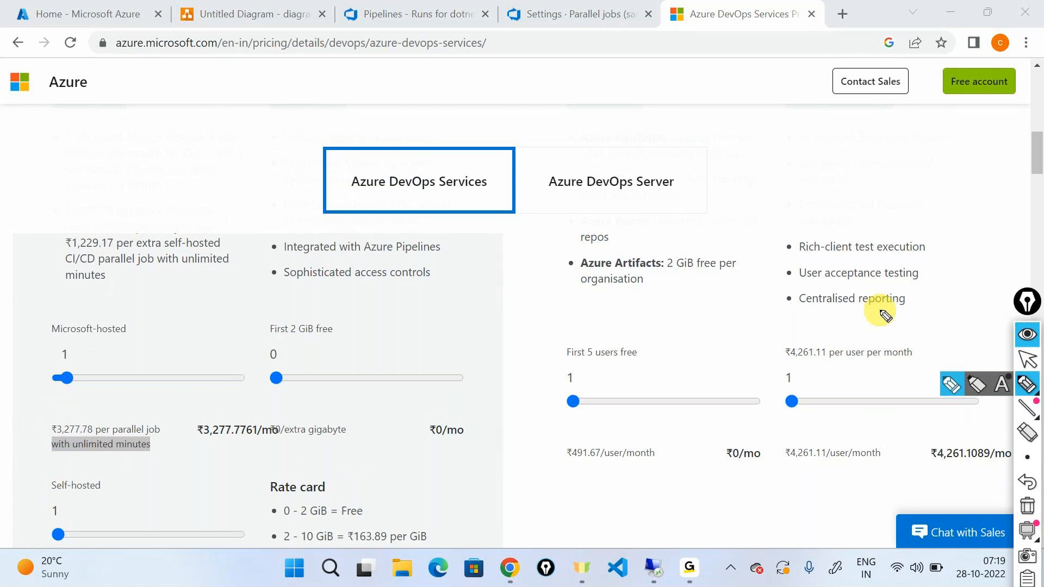
mouse_move(764, 143)
left_mouse_down()
mouse_move(785, 156)
mouse_move(927, 147)
mouse_move(926, 124)
left_mouse_up()
left_click_drag(759, 171, 774, 158)
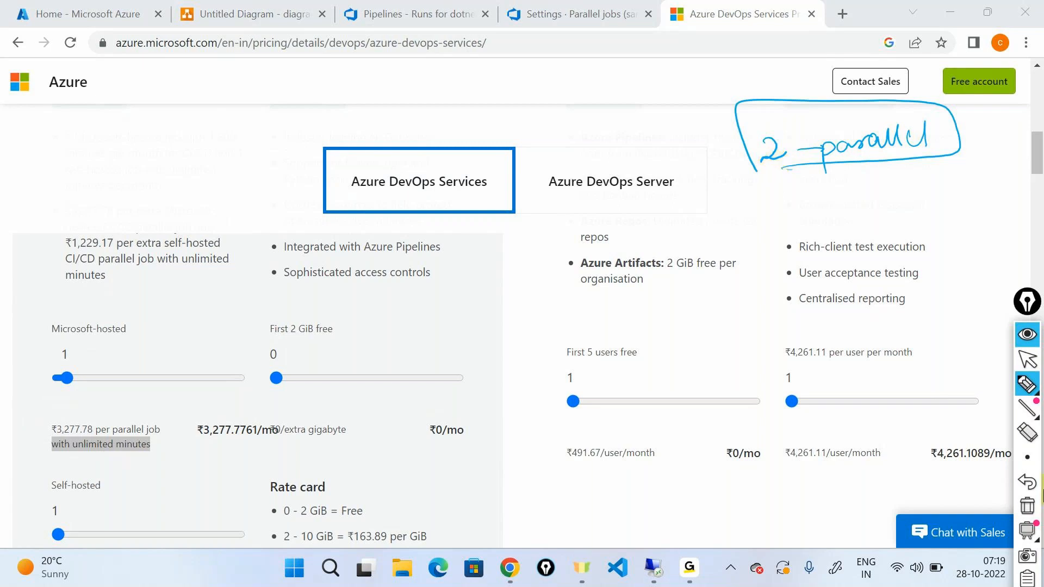
Clear the "2 - parallel" note and set the Microsoft-hosted parallel jobs to 20 to examine the monthly price.
left_click(1029, 387)
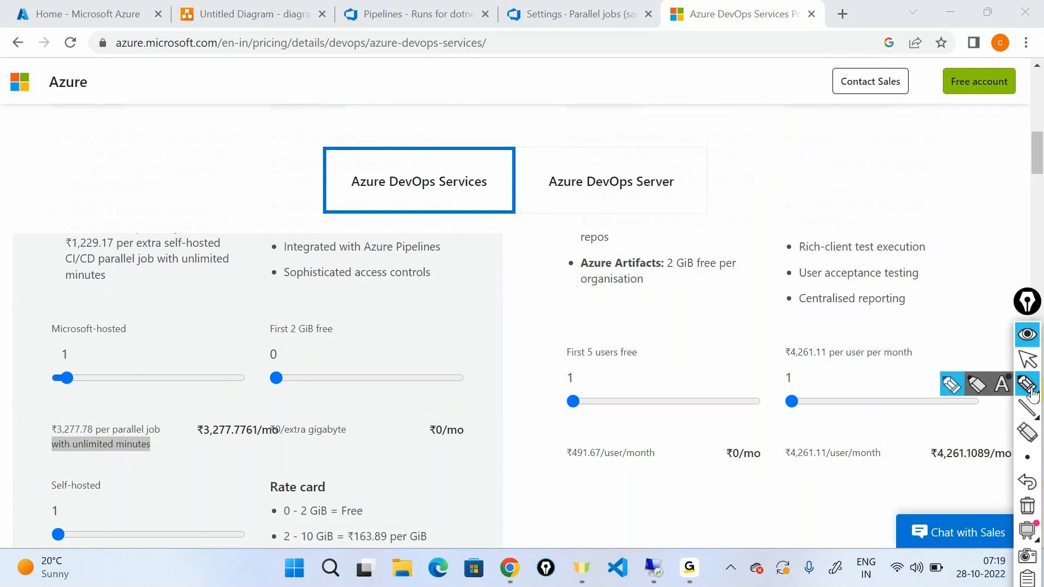
left_click(1027, 336)
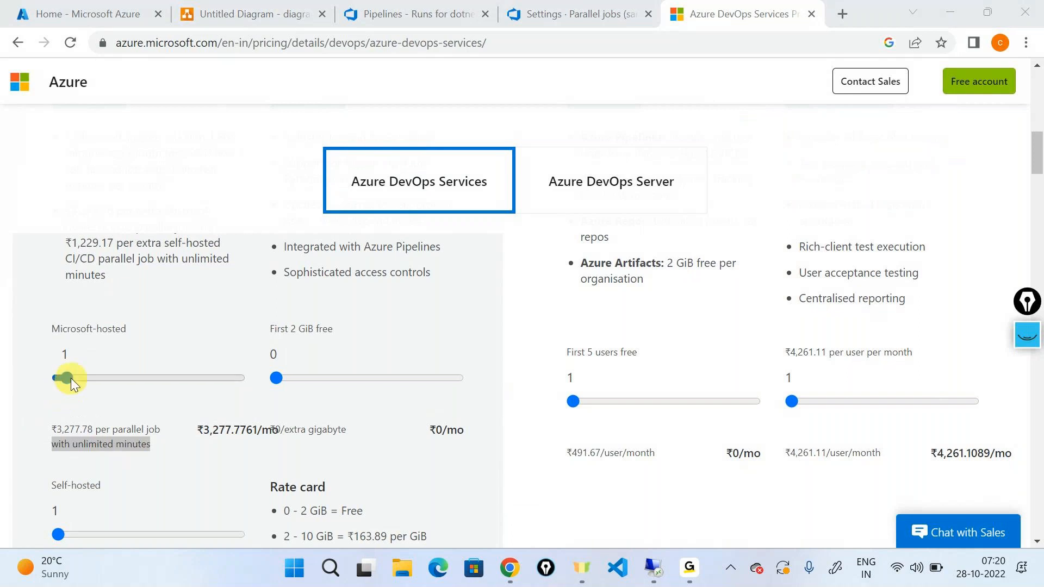
left_click_drag(218, 379, 285, 377)
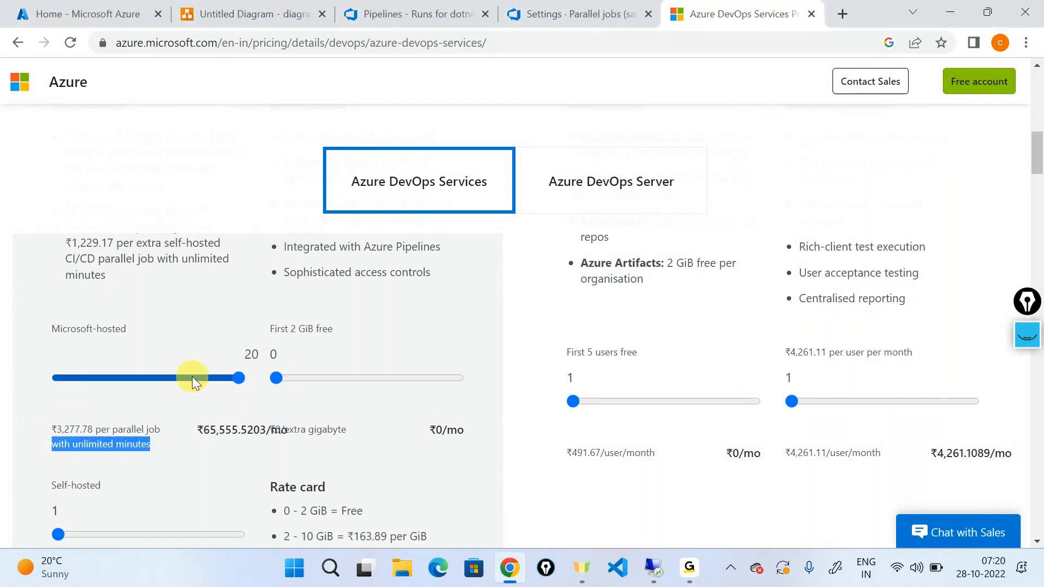
left_click(154, 324)
left_click_drag(205, 430, 228, 430)
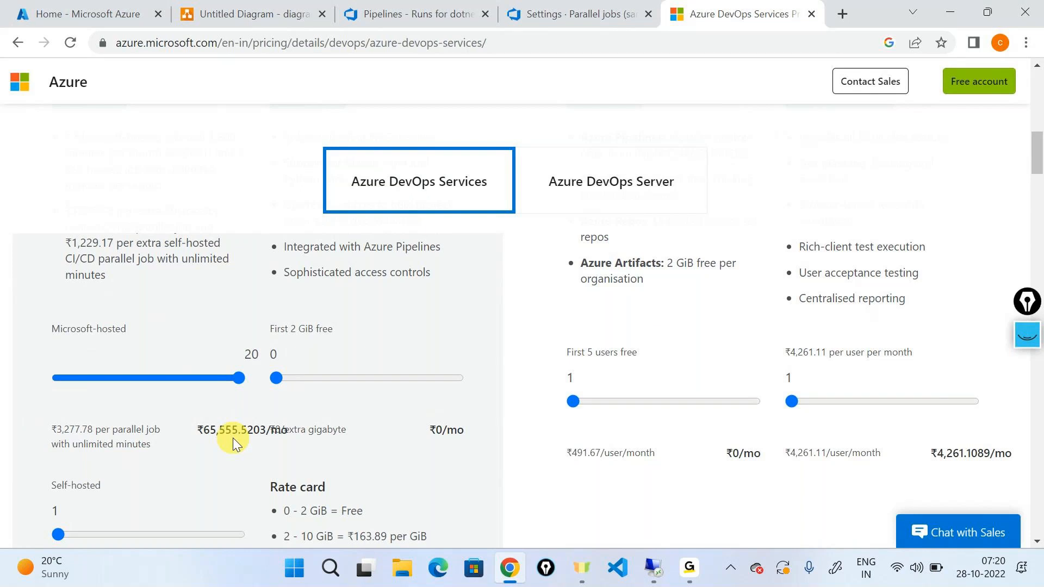
Check the dotnetapplicationbuild pipeline runs and return to the project's Parallel jobs settings.
left_click(579, 13)
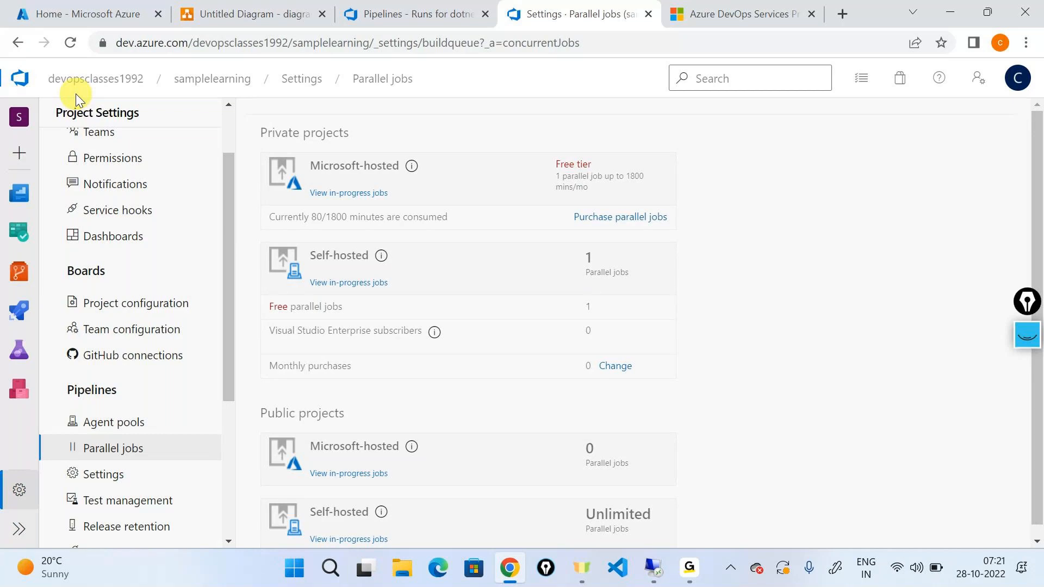
left_click(416, 14)
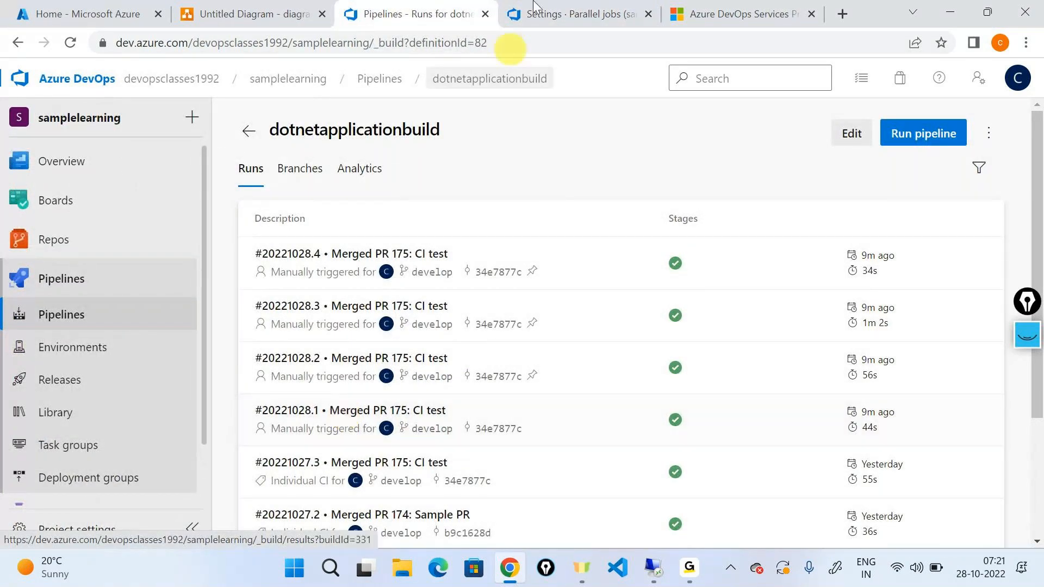
left_click(552, 7)
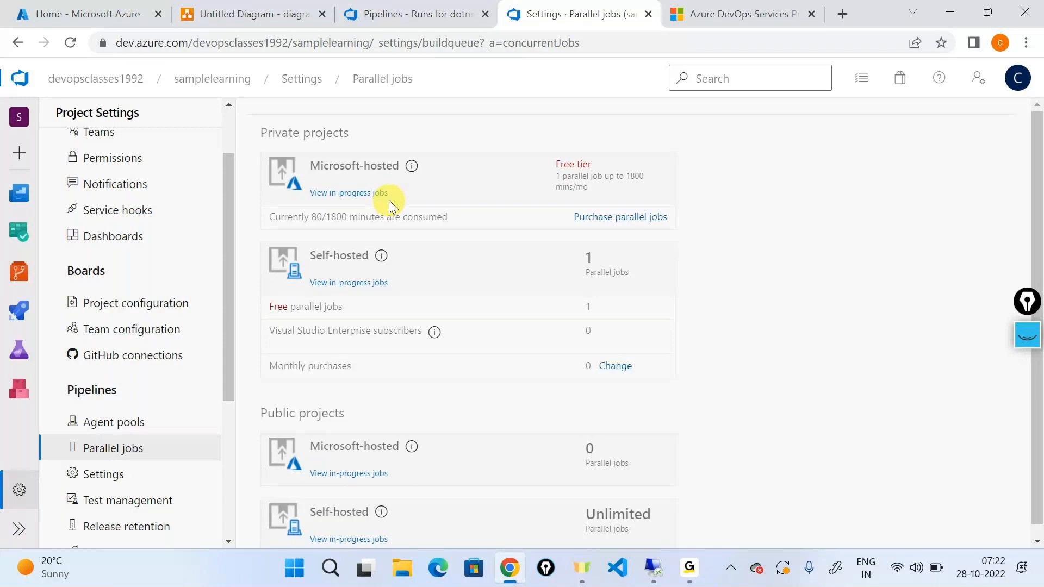
Draw a freehand arrow from the private projects' Microsoft-hosted entry to a boxed "SaaS" note beside the list.
left_click(1027, 334)
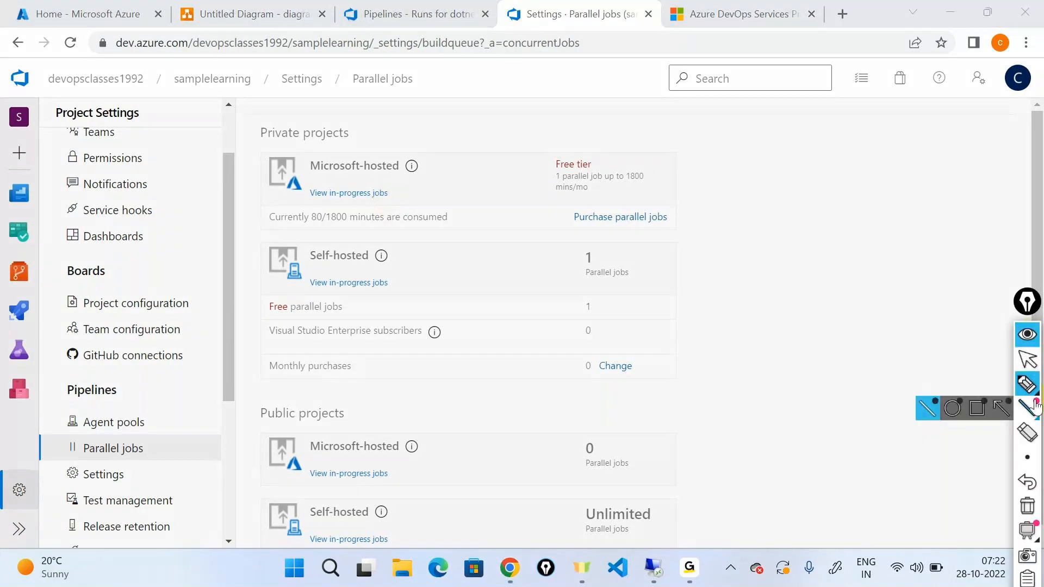
left_click(1027, 384)
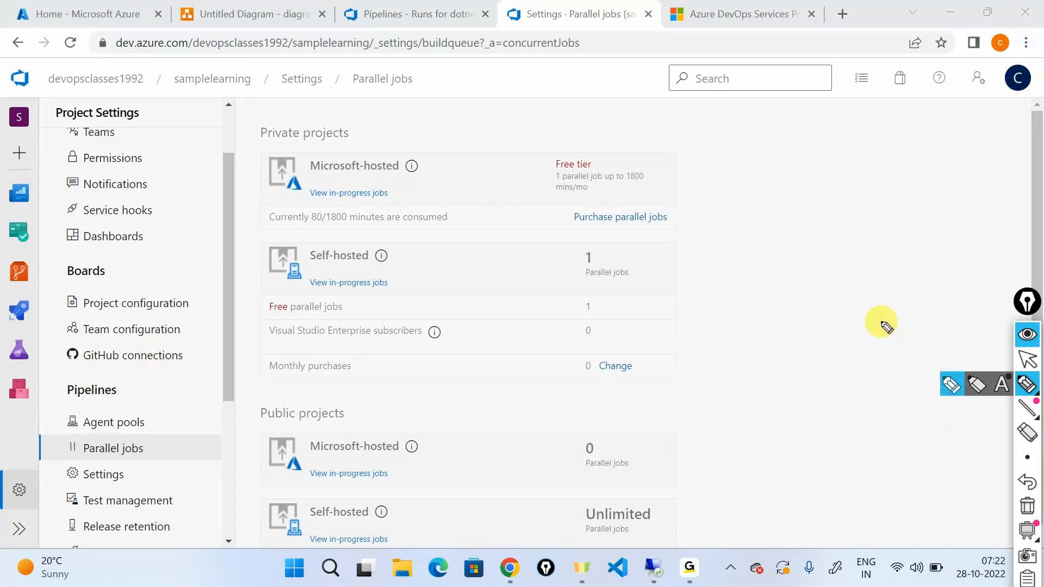
mouse_move(382, 161)
left_mouse_down()
mouse_move(384, 140)
mouse_move(814, 129)
mouse_move(804, 143)
left_mouse_up()
left_click_drag(830, 111, 841, 126)
mouse_move(726, 160)
left_mouse_down()
mouse_move(810, 161)
mouse_move(866, 147)
mouse_move(815, 93)
mouse_move(729, 157)
left_mouse_up()
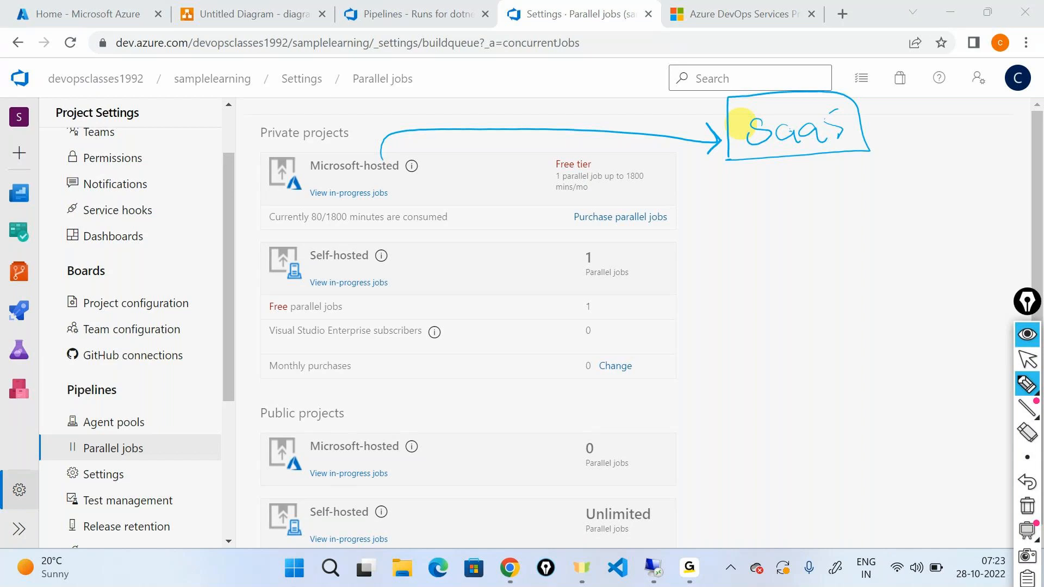
Circle the private Self-hosted entry with an arrow to a "self hosted" note, and box its parallel job count.
mouse_move(303, 239)
left_mouse_down()
mouse_move(405, 259)
mouse_move(340, 234)
mouse_move(288, 238)
left_mouse_up()
mouse_move(382, 242)
left_mouse_down()
mouse_move(379, 231)
mouse_move(783, 226)
mouse_move(837, 217)
mouse_move(887, 190)
left_mouse_up()
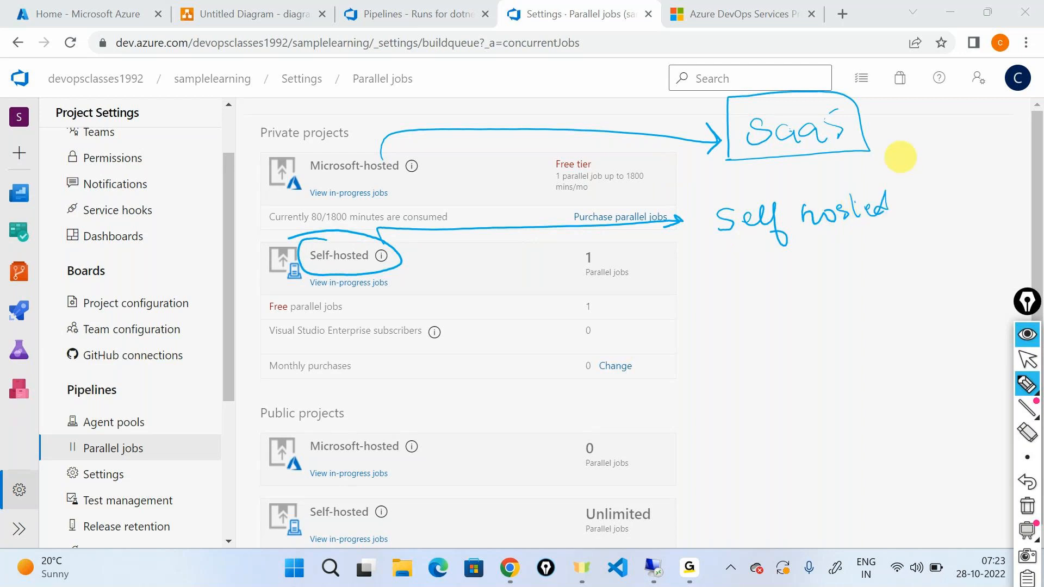
mouse_move(595, 245)
left_mouse_down()
mouse_move(573, 247)
mouse_move(633, 249)
mouse_move(556, 254)
left_mouse_up()
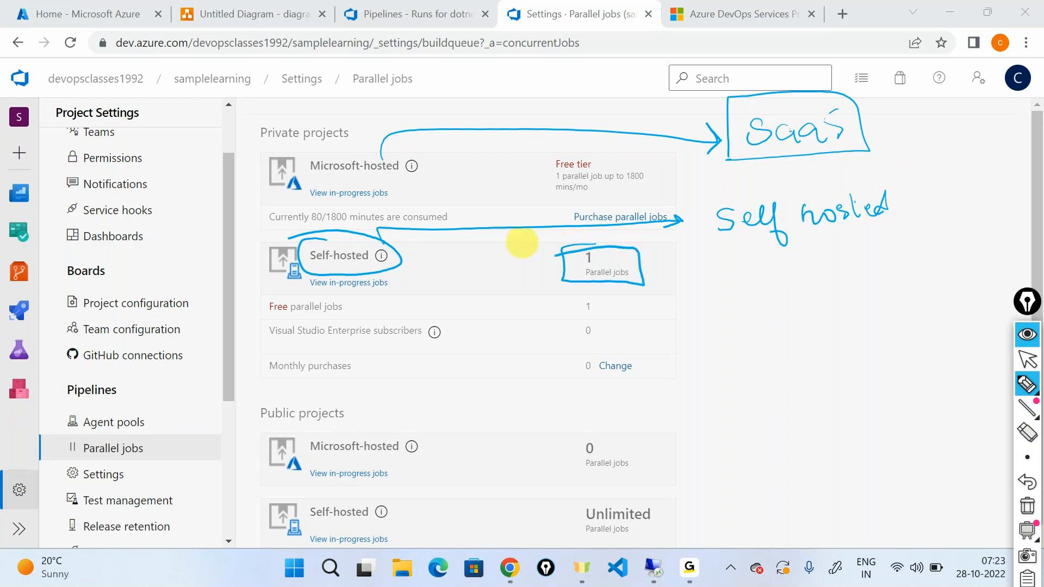
Clear the annotations and set the Microsoft-hosted parallel jobs on the Azure DevOps pricing page to Free.
left_click(1028, 505)
left_click(1029, 342)
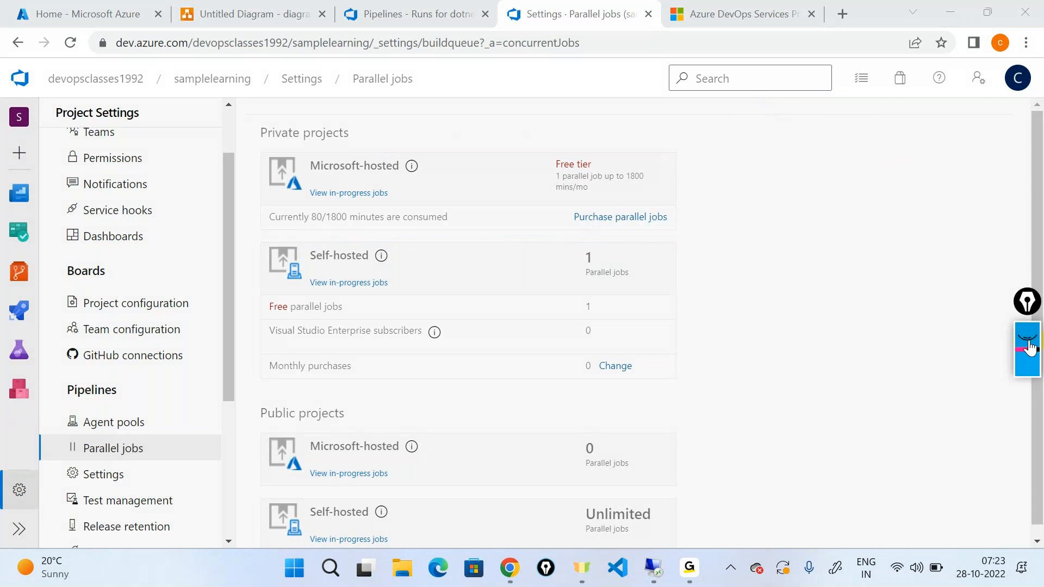
left_click(684, 16)
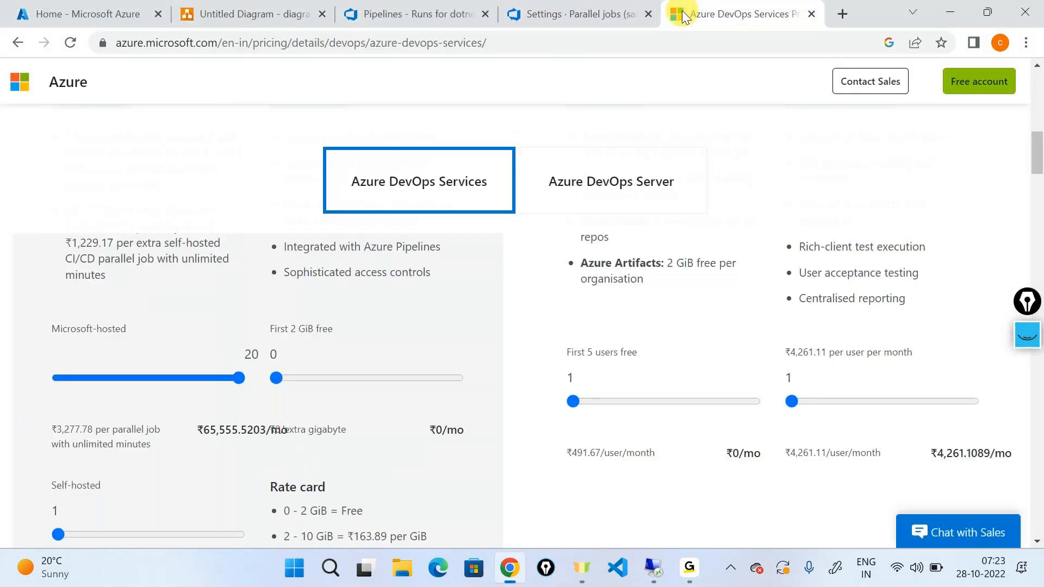
scroll(232, 328, "down", 1)
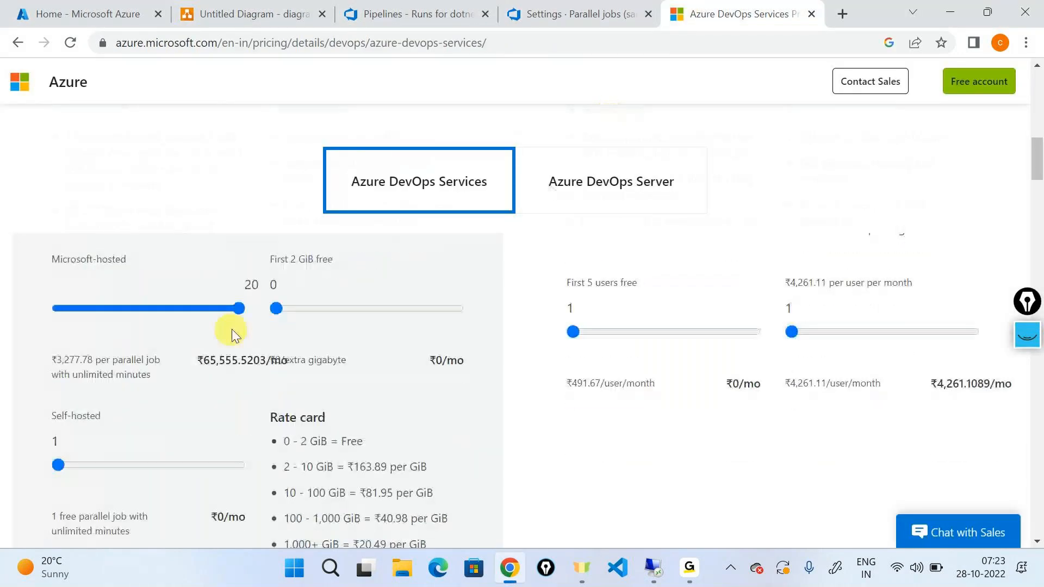
left_click_drag(237, 309, 54, 308)
Set the Self-hosted parallel jobs to 20, highlight the monthly price, and clear the selection.
scroll(72, 308, "down", 2)
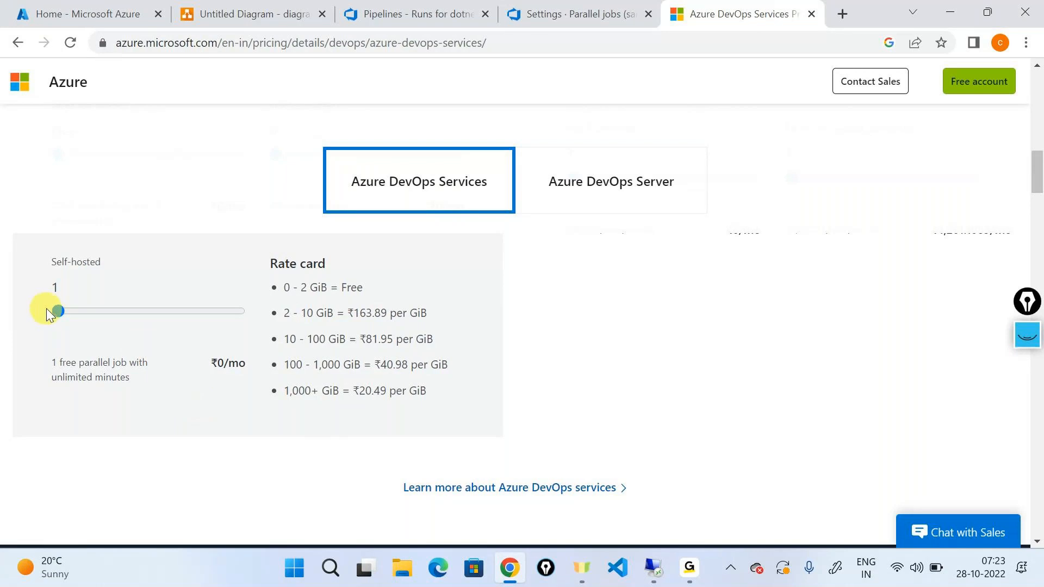
left_click_drag(53, 309, 322, 332)
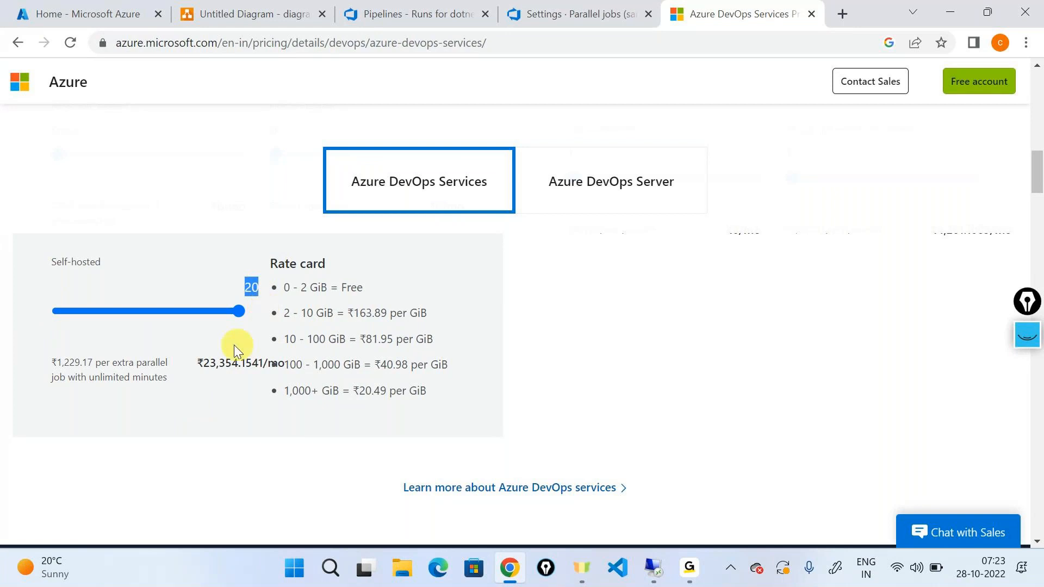
left_click_drag(203, 363, 260, 364)
left_click(241, 383)
scroll(223, 398, "up", 3)
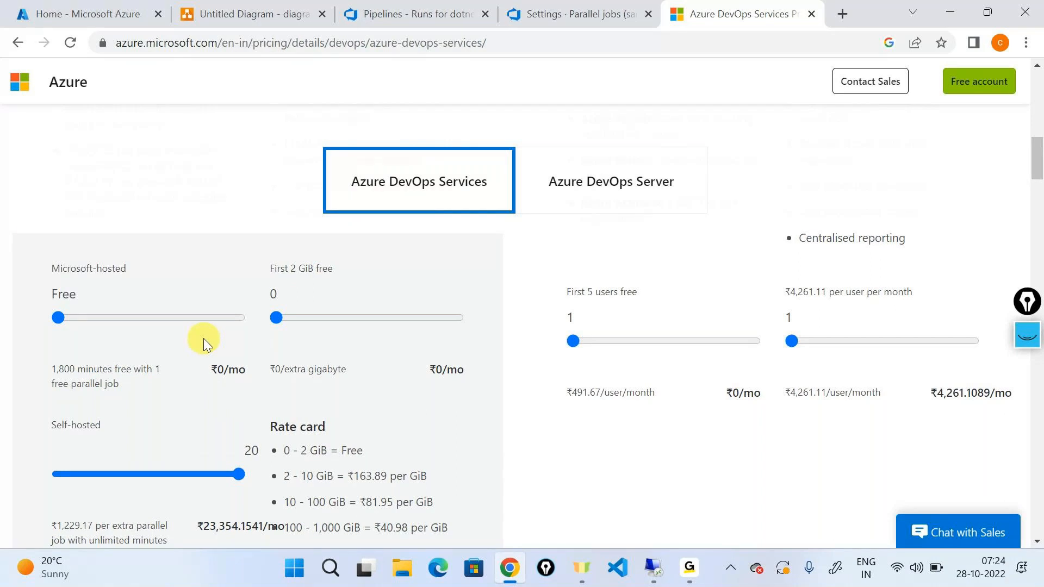
Add a two-line "SELF Hosted" text label above the pipeline rocket icon in the diagrams.net drawing.
left_click(215, 14)
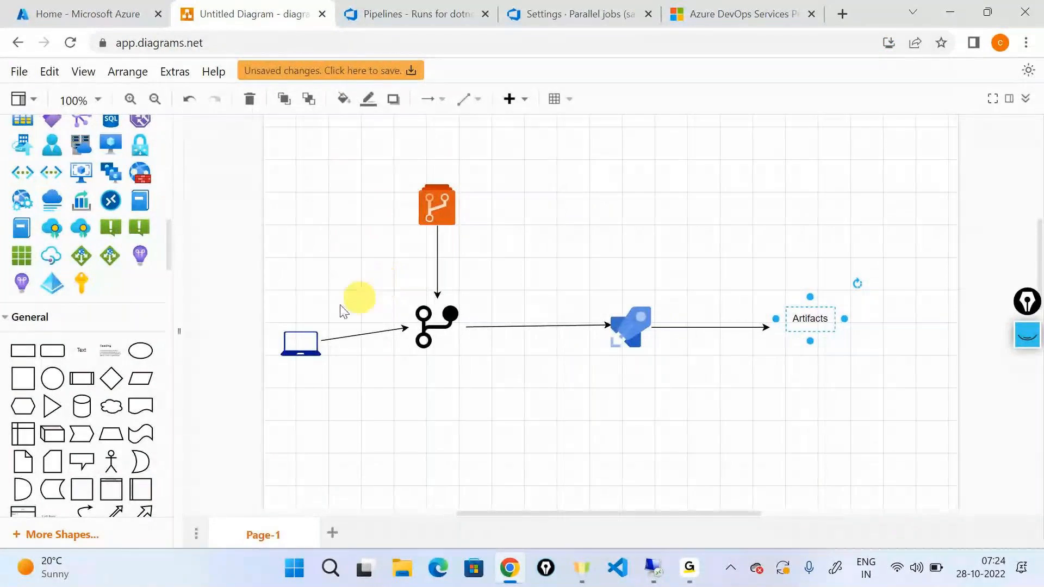
left_click_drag(79, 347, 610, 194)
double_click(610, 194)
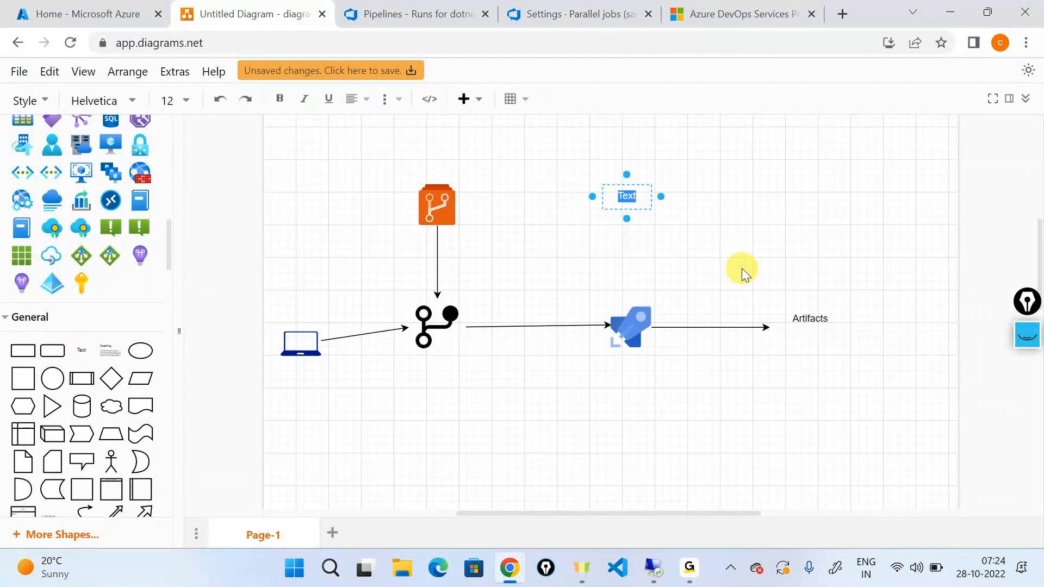
type("SELF")
key("Return")
type("Hosted")
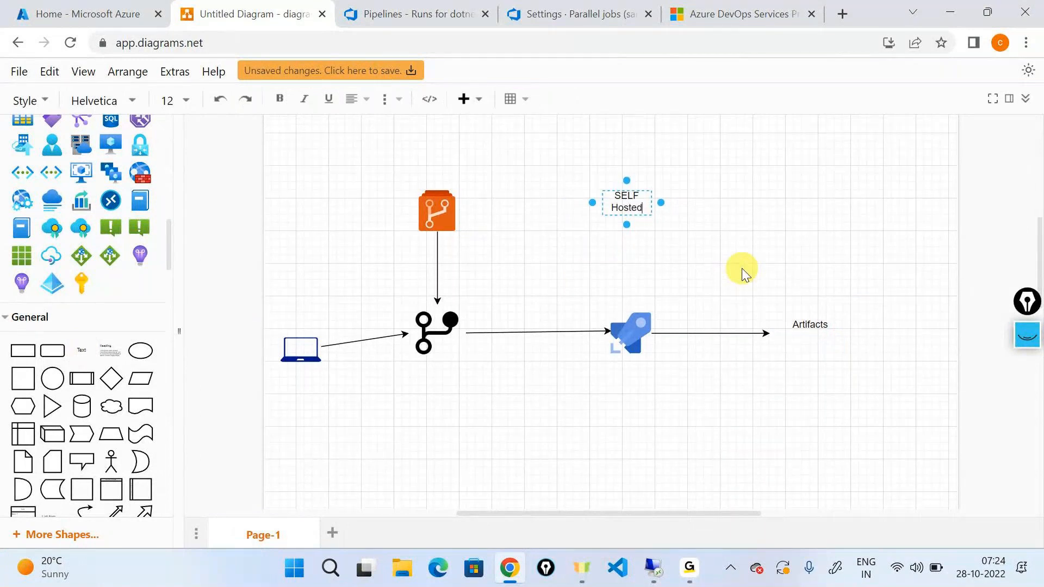
left_click(741, 268)
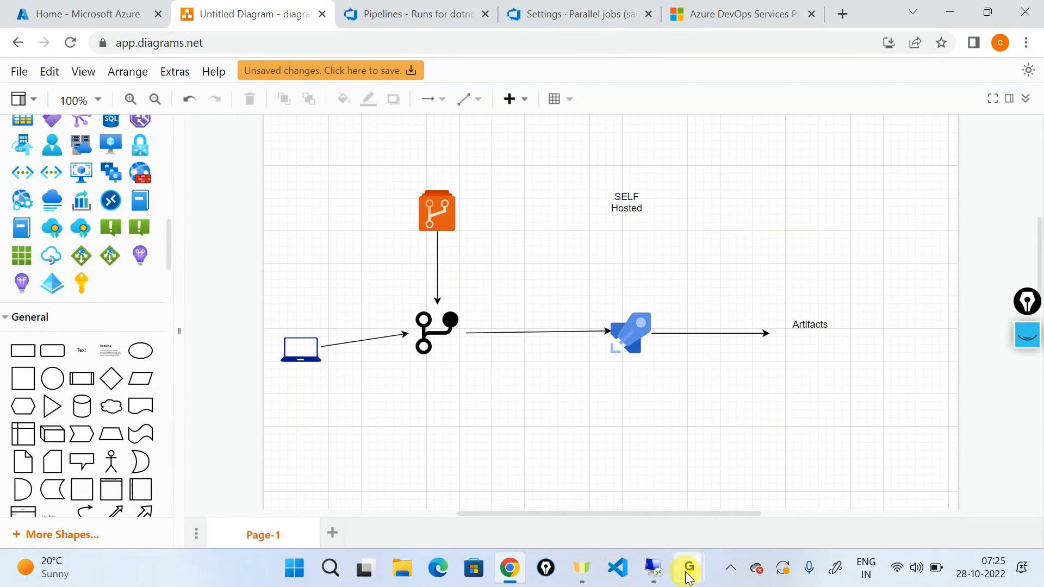
mouse_move(688, 576)
left_click(699, 532)
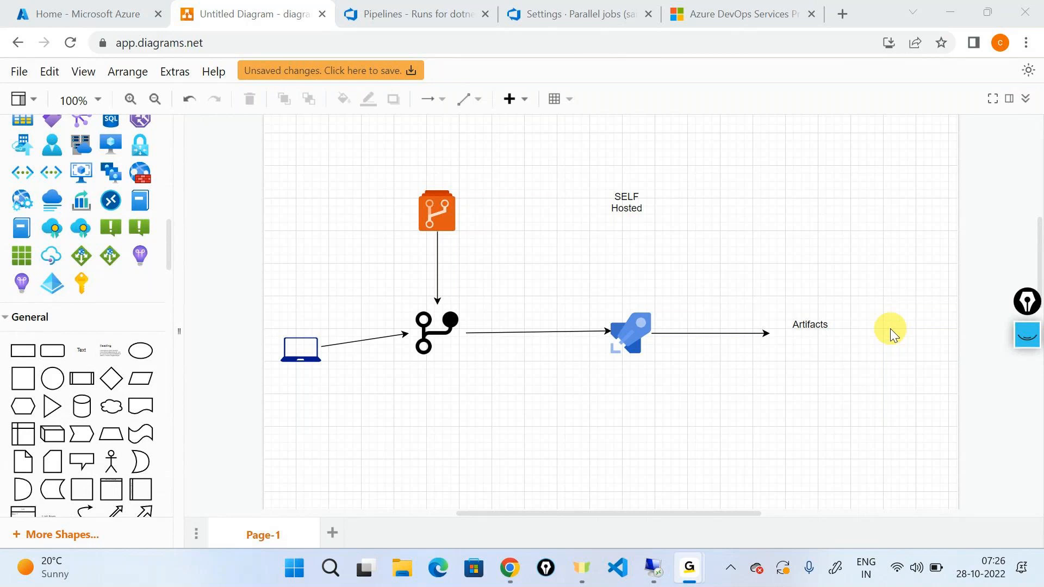
left_click(946, 14)
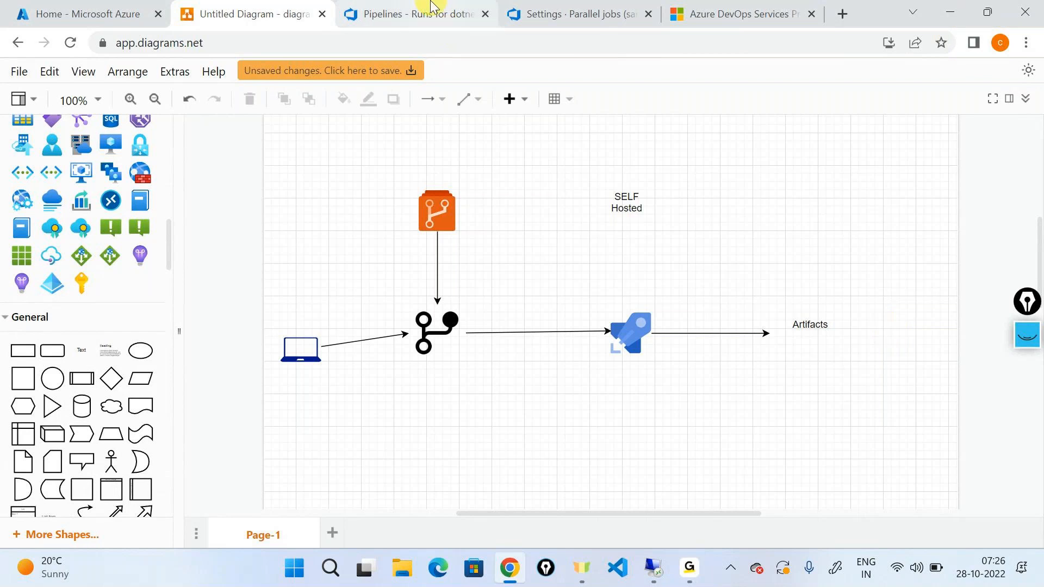
On the Parallel jobs settings page, write a circled "IaaS" note with an arrow pointing to the private Self-hosted job count.
left_click(562, 7)
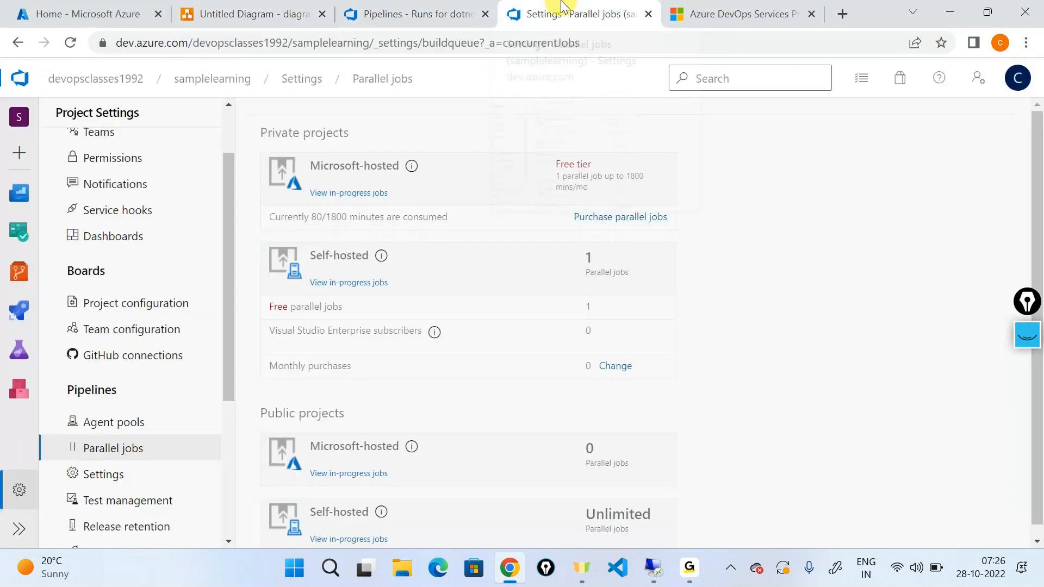
left_click(1028, 338)
left_click(1030, 351)
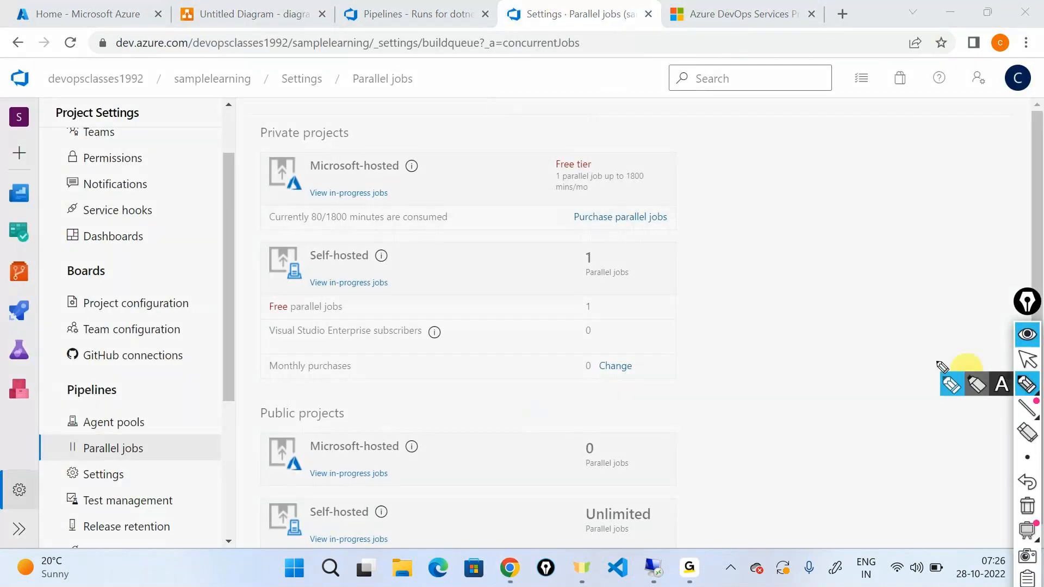
left_click_drag(747, 233, 665, 273)
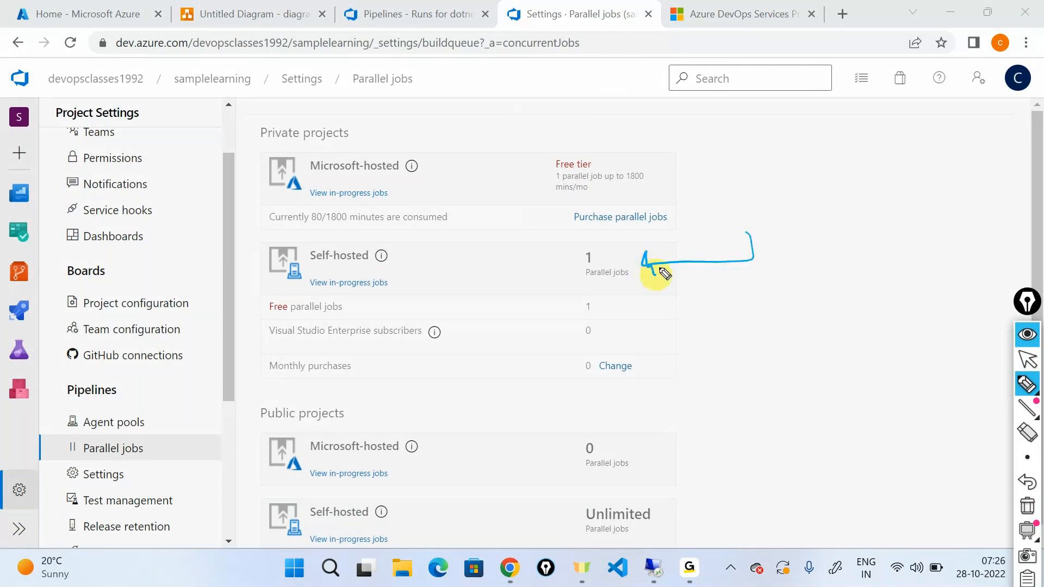
mouse_move(768, 238)
left_mouse_down()
mouse_move(772, 270)
mouse_move(816, 260)
left_mouse_up()
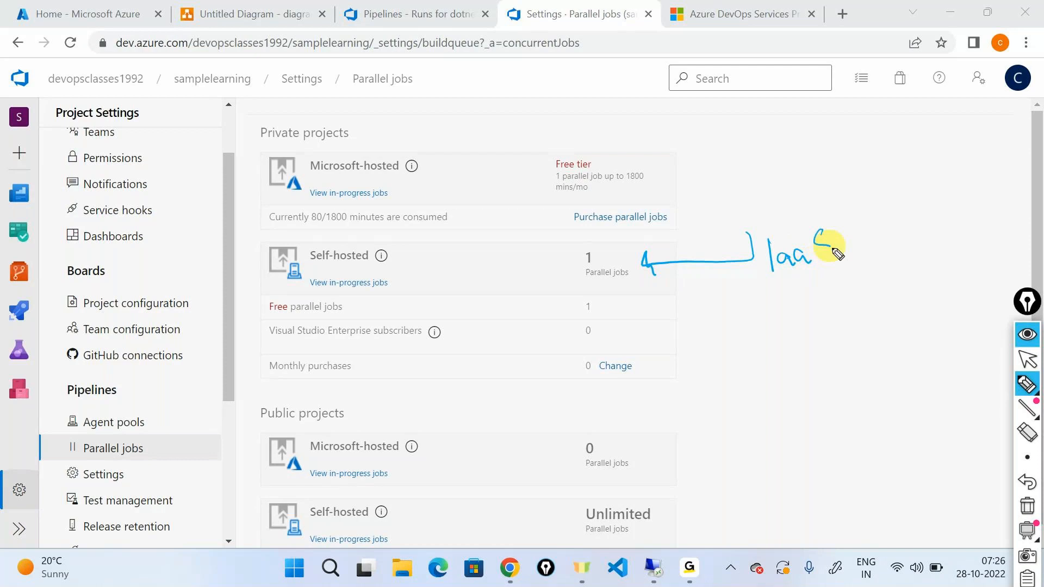
left_click_drag(842, 210, 792, 196)
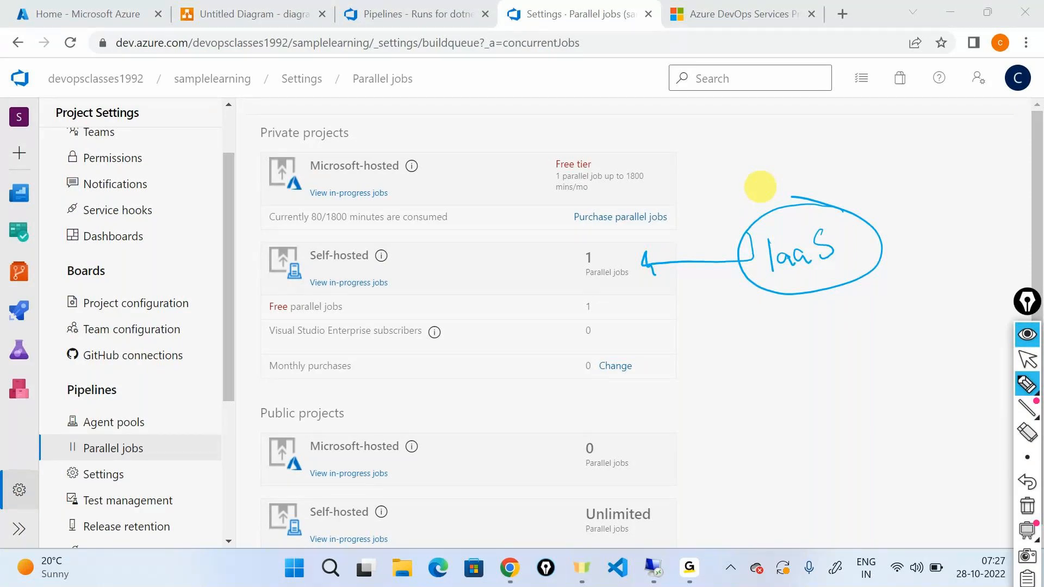
Sketch a monitor labelled "VM" below the "IaaS" note and circle it.
mouse_move(780, 313)
left_mouse_down()
mouse_move(782, 364)
mouse_move(794, 313)
mouse_move(837, 343)
mouse_move(837, 360)
left_mouse_up()
left_click_drag(776, 359, 841, 360)
left_click_drag(808, 362, 808, 381)
left_click_drag(817, 362, 817, 375)
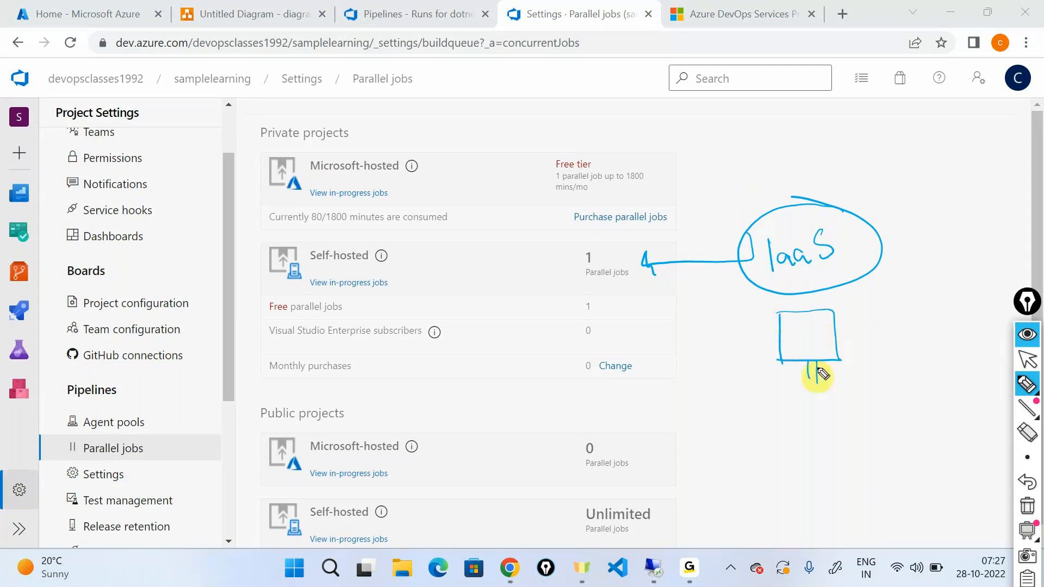
mouse_move(830, 302)
left_mouse_down()
mouse_move(792, 300)
mouse_move(830, 332)
left_mouse_up()
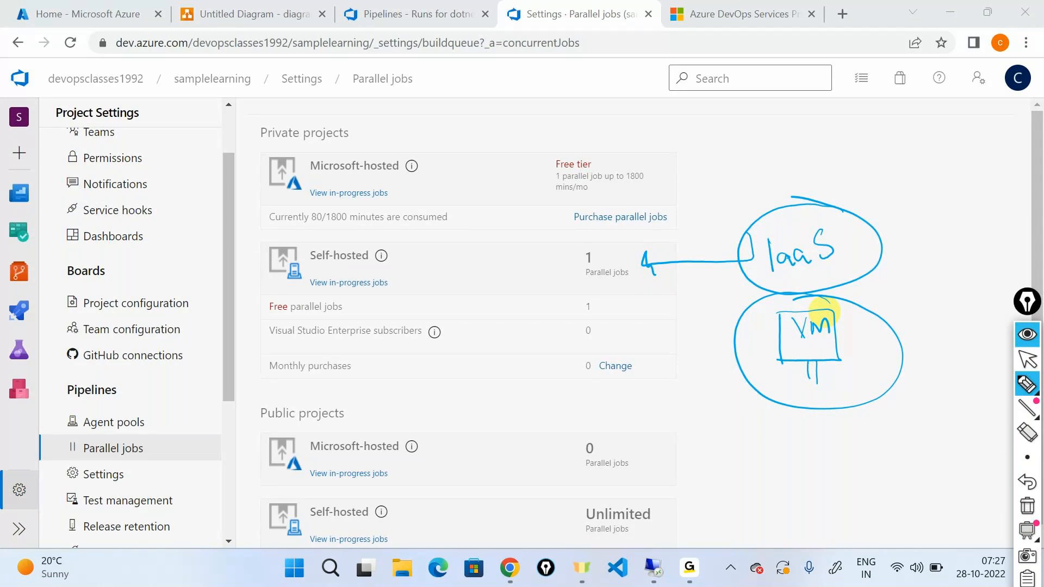
Write "Maintain" and "price" notes beside the circled VM sketch, each with an arrow pointing to it.
mouse_move(927, 273)
left_mouse_down()
mouse_move(886, 312)
mouse_move(903, 306)
left_mouse_up()
mouse_move(934, 270)
left_mouse_down()
mouse_move(965, 264)
mouse_move(960, 256)
mouse_move(1011, 231)
mouse_move(1022, 239)
left_mouse_up()
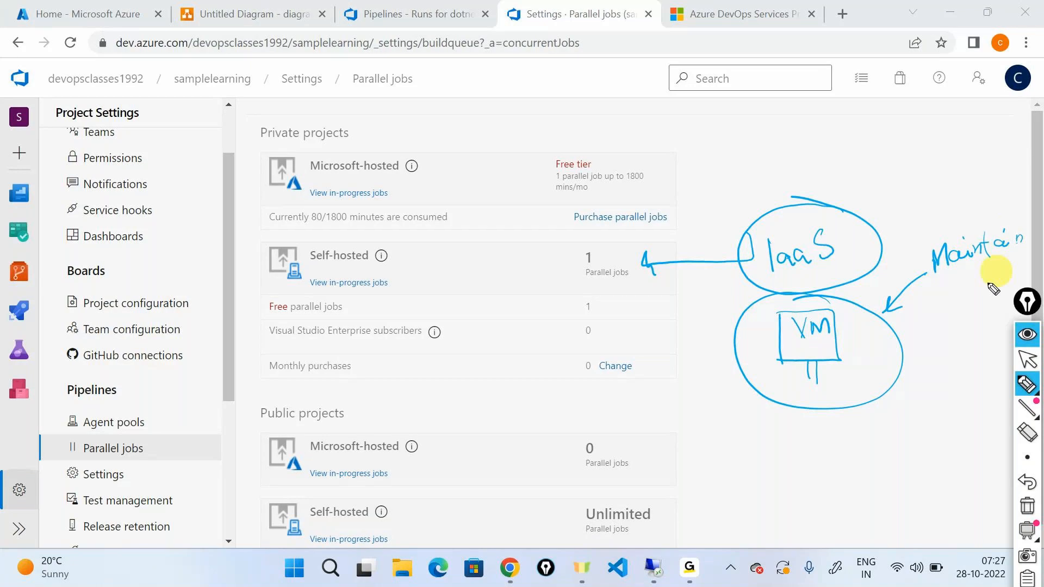
mouse_move(892, 476)
left_mouse_down()
mouse_move(881, 428)
mouse_move(904, 440)
mouse_move(959, 420)
left_mouse_up()
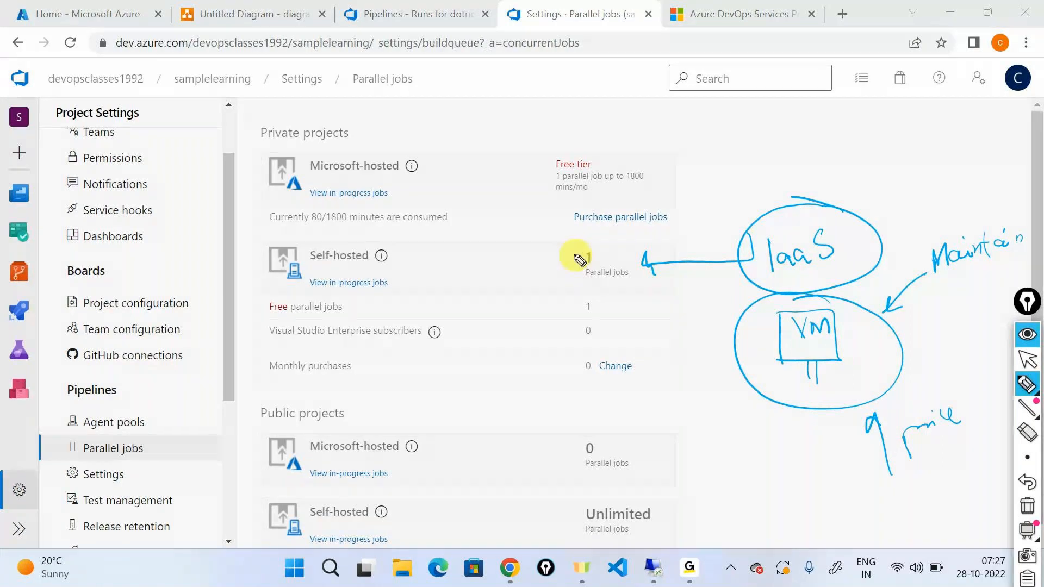
Circle the private Self-hosted parallel job count and draw a plus sign below the VM sketch.
mouse_move(598, 238)
left_mouse_down()
mouse_move(551, 273)
mouse_move(629, 284)
left_mouse_up()
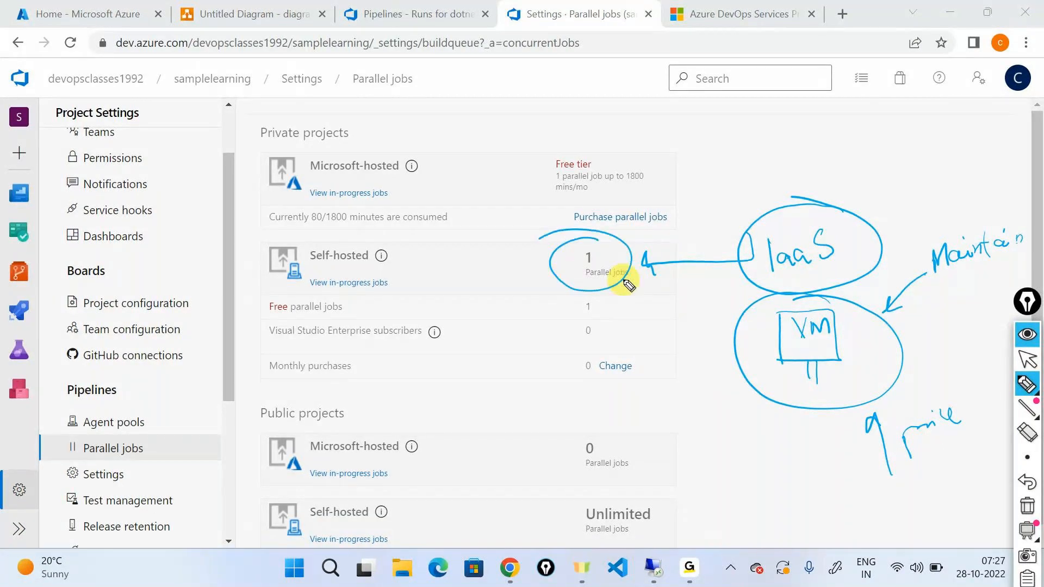
left_click_drag(814, 429, 812, 462)
left_click_drag(803, 445, 829, 443)
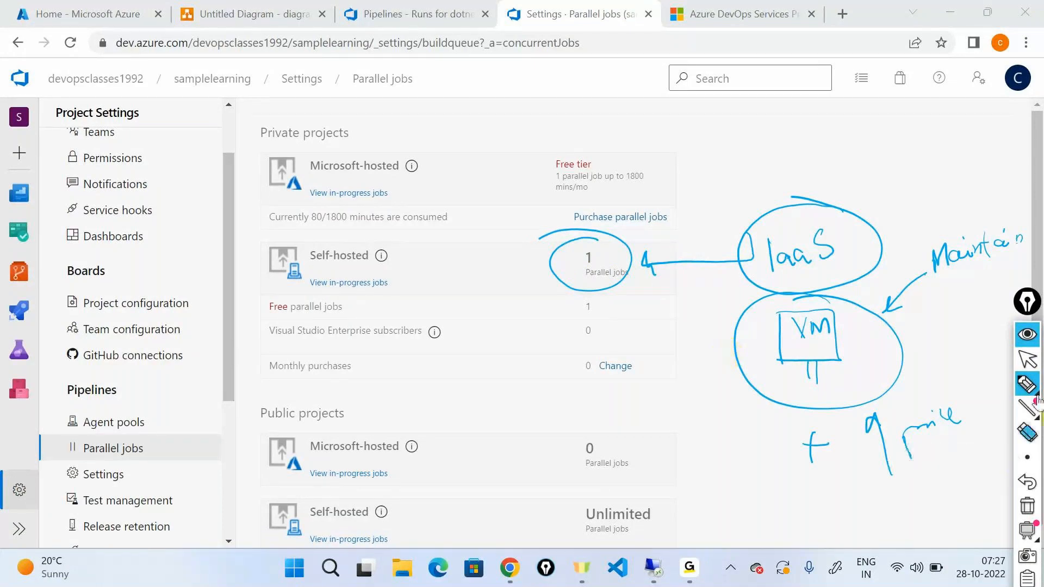
Hide the annotations on the Parallel jobs page and highlight the private Microsoft-hosted and Self-hosted headings in turn.
left_click(1027, 334)
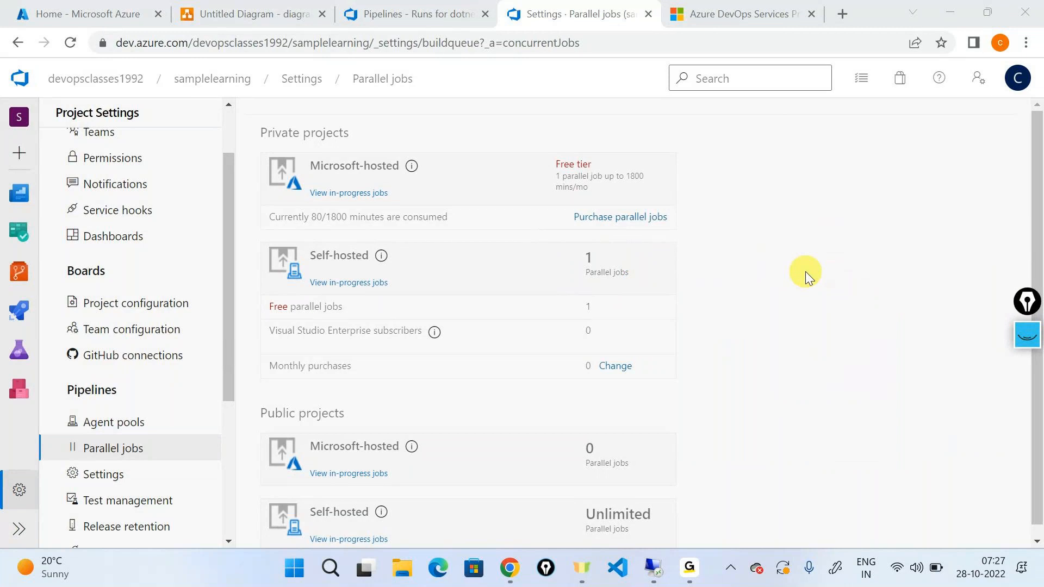
triple_click(361, 167)
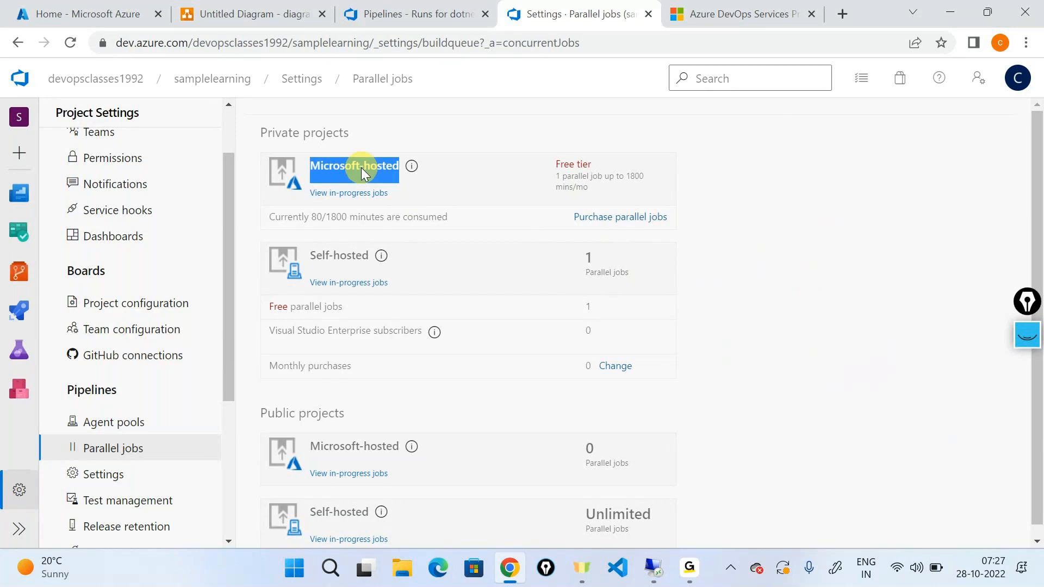
triple_click(328, 260)
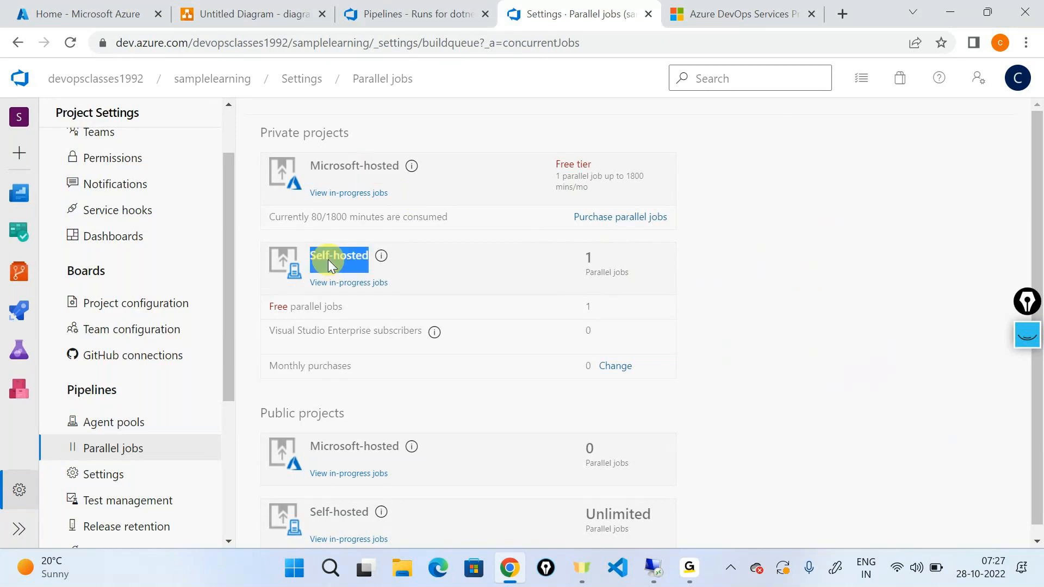
left_click(872, 268)
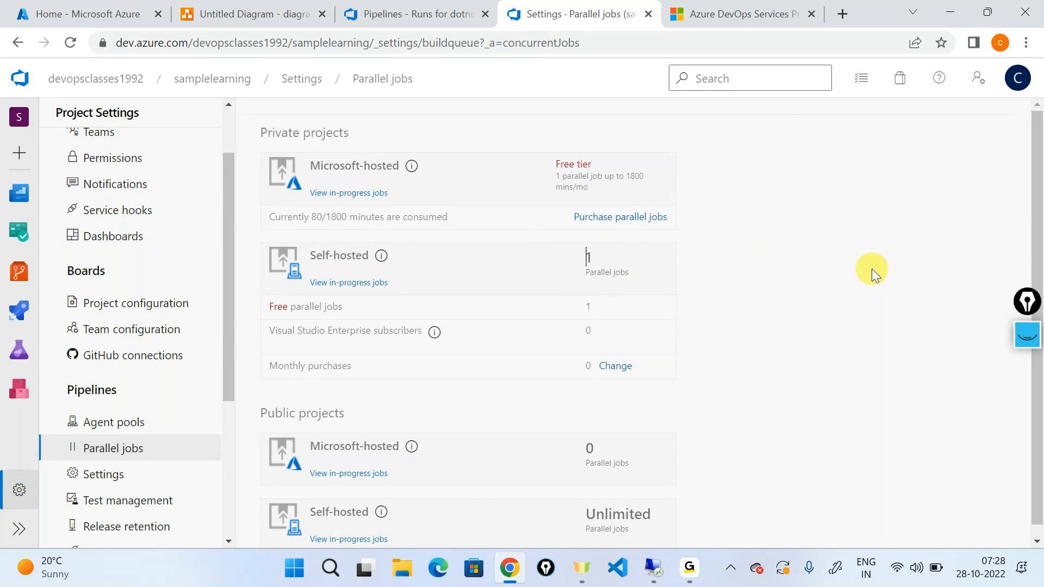
left_click(683, 580)
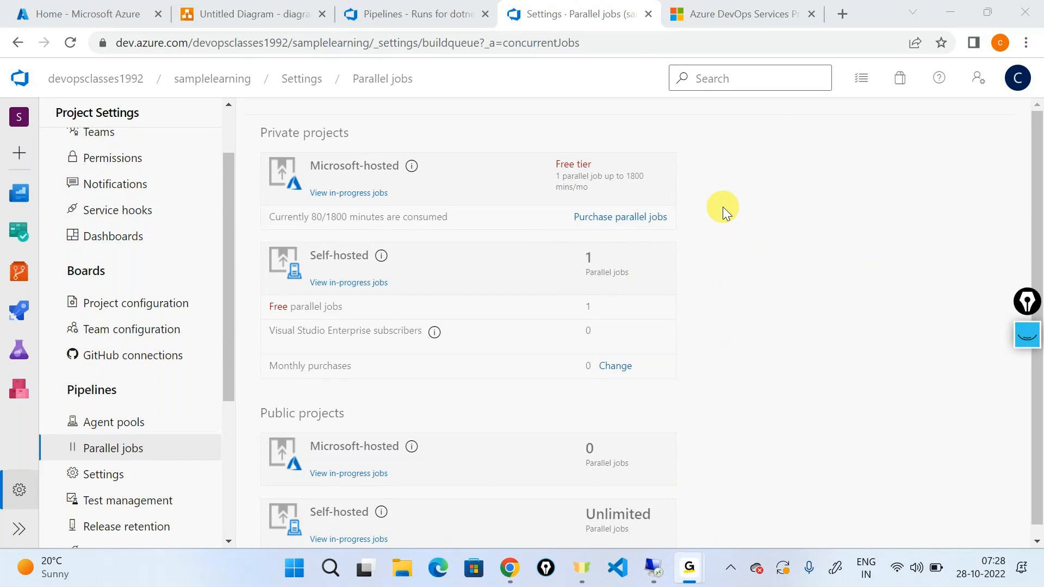
left_click(946, 8)
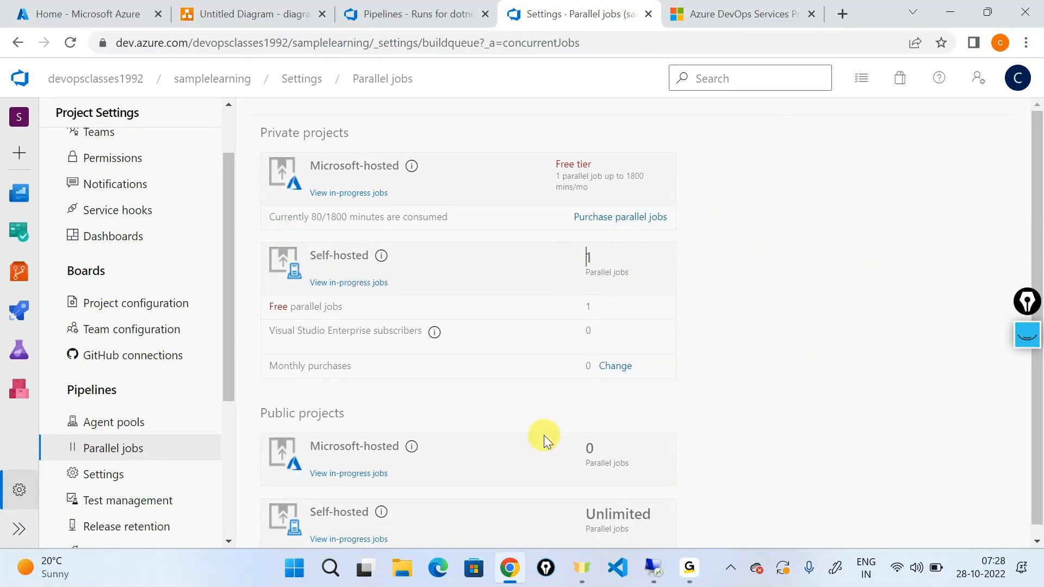
Open a blank Notepad document.
key("super+r")
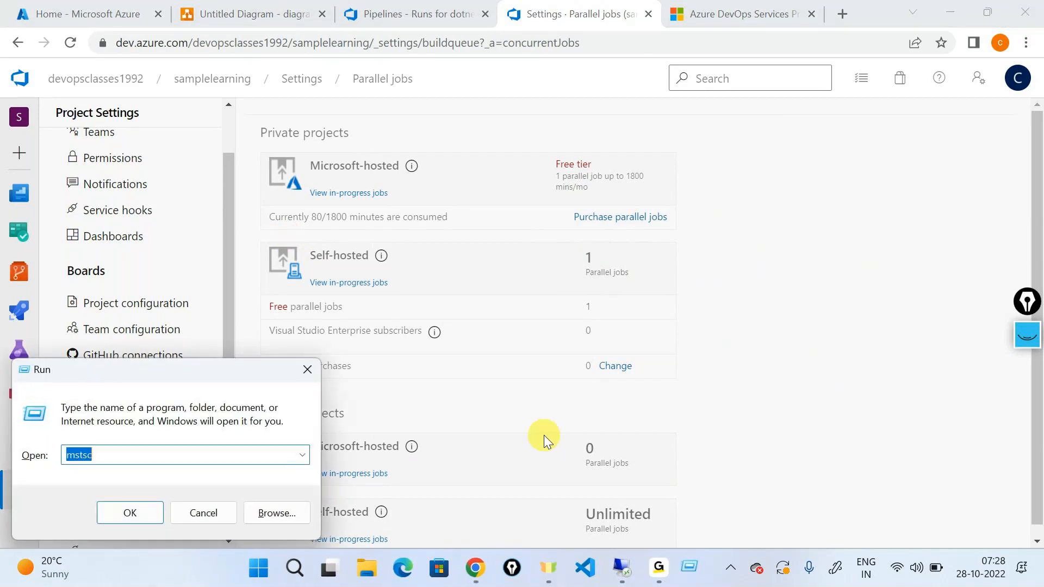
type("no")
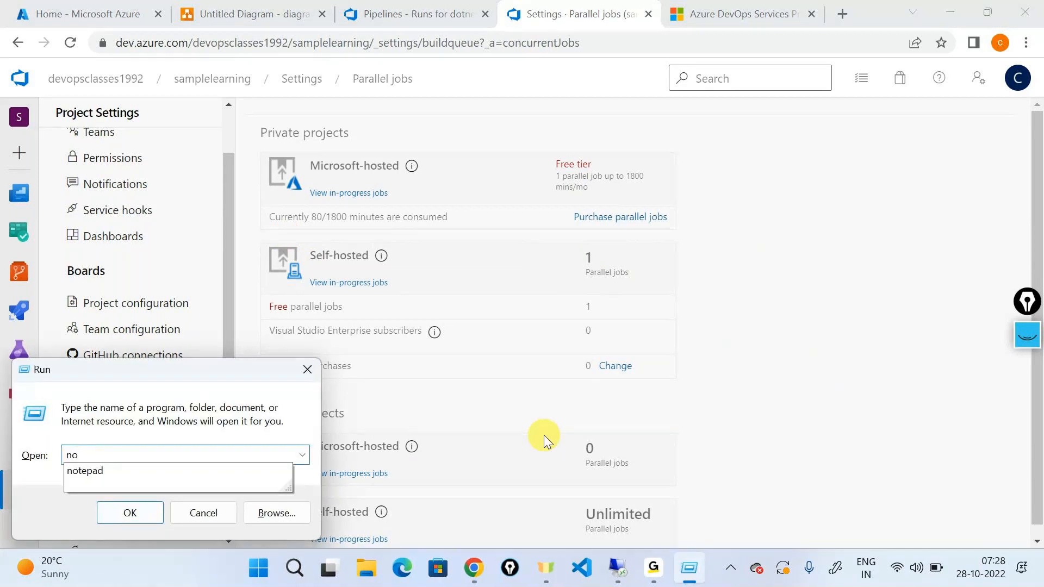
key("Down")
key("Return")
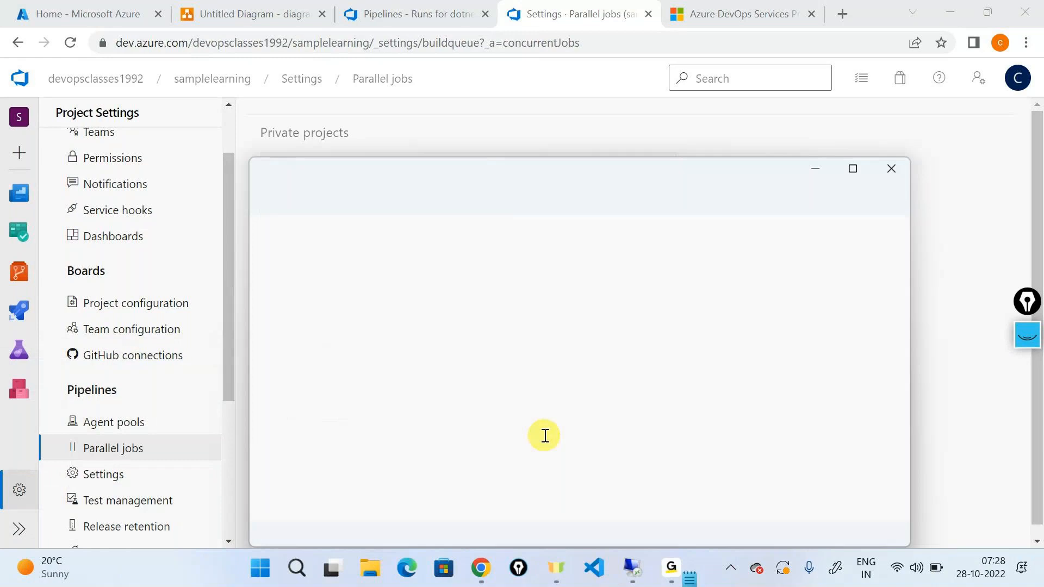
scroll(544, 435, "up", 9)
Write the line "1 Platform - Virtual Machine(Windows)" in the Notepad document and maximize its window.
type("1 ")
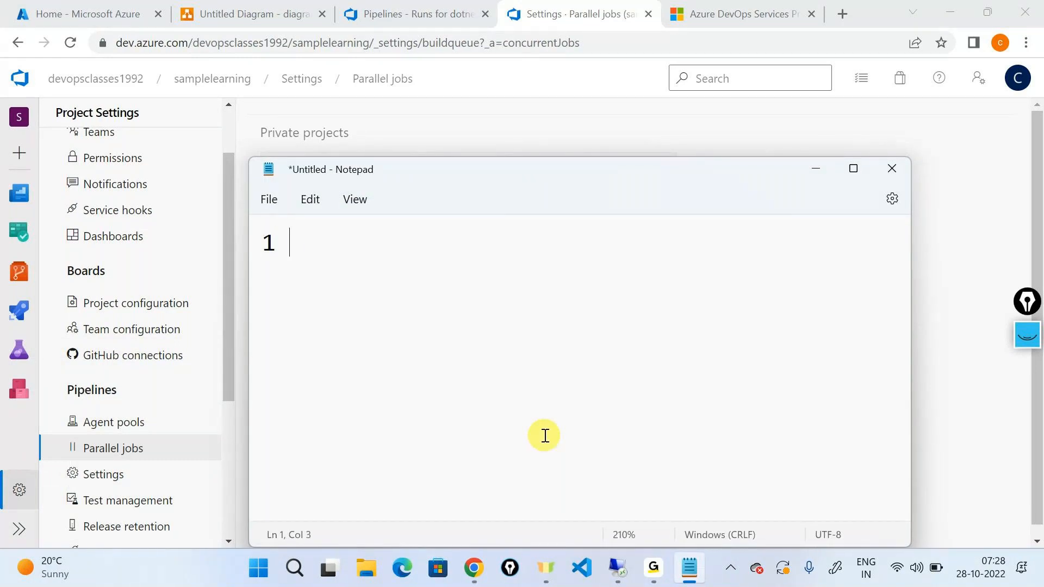
type("Platform")
key("BackSpace")
key("BackSpace")
key("BackSpace")
key("BackSpace")
type("form  -")
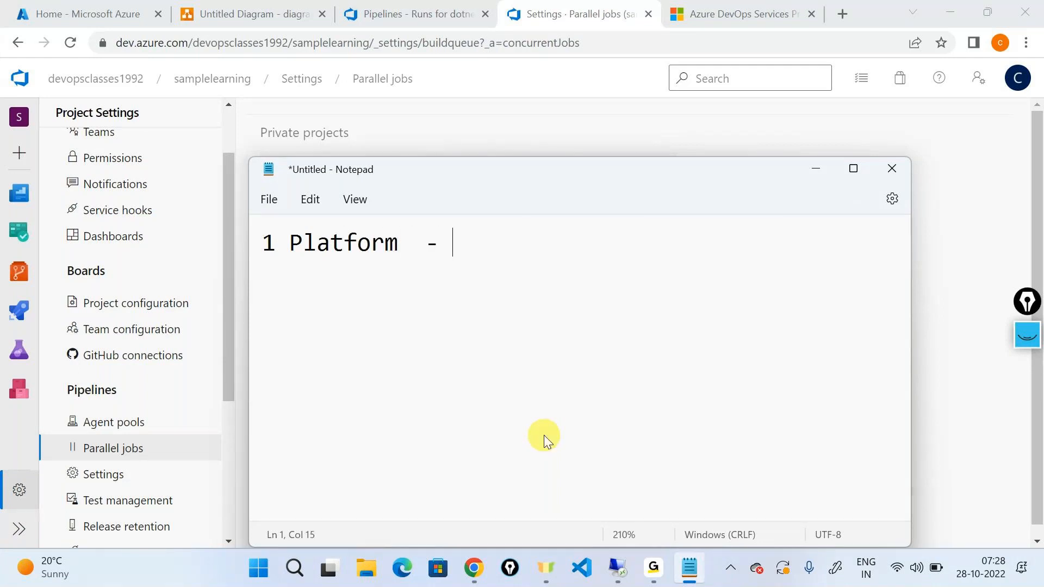
type("  Virtual Machine")
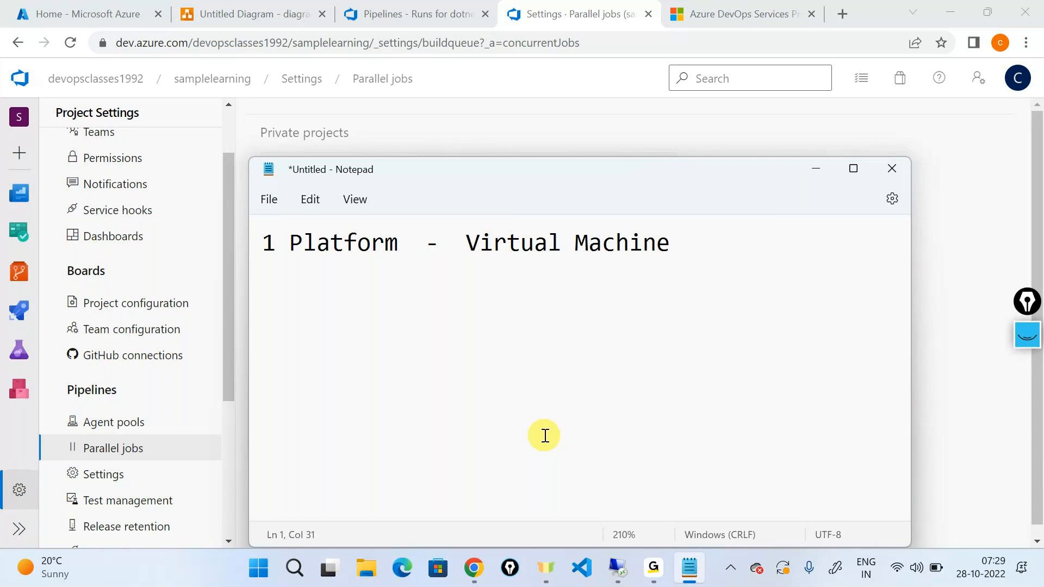
left_click(853, 169)
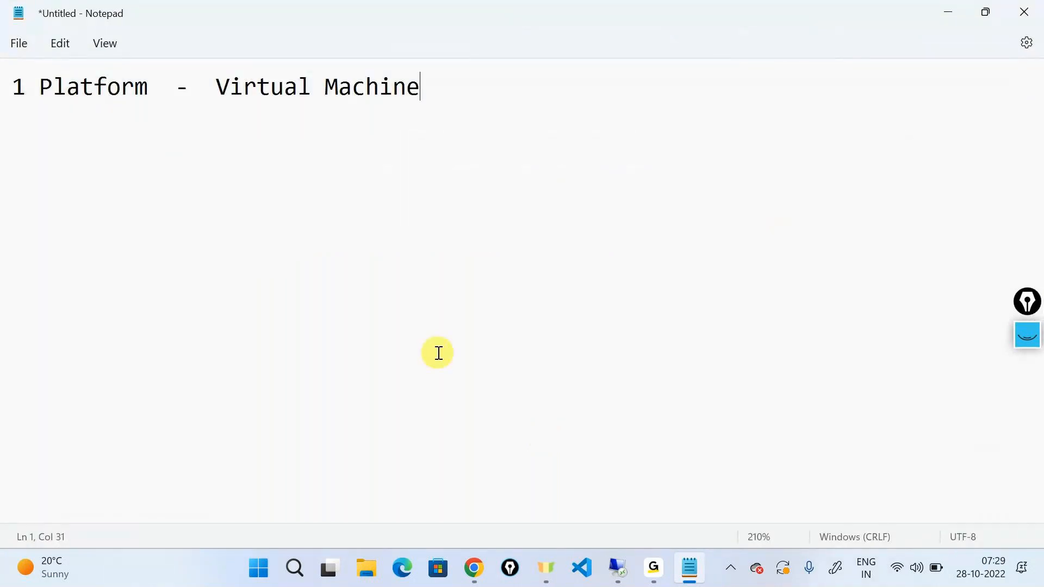
type("(Window")
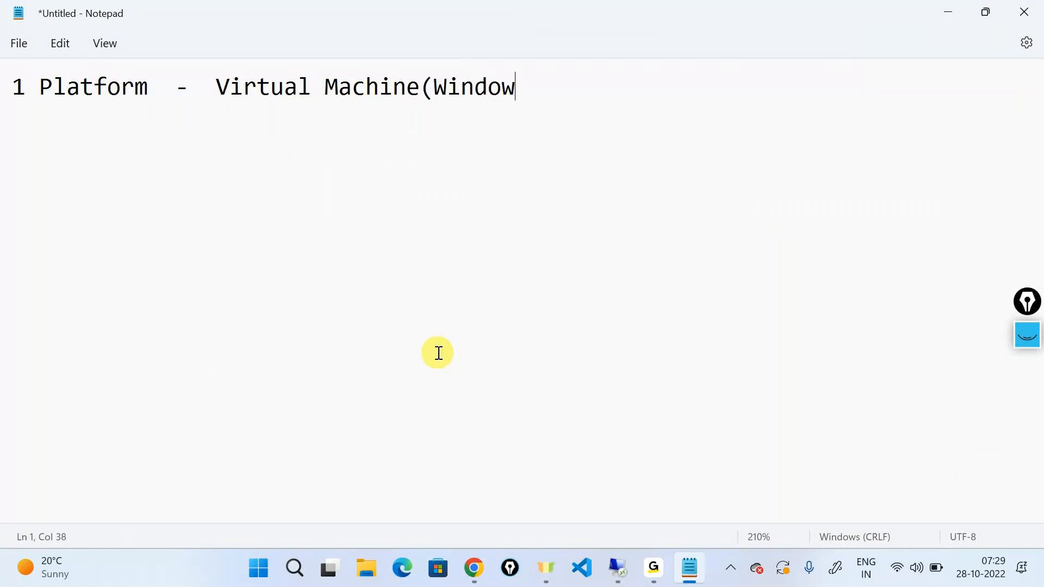
type("s)")
Switch to the Azure portal and open the overview of the demovm virtual machine.
left_click(954, 12)
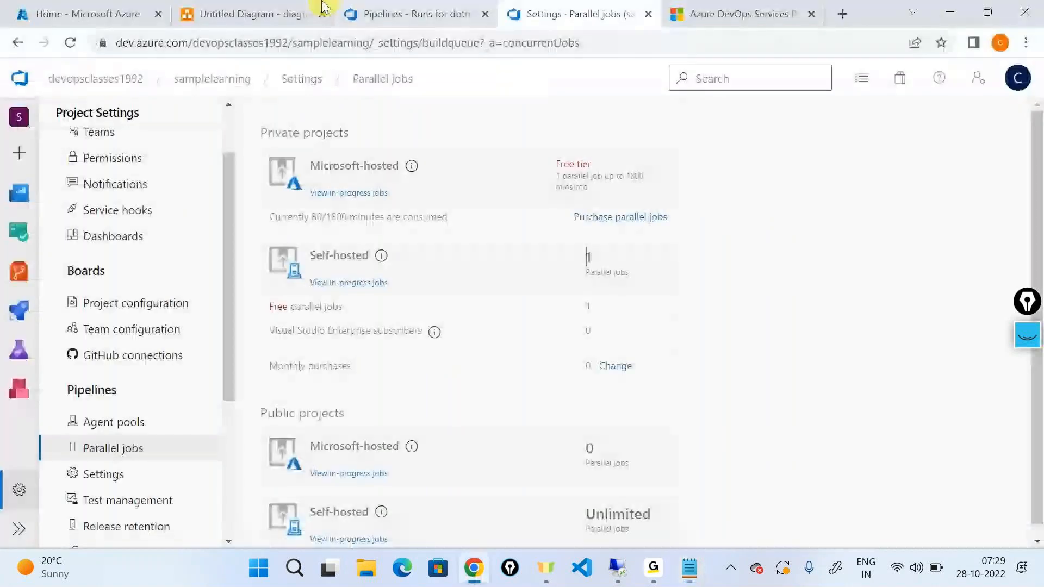
left_click(100, 9)
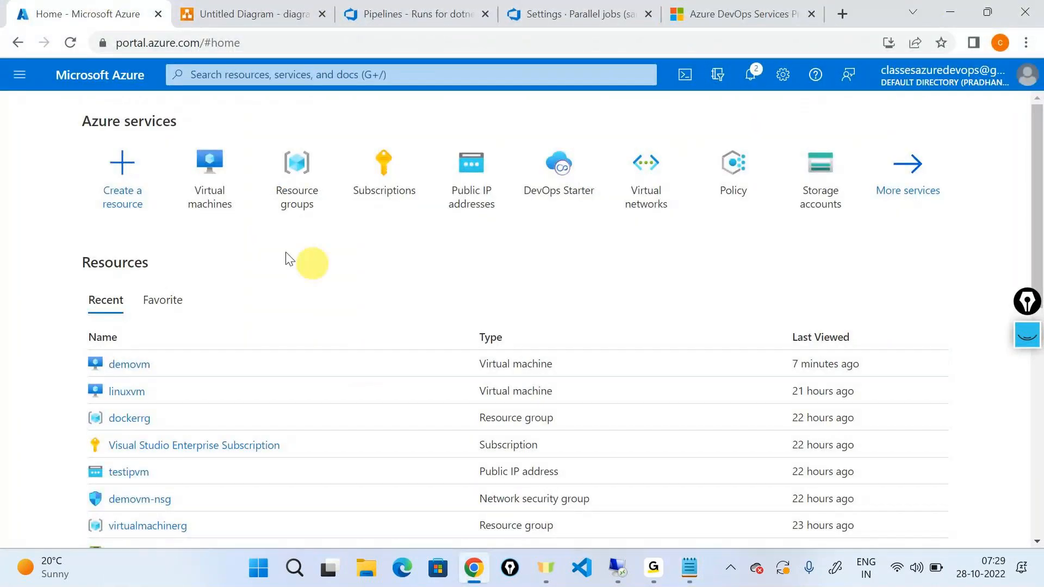
left_click(212, 187)
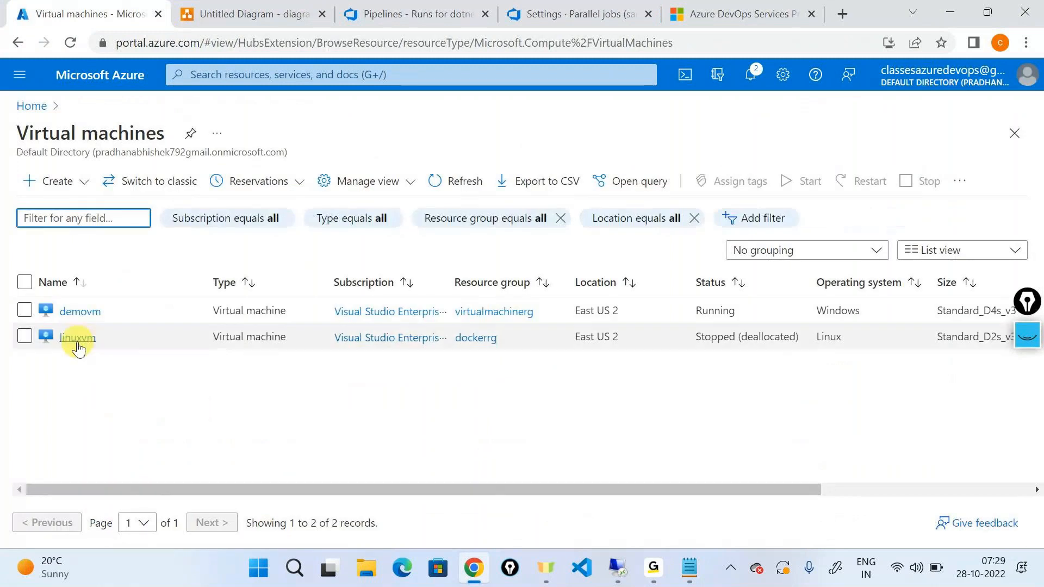
left_click(79, 310)
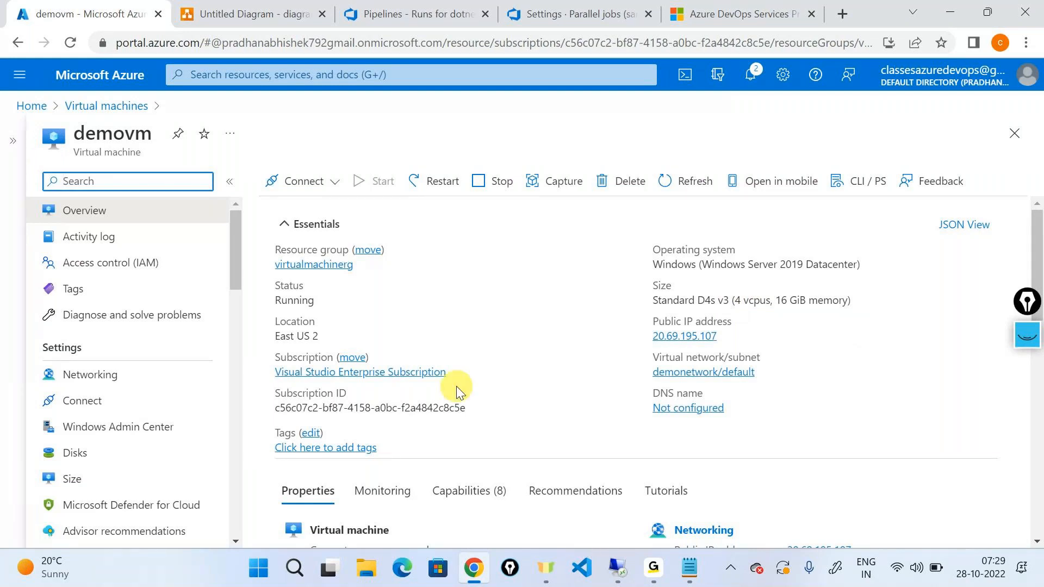
Switch to the demovm Remote Desktop session, postpone the Windows update restart to another time, and minimize the session.
left_click(618, 566)
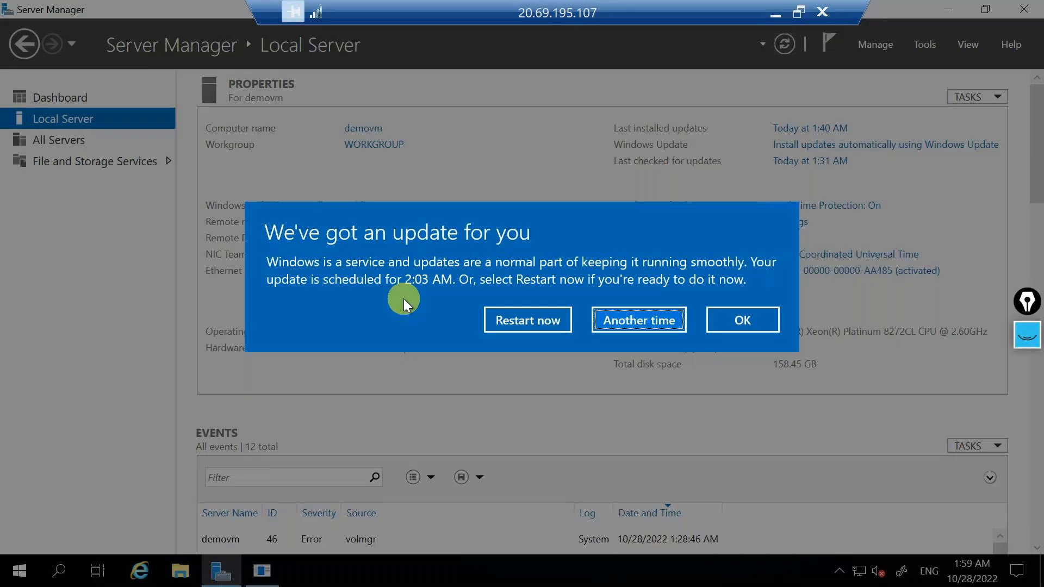
left_click(680, 314)
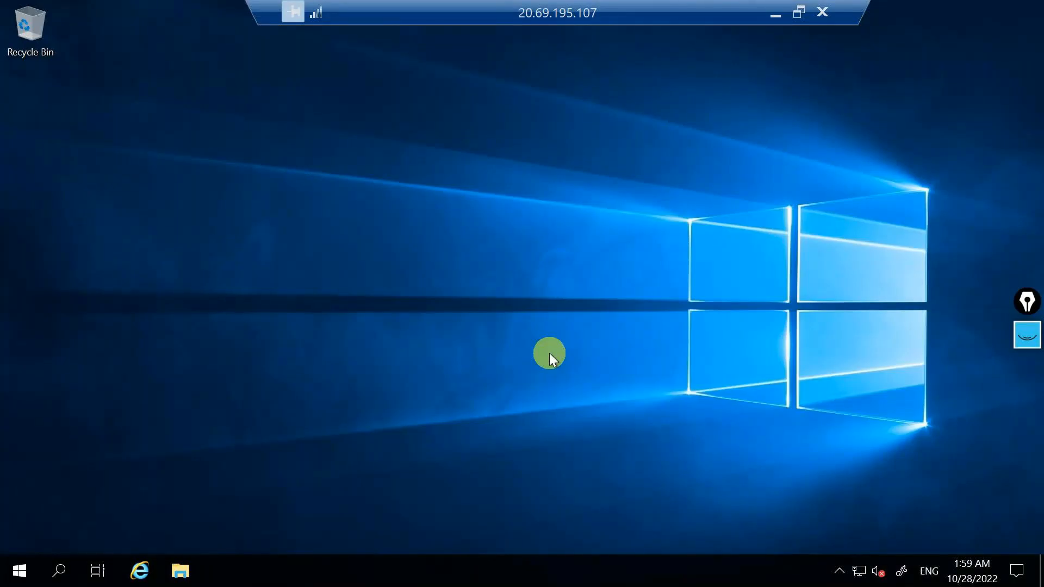
left_click(779, 8)
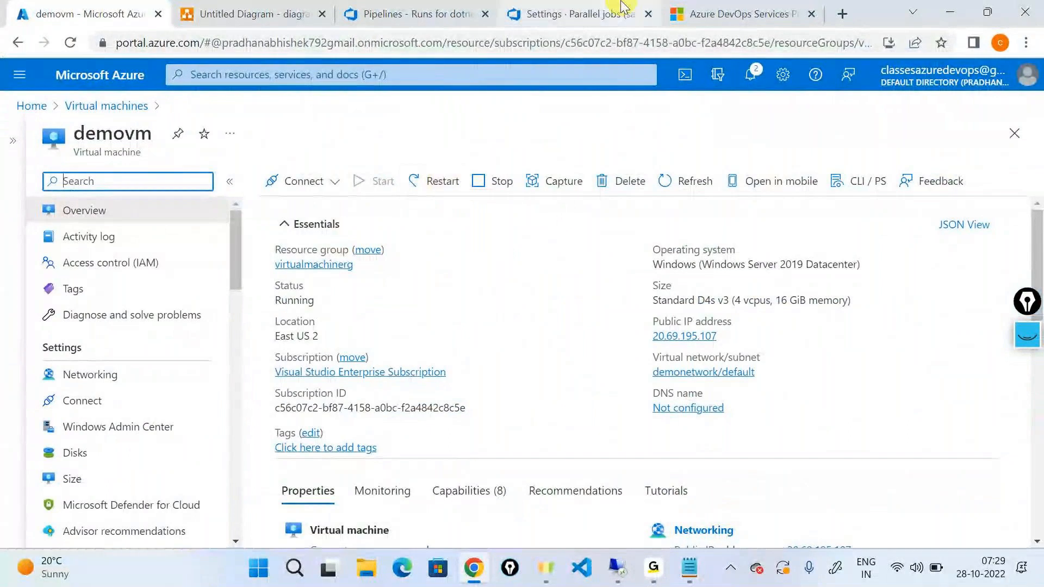
Return to the Azure DevOps project settings and open the Agent pools page.
left_click(573, 14)
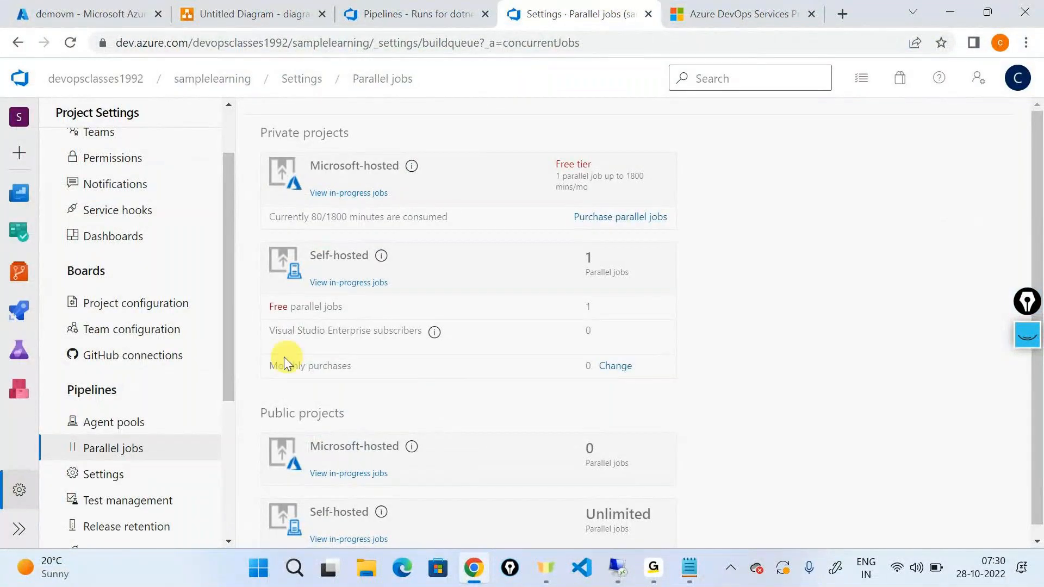
left_click(113, 423)
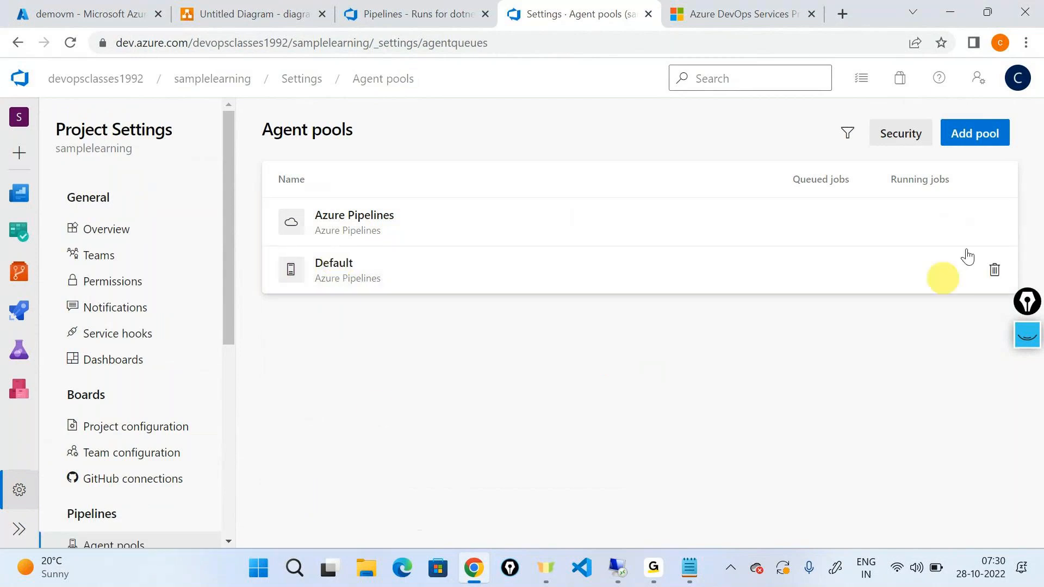
left_click(979, 138)
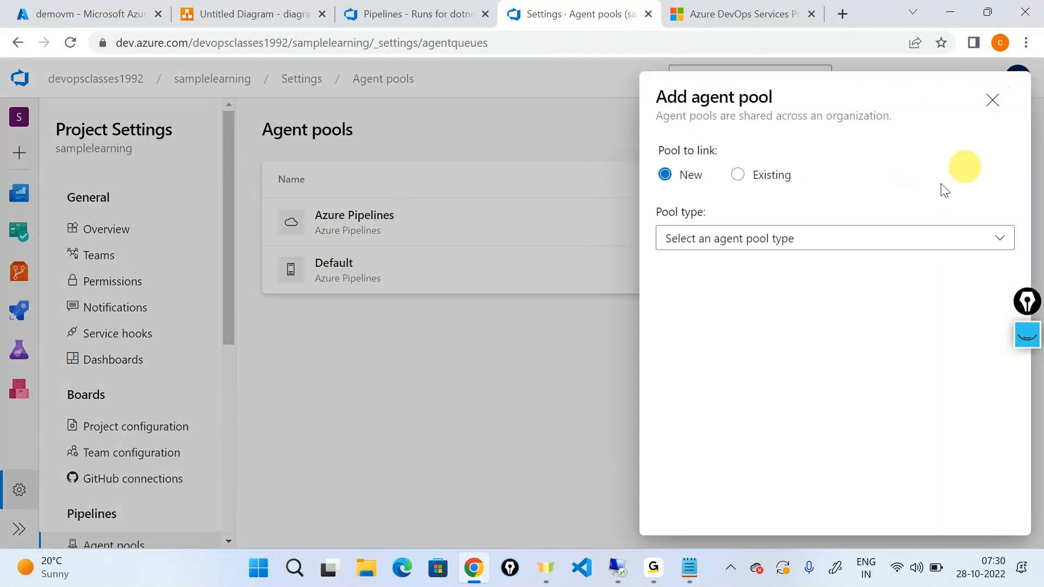
left_click(992, 101)
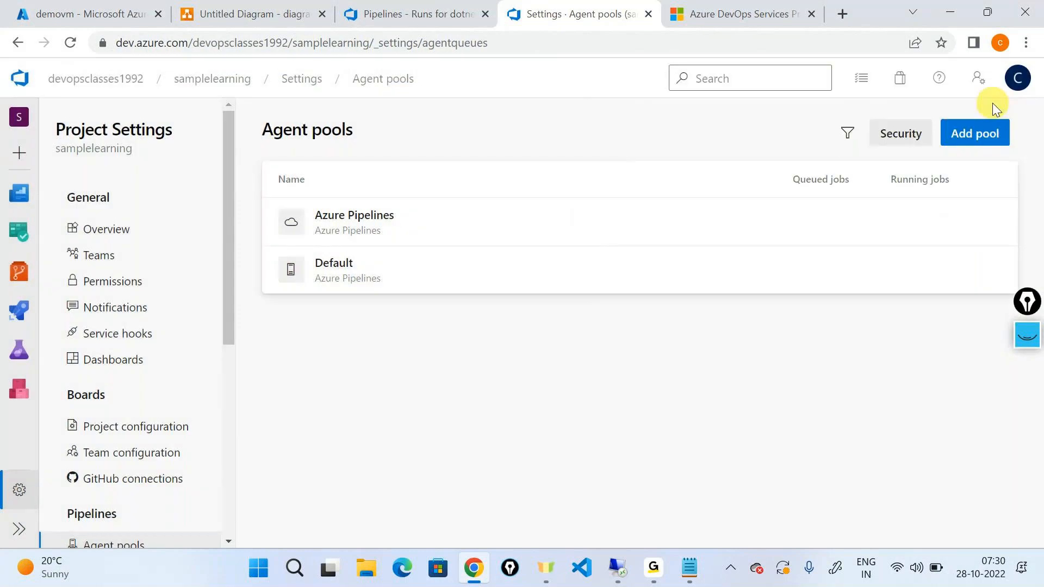
Create a new self-hosted agent pool named mypool7am with access permission granted to all pipelines.
left_click(968, 138)
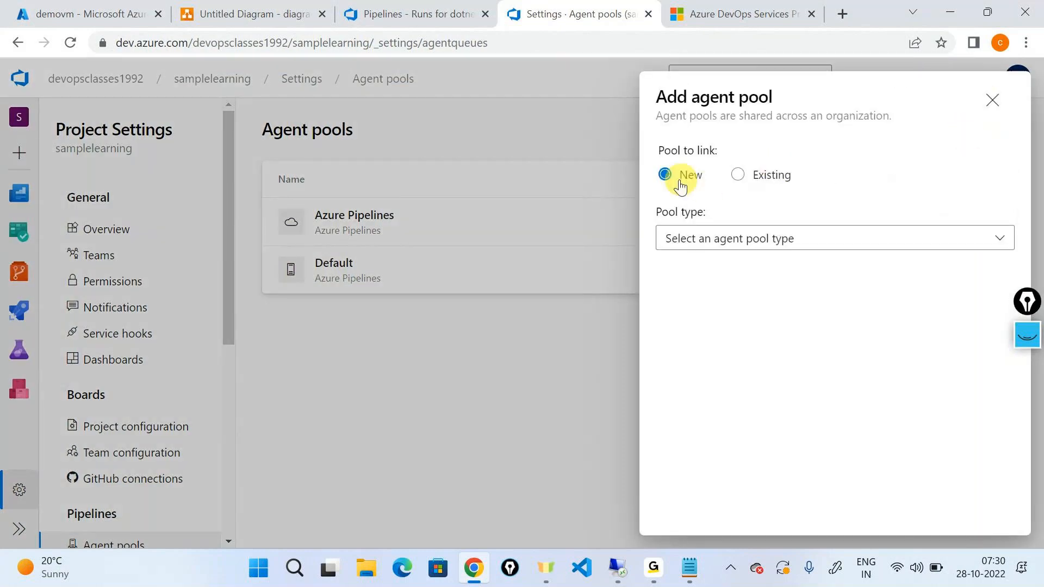
left_click(704, 254)
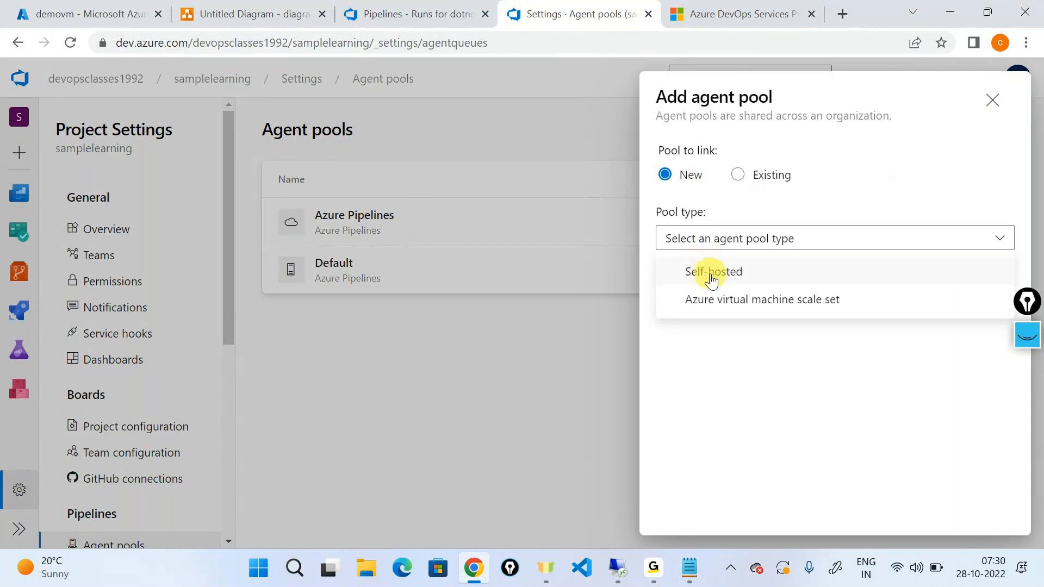
left_click(712, 272)
left_click(719, 340)
type("myp")
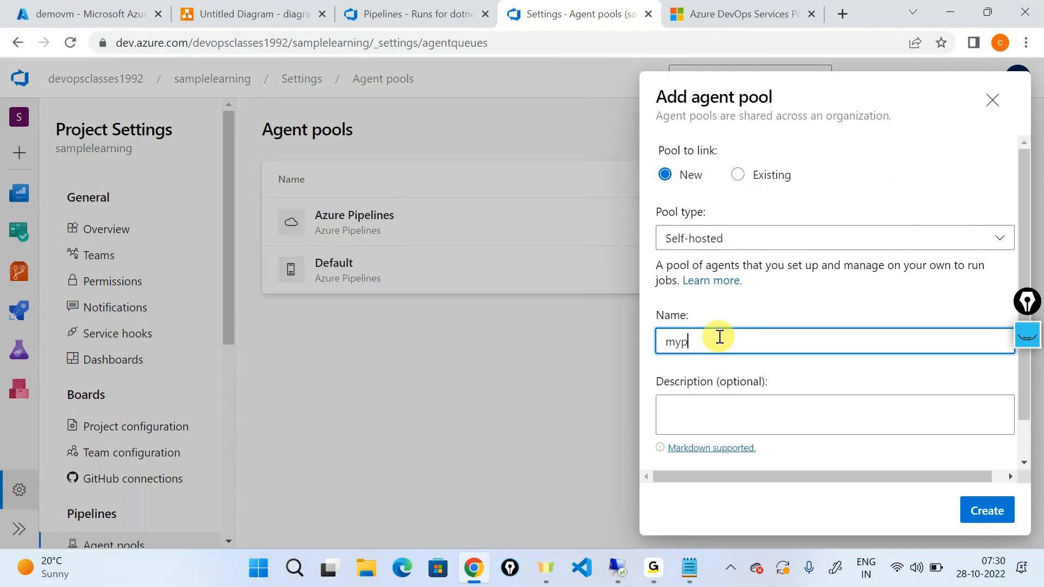
type("ool7am")
scroll(720, 337, "down", 1)
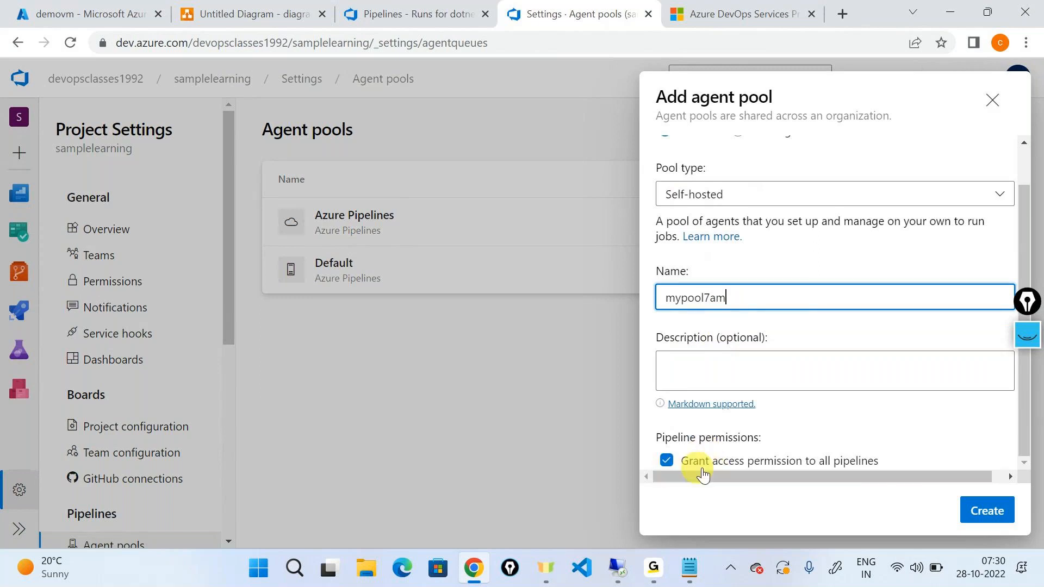
left_click(992, 514)
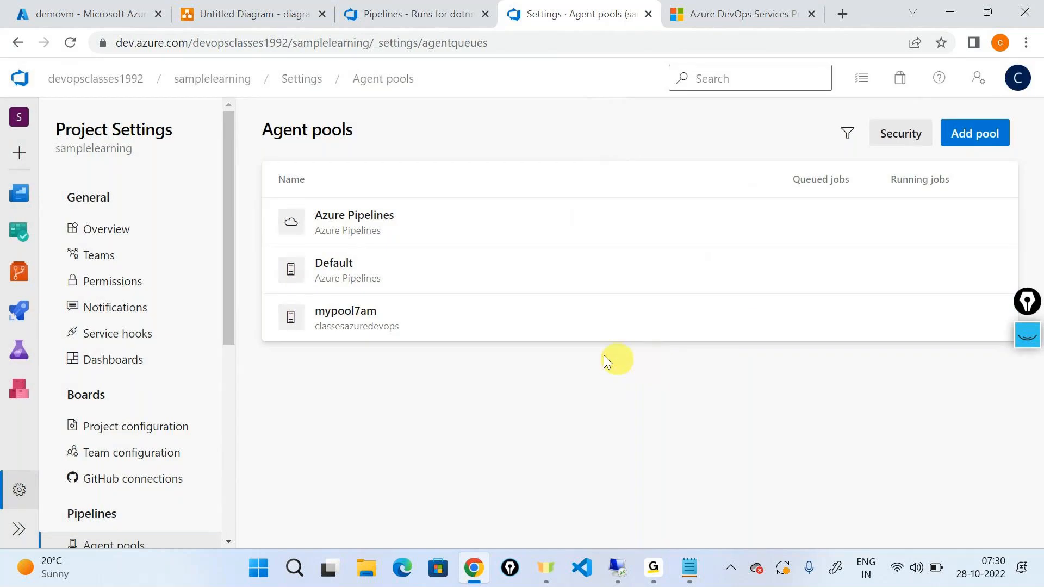
Open the agents of the mypool7am pool and start adding a new agent.
left_click(413, 321)
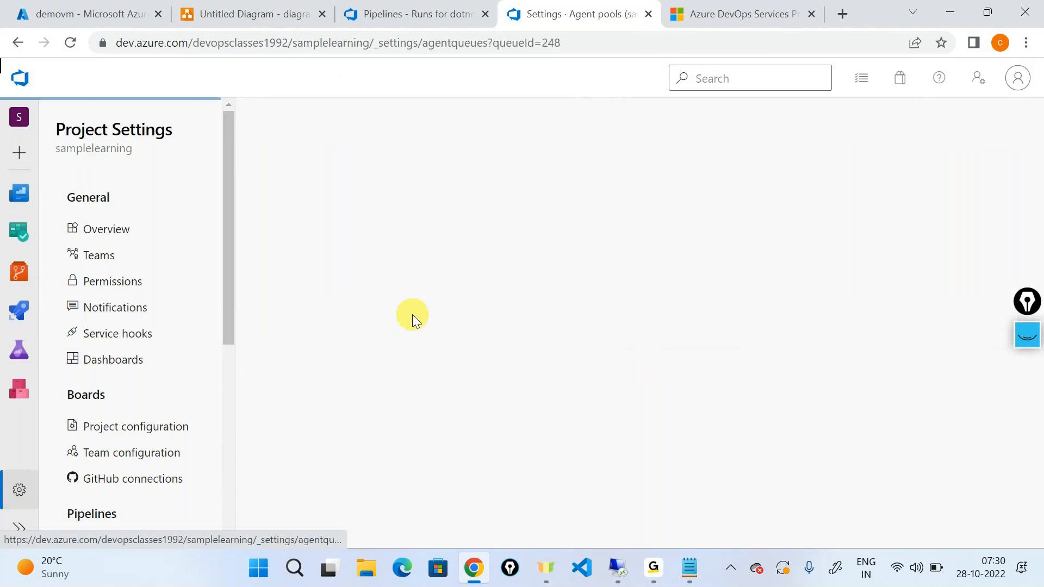
left_click(321, 168)
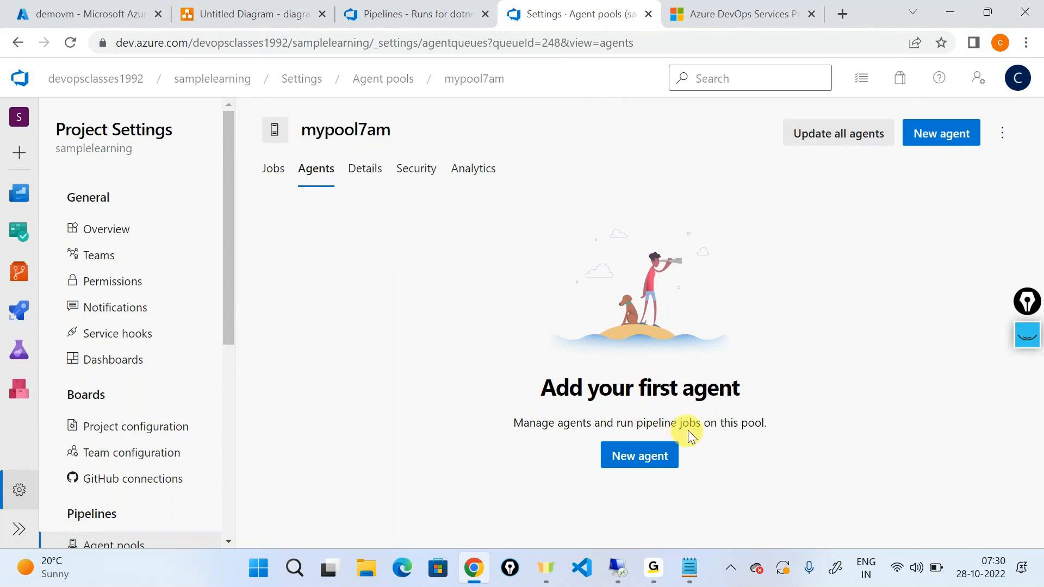
left_click(649, 456)
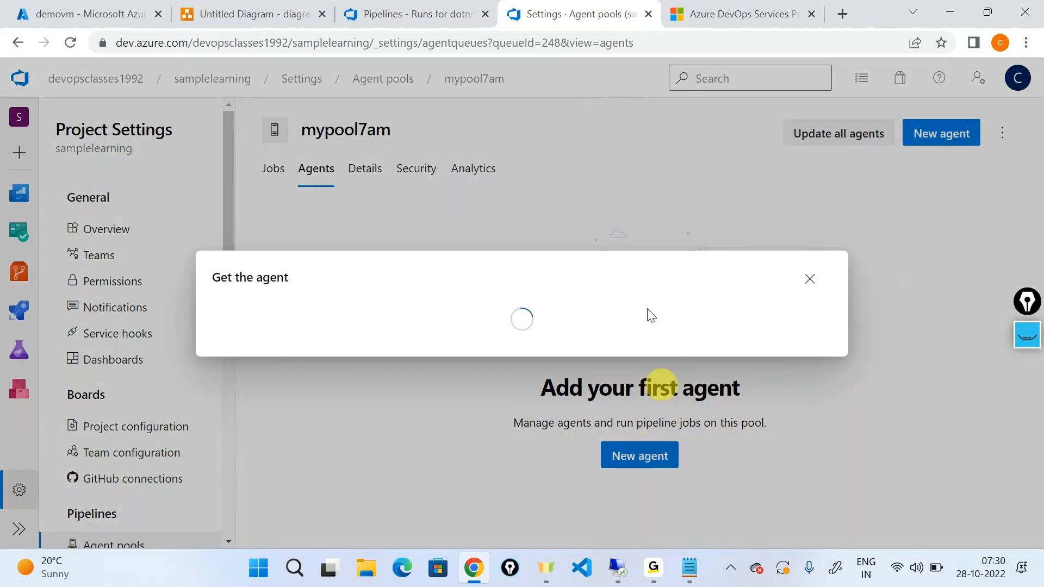
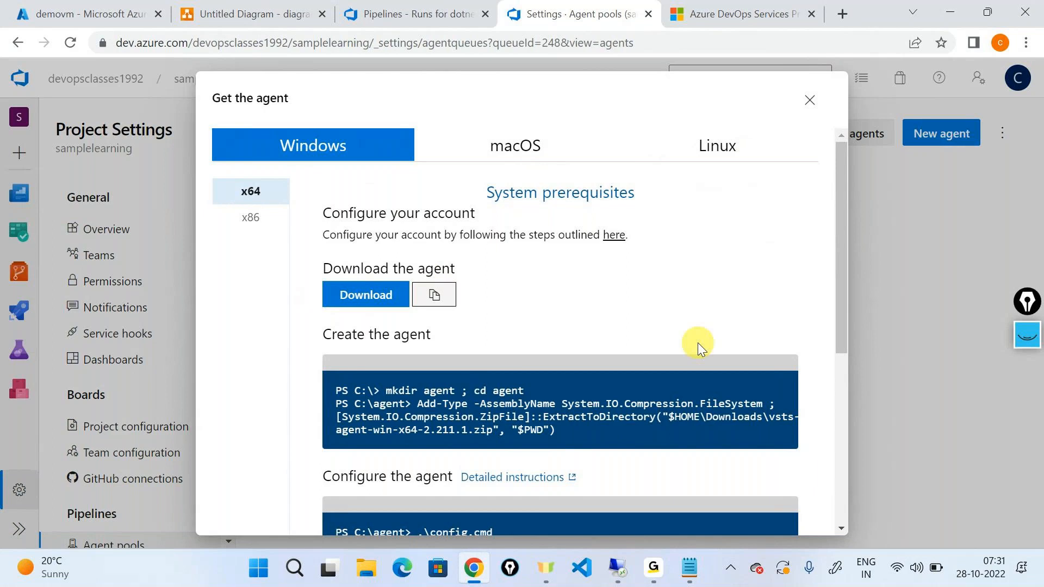
Copy the Windows x64 agent download URL and open Internet Explorer in the demovm Remote Desktop session.
left_click(435, 298)
left_click(617, 568)
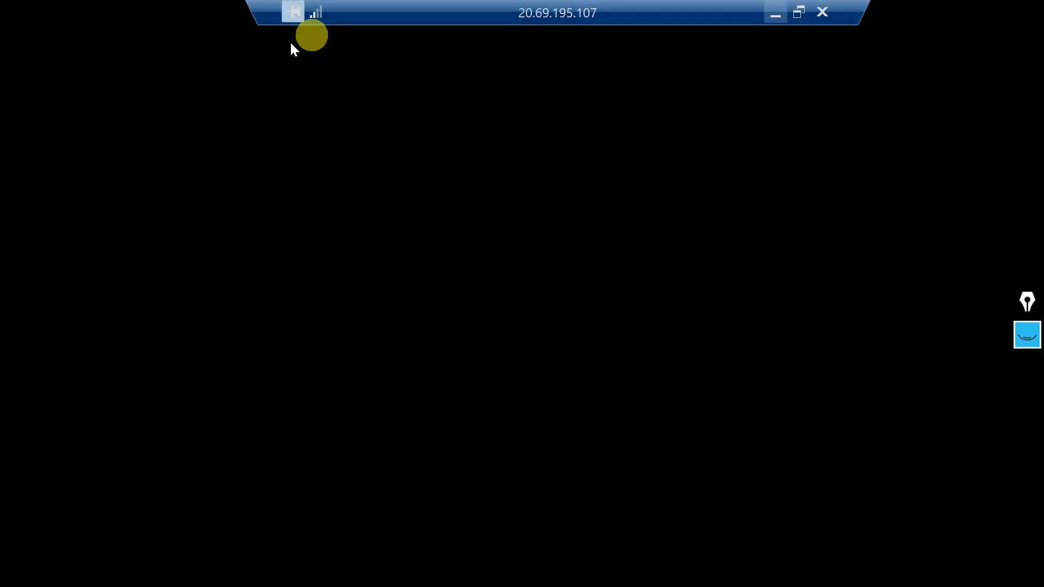
left_click(140, 569)
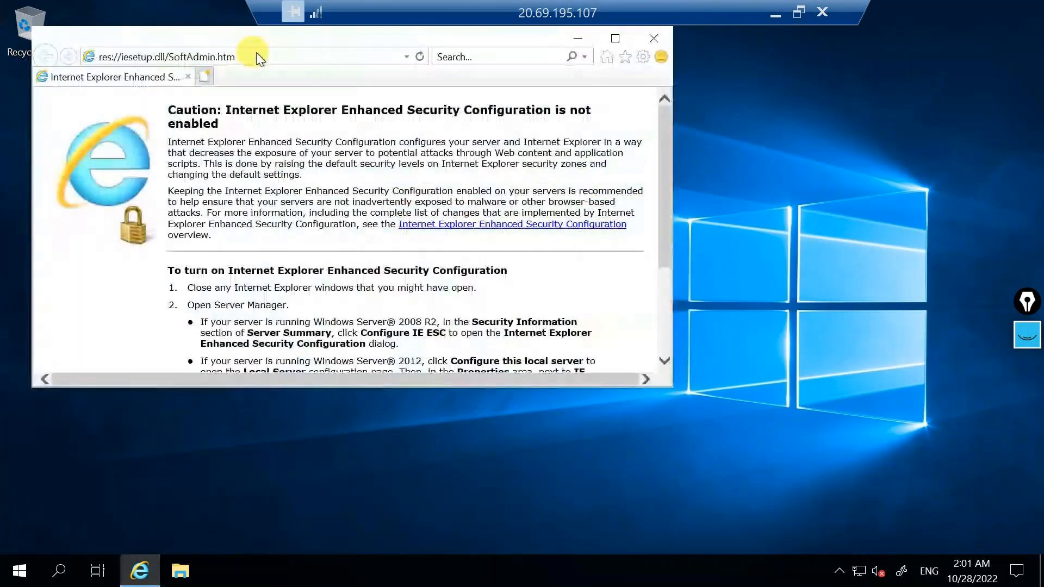
Download vsts-agent-win-x64-2.211.1.zip on the virtual machine from the copied URL and save it.
left_click(259, 53)
key("BackSpace")
key("ctrl+v")
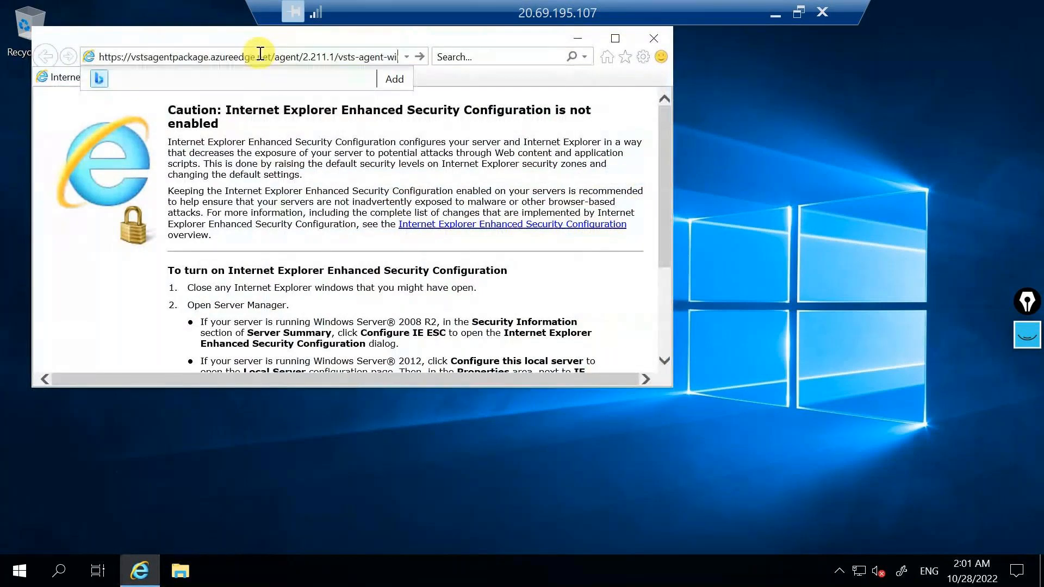
key("Return")
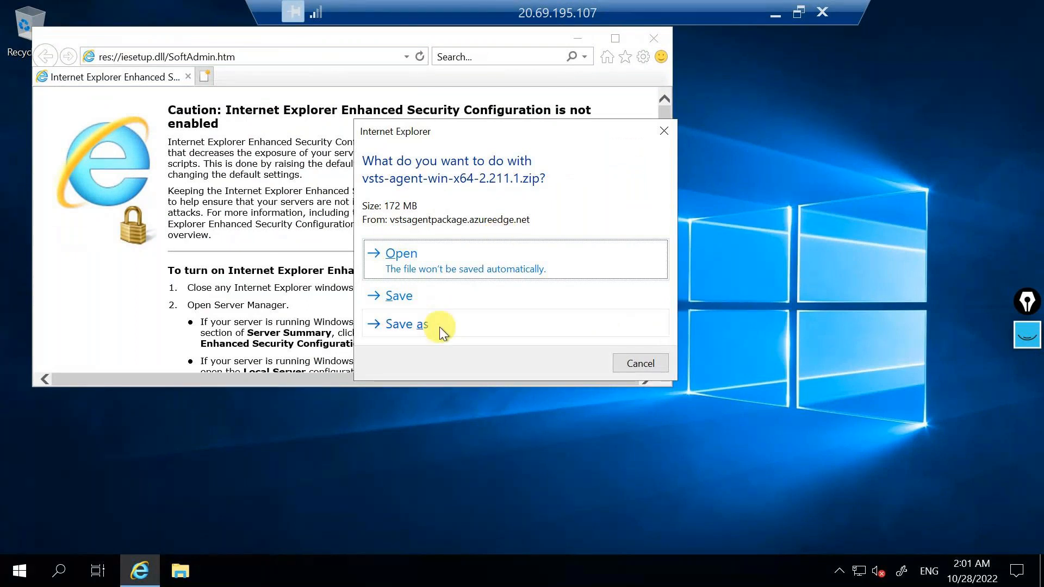
left_click(417, 304)
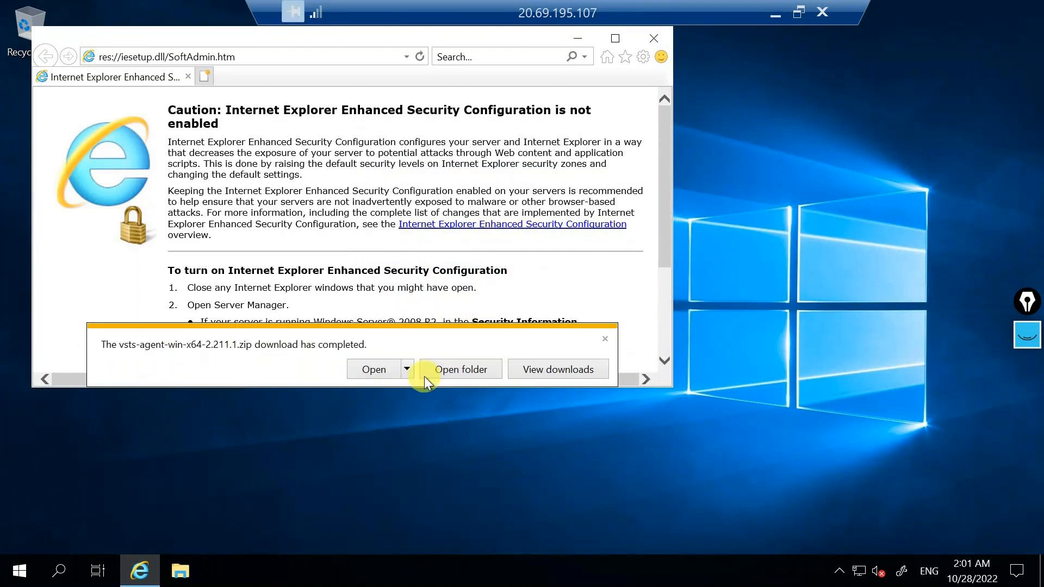
Open the Downloads folder in a maximized window and start extracting the vsts-agent-win-x64-2.211.1 archive.
left_click(467, 374)
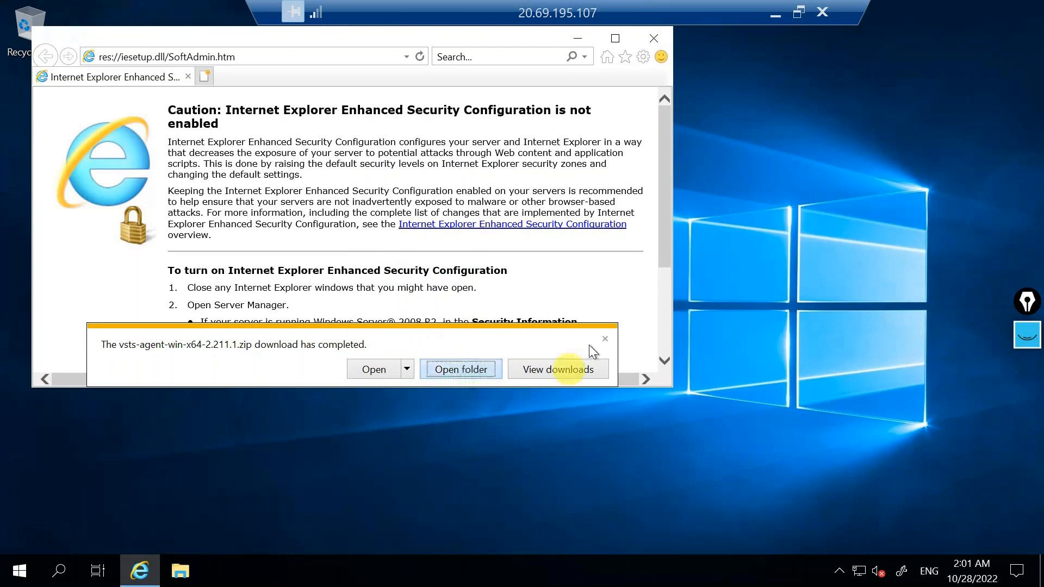
left_click(794, 55)
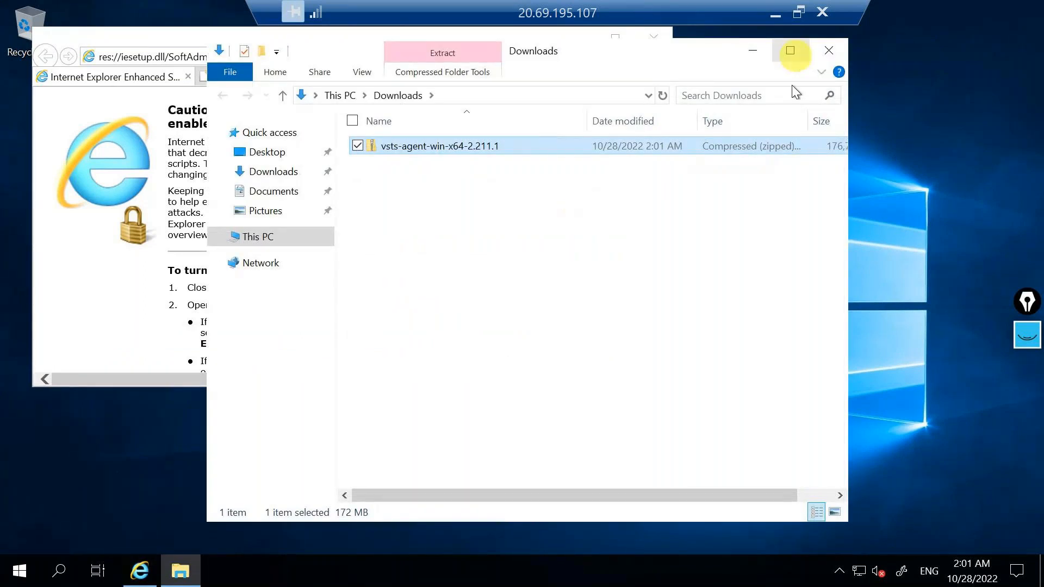
left_click(223, 220)
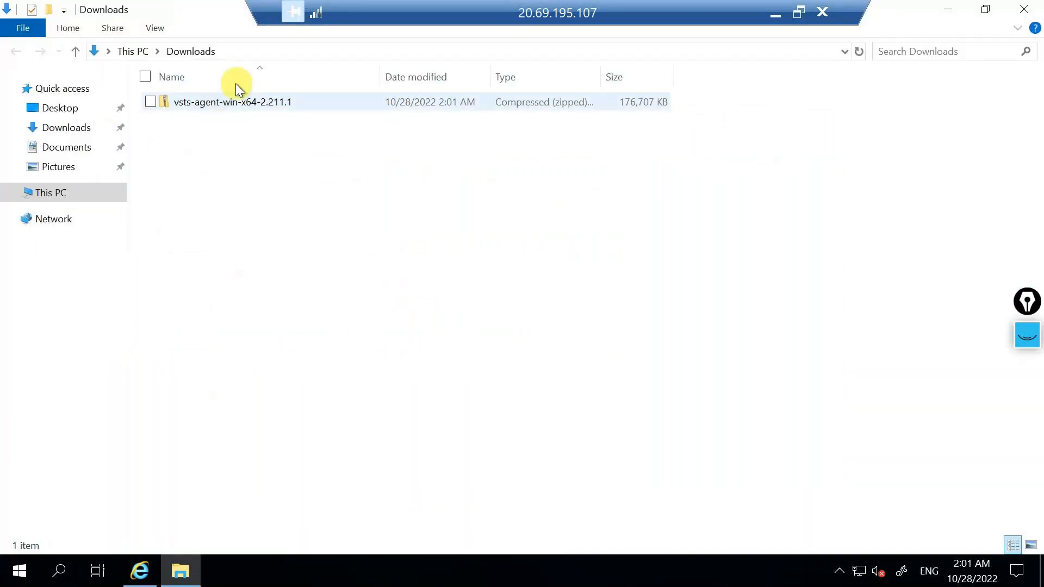
left_click(253, 102)
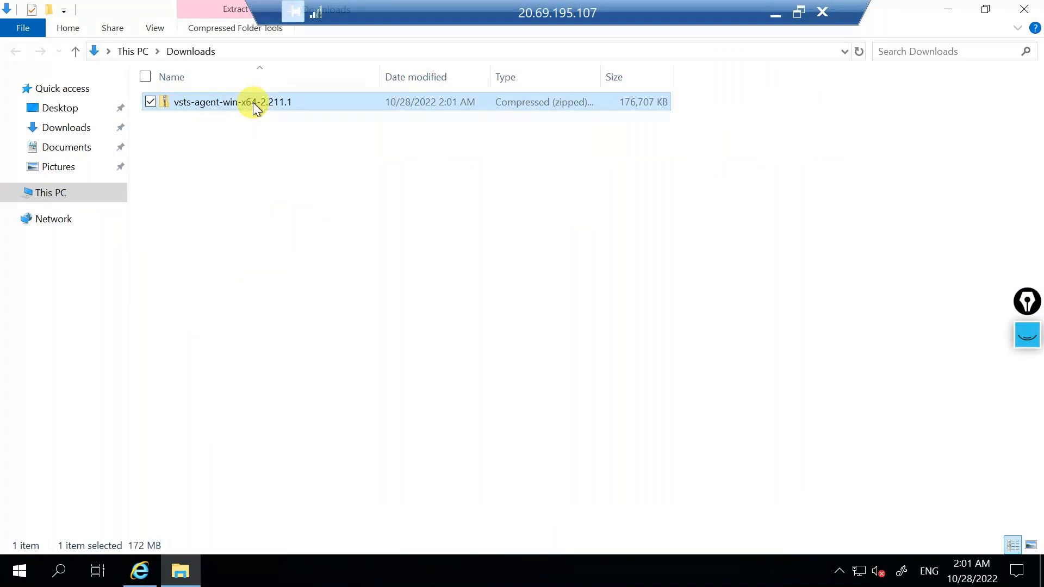
right_click(253, 102)
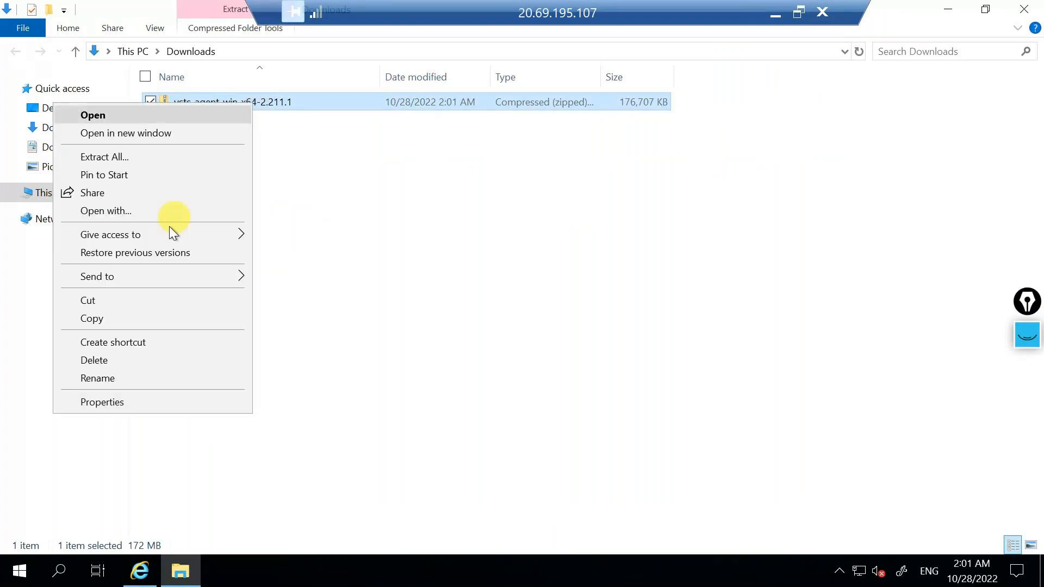
left_click(106, 158)
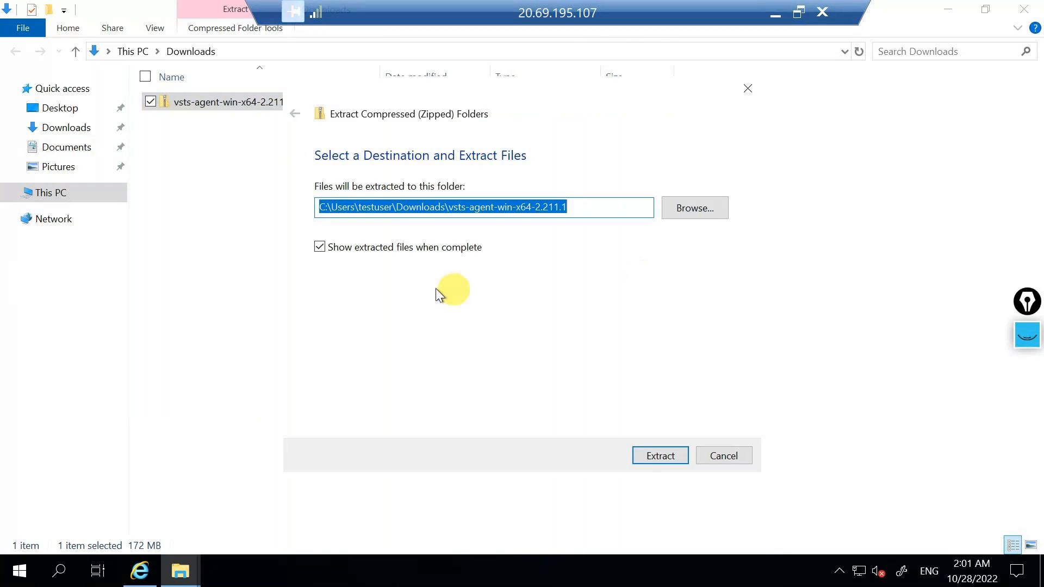
Create a folder named agent01 on the C: drive as the destination and extract the agent files into it.
left_click(691, 208)
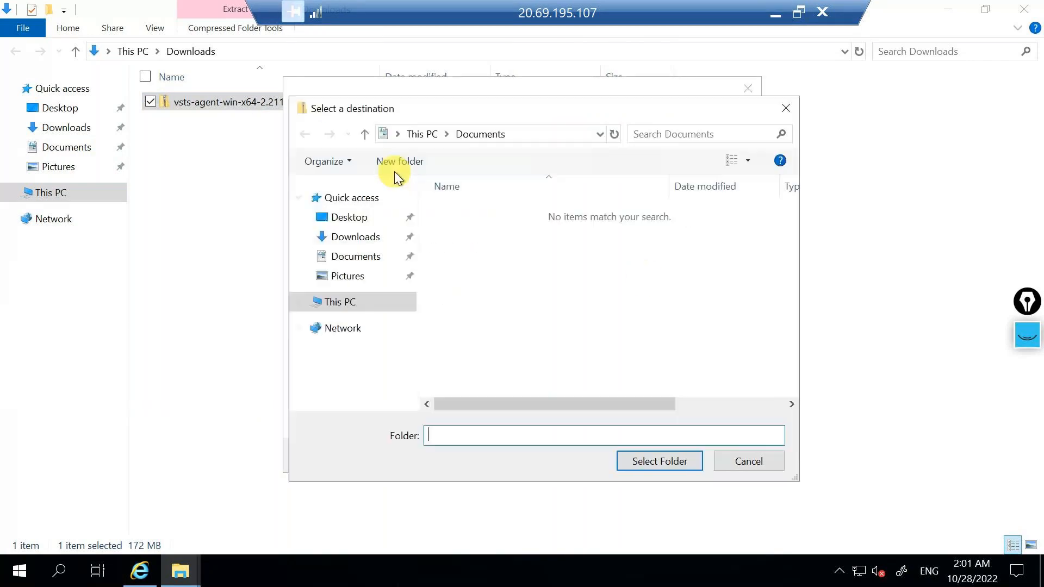
left_click(351, 309)
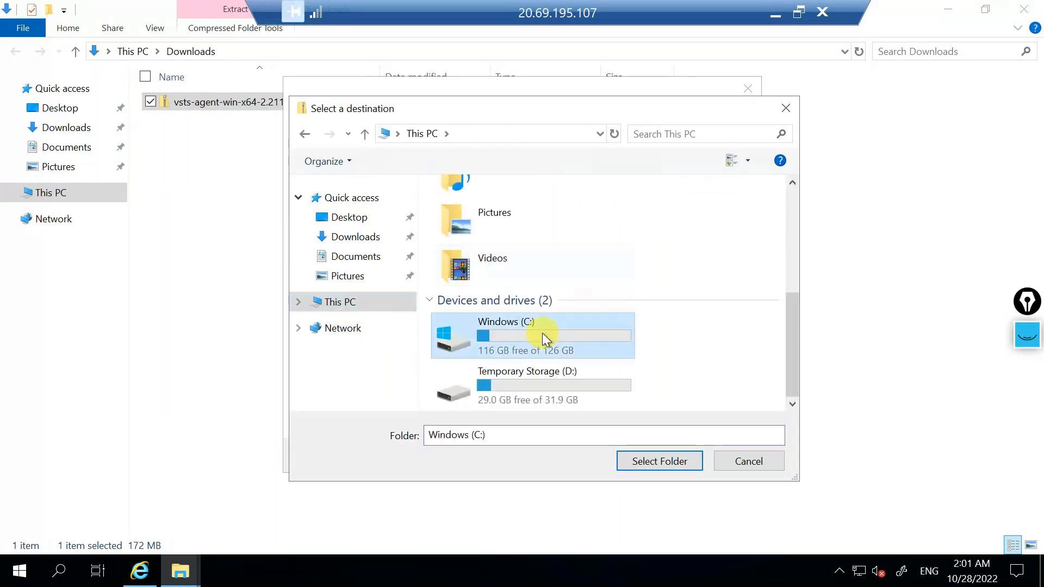
double_click(542, 331)
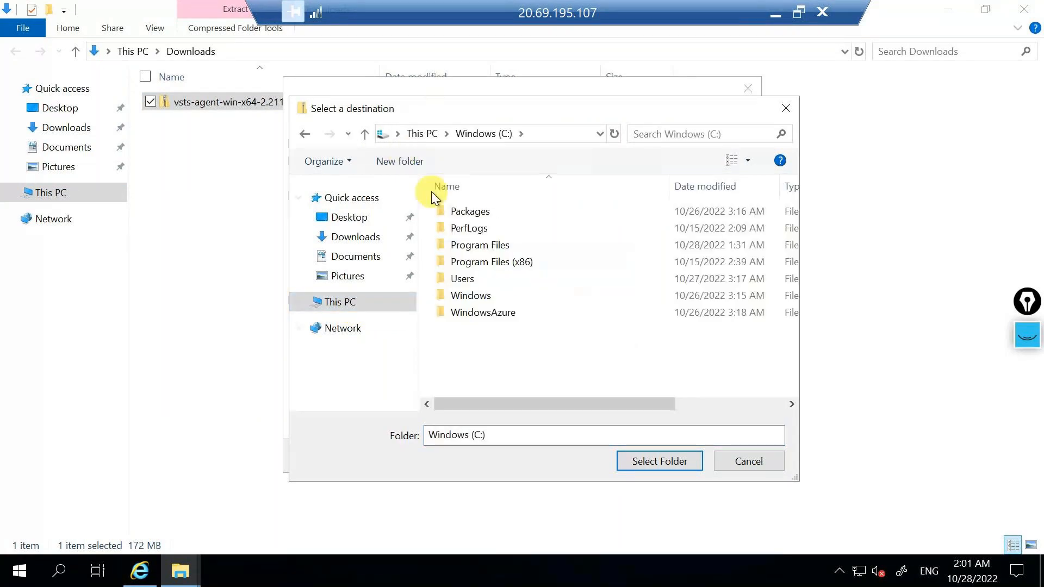
left_click(400, 161)
type("agen")
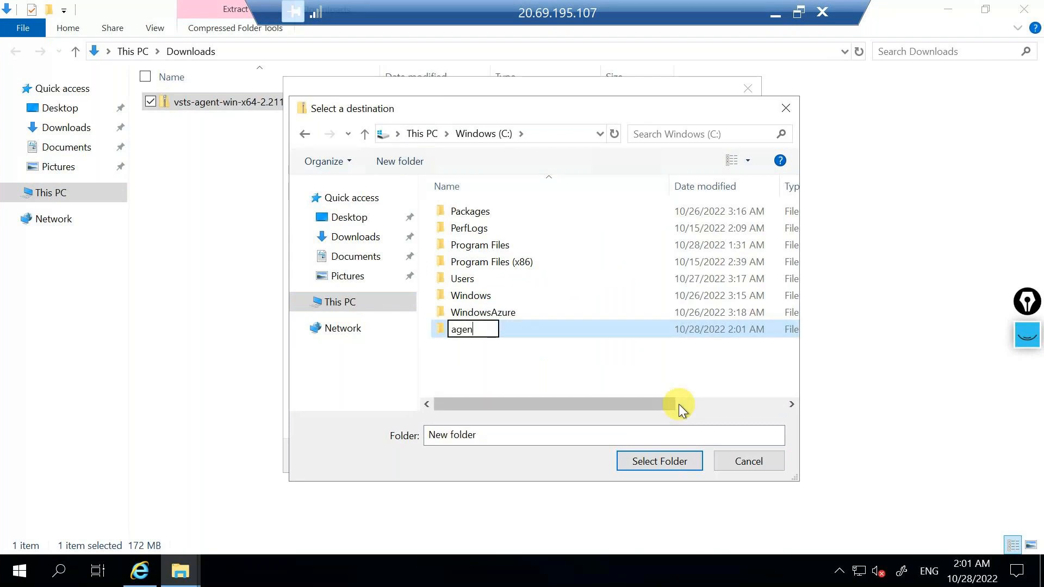
type("t01")
key("Return")
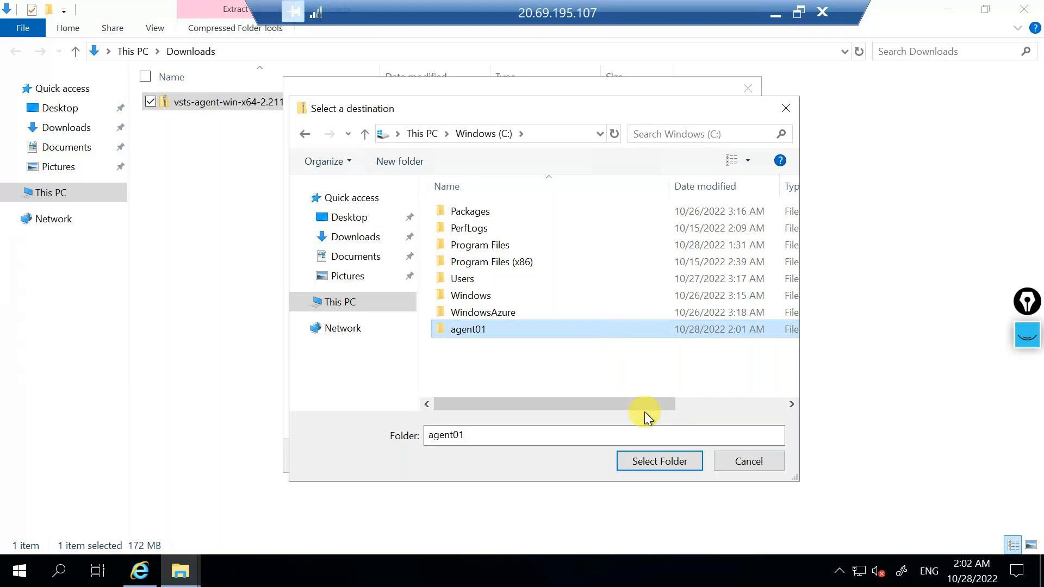
left_click(669, 456)
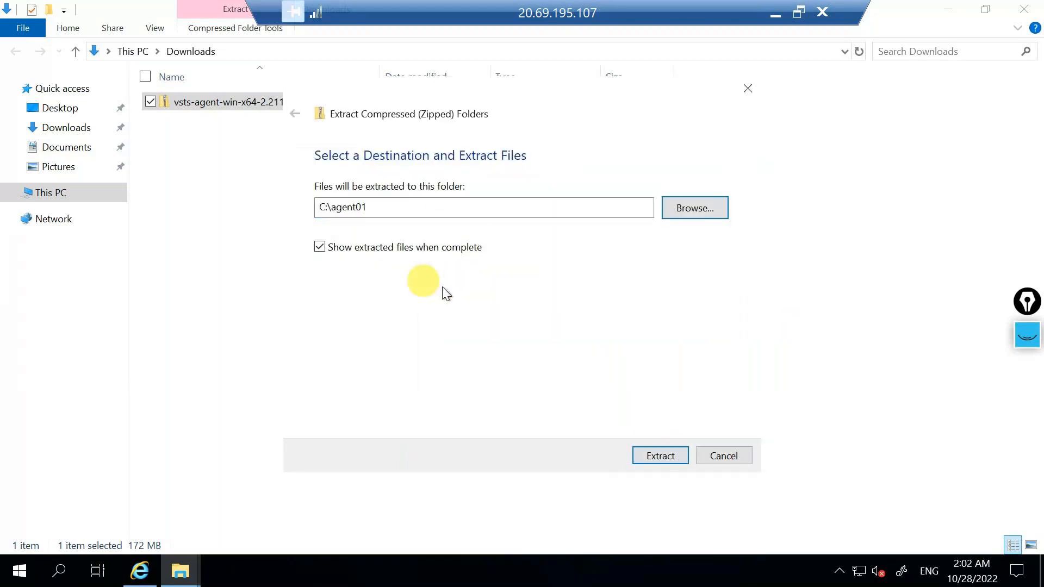
left_click(647, 451)
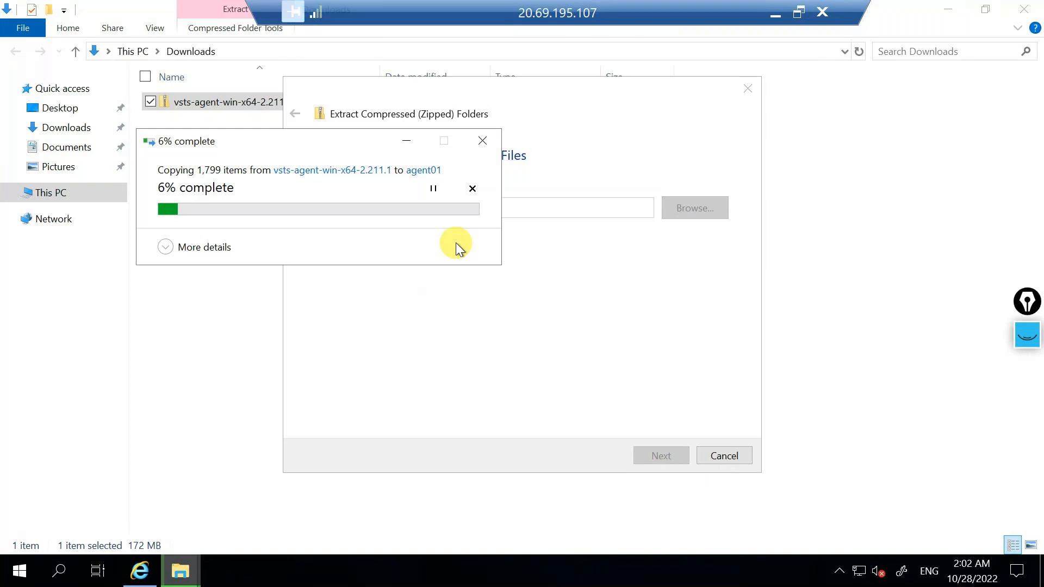
Minimize the remote session and review the commands for creating and configuring the agent in the Azure DevOps agent instructions.
left_click(771, 18)
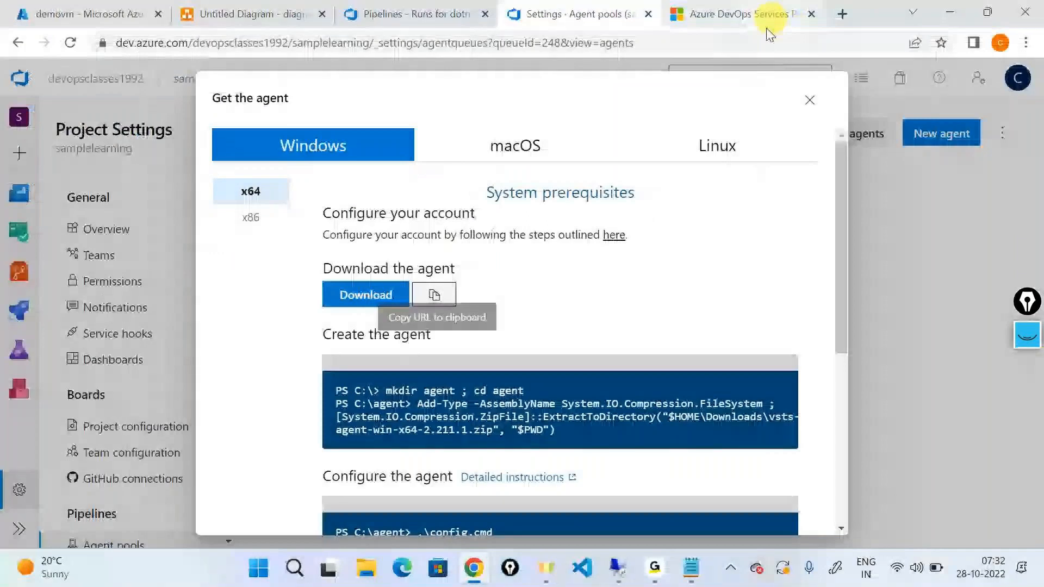
scroll(492, 377, "down", 2)
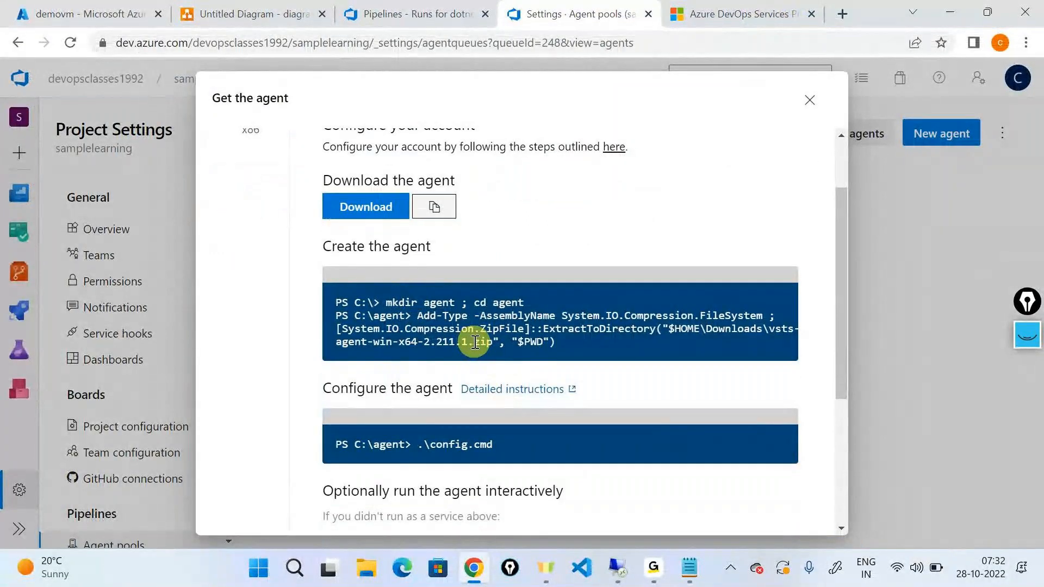
left_click_drag(386, 303, 528, 308)
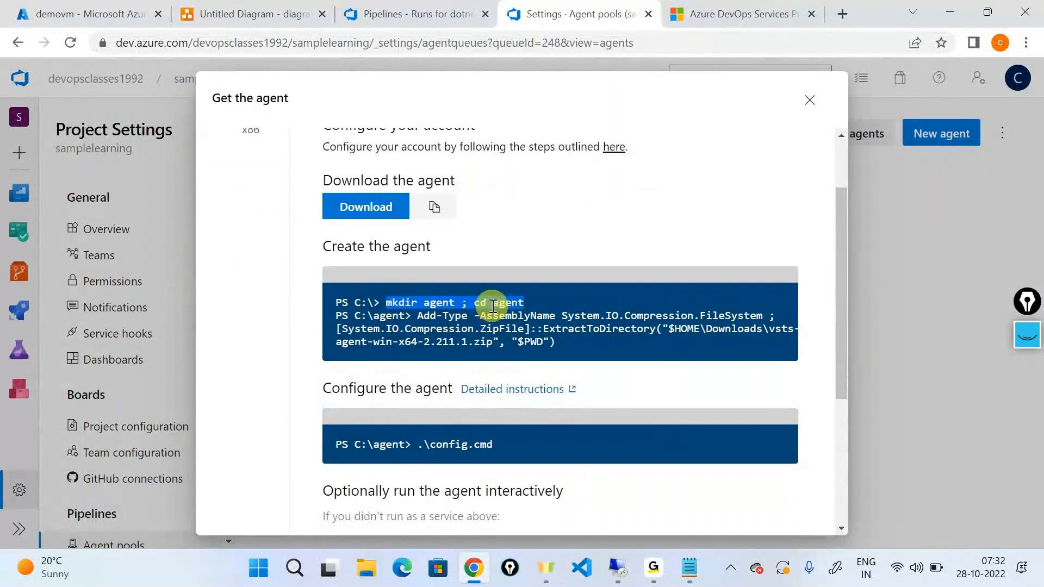
left_click(537, 304)
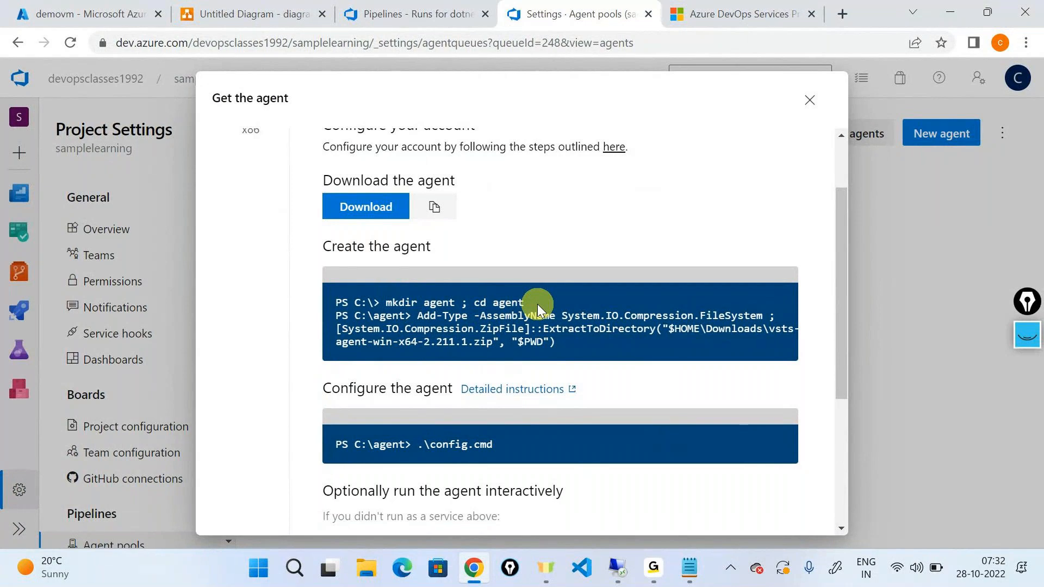
left_click_drag(564, 342, 417, 316)
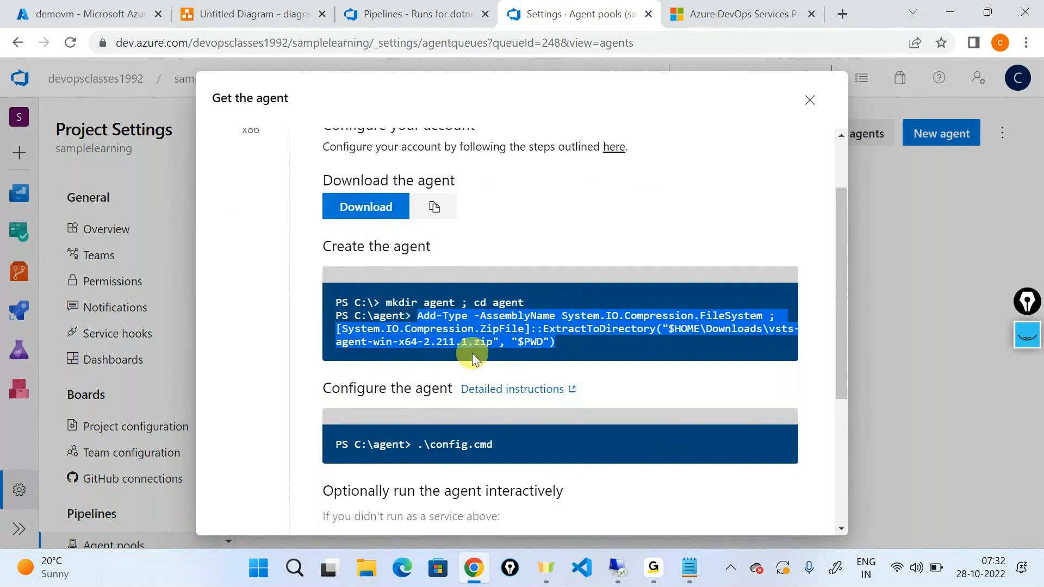
scroll(472, 353, "down", 1)
left_click_drag(424, 368, 493, 370)
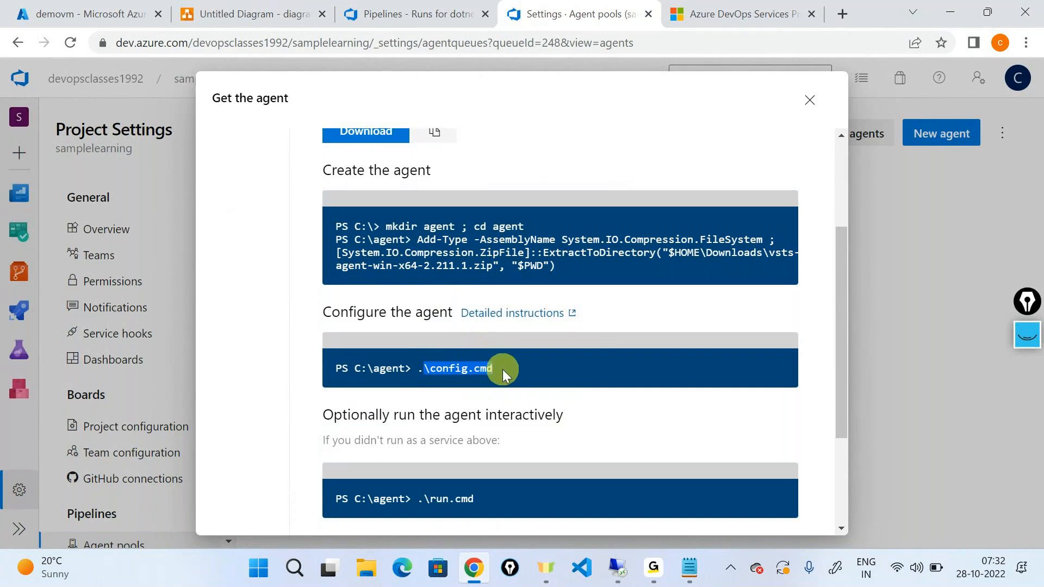
left_click(520, 375)
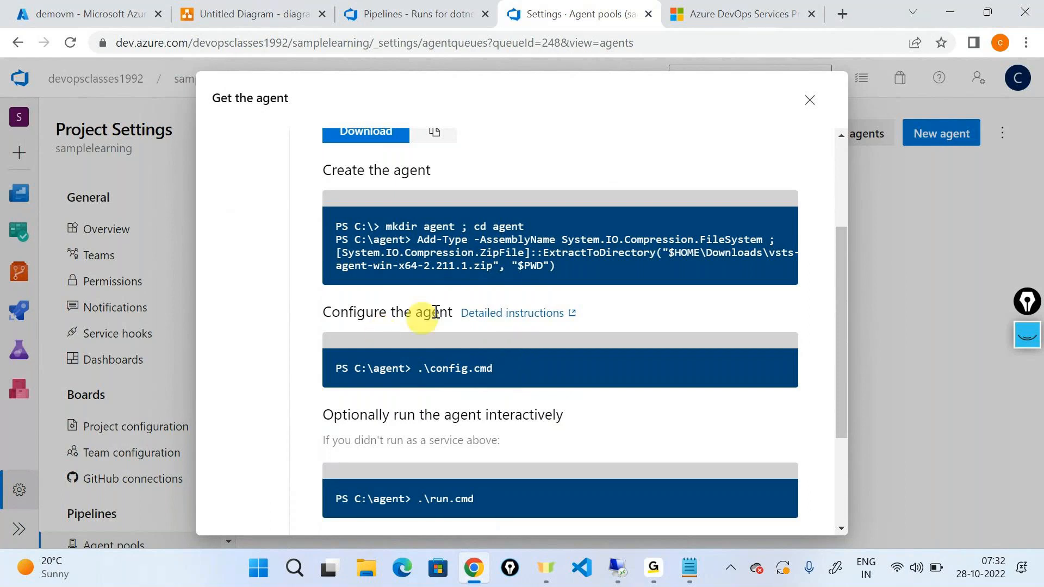
Open the detailed instructions for self-hosted Windows agents and read through the operating system, PowerShell and .NET Framework prerequisites.
left_click(515, 318)
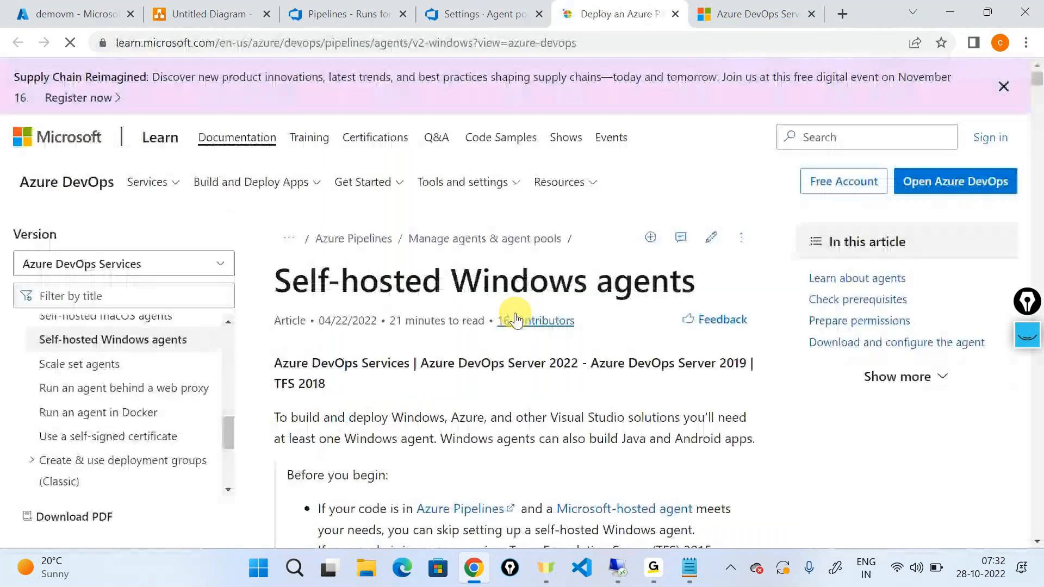
scroll(515, 321, "down", 1)
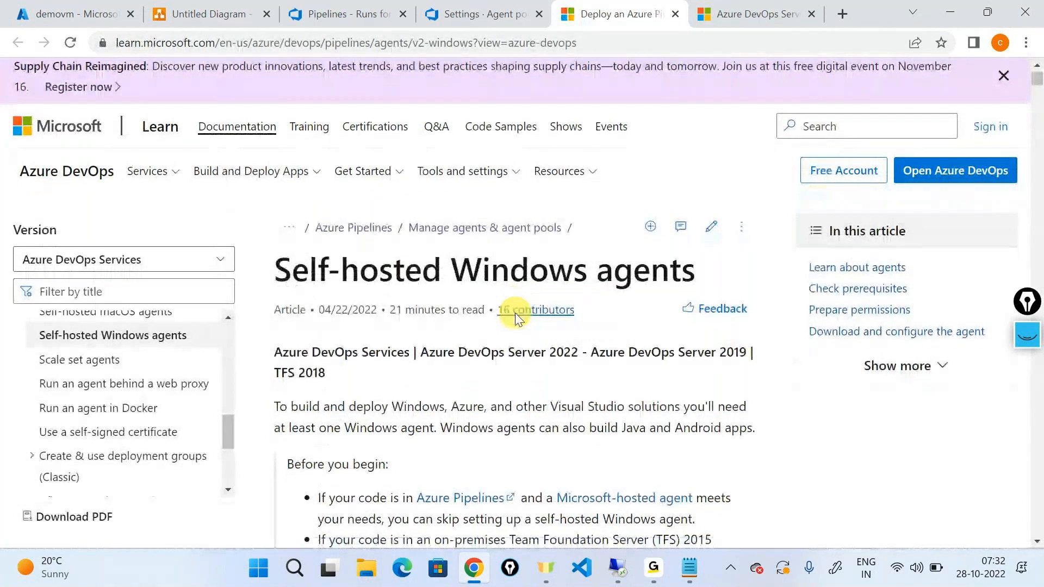
scroll(515, 313, "down", 3)
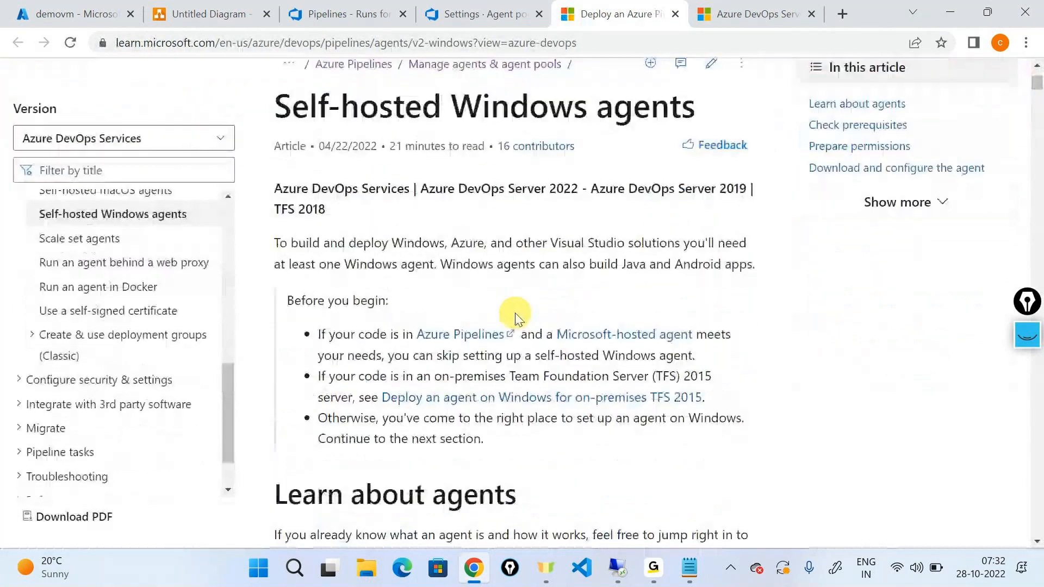
scroll(517, 318, "down", 1)
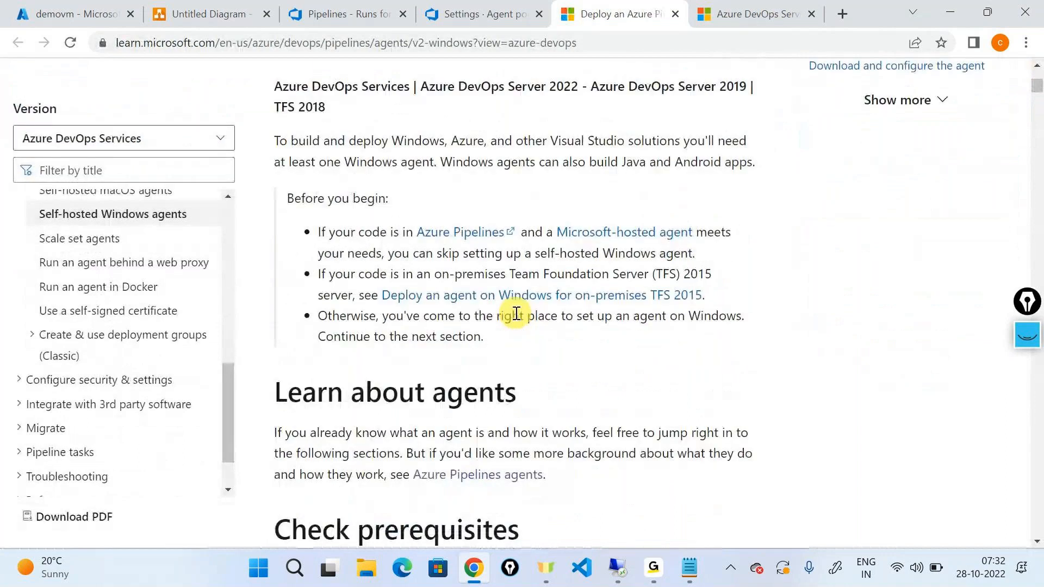
scroll(516, 314, "down", 5)
left_click_drag(307, 321, 605, 321)
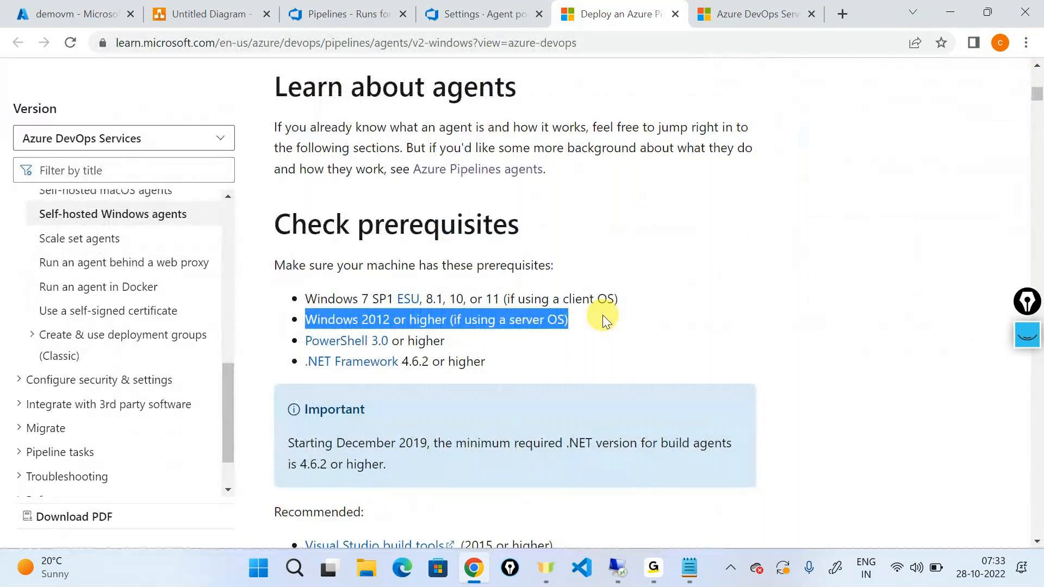
left_click(554, 265)
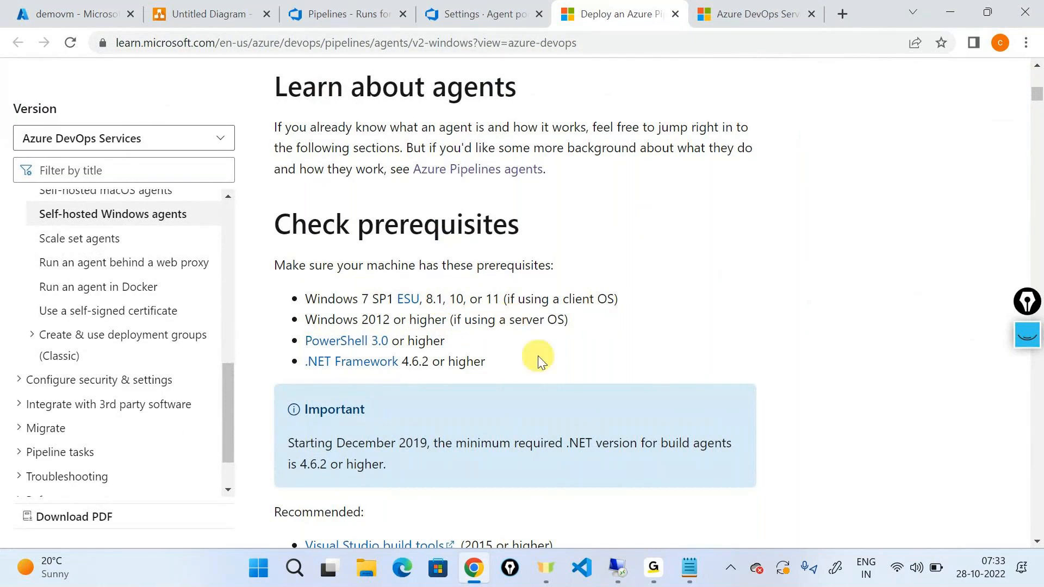
scroll(538, 357, "down", 1)
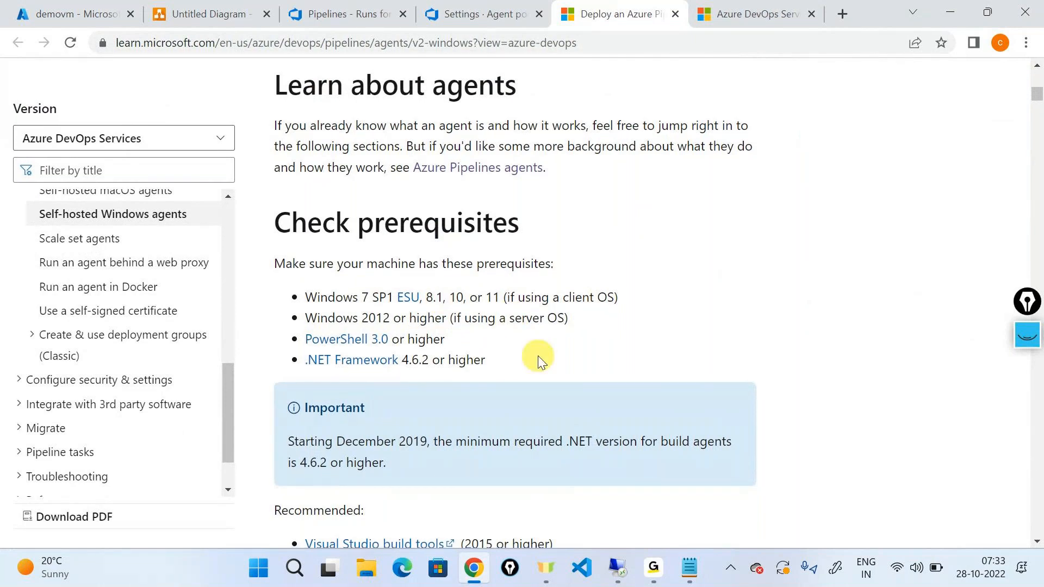
scroll(538, 361, "down", 1)
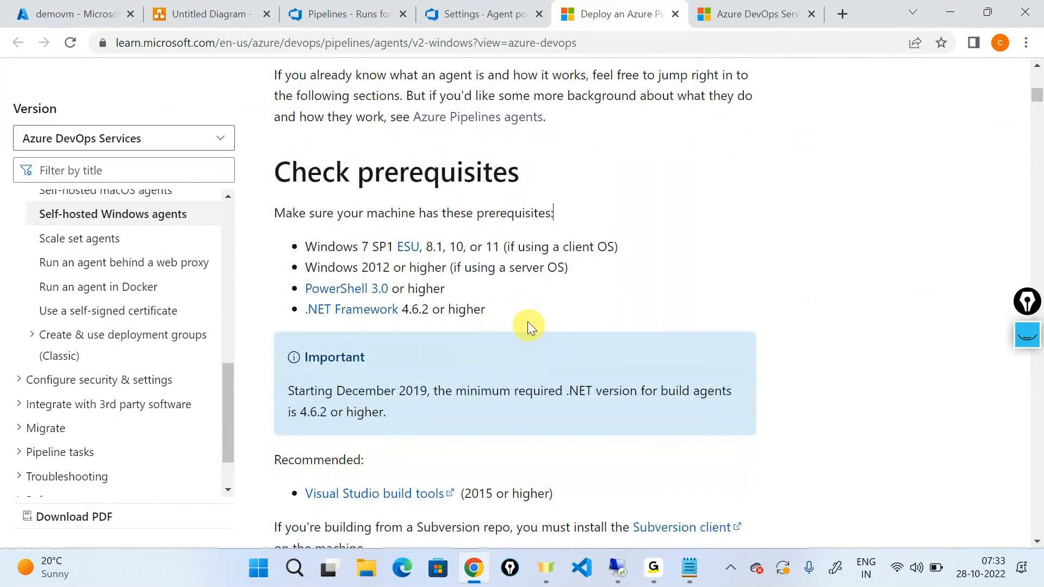
triple_click(276, 306)
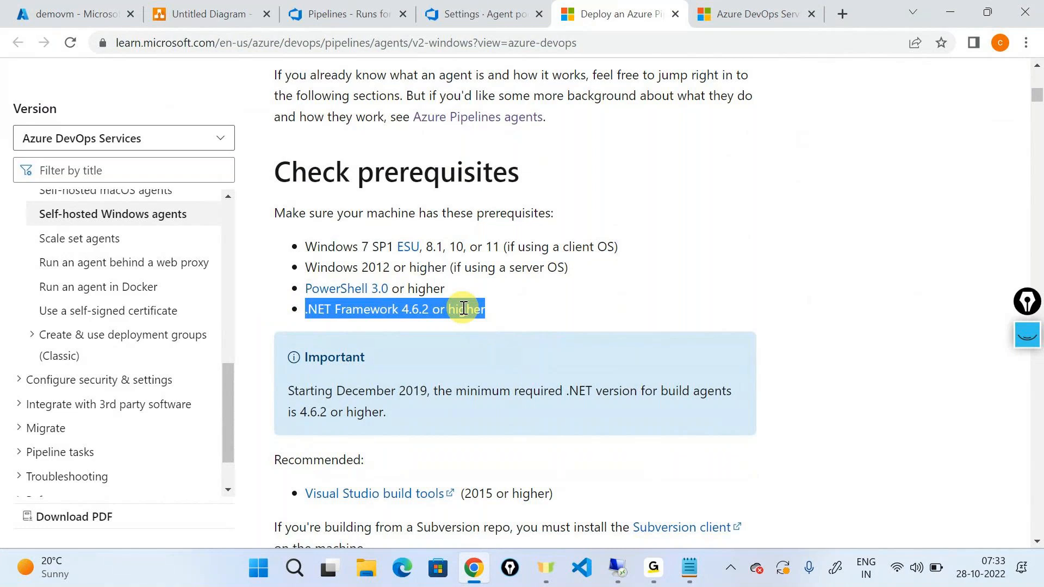
scroll(464, 308, "down", 4)
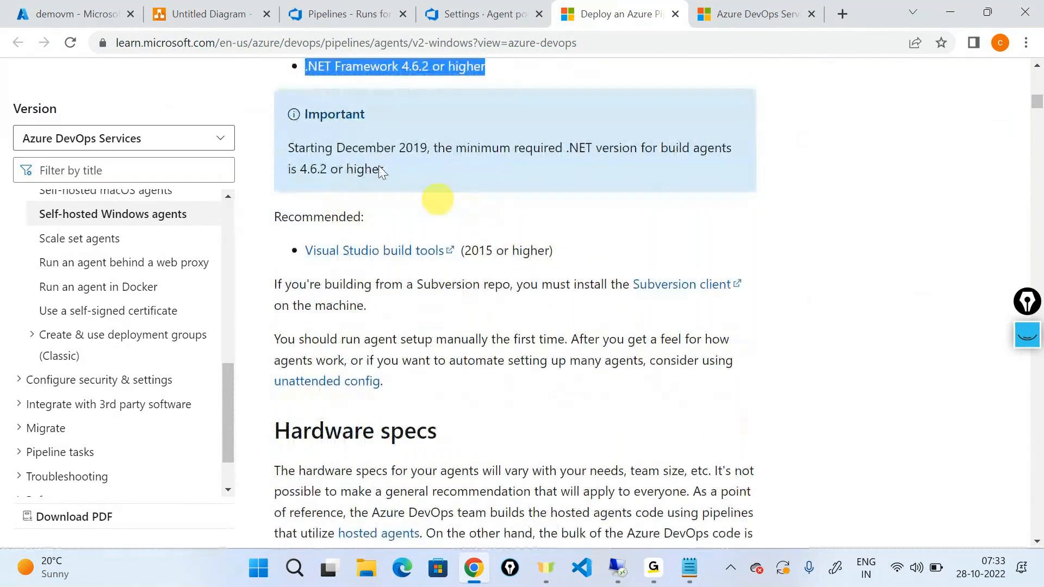
Skim the self-hosted Windows agents article's sections on hardware specs, personal access token authentication, permissions, and downloading and configuring the agent.
scroll(479, 422, "down", 4)
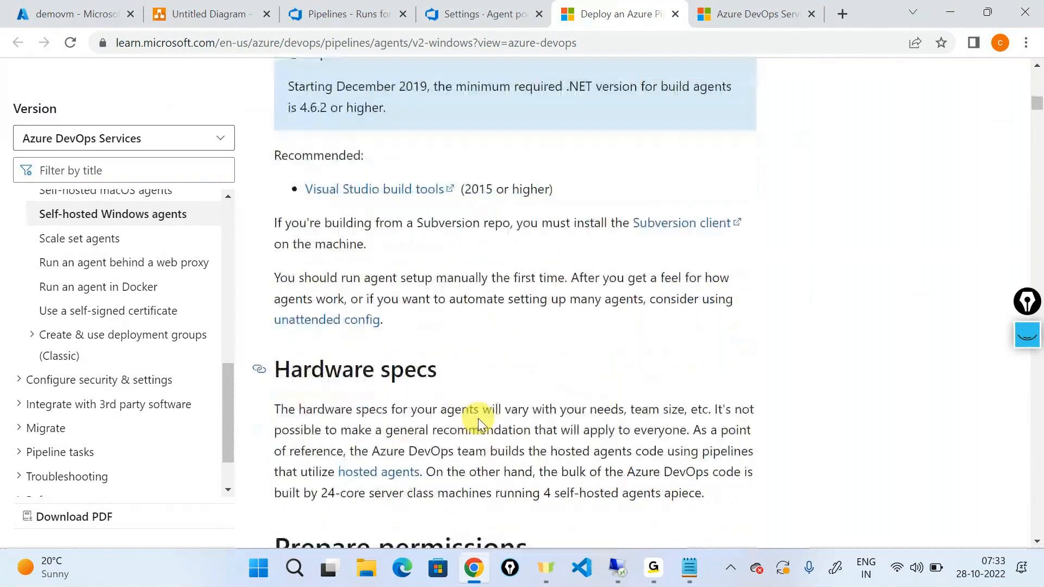
scroll(480, 422, "down", 8)
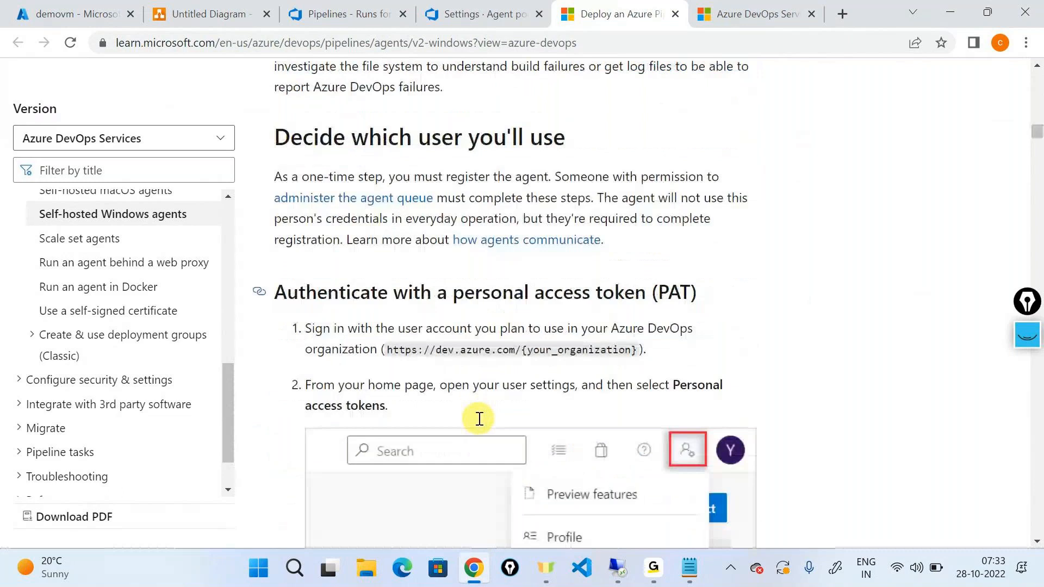
scroll(479, 419, "down", 12)
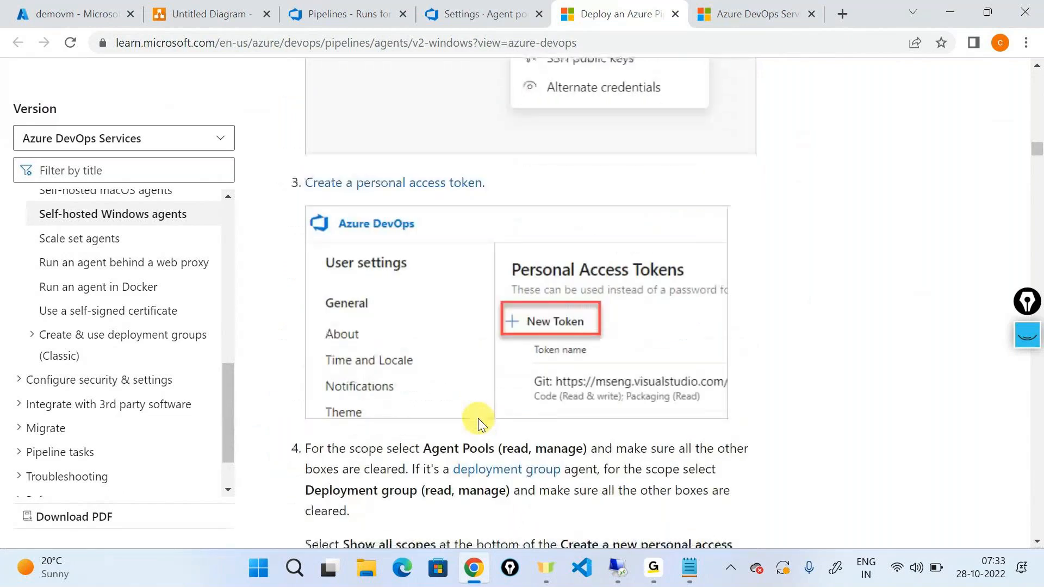
scroll(478, 418, "down", 15)
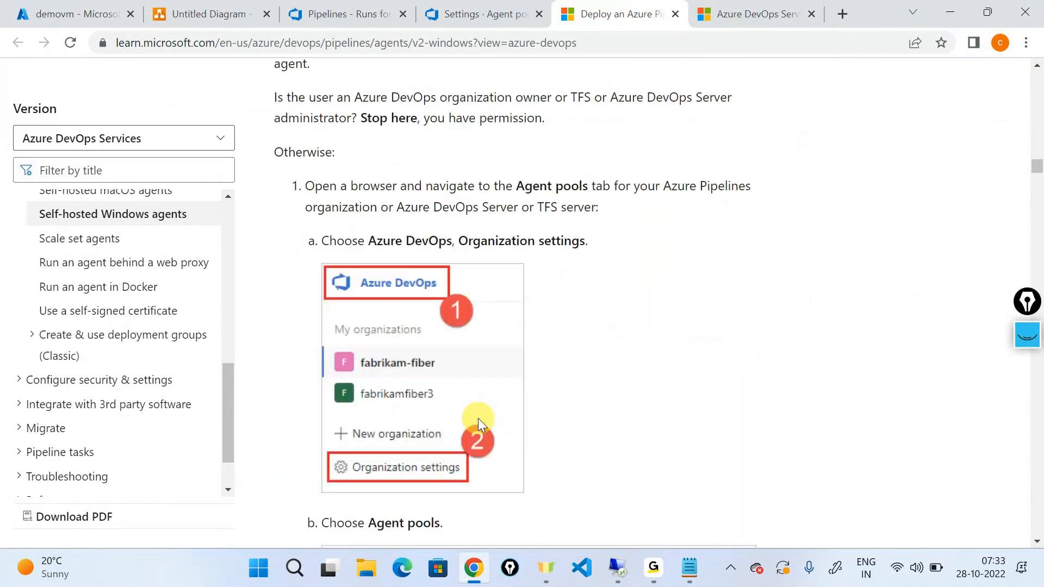
scroll(478, 419, "down", 8)
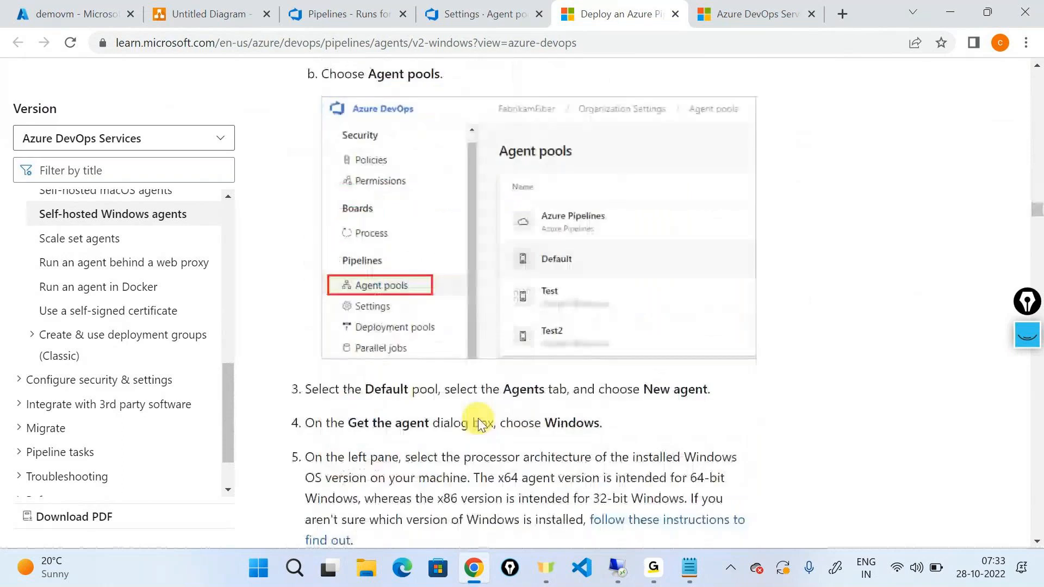
scroll(478, 418, "down", 4)
scroll(479, 418, "down", 10)
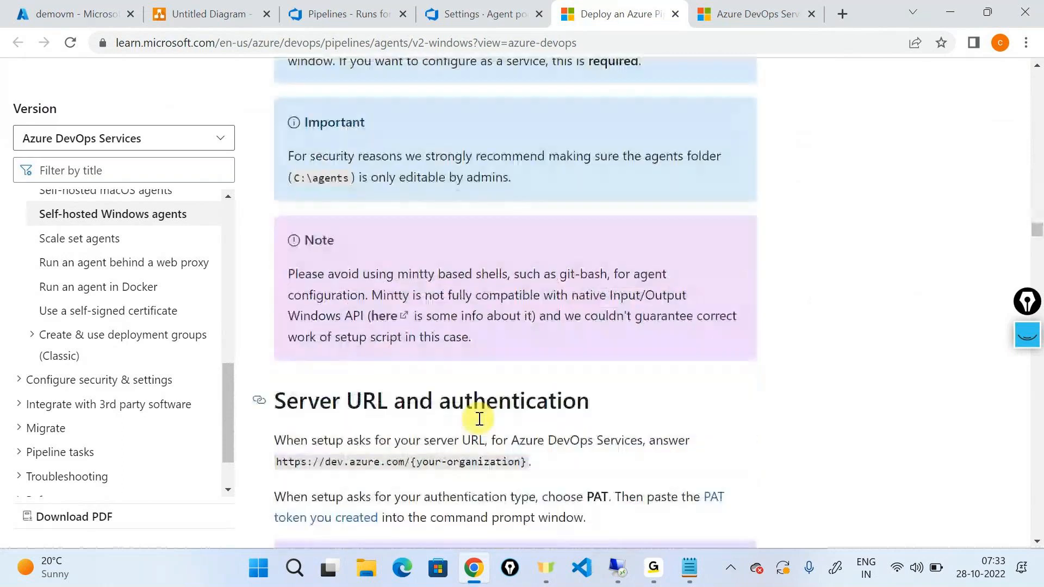
scroll(479, 418, "down", 2)
scroll(479, 419, "up", 20)
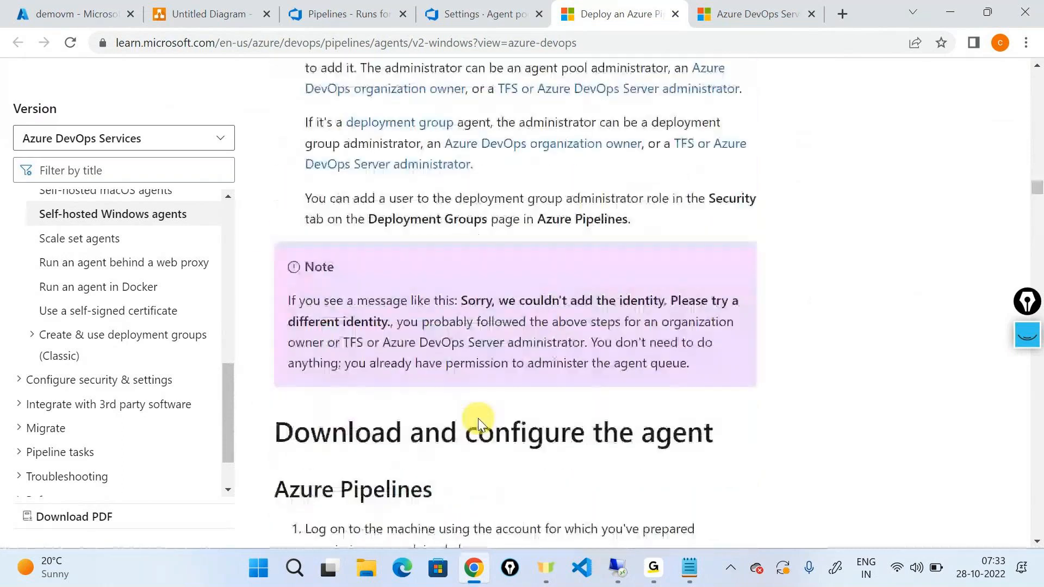
scroll(479, 424, "up", 10)
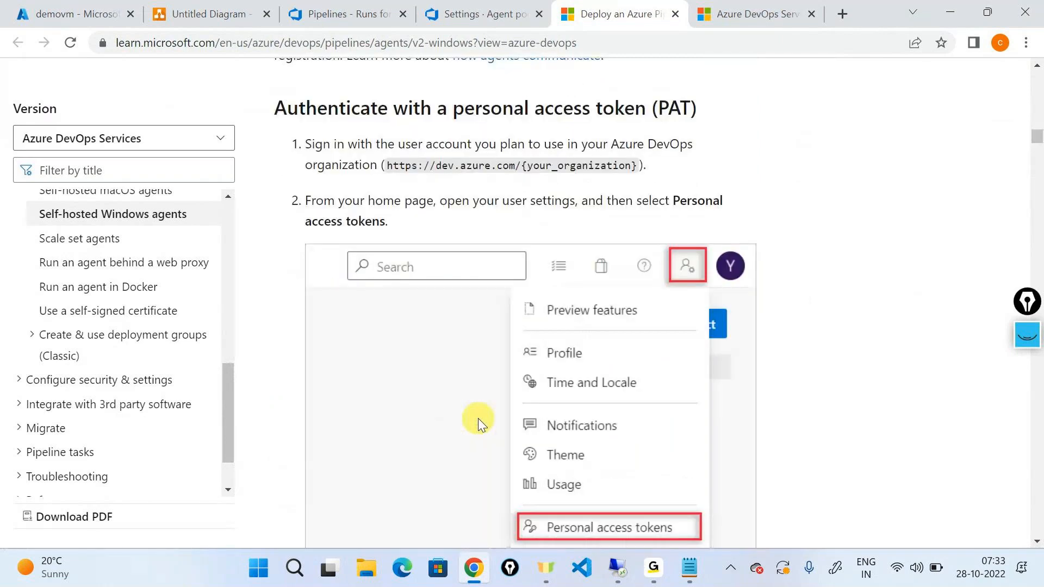
scroll(479, 421, "up", 15)
scroll(479, 419, "up", 6)
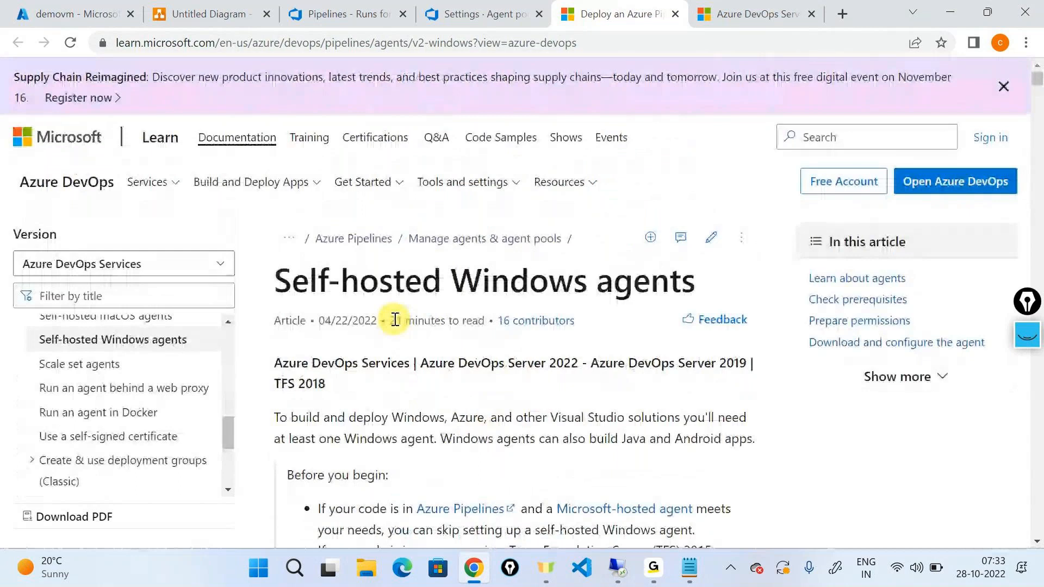
Switch to the remote desktop session, maximize the extracted agent01 folder window and copy its path C:\agent01.
left_click(617, 568)
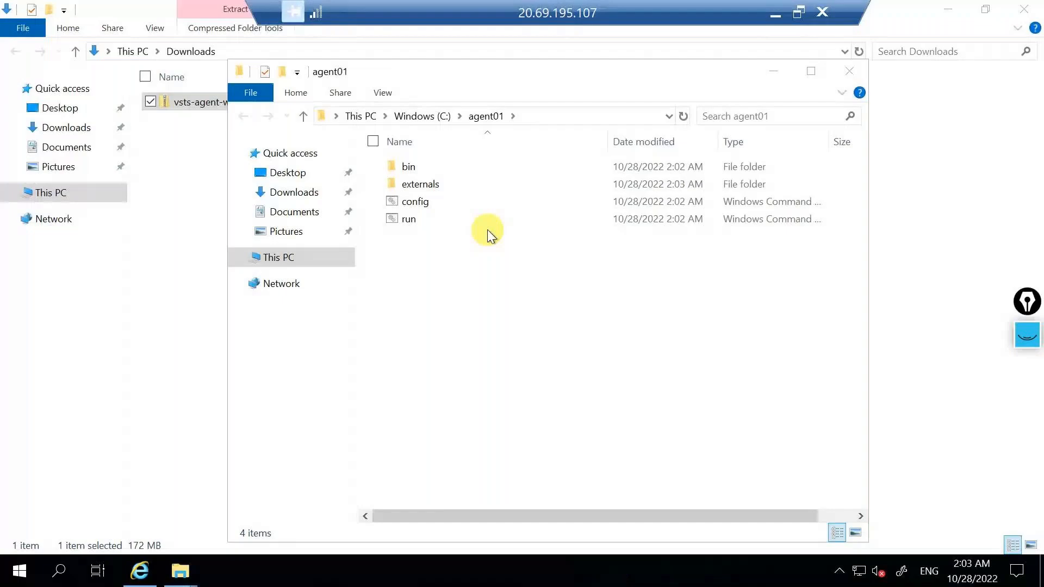
left_click(812, 73)
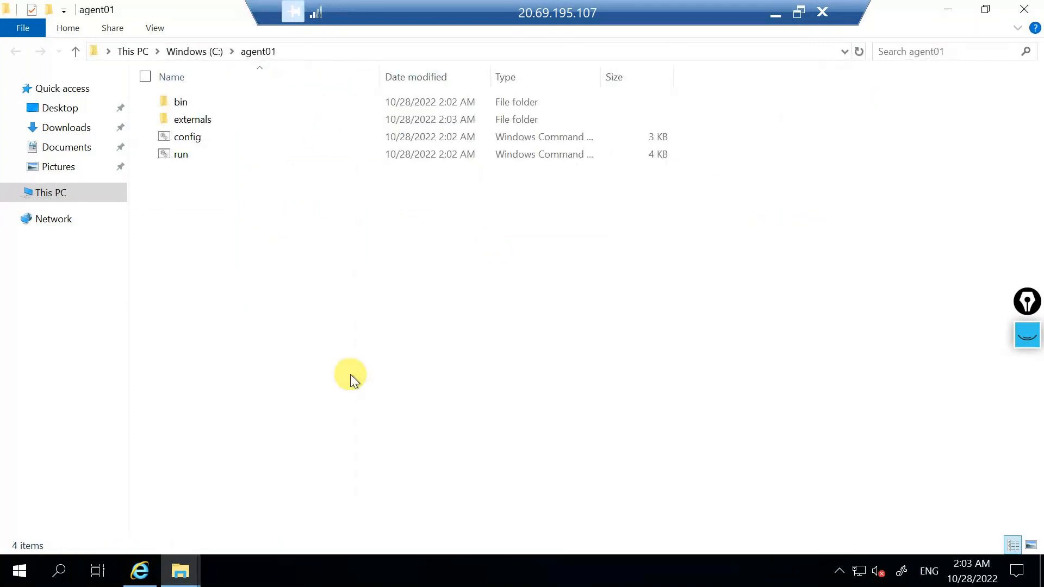
left_click(303, 48)
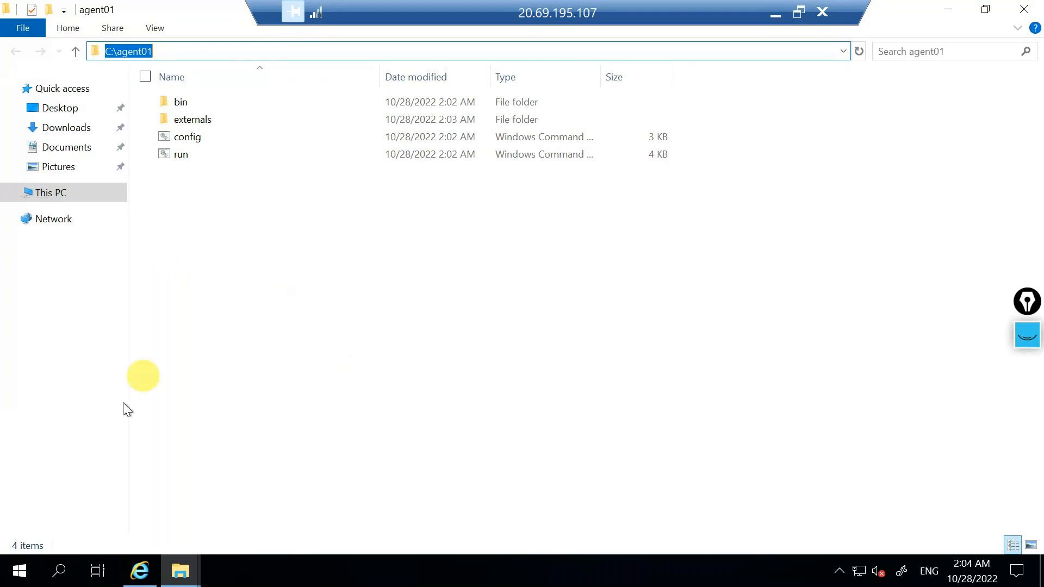
Search for Windows PowerShell on the virtual machine and open it in a maximized window.
left_click(57, 572)
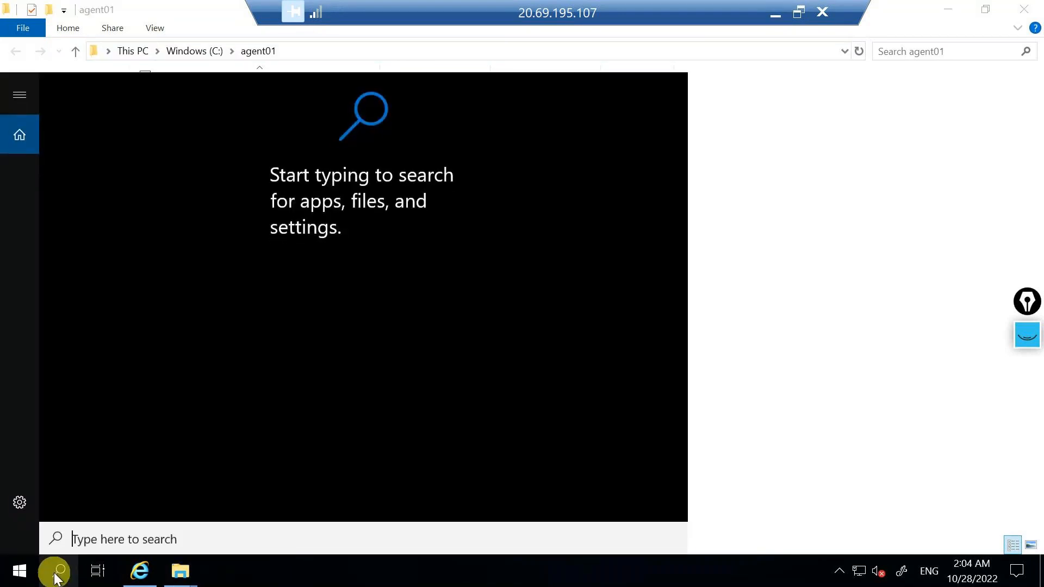
type("p")
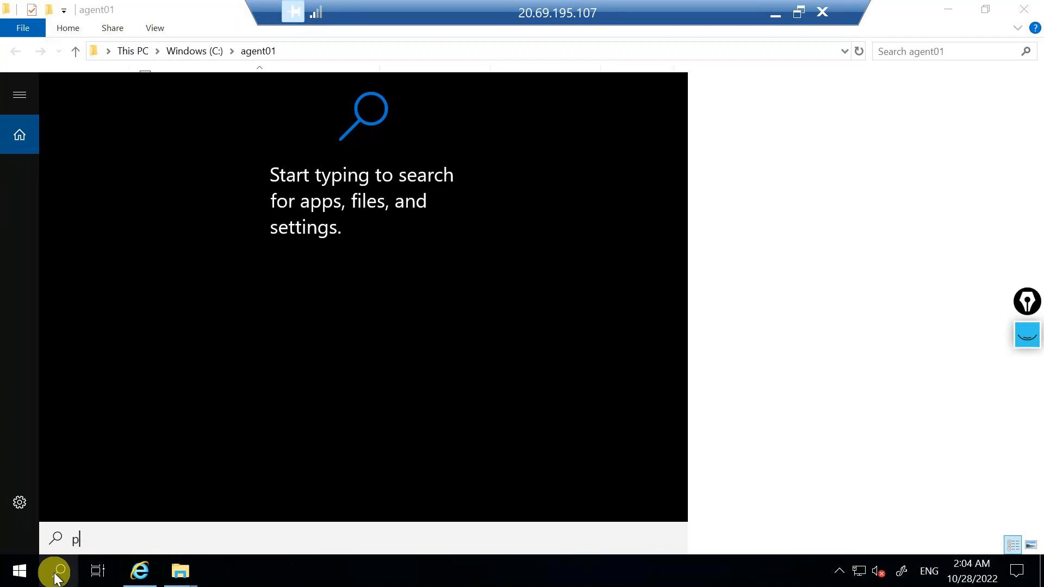
type("ower")
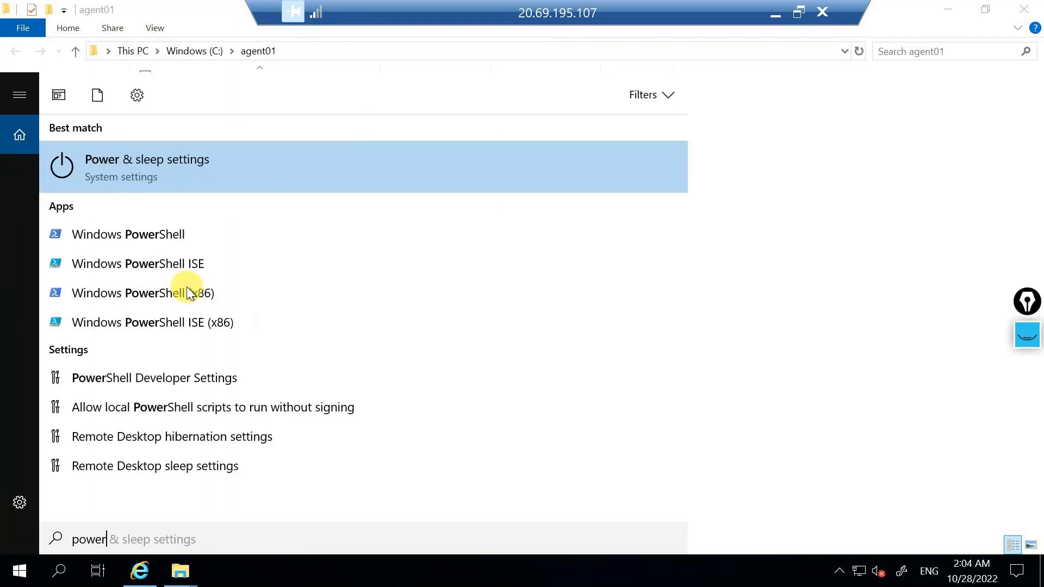
left_click(155, 239)
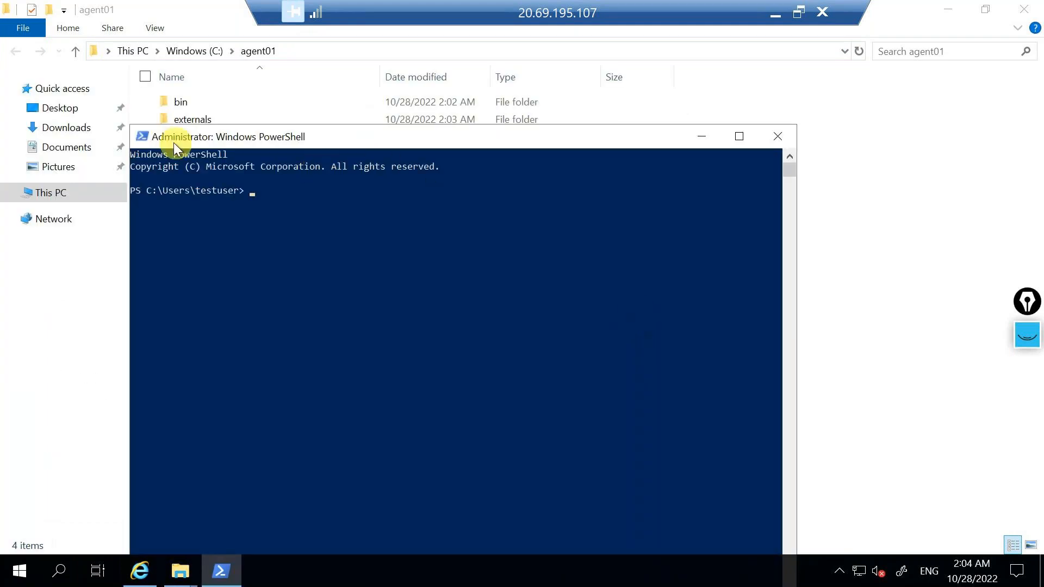
left_click(739, 137)
Change the PowerShell directory to C:\agent01 and clear the console with cls.
type("cd C:\\agent01")
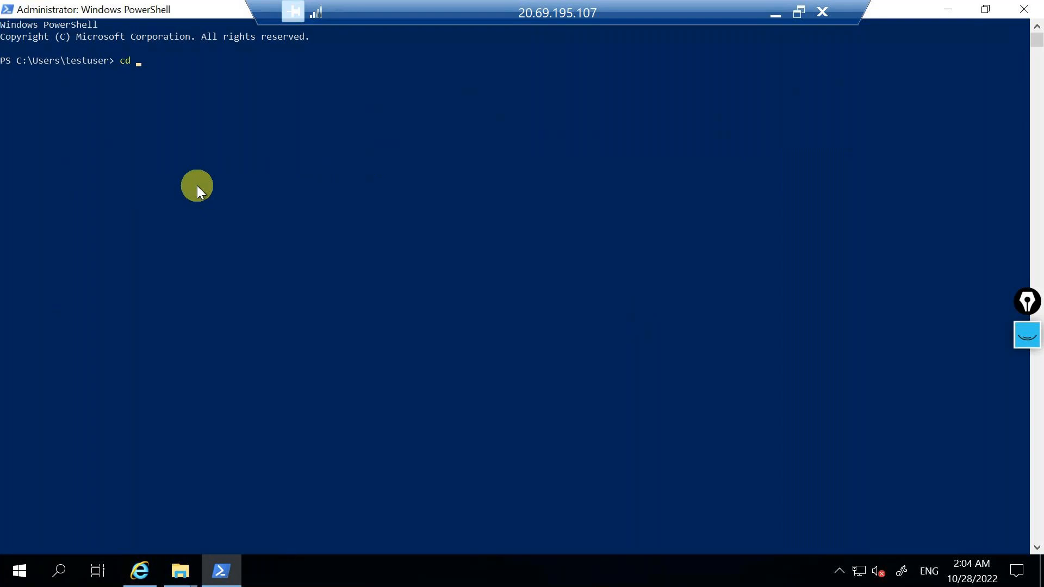
left_click(196, 185)
key("Return")
type("cls")
key("Return")
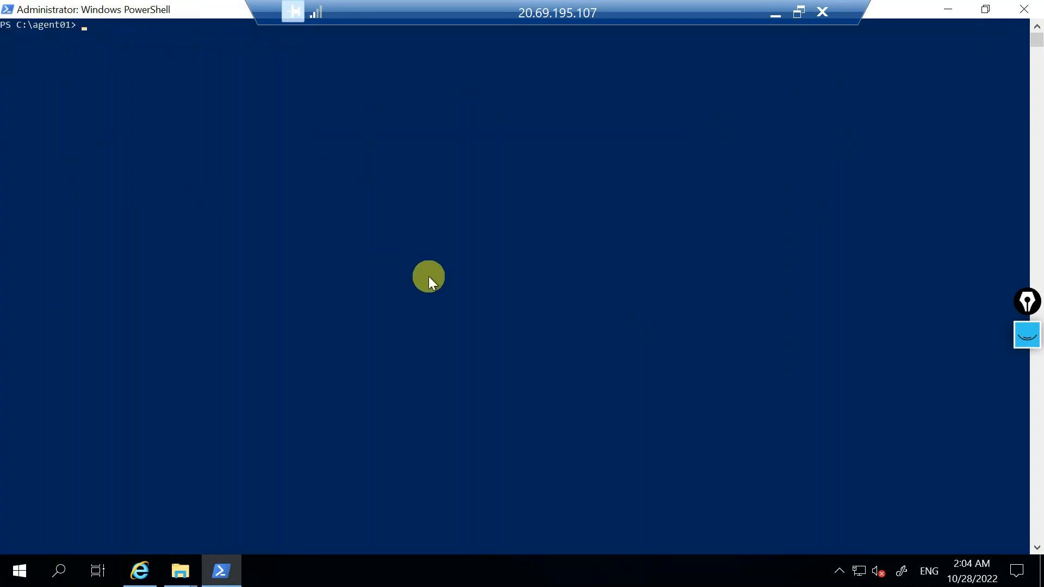
Check the script files in the agent01 folder and run .\config.cmd in PowerShell.
left_click(948, 9)
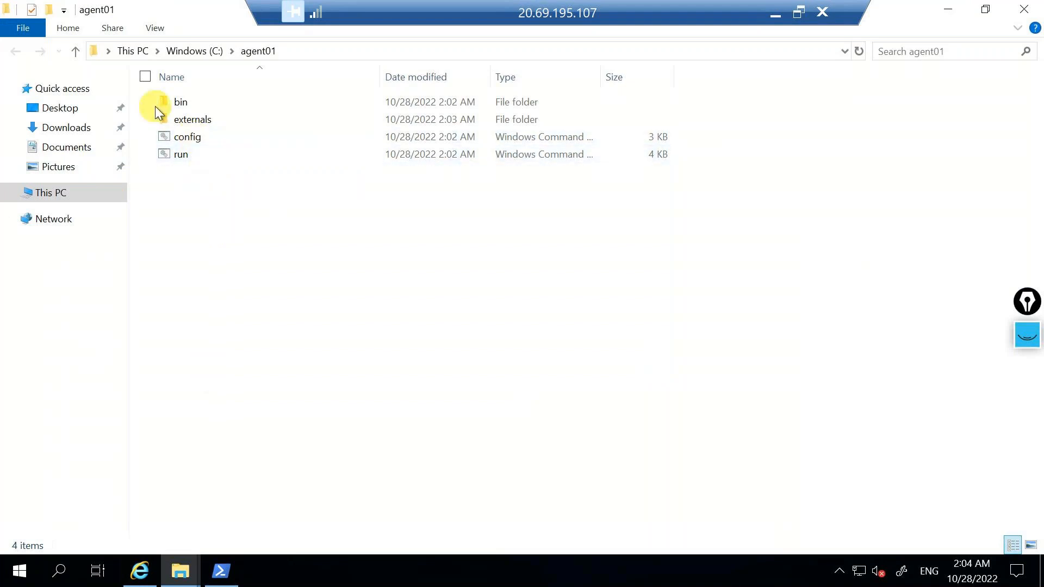
left_click(223, 570)
type(".\\")
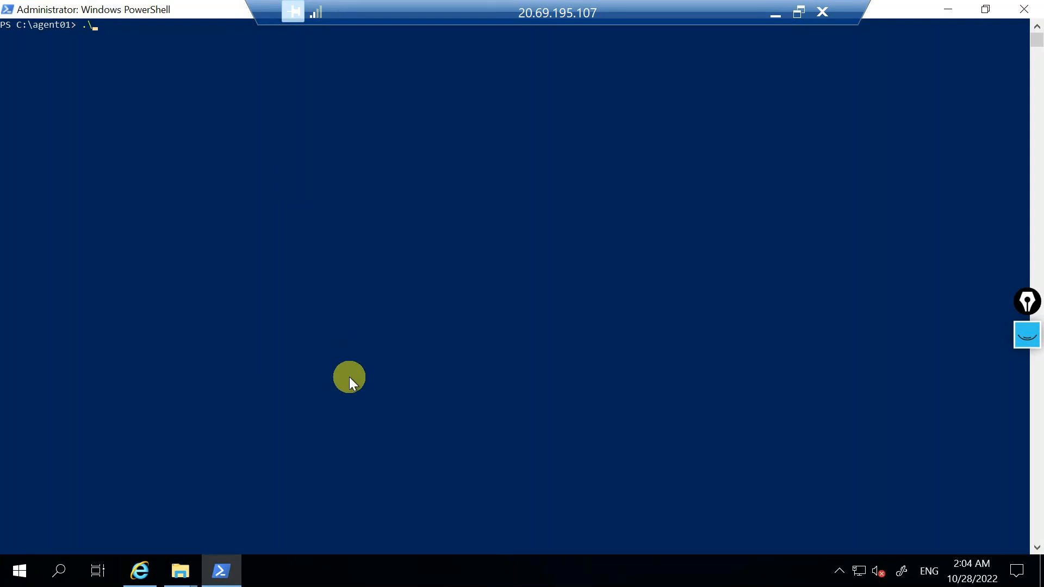
type("config.cmd")
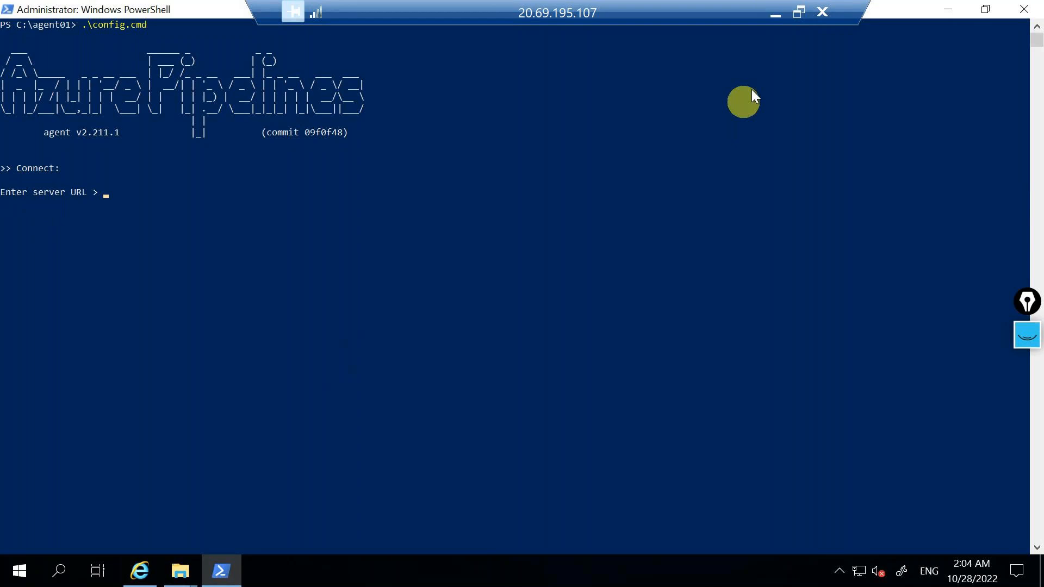
left_click(776, 13)
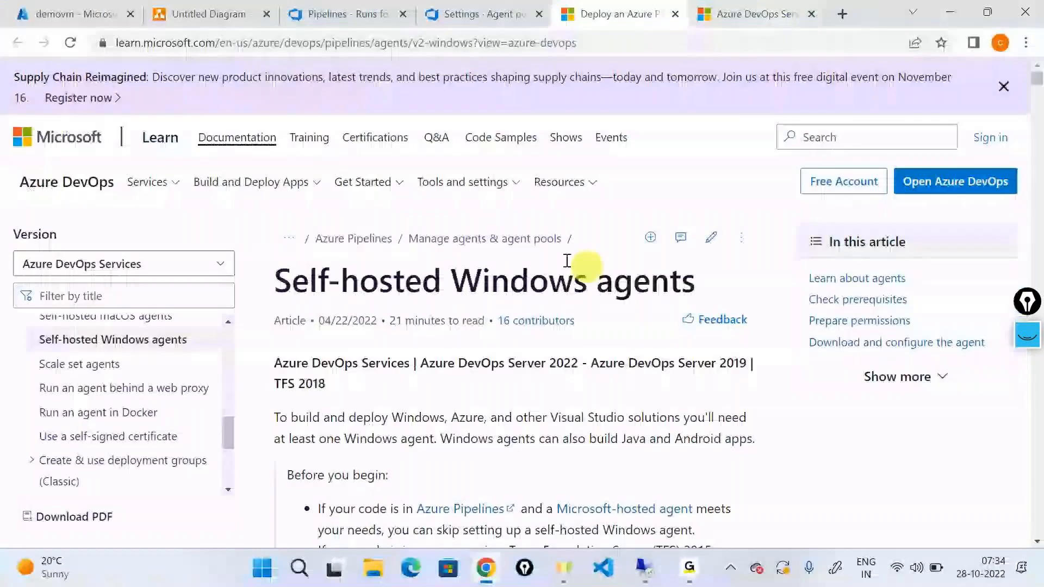
left_click(505, 12)
left_click(326, 14)
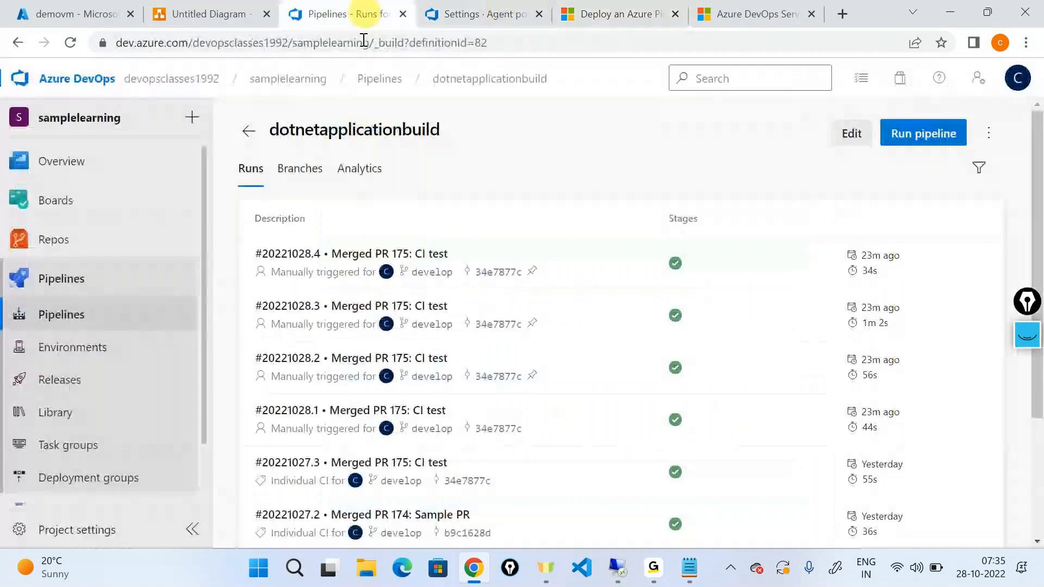
left_click(56, 84)
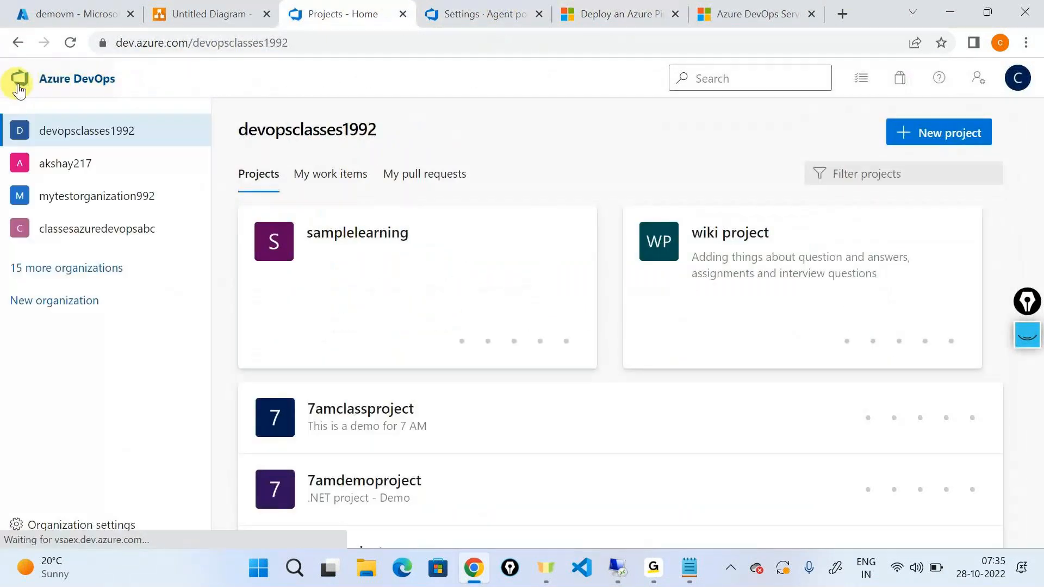
left_click(337, 44)
left_click(405, 49)
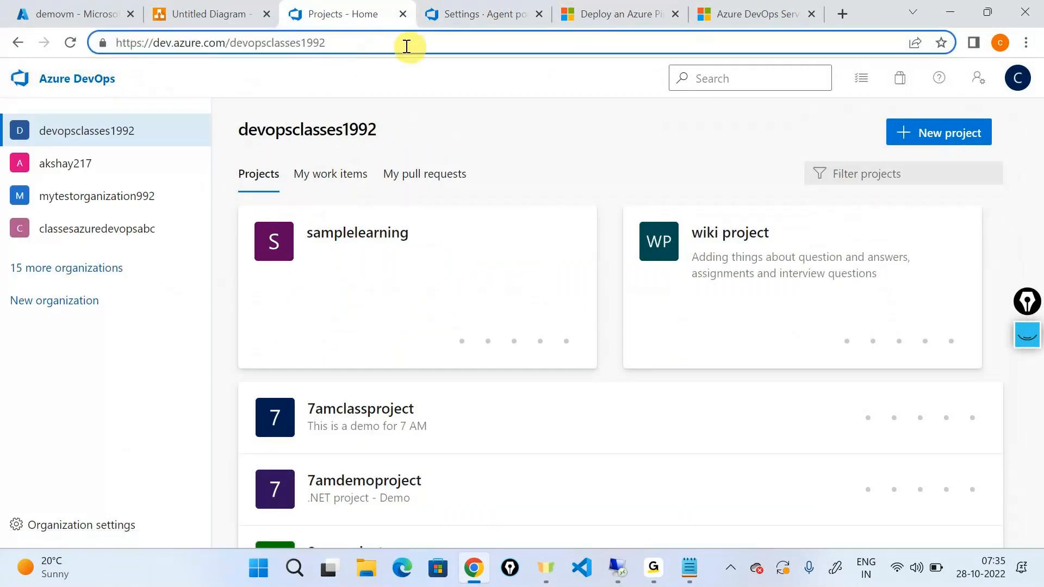
left_click_drag(407, 46, 63, 32)
key("super+c")
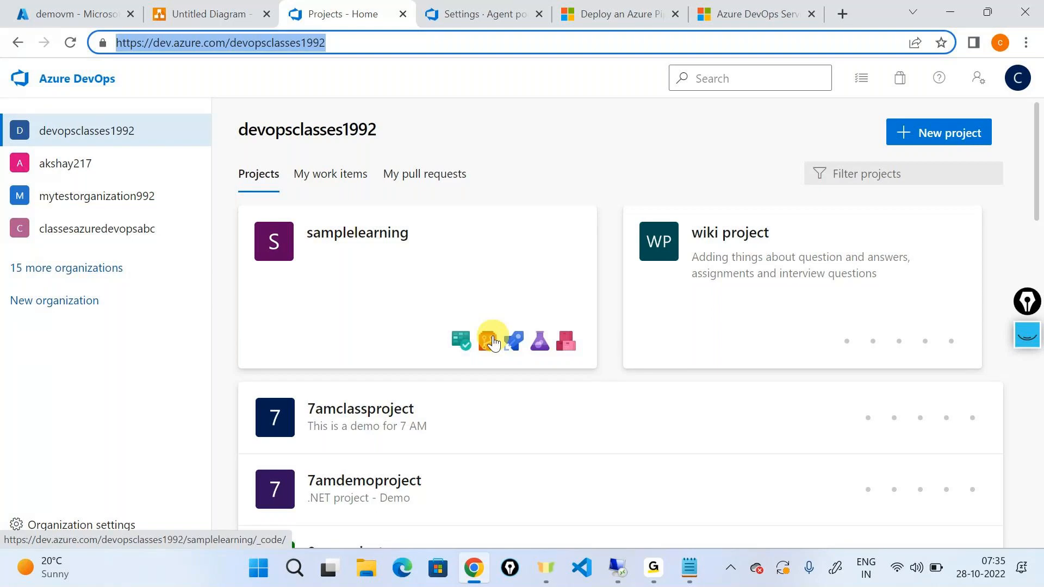
left_click(618, 568)
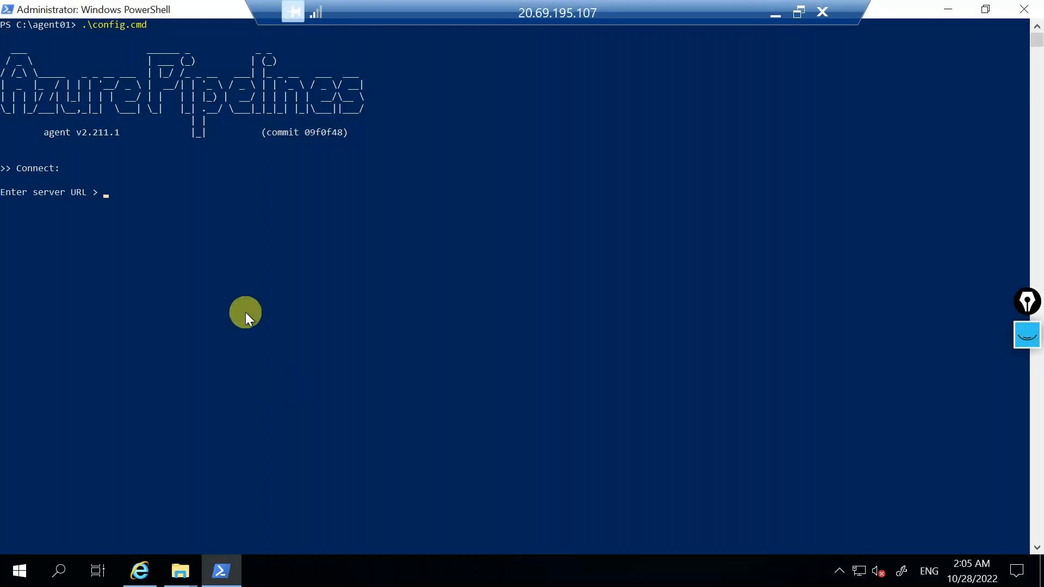
right_click(576, 478)
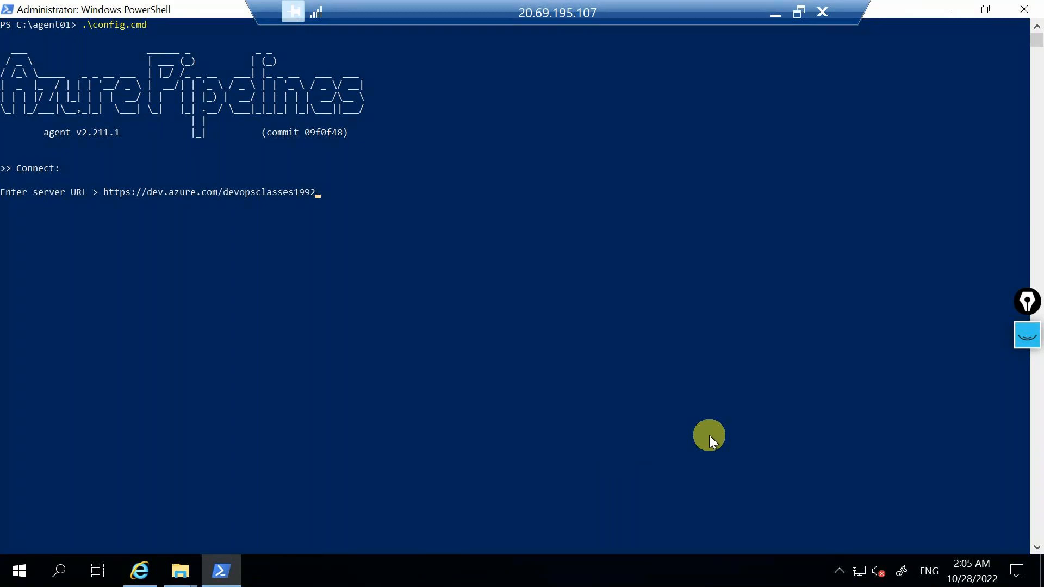
key("Return")
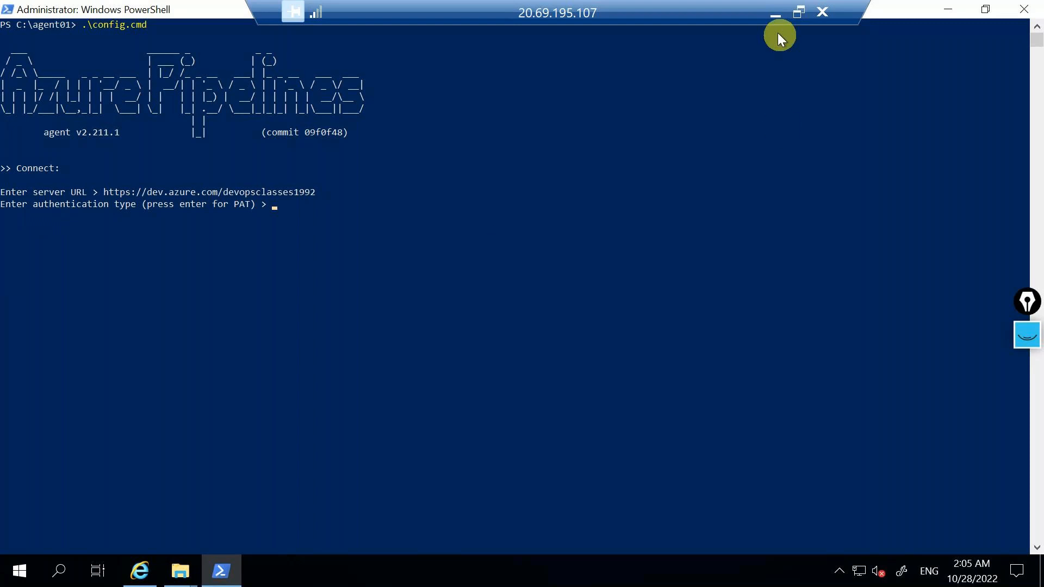
Switch to the diagrams.net drawing, add a second page and place an Azure DevOps icon on it.
left_click(775, 15)
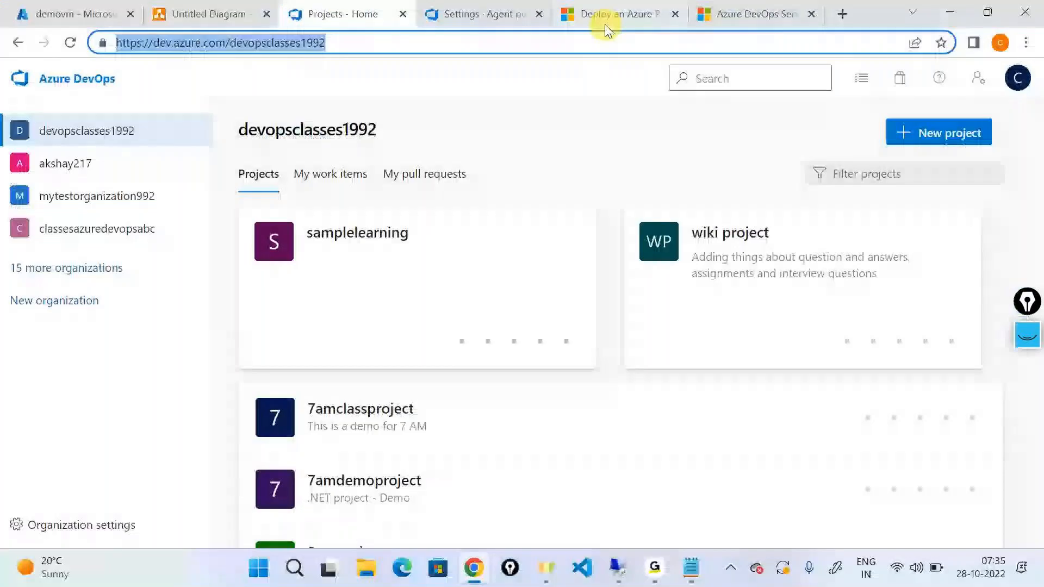
left_click(239, 7)
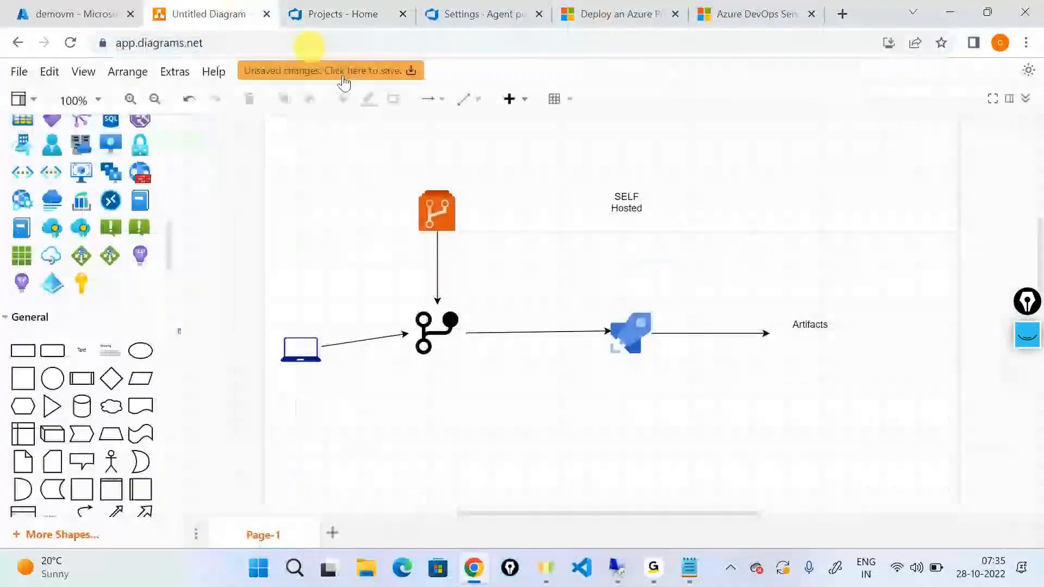
left_click(333, 534)
scroll(21, 228, "up", 10)
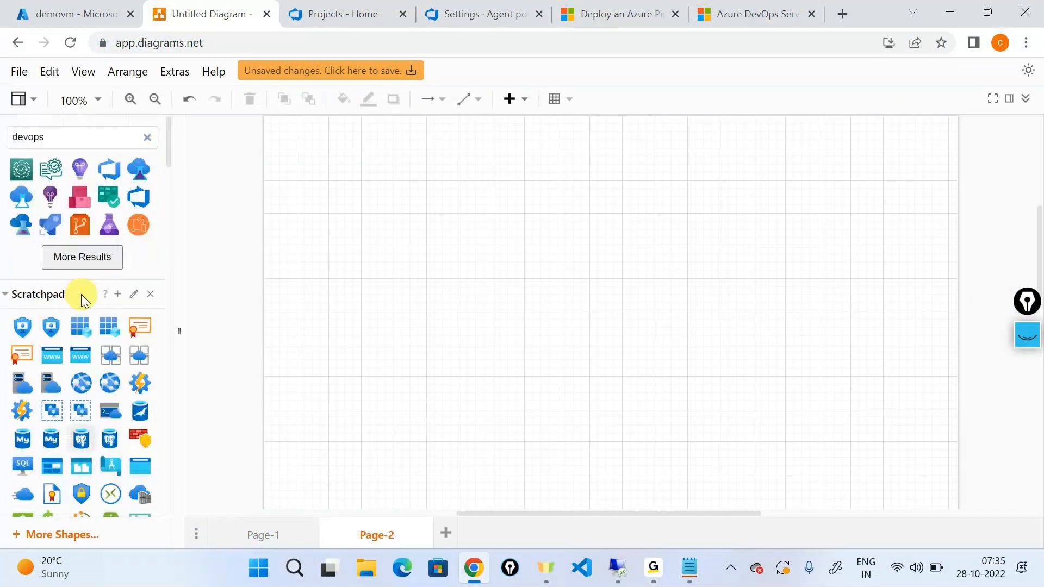
left_click_drag(122, 176, 388, 305)
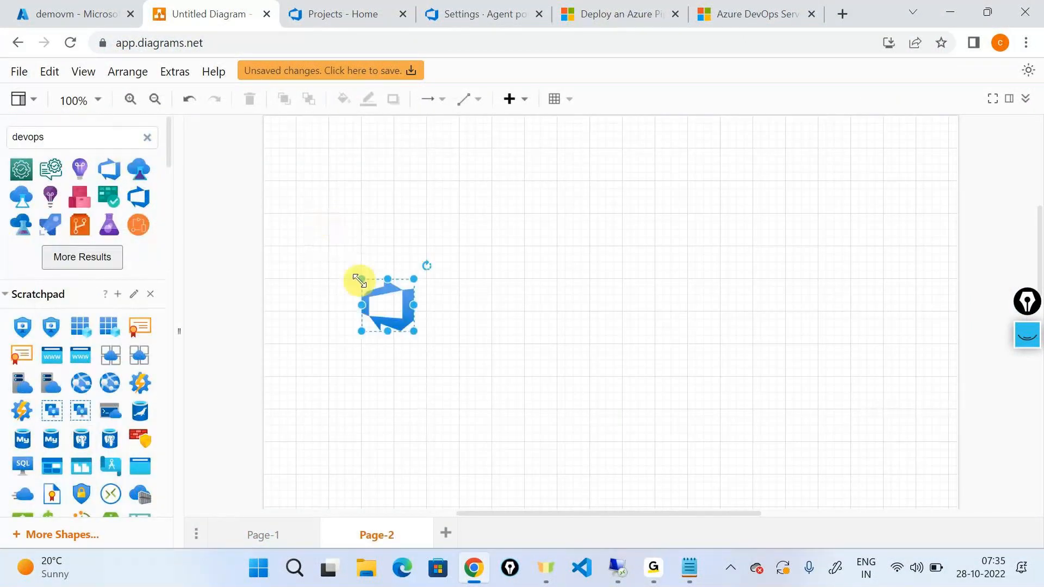
left_click(531, 322)
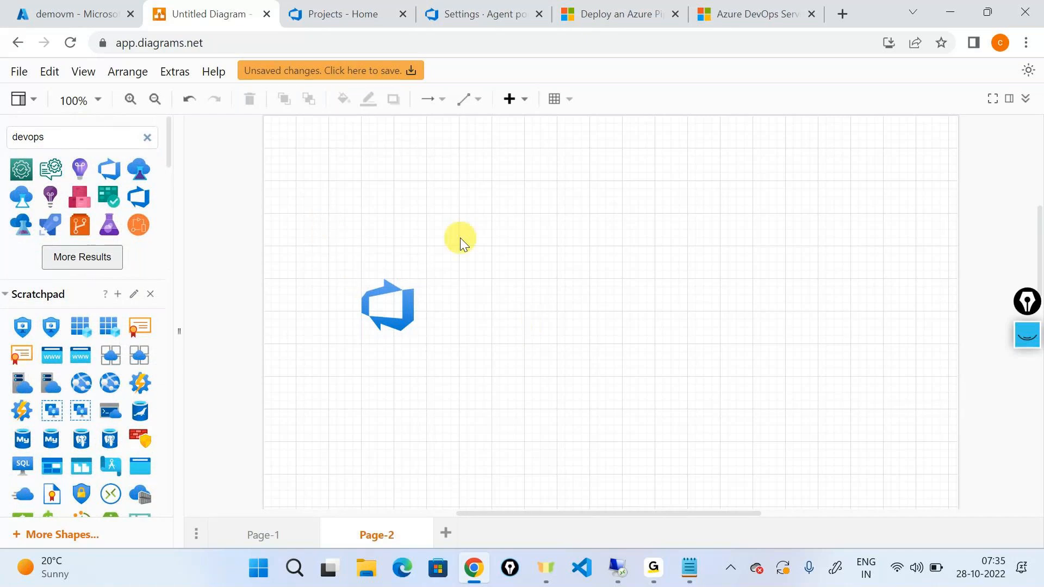
Add a text label reading SaaS below the Azure DevOps icon on Page-2.
scroll(137, 340, "down", 15)
left_click_drag(79, 204, 363, 350)
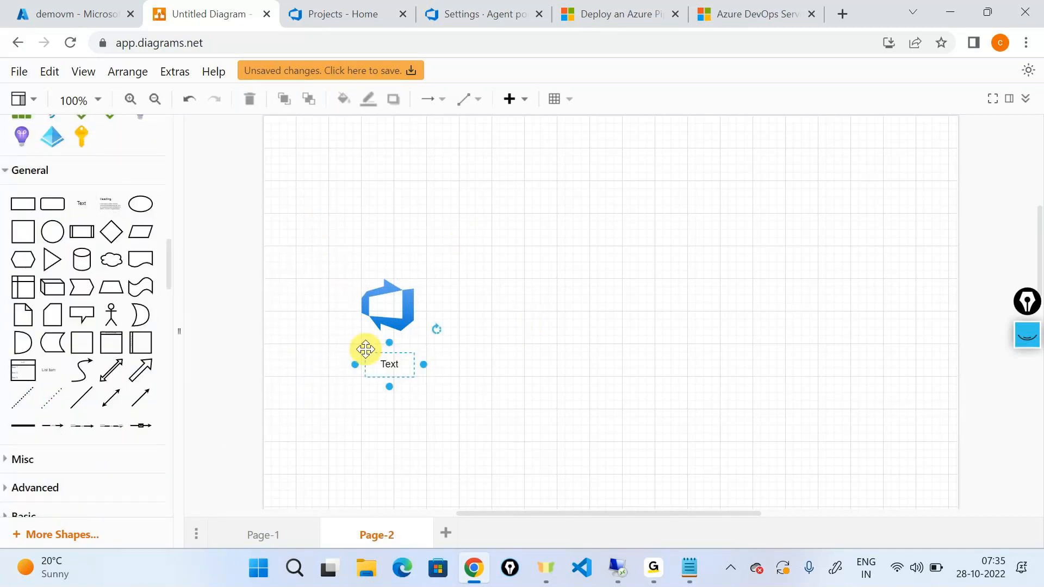
key("F2")
type("SA")
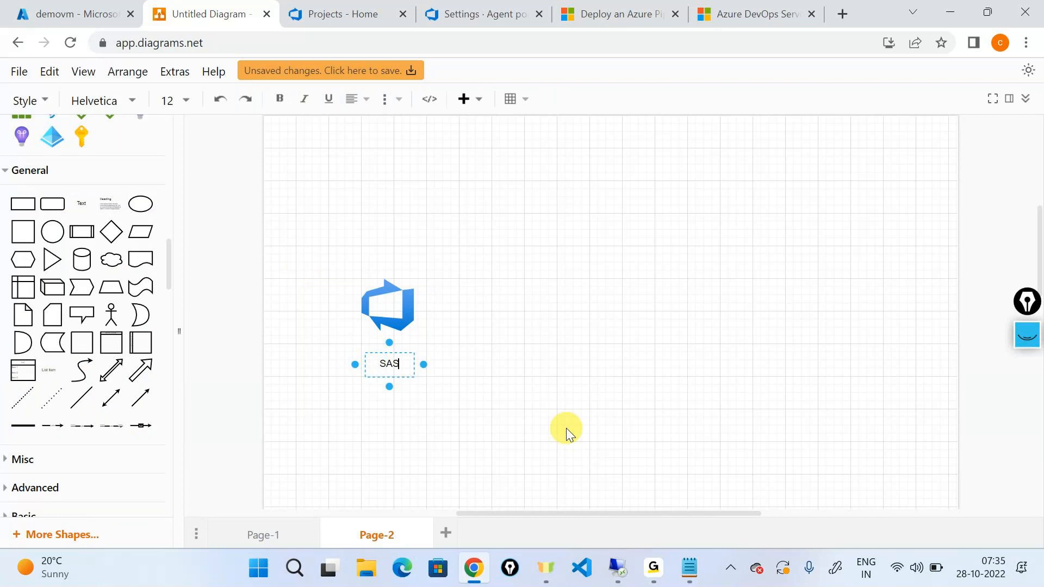
key("BackSpace")
type("aaS")
left_click(566, 434)
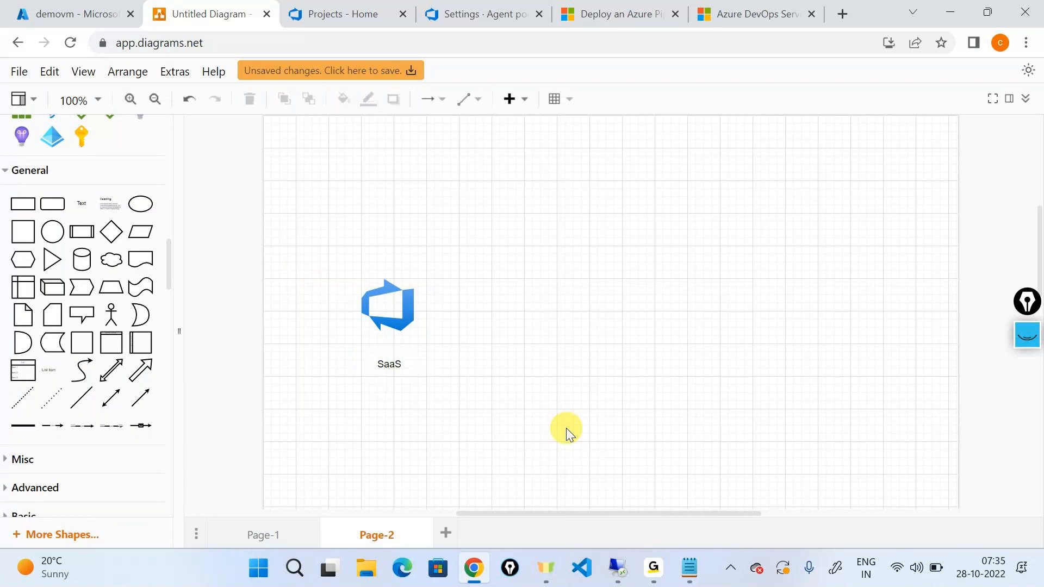
Place a virtual machine icon across from the Azure DevOps icon and draw an arrow from the machine to Azure DevOps.
scroll(68, 256, "up", 3)
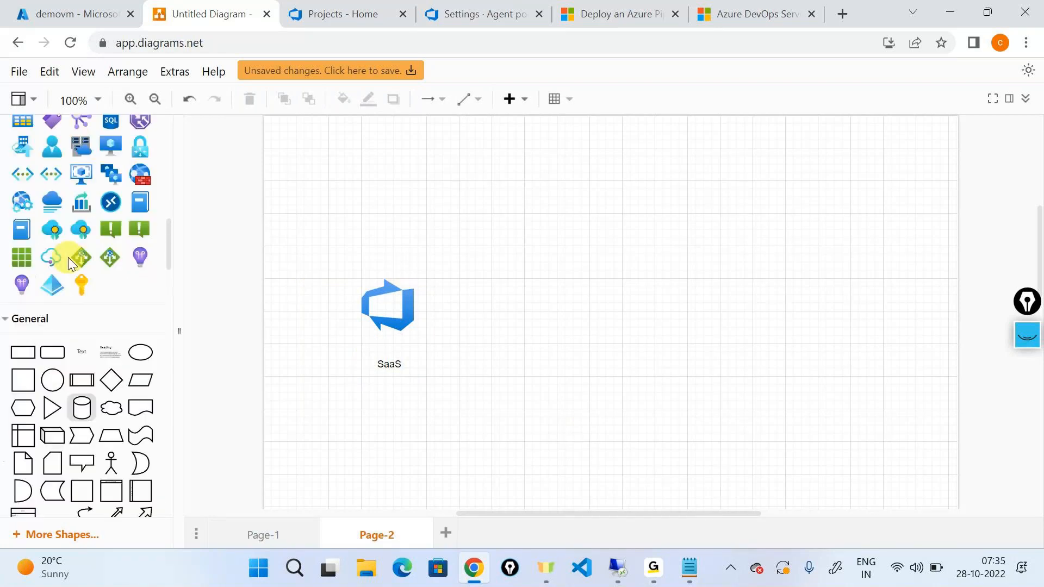
scroll(67, 256, "up", 5)
scroll(67, 257, "down", 2)
scroll(67, 257, "down", 5)
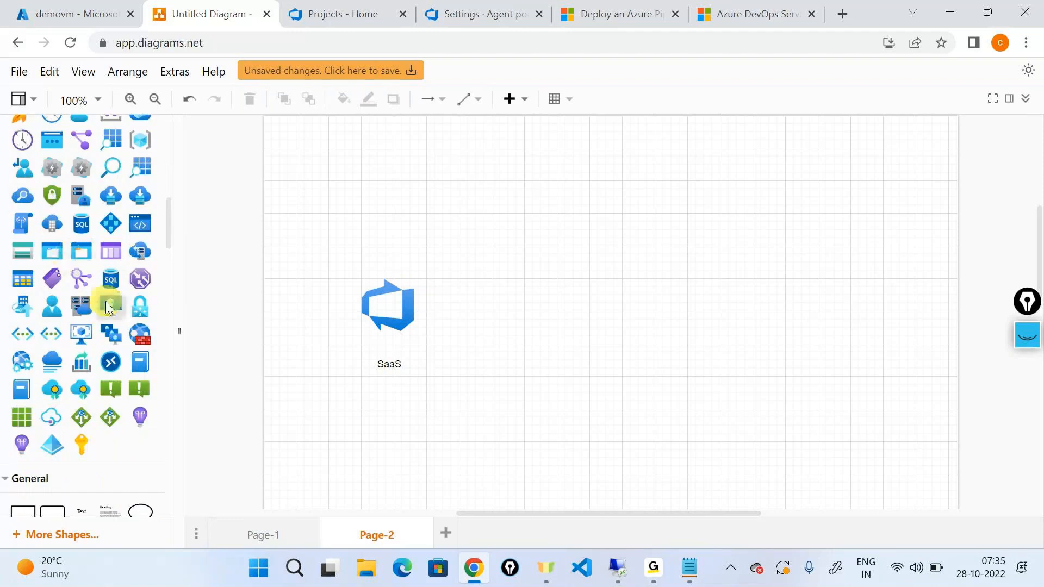
left_click(109, 305)
left_click(571, 176)
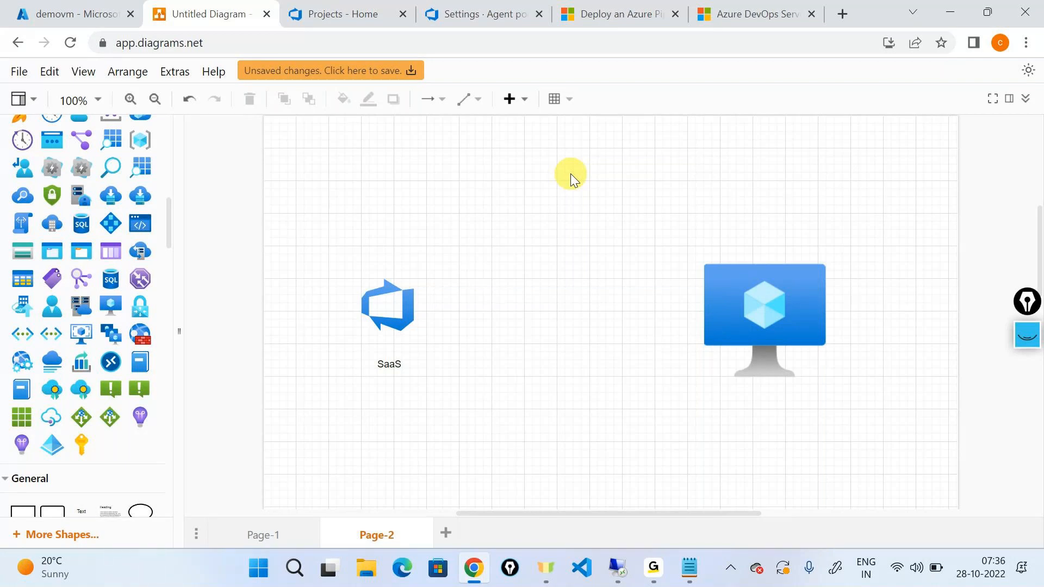
left_click_drag(688, 314, 414, 308)
left_click(474, 375)
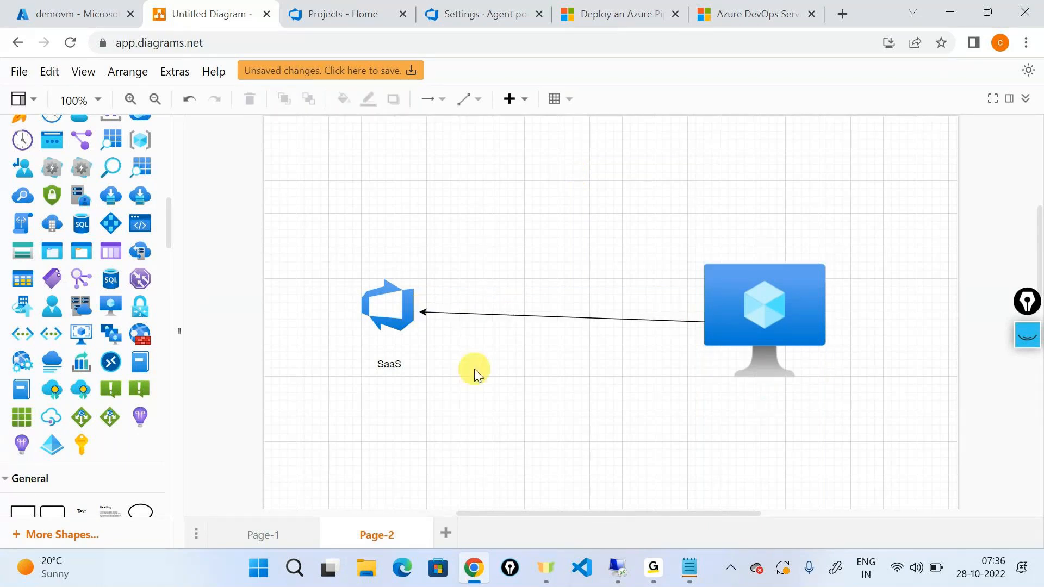
Clear the old screen annotations and sketch a curved arrow from the virtual machine to Azure DevOps with the handwritten label authentication.
left_click(1027, 334)
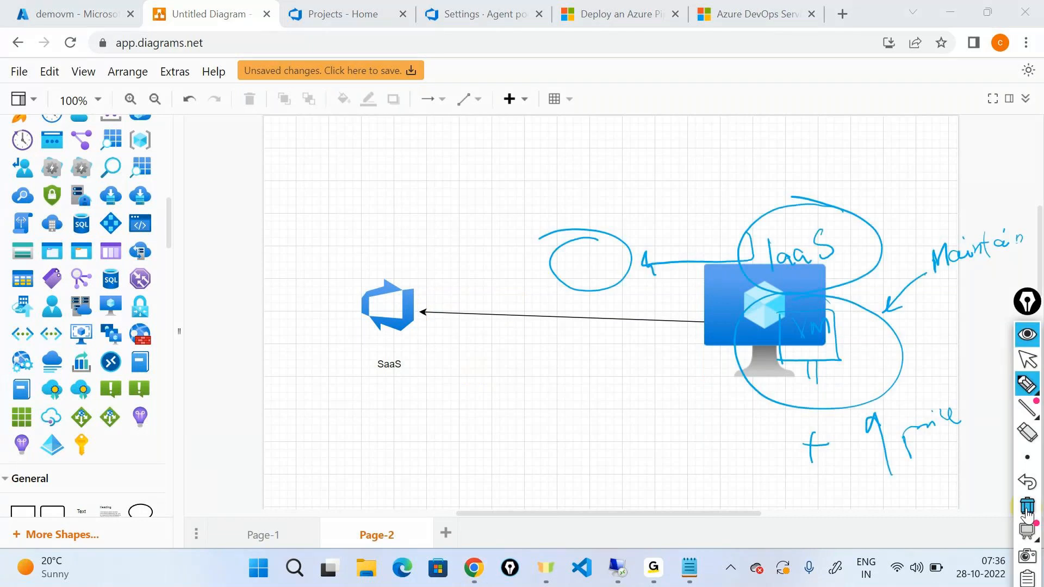
left_click(1026, 511)
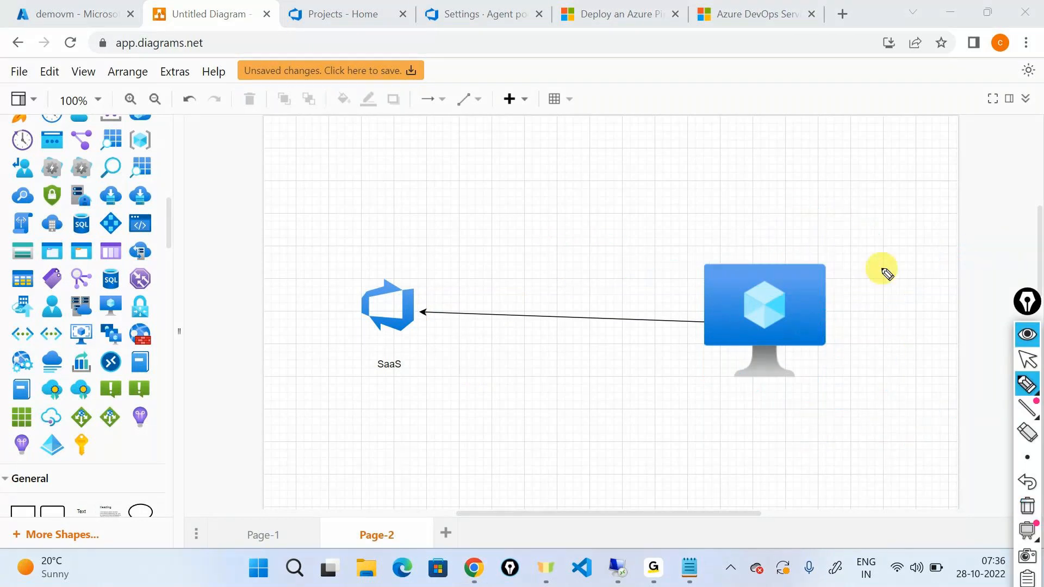
mouse_move(749, 263)
left_mouse_down()
mouse_move(449, 156)
mouse_move(373, 265)
mouse_move(407, 243)
left_mouse_up()
mouse_move(469, 196)
left_mouse_down()
mouse_move(520, 188)
mouse_move(537, 173)
mouse_move(556, 180)
mouse_move(559, 156)
mouse_move(639, 142)
left_mouse_up()
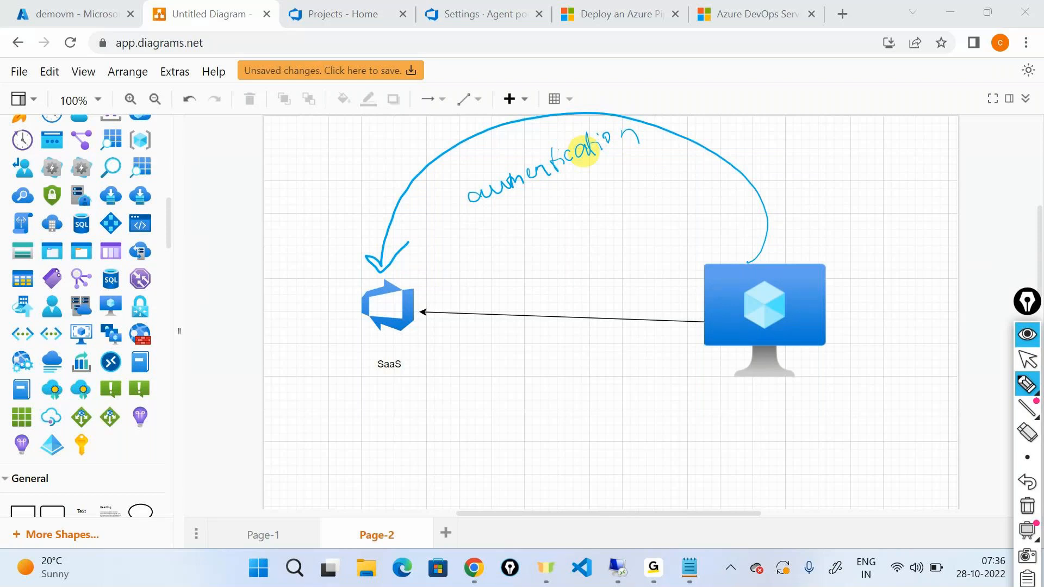
Handwrite a boxed PAT note expanded as Personal access token, with an arrow to the virtual machine, and erase all screen annotations.
mouse_move(690, 441)
left_mouse_down()
mouse_move(728, 374)
mouse_move(734, 383)
left_mouse_up()
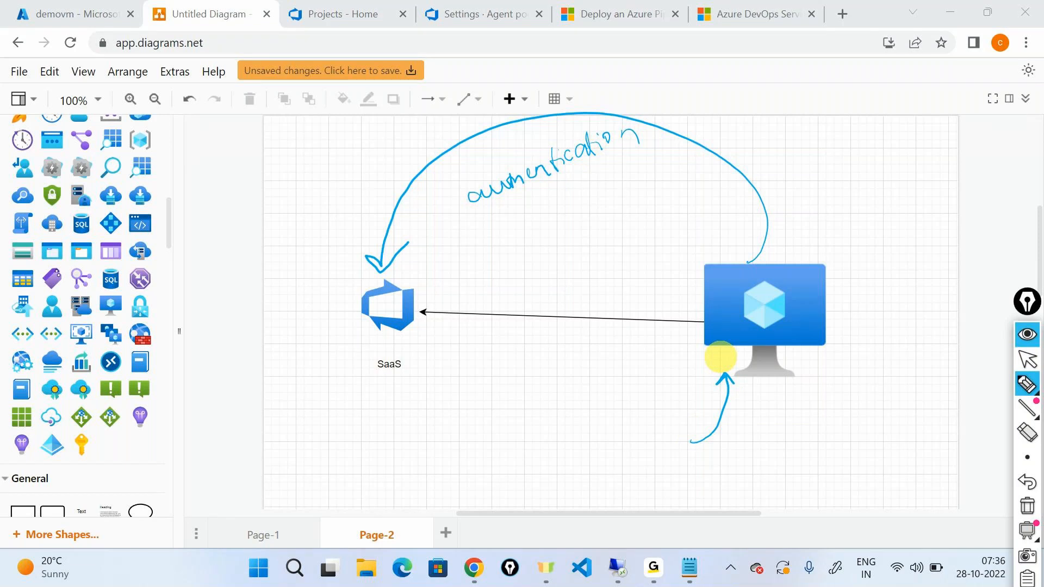
left_click_drag(482, 374, 488, 409)
mouse_move(482, 383)
left_mouse_down()
mouse_move(491, 374)
mouse_move(489, 391)
mouse_move(533, 368)
mouse_move(549, 384)
mouse_move(562, 345)
mouse_move(555, 406)
mouse_move(496, 436)
mouse_move(524, 461)
mouse_move(587, 462)
mouse_move(686, 427)
left_mouse_up()
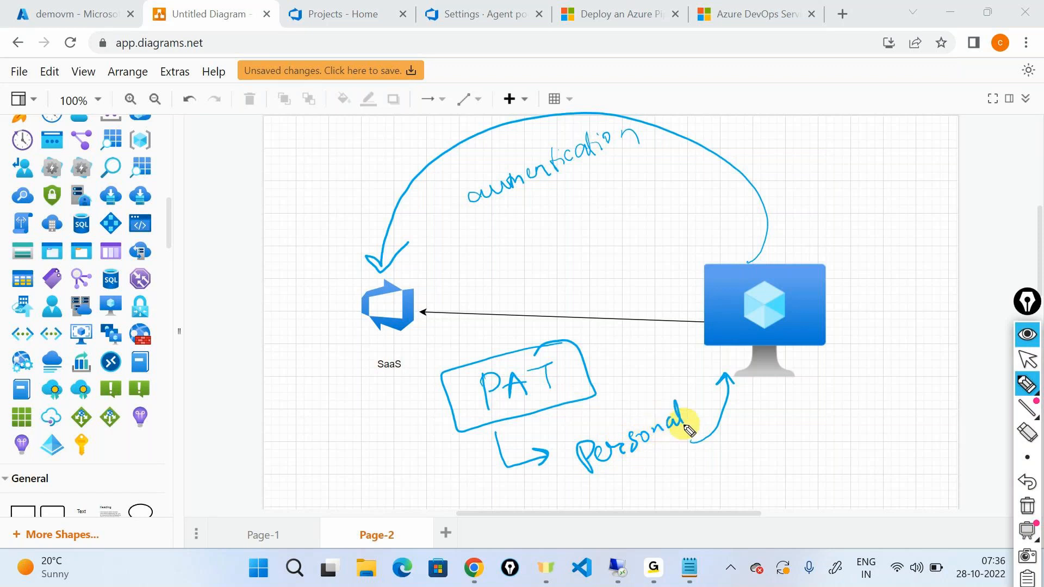
mouse_move(663, 471)
left_mouse_down()
mouse_move(797, 413)
mouse_move(684, 488)
left_mouse_up()
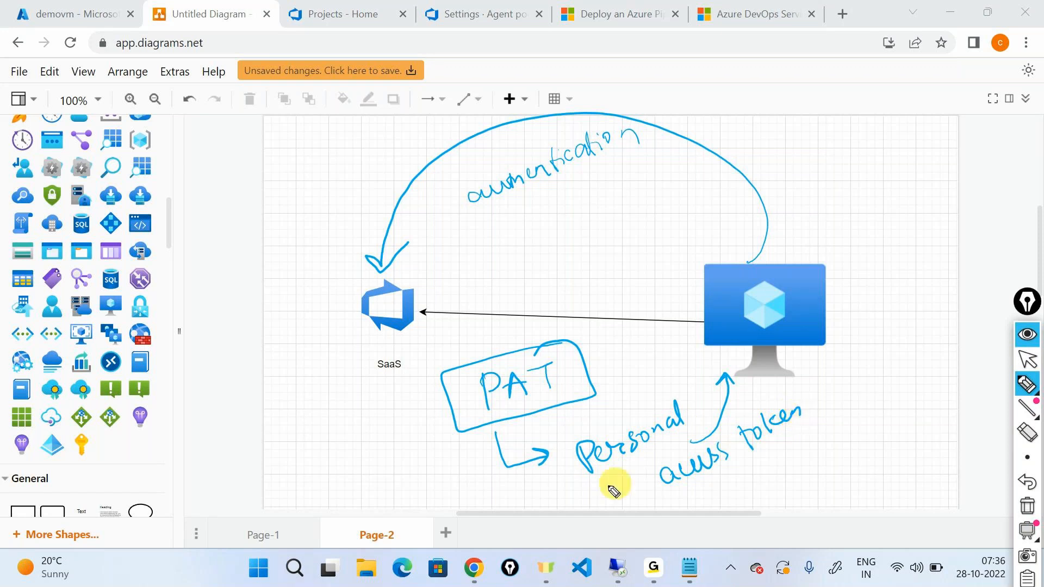
left_click_drag(589, 484, 647, 461)
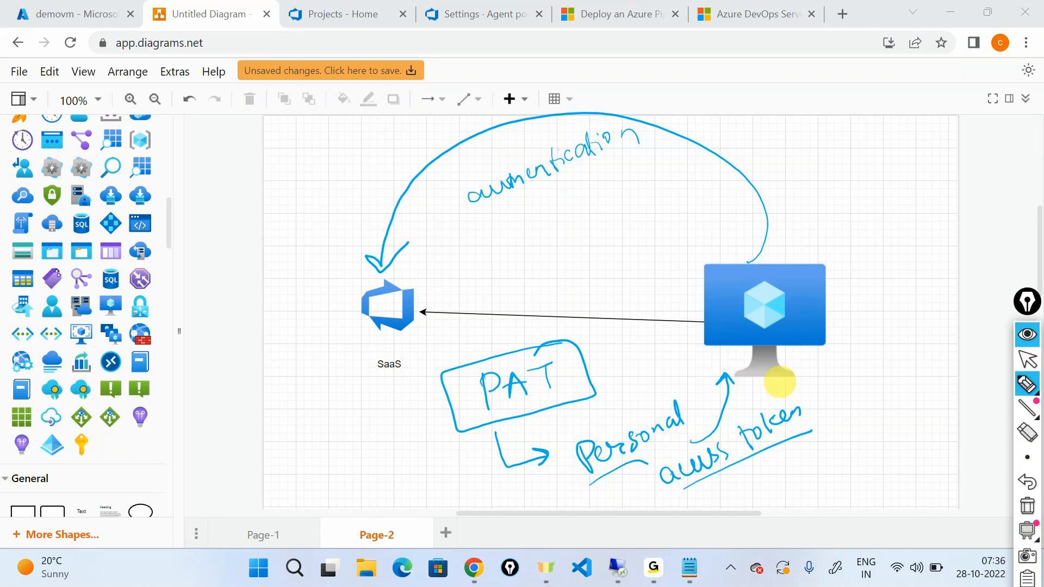
left_click(1027, 506)
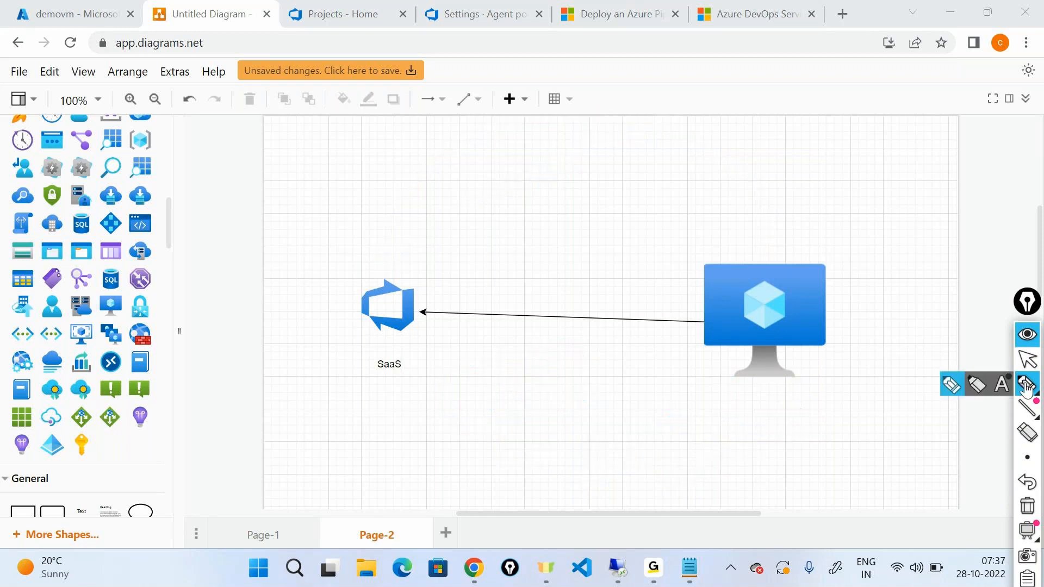
Return to the remote session and accept the default PAT authentication type for the agent configuration.
left_click(617, 568)
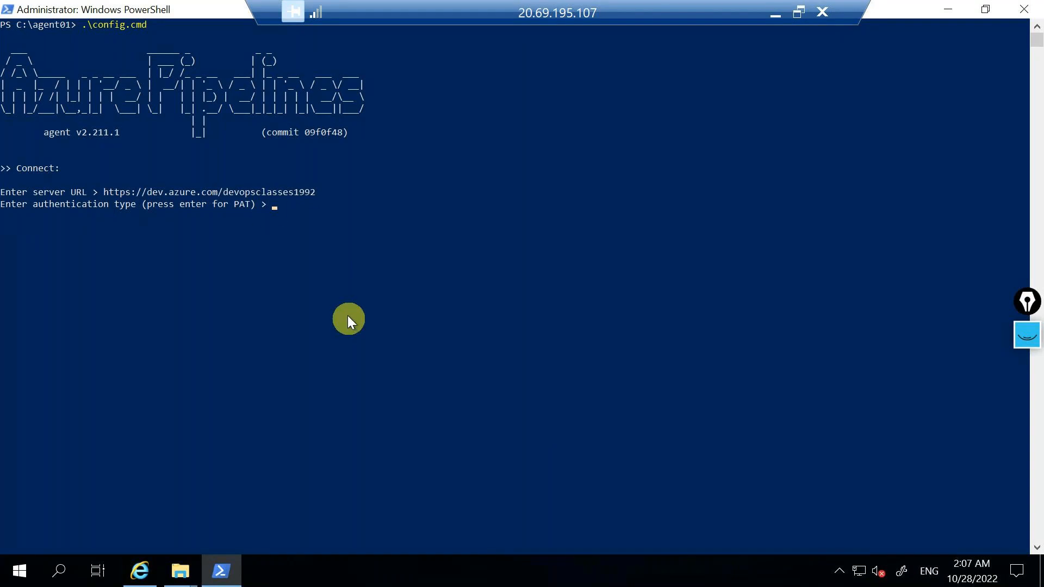
left_click(274, 206)
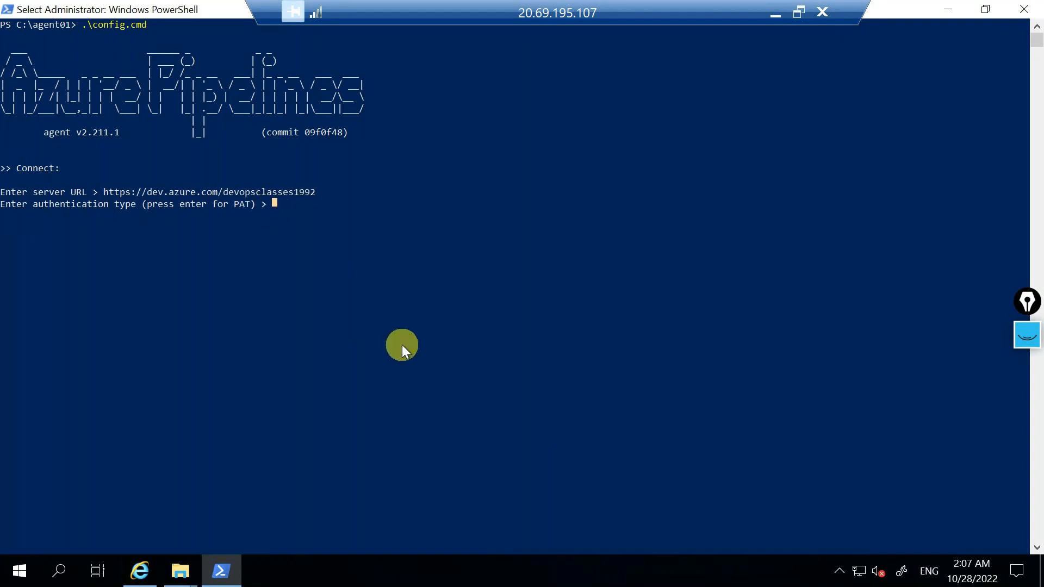
key("Return")
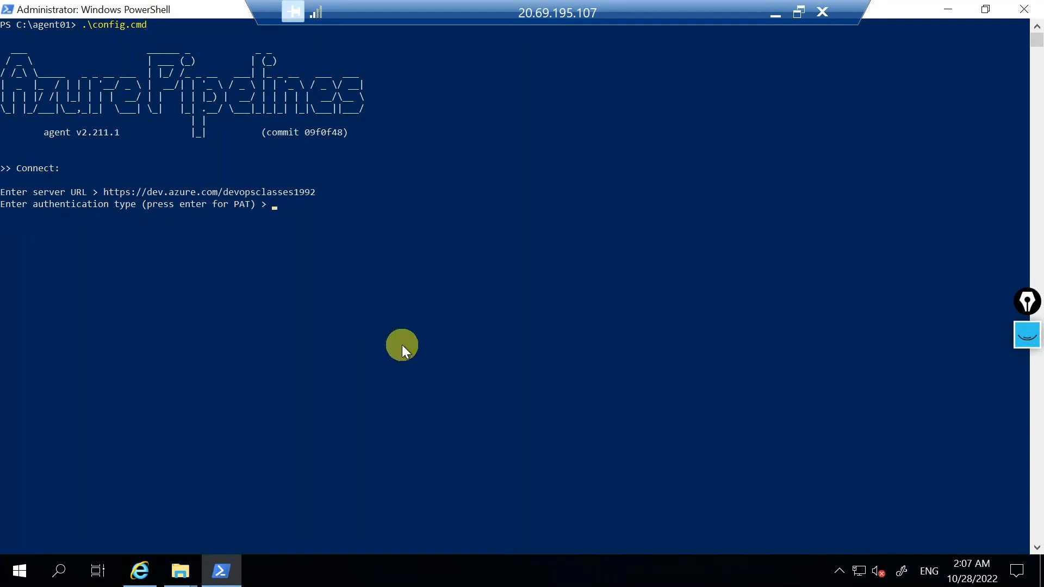
key("Return")
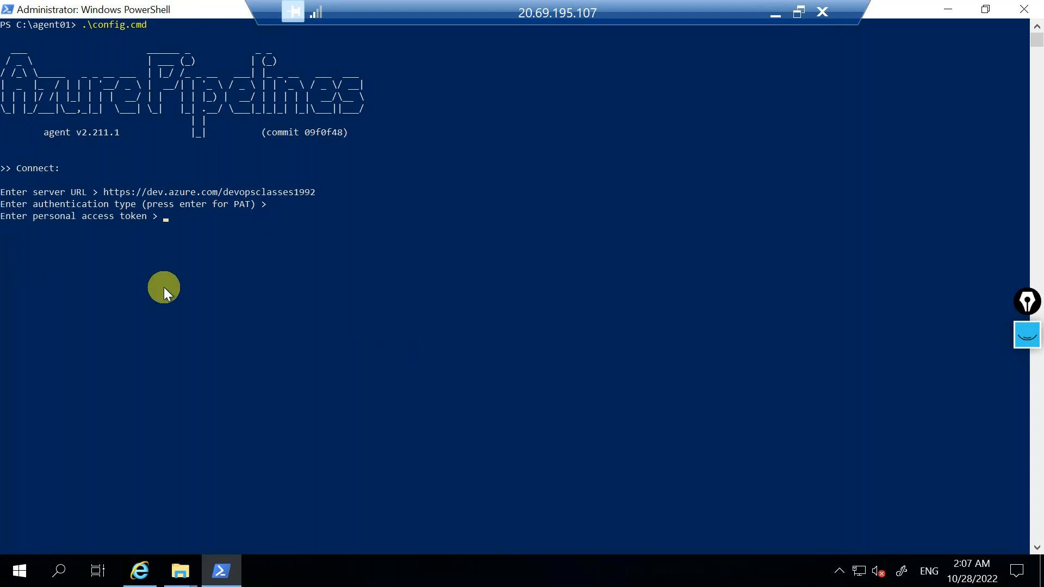
Leave the remote session and read the section on authenticating with a personal access token in the self-hosted Windows agents documentation.
left_click(775, 15)
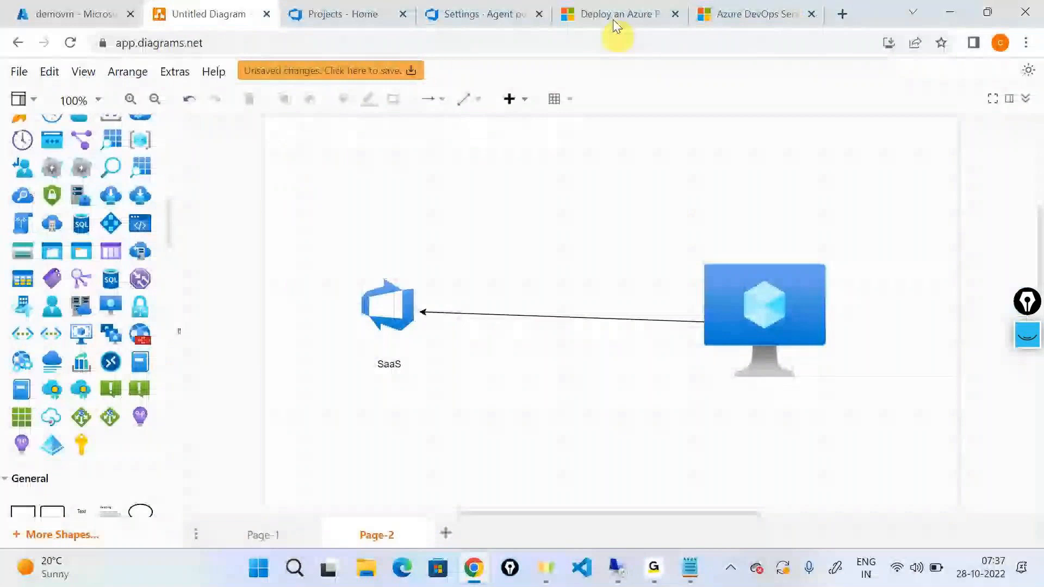
left_click(715, 13)
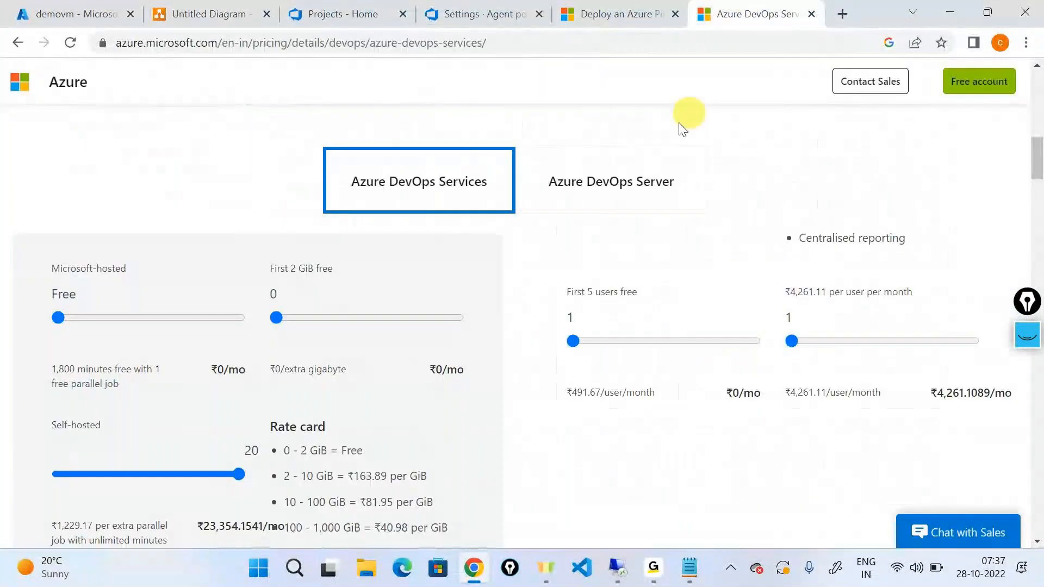
left_click(654, 11)
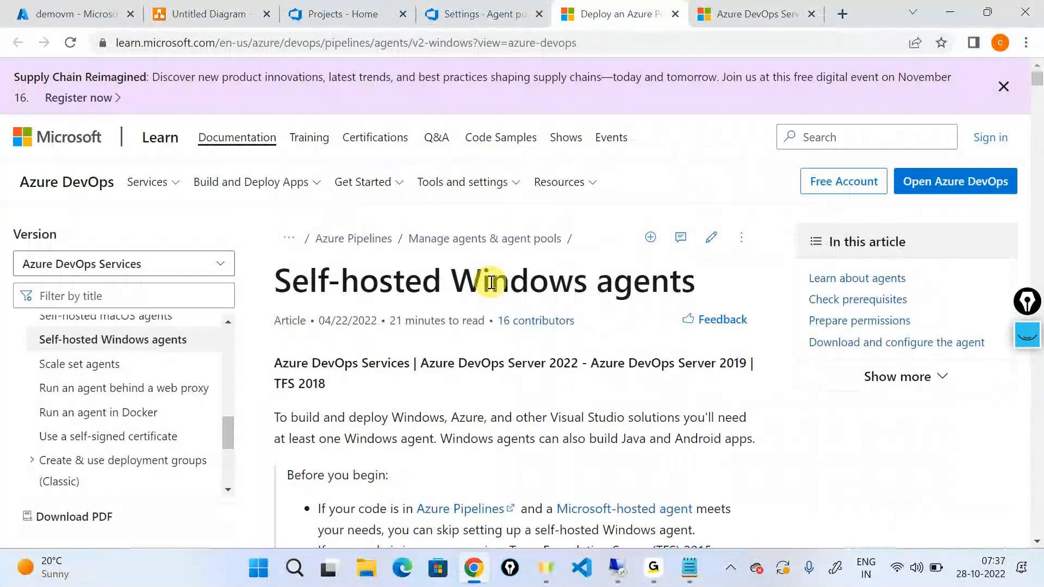
scroll(490, 282, "down", 10)
scroll(489, 291, "down", 15)
left_click_drag(274, 118, 696, 114)
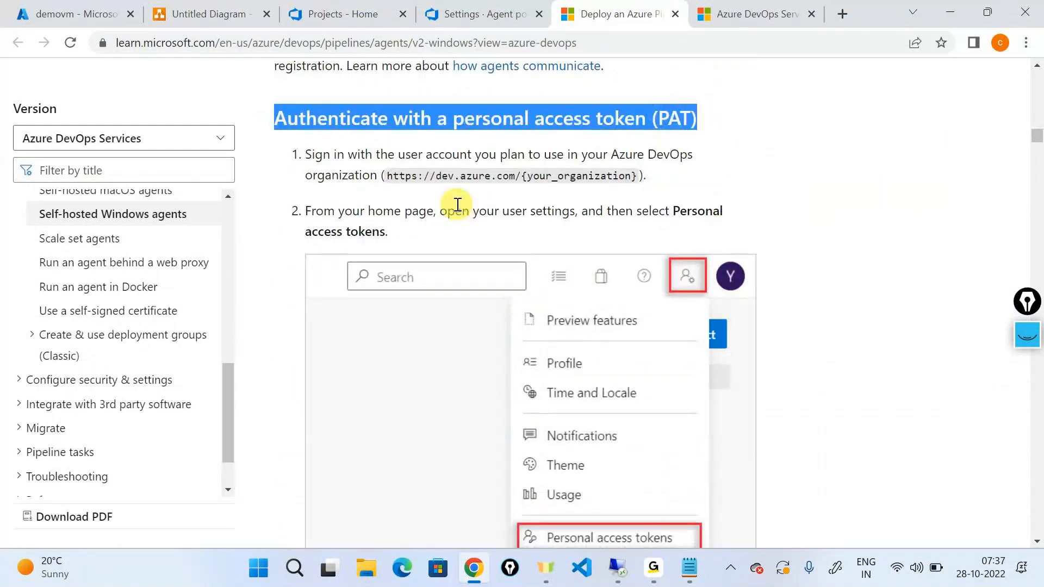
scroll(458, 205, "down", 3)
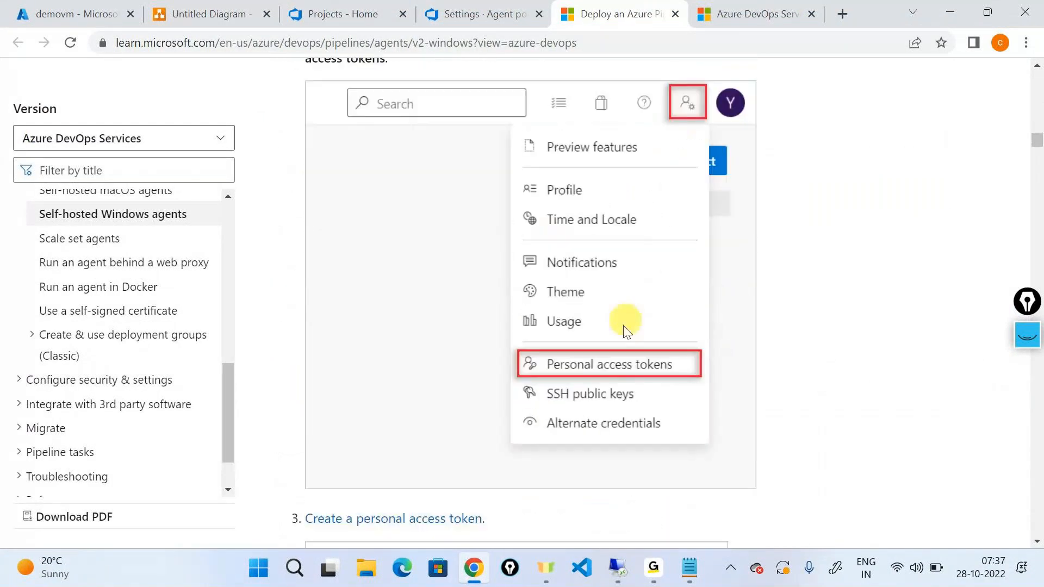
Open the personal access tokens page in the user settings of the devopsclasses1992 organization.
left_click(356, 6)
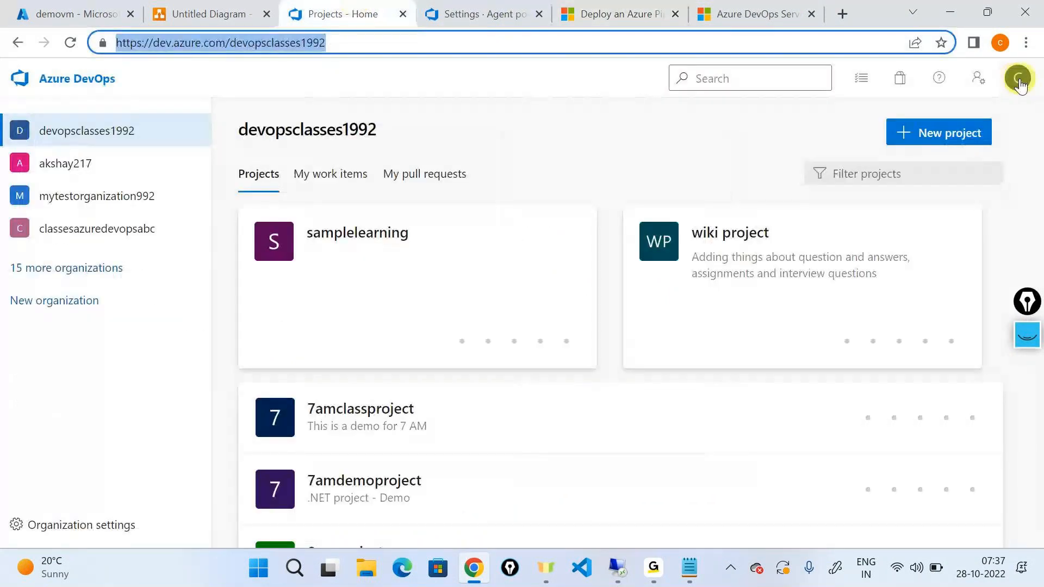
left_click(1019, 81)
left_click(1017, 80)
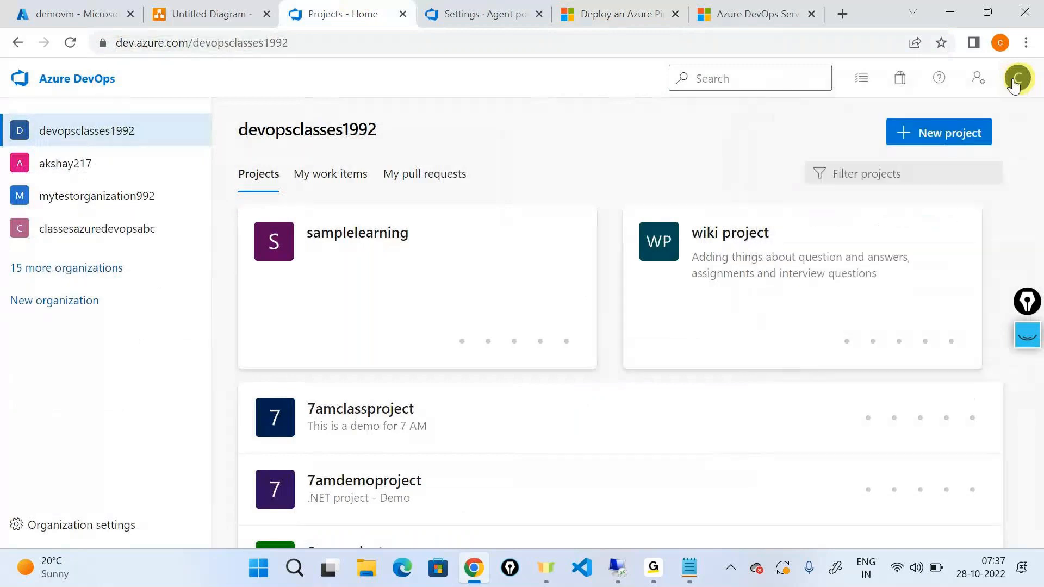
left_click(977, 84)
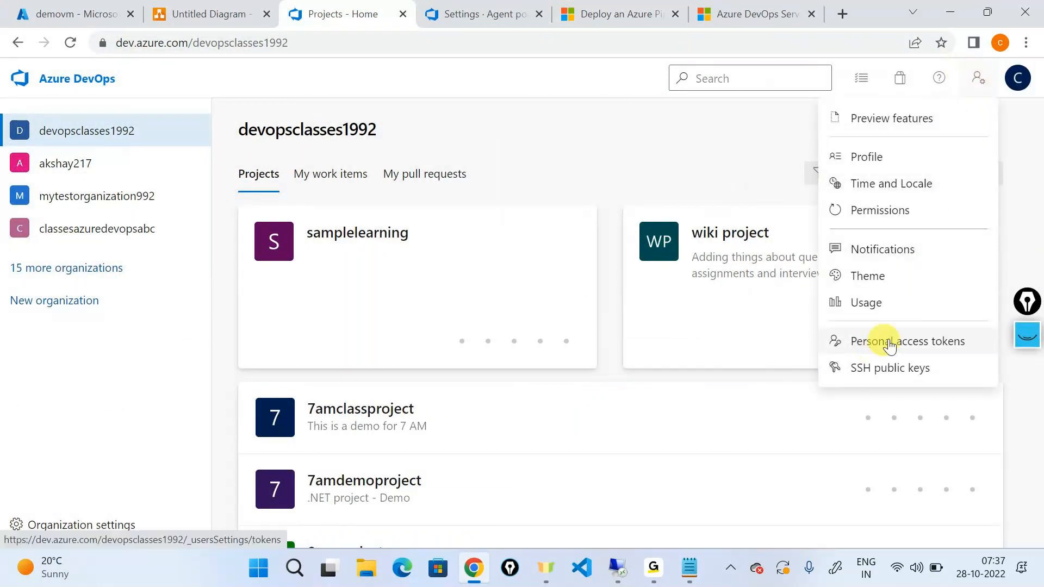
left_click(909, 341)
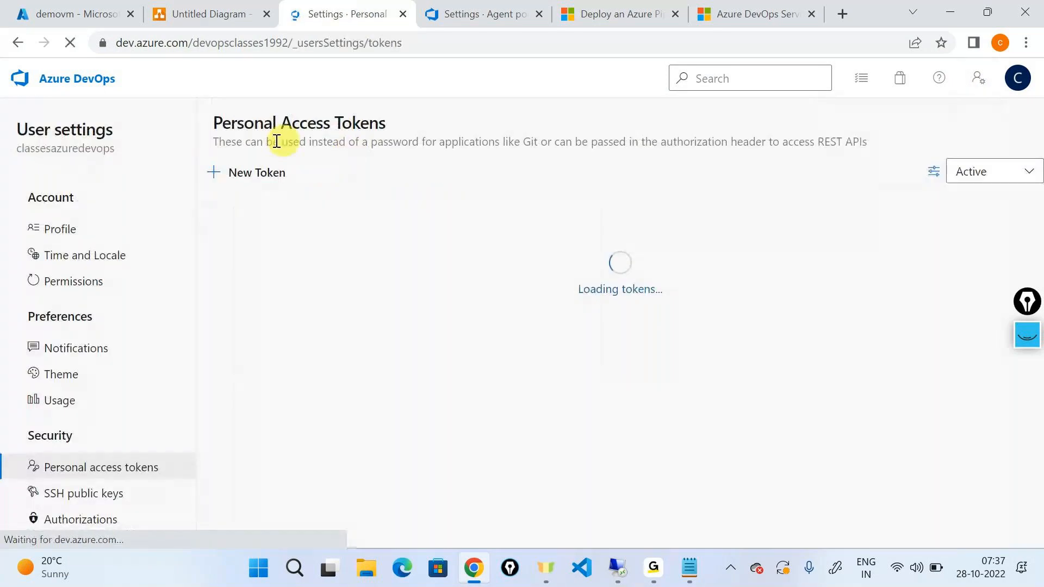
Create a new personal access token named sampleproject with the Full access scope.
left_click(253, 186)
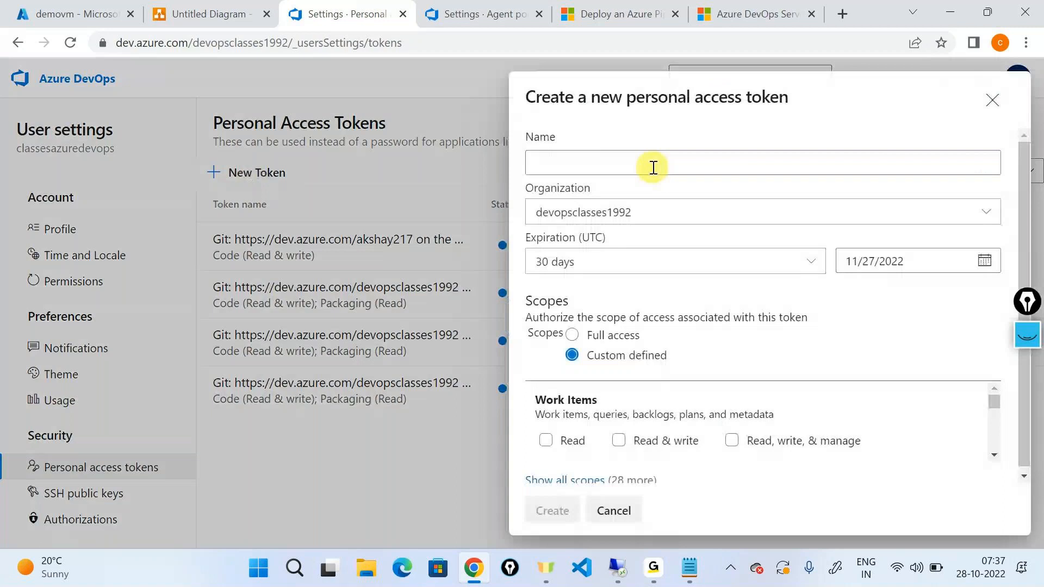
left_click(653, 167)
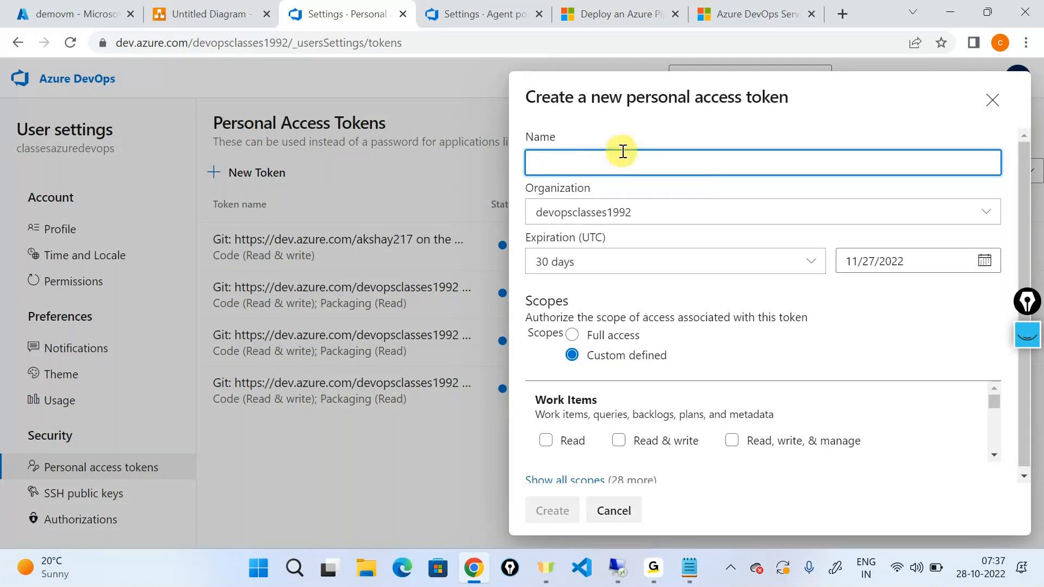
type("ampleproject")
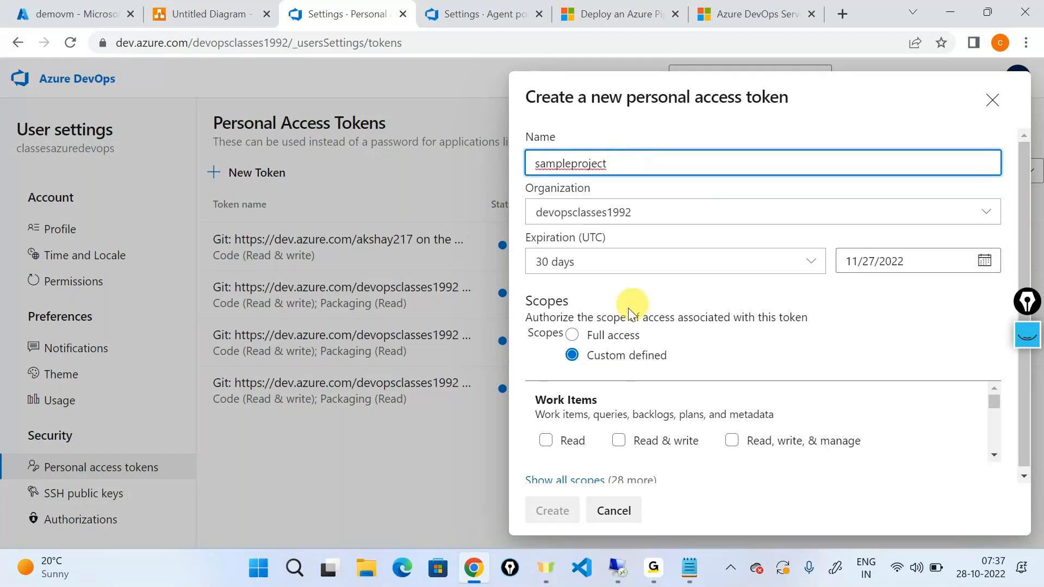
left_click(572, 334)
left_click(546, 520)
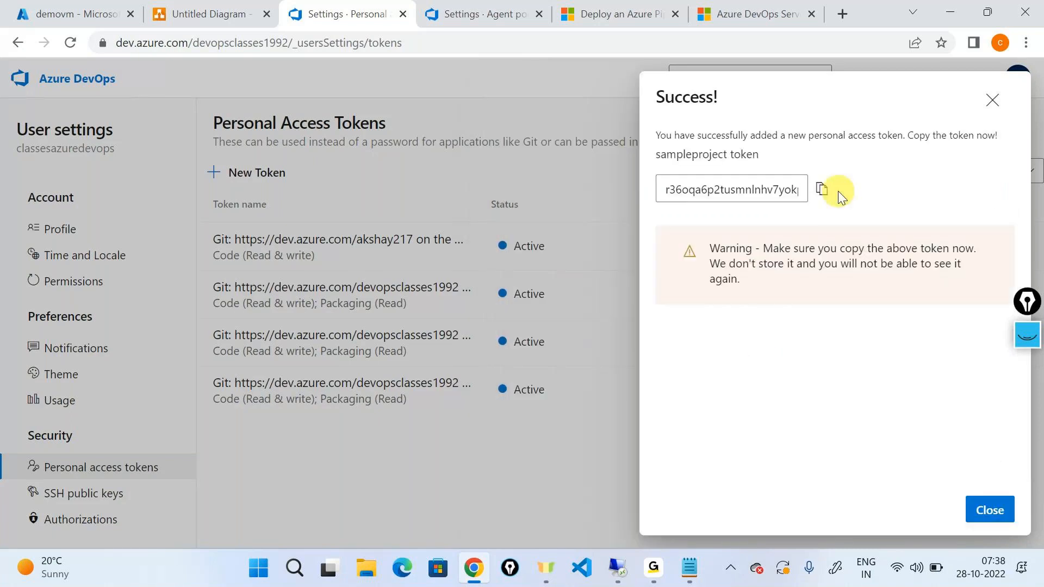
Copy the new personal access token and paste it below the platform note in Notepad.
left_click(819, 196)
key("alt+Tab")
key("Return")
key("Return")
key("Return")
key("ctrl+v")
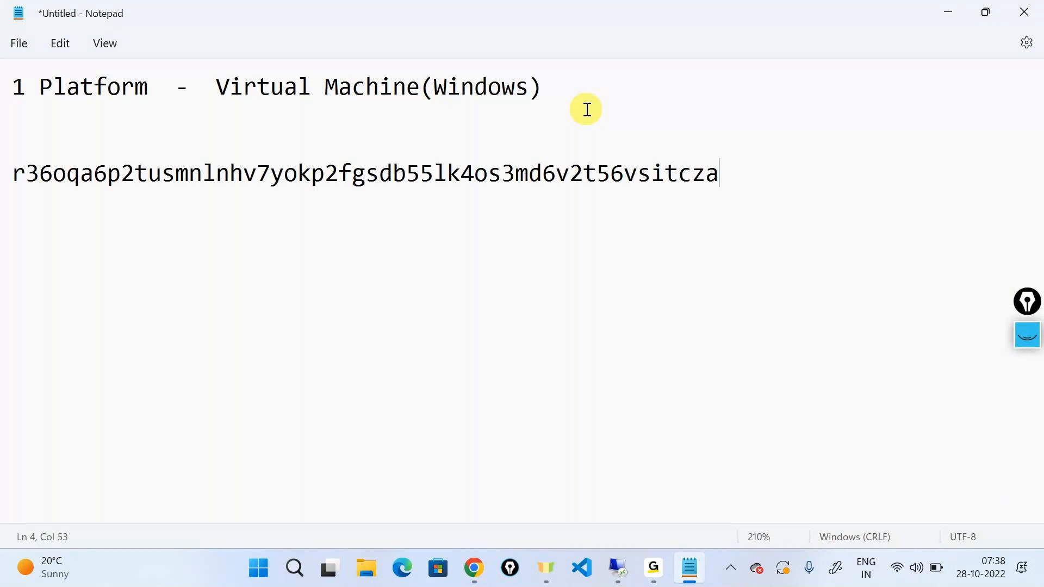
left_click_drag(739, 175, 42, 147)
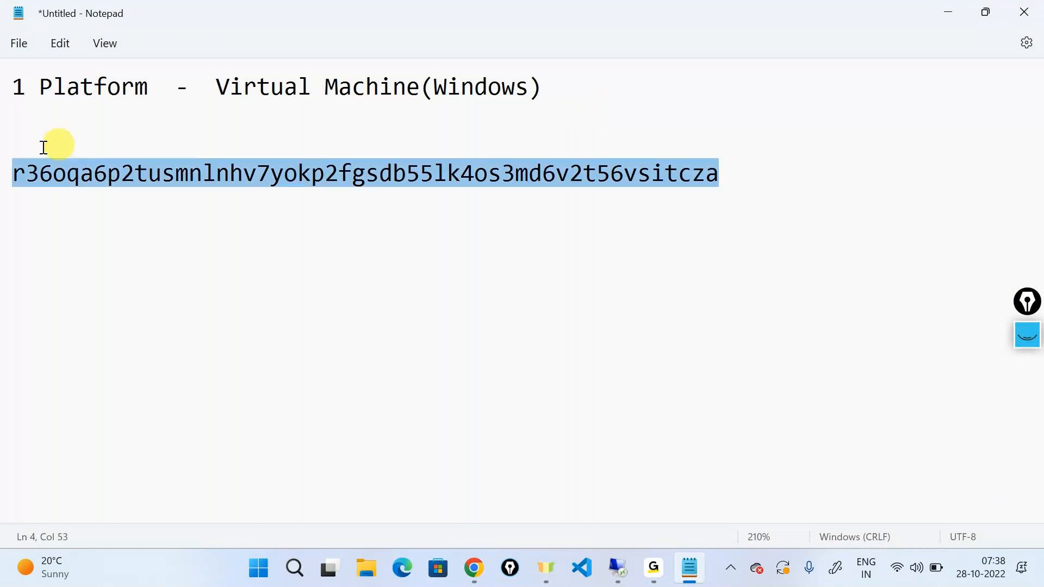
left_click(16, 192)
left_click_drag(732, 182, 9, 184)
left_click(397, 298)
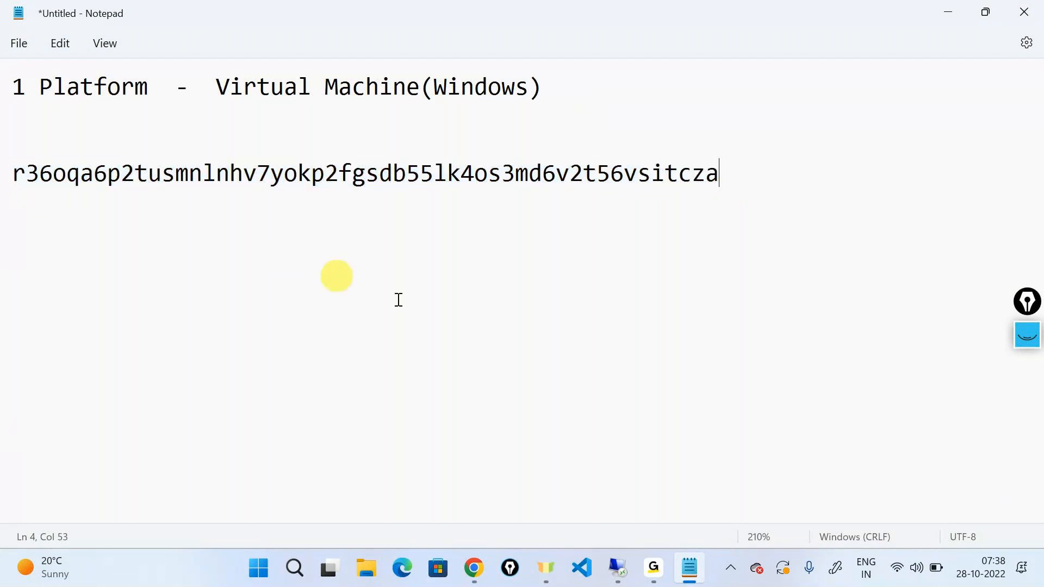
Return to the remote session and paste the personal access token at the agent configuration's token prompt.
left_click(617, 569)
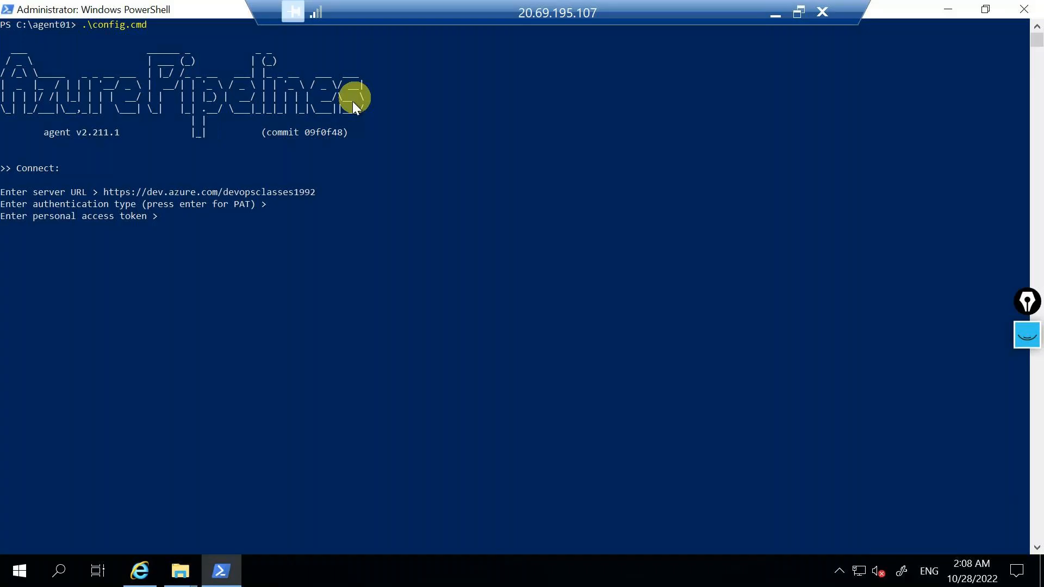
key("ctrl+v")
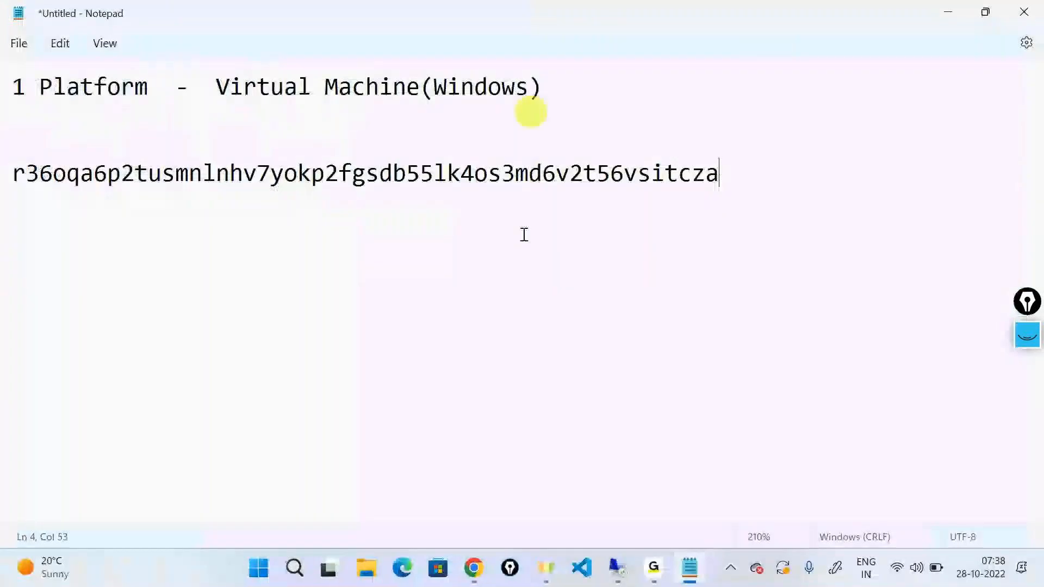
Look up the pool name in the project's agent pool settings and enter mypool7am as the agent pool in the configuration script.
left_click(474, 570)
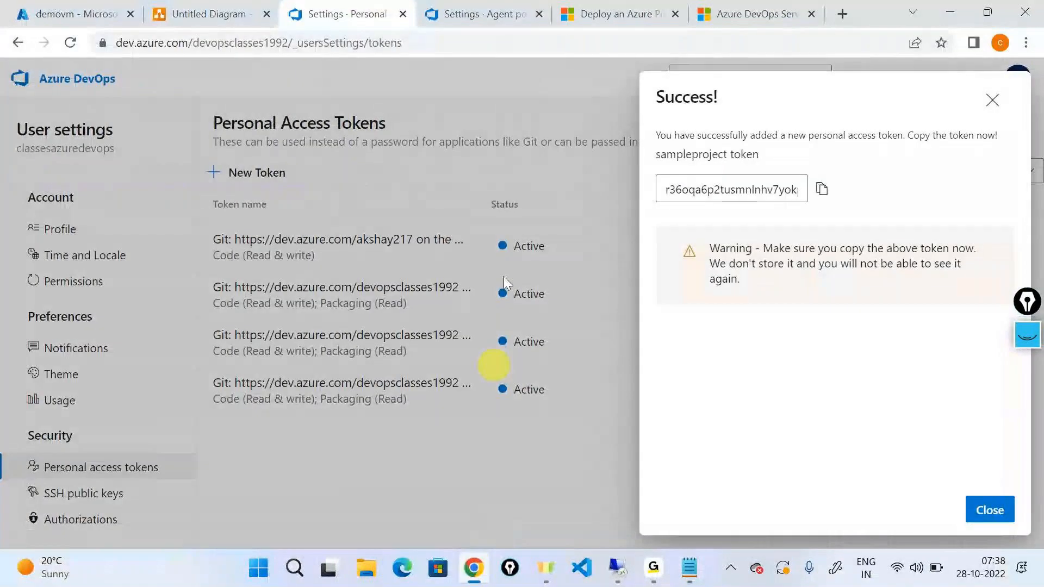
left_click(492, 13)
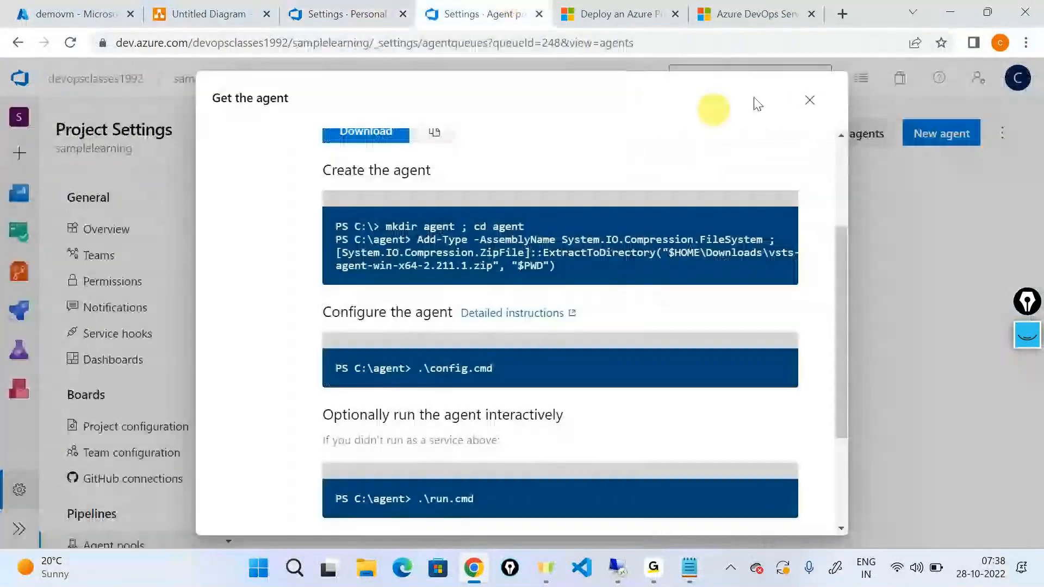
left_click(809, 100)
double_click(346, 121)
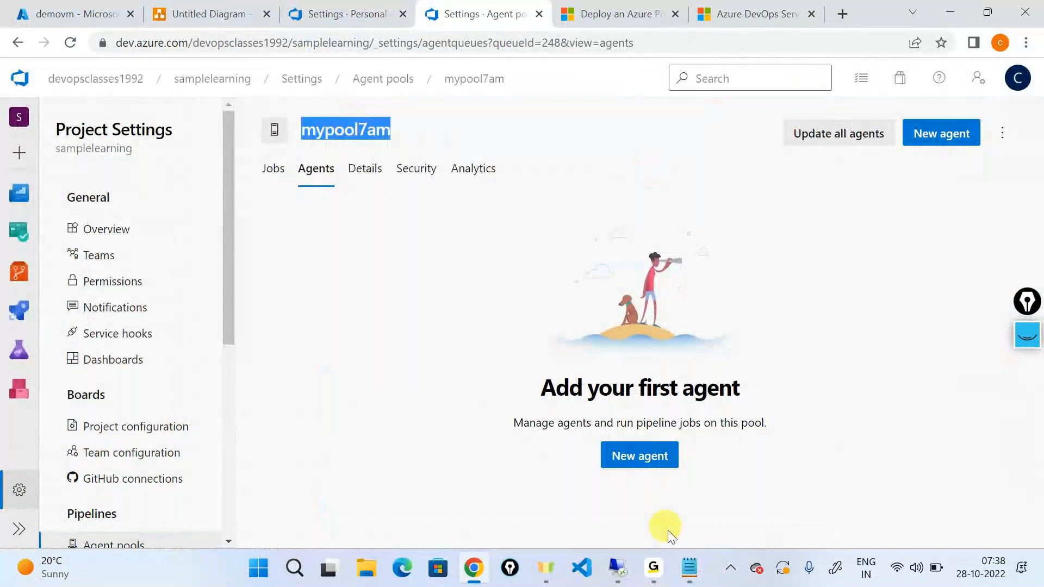
left_click(618, 569)
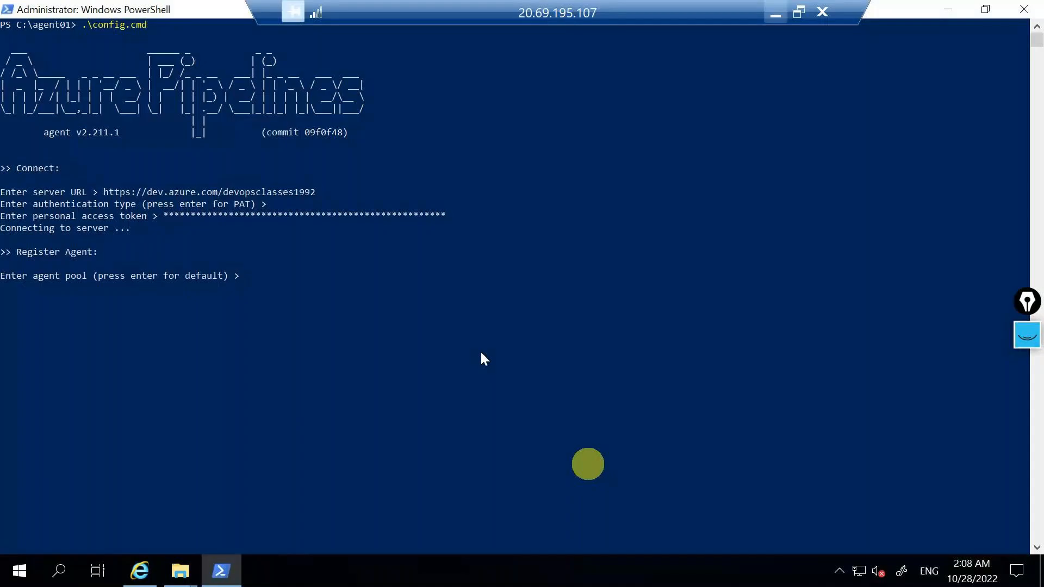
type("mt")
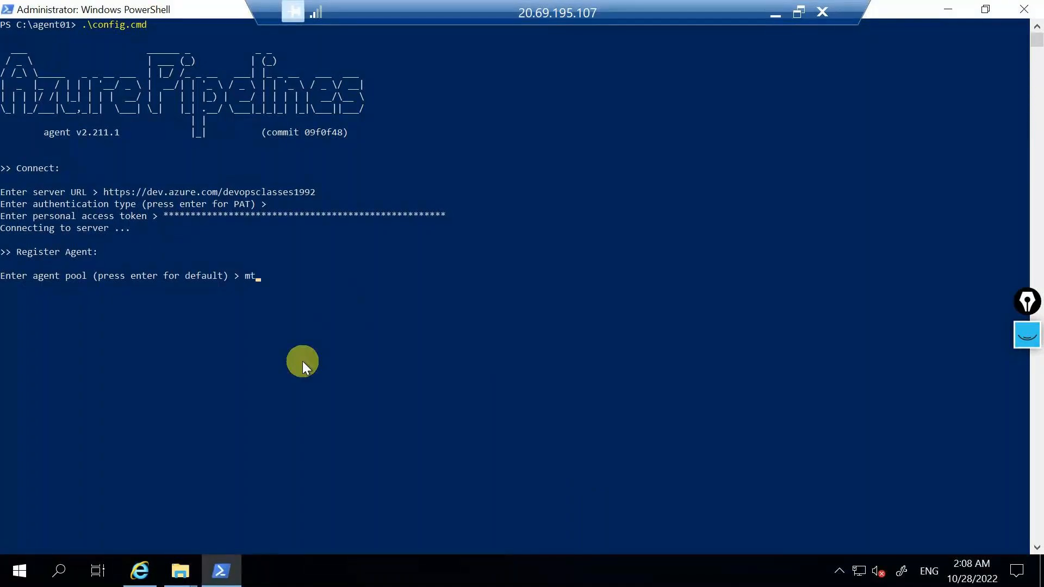
key("BackSpace")
key("BackSpace")
type("mypool7am")
key("Return")
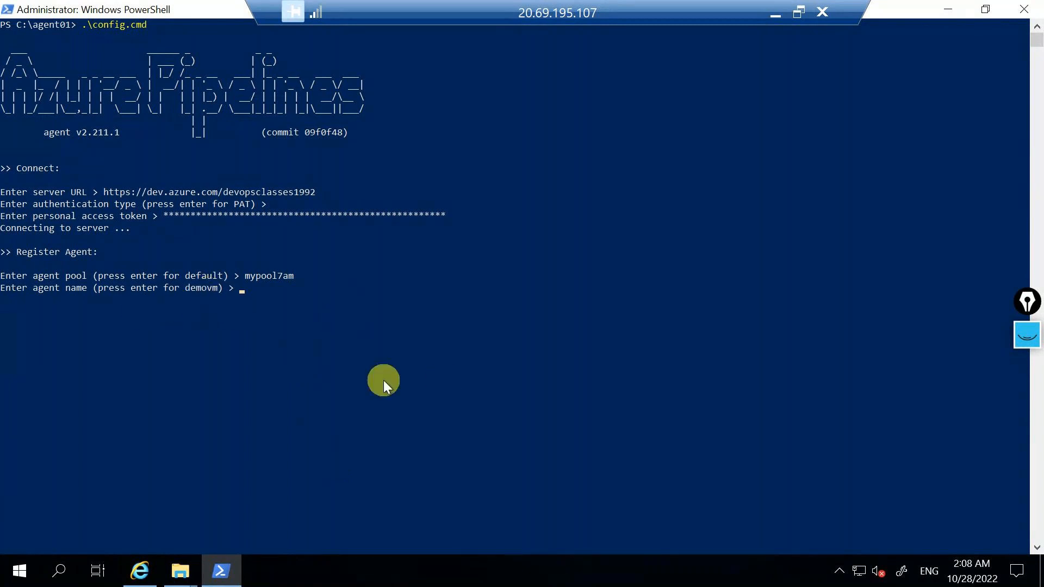
Name the agent agent01 and accept the default _work folder.
type("agent01")
key("Return")
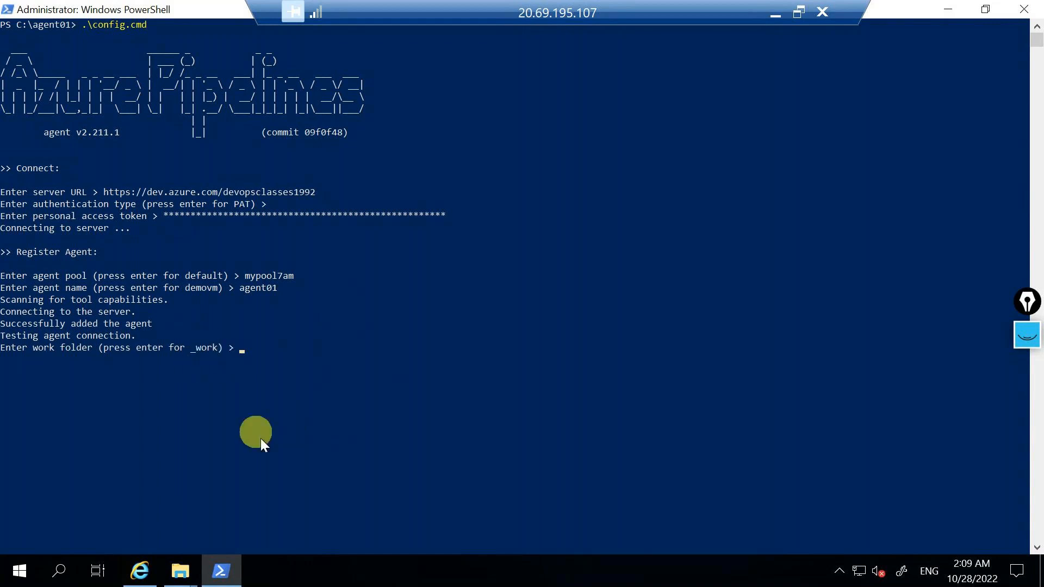
key("Return")
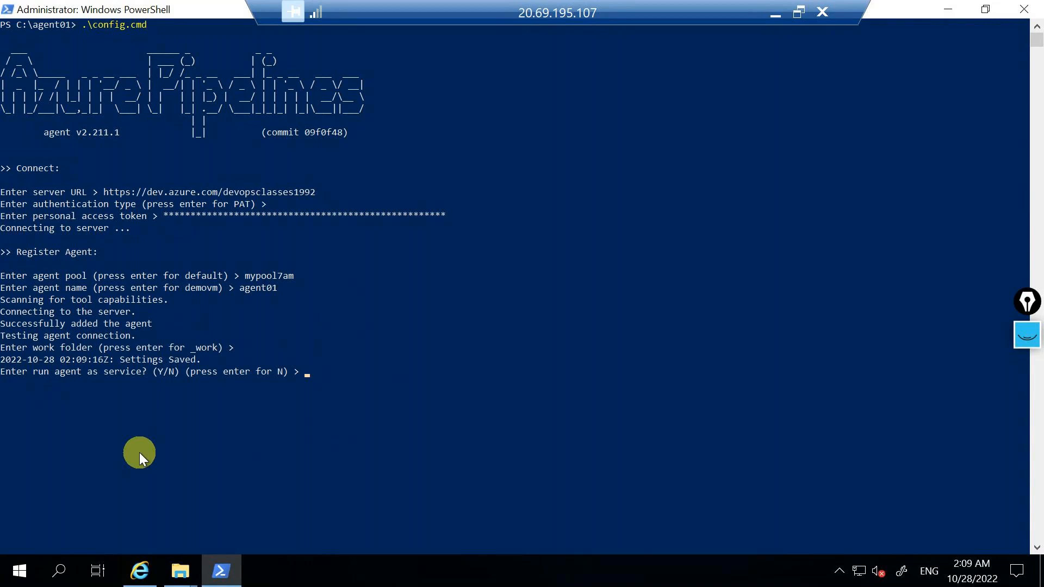
Set the agent to run as a service with SERVICE_SID_TYPE_UNRESTRICTED enabled, accepting the default service account and immediate start.
type("Y")
key("Return")
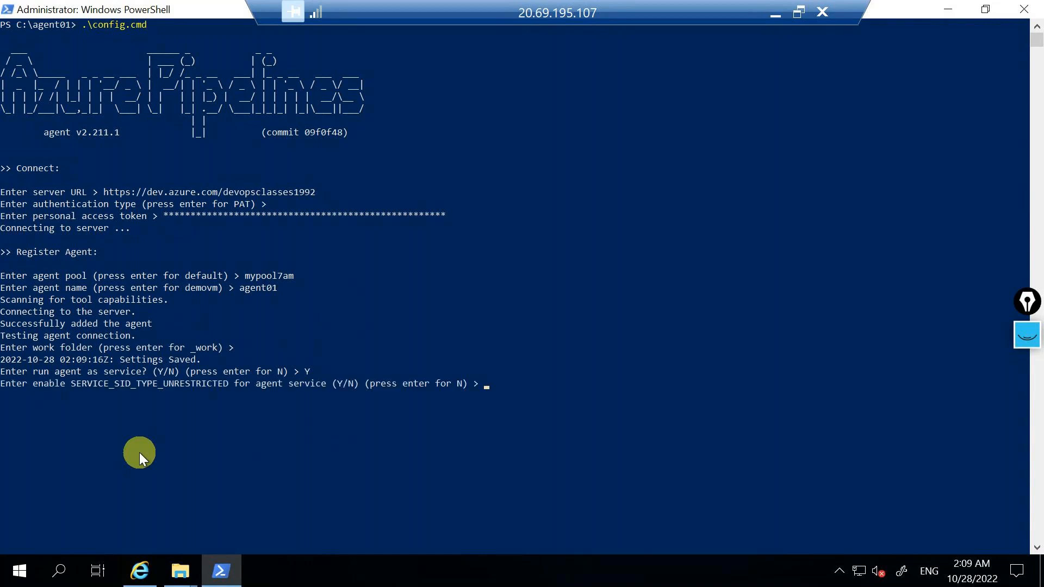
type("Y")
key("Return")
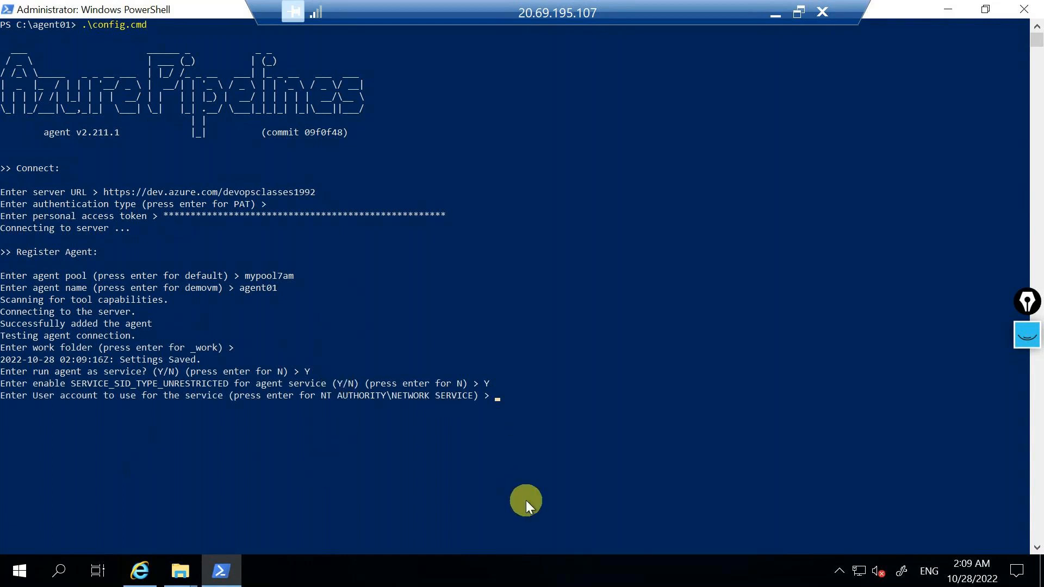
key("Return")
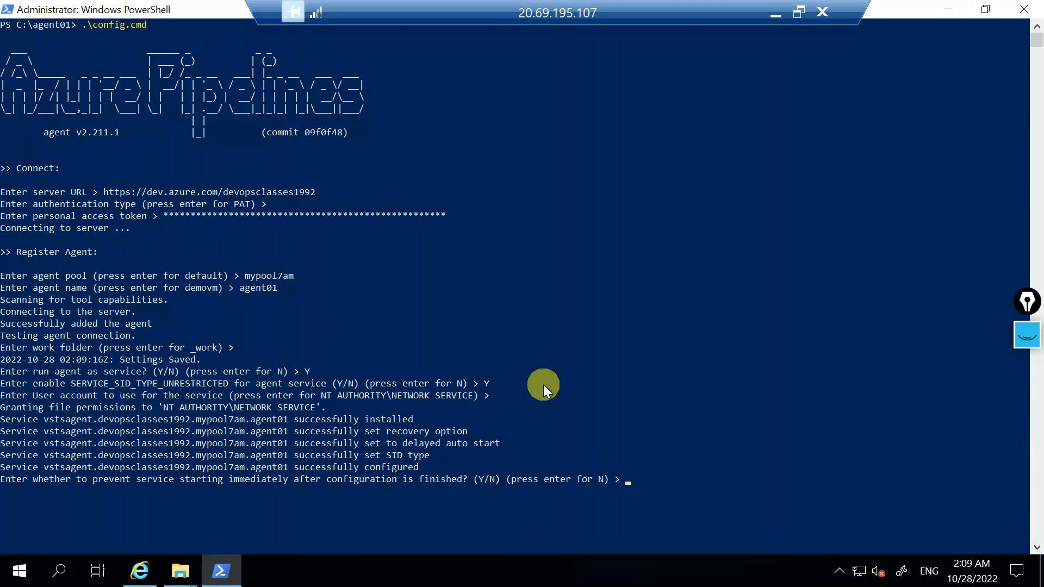
key("Return")
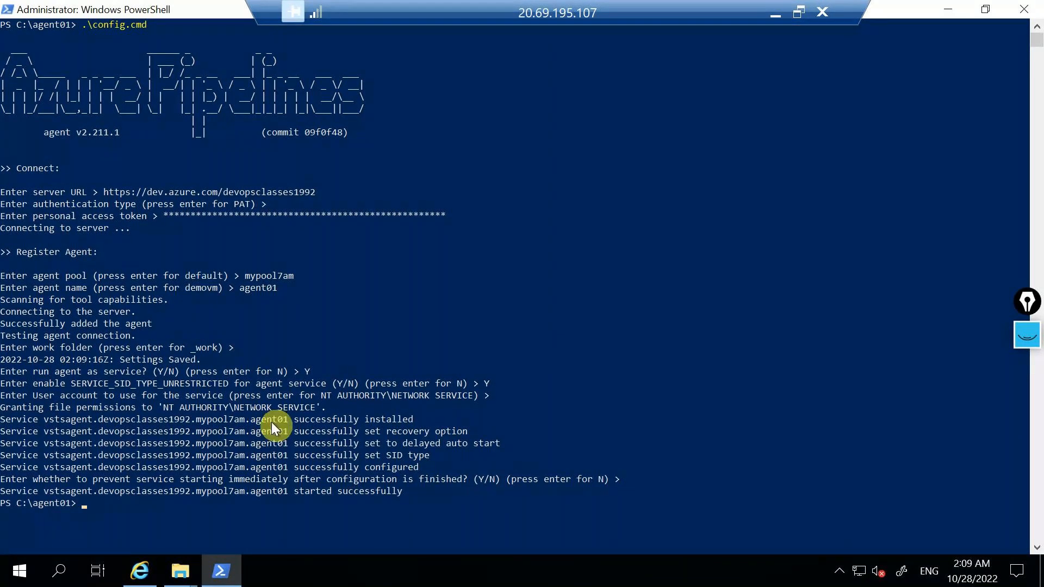
Review the work folder and run-as-service answers in the configuration output, and refresh the mypool7am agents list in the browser.
left_click_drag(236, 351, 3, 360)
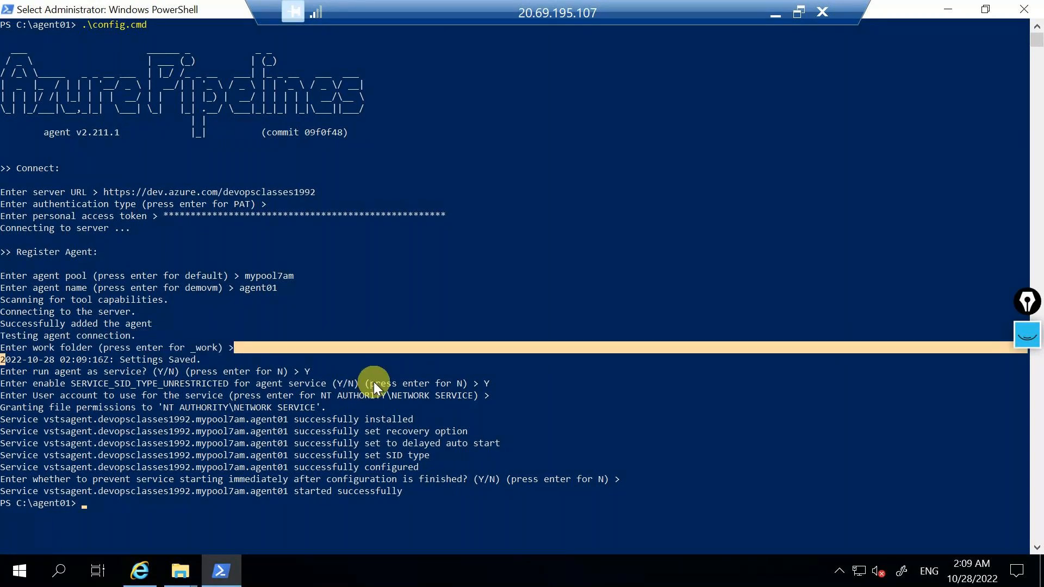
left_click(355, 372)
left_click_drag(312, 372, 286, 372)
left_click_drag(123, 374, 2, 374)
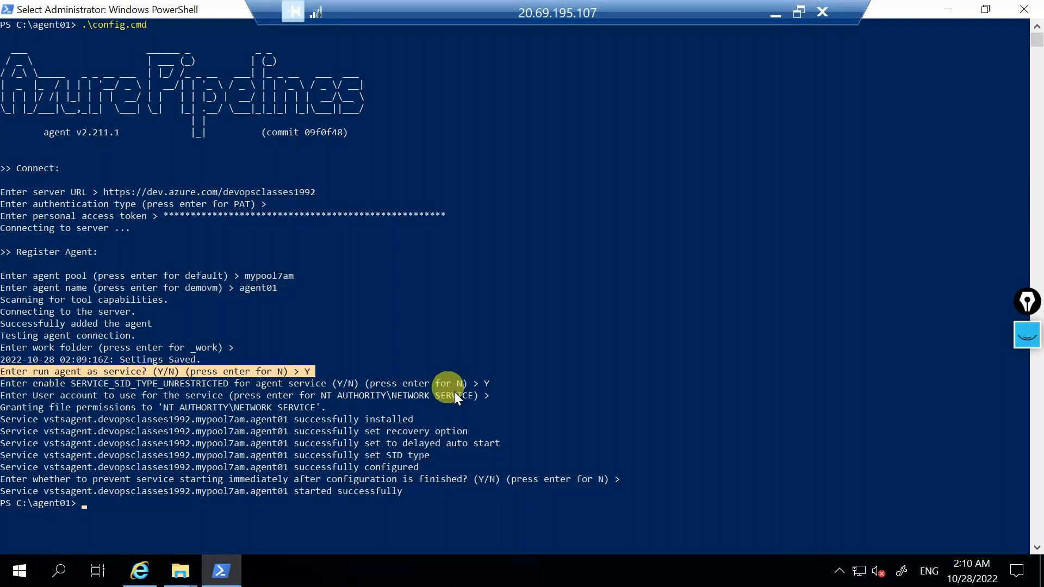
left_click(440, 476)
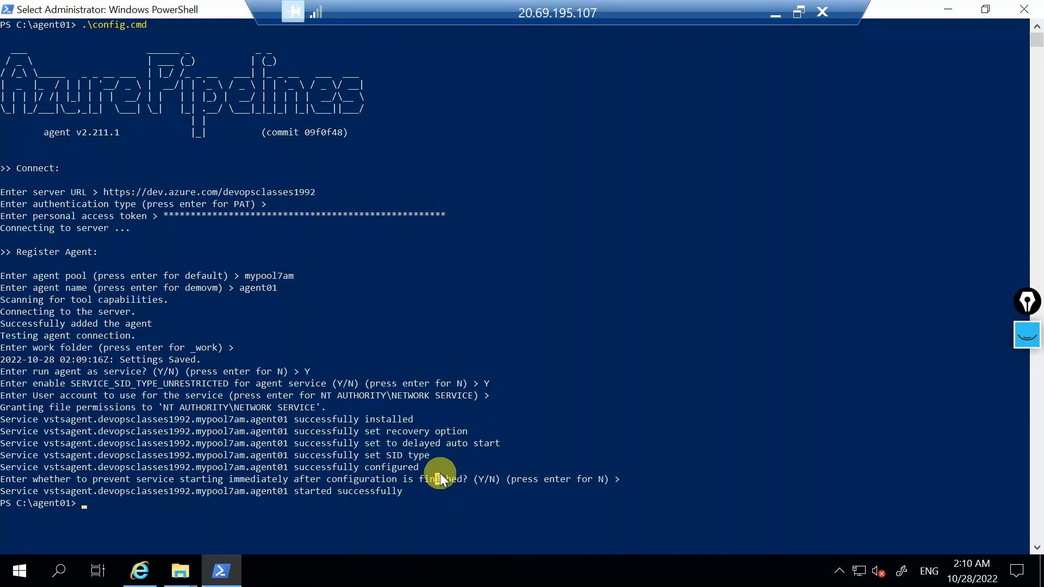
key("alt+Tab")
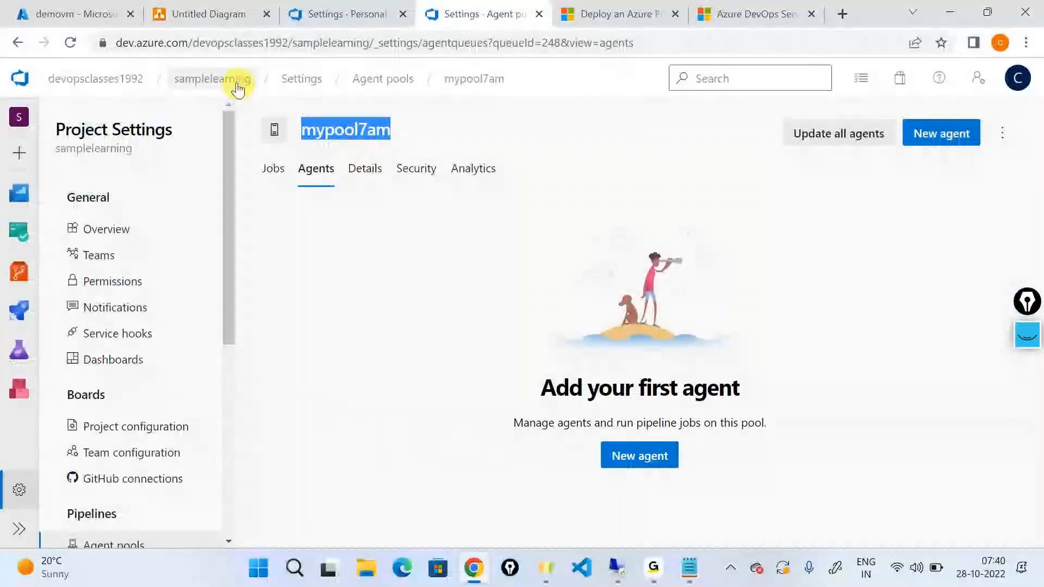
left_click(73, 42)
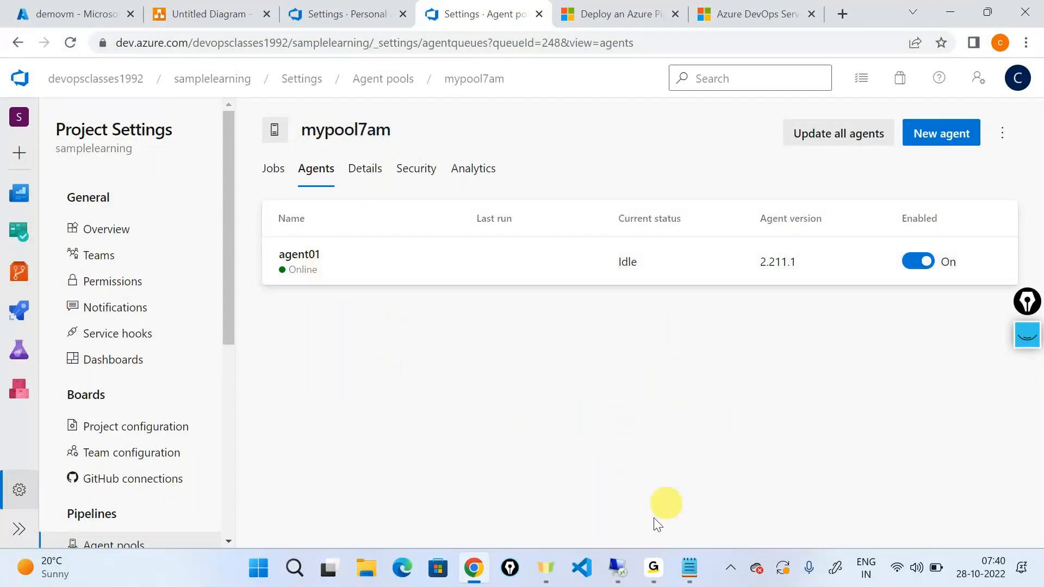
In the remote session, open the full Services console through Task Manager and inspect the Azure Pipelines Agent service.
left_click(624, 559)
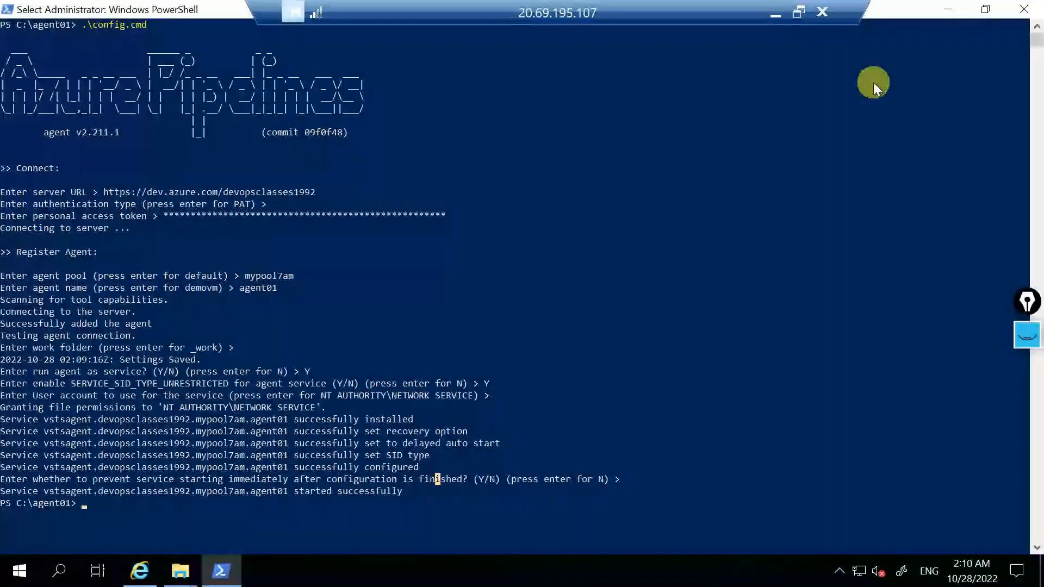
left_click(950, 8)
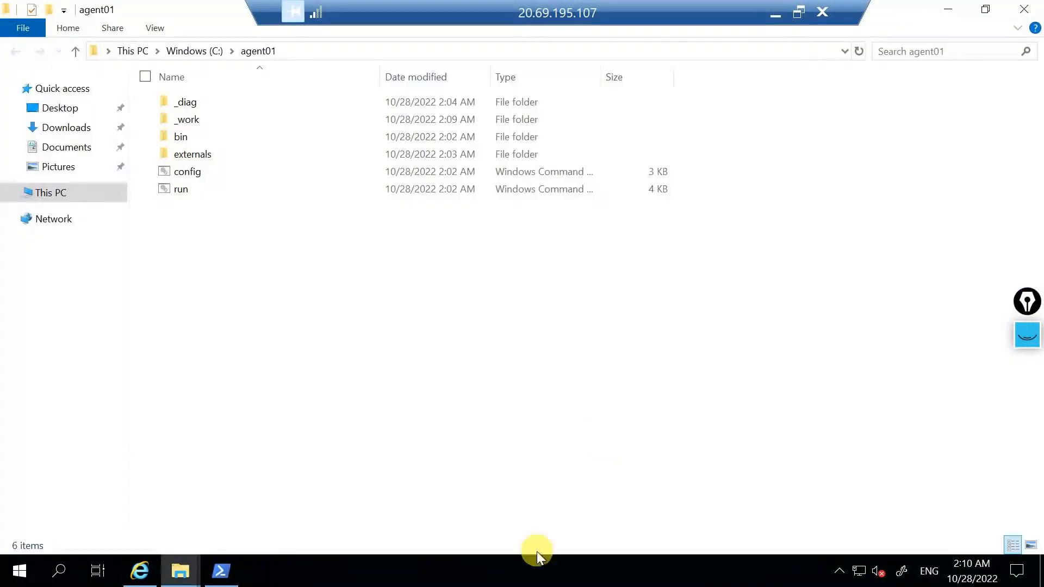
right_click(537, 562)
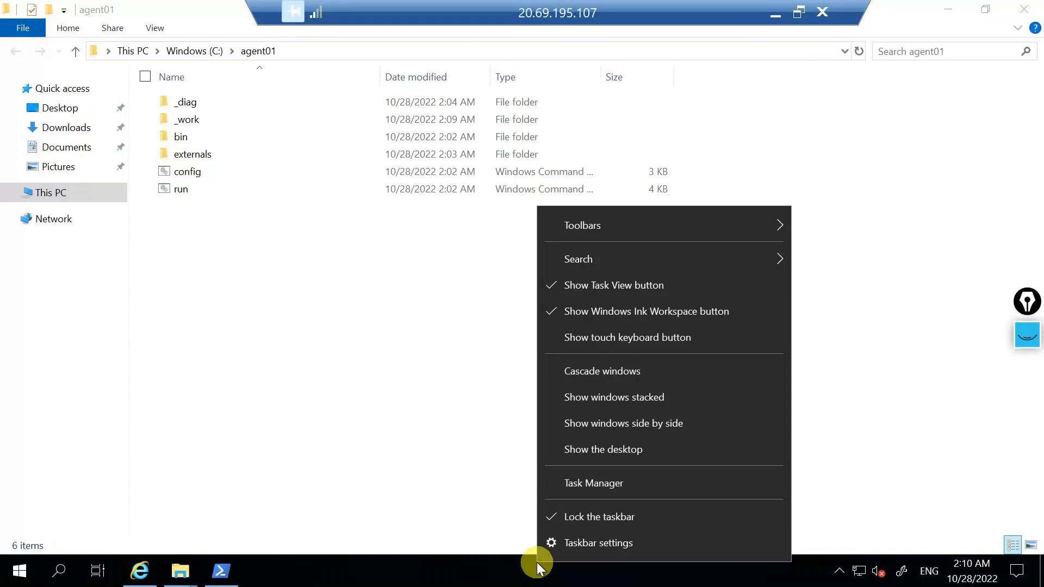
left_click(589, 483)
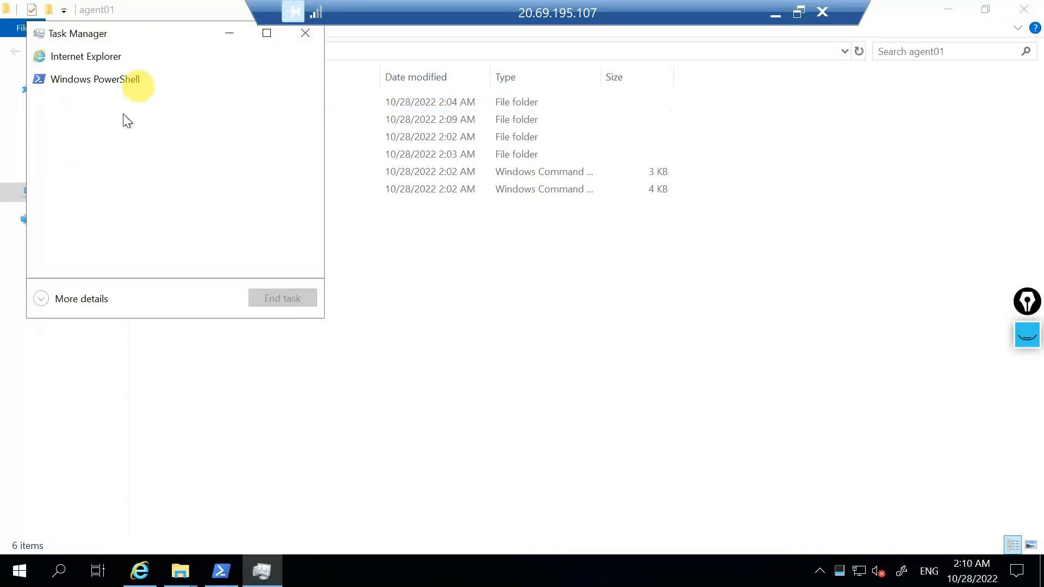
left_click(71, 301)
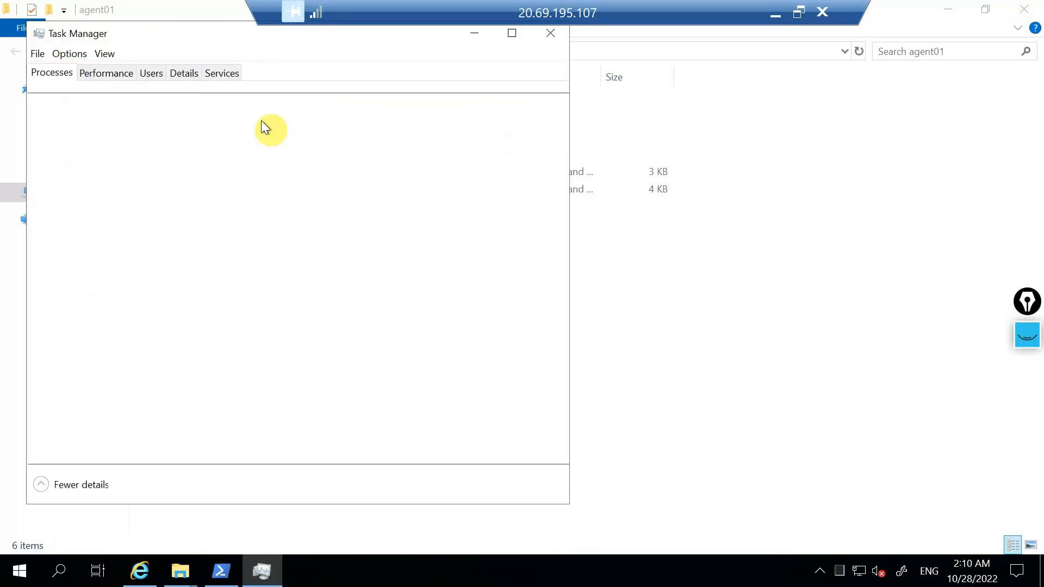
left_click(226, 72)
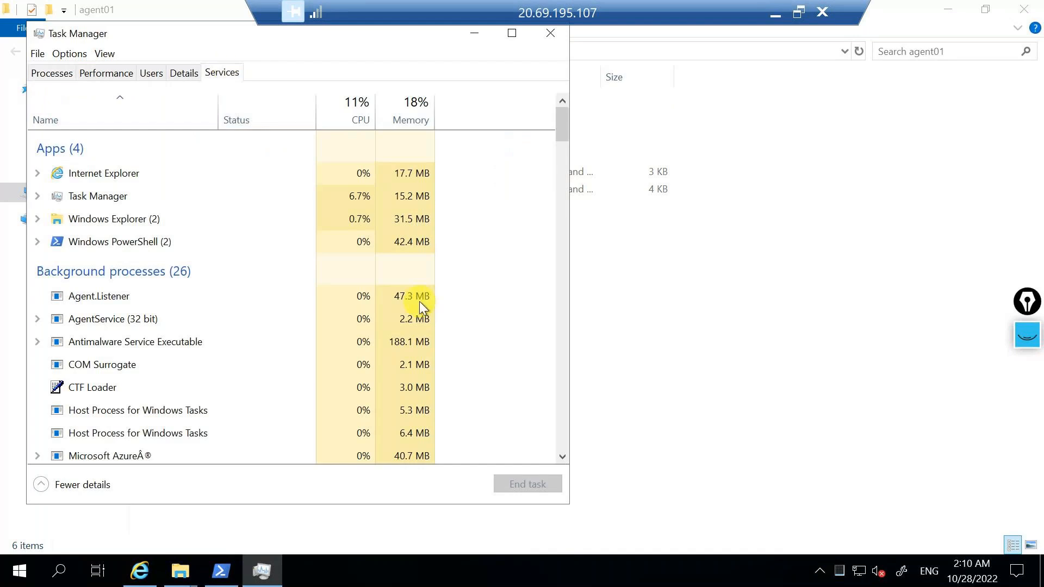
left_click(346, 234)
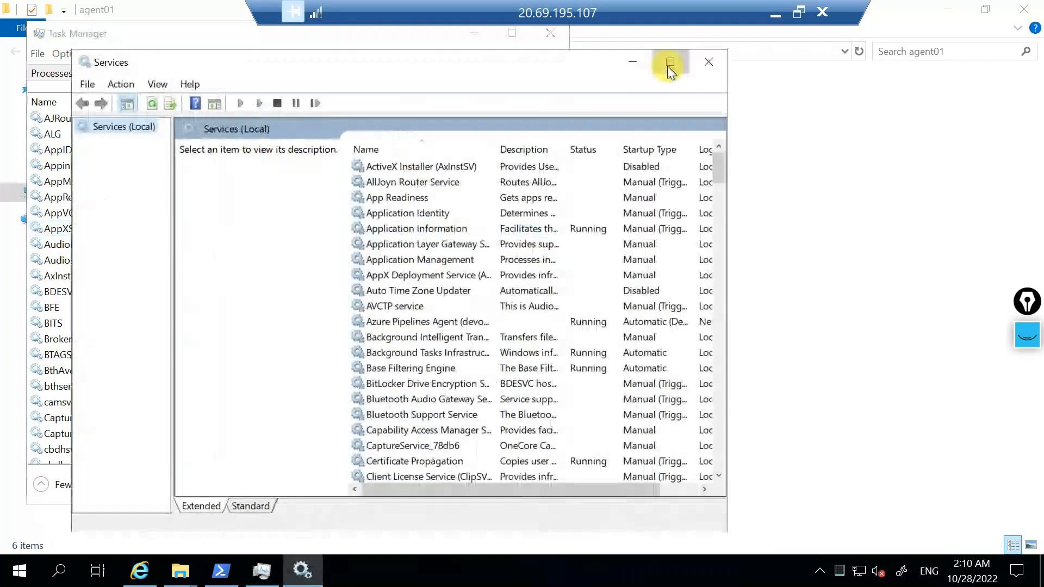
left_click(669, 68)
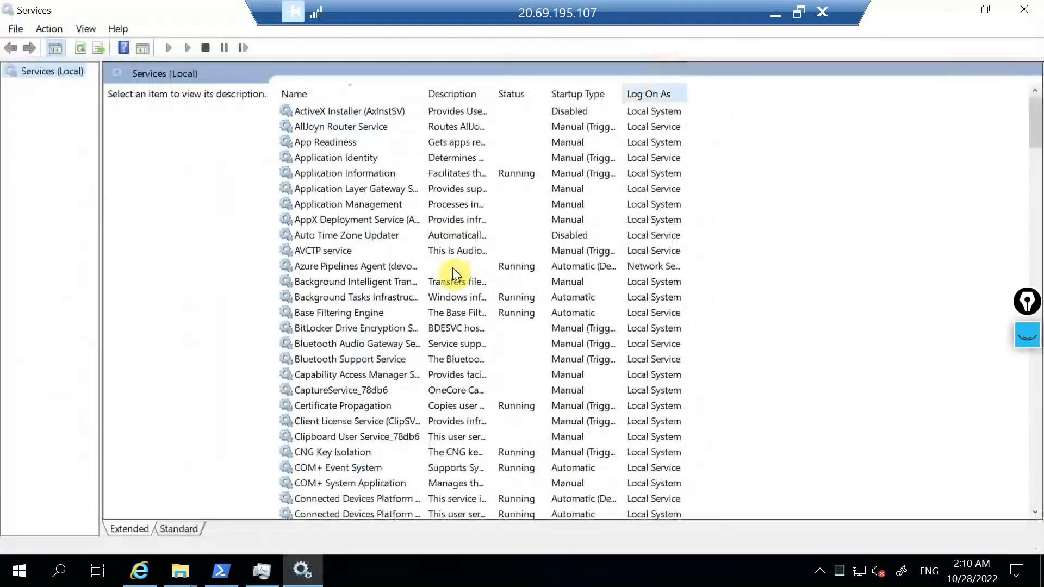
left_click(343, 266)
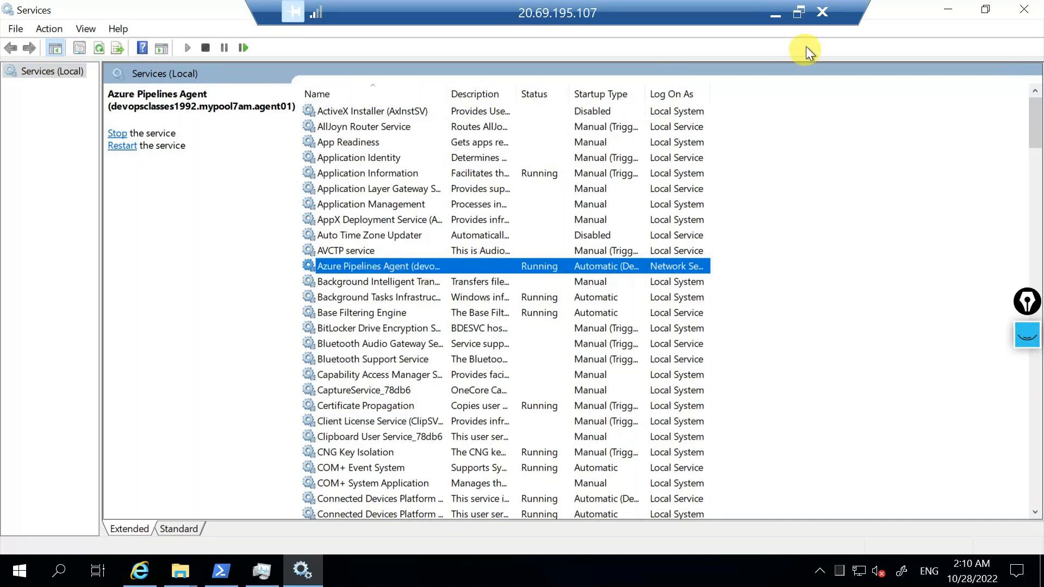
Leave the remote session and dismiss the new-token confirmation on the personal access tokens page.
left_click(779, 9)
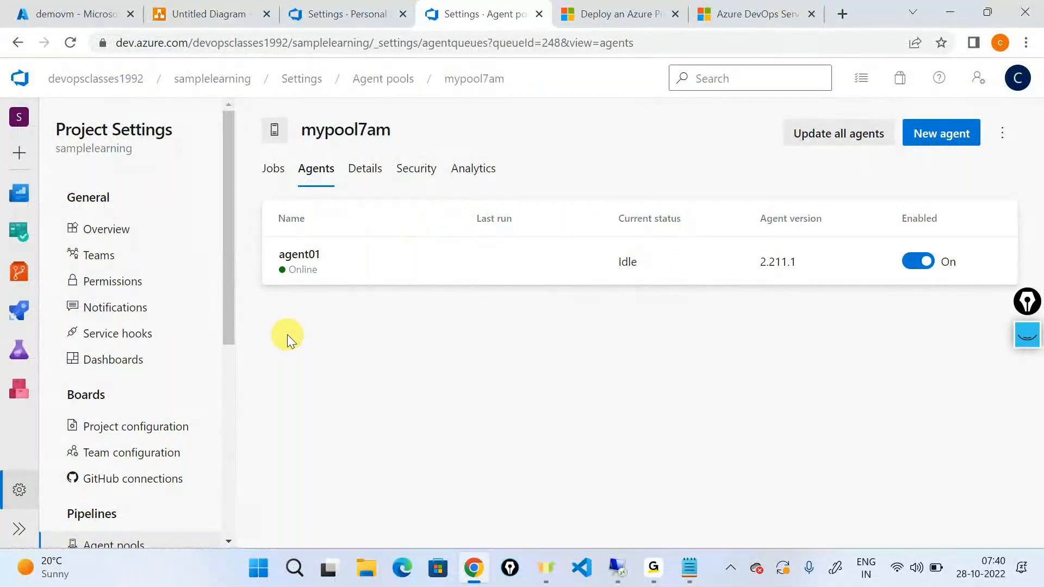
left_click(344, 14)
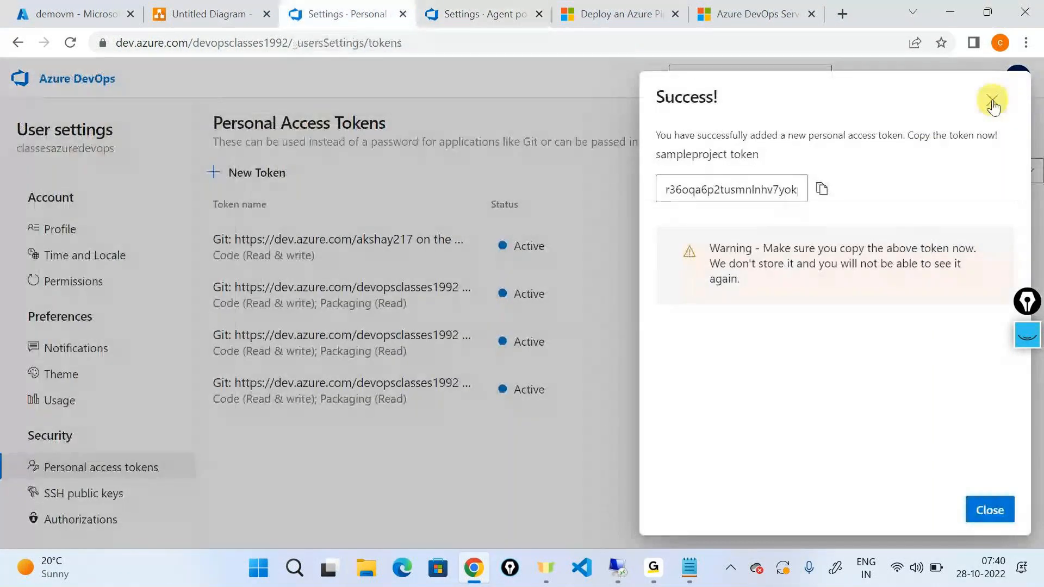
left_click(992, 102)
Open the dotnetapplicationbuild pipeline of the samplelearning project for editing.
left_click(84, 91)
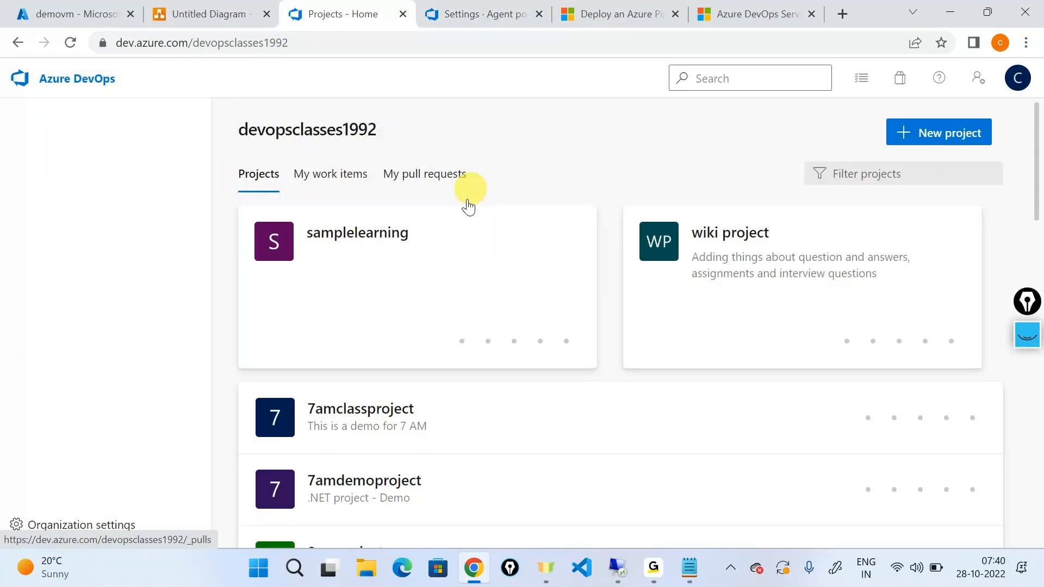
left_click(458, 242)
mouse_move(98, 380)
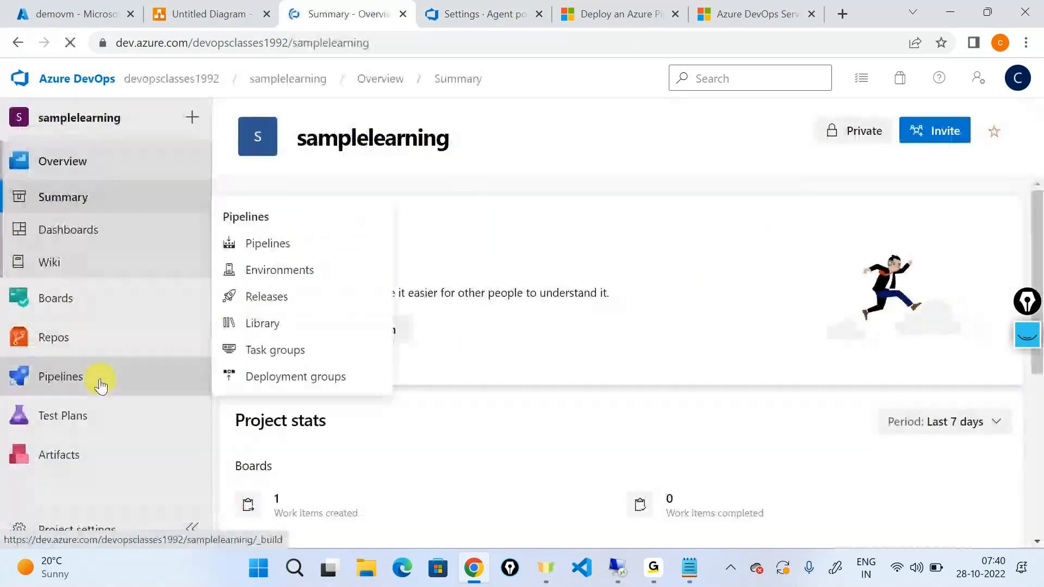
left_click(271, 256)
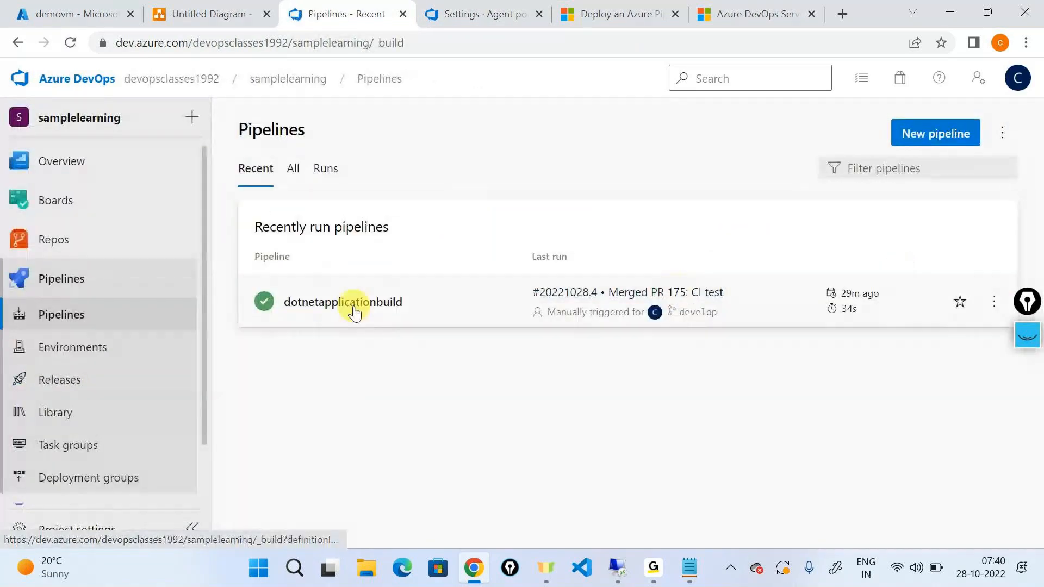
left_click(676, 289)
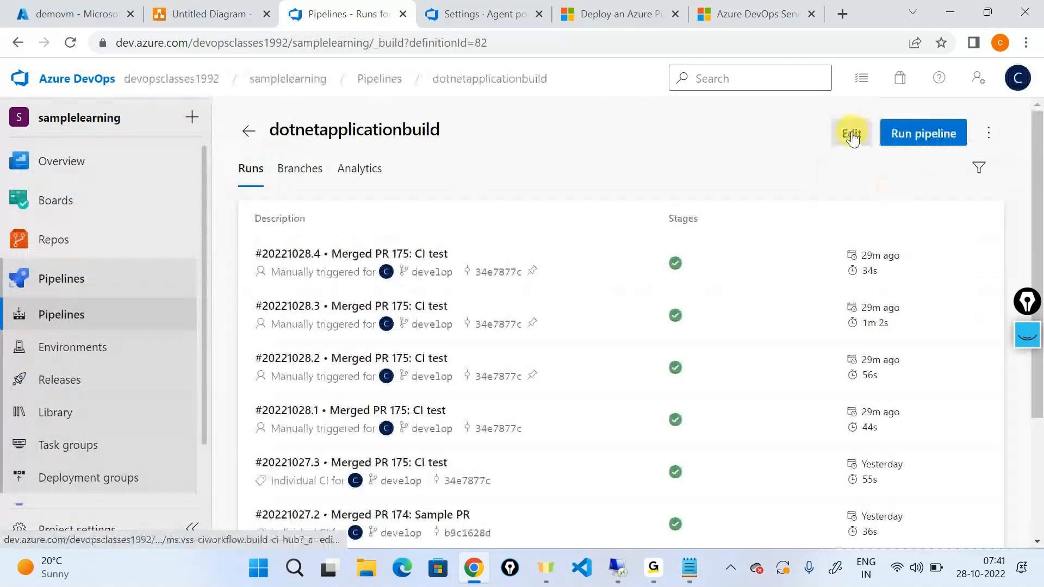
left_click(851, 134)
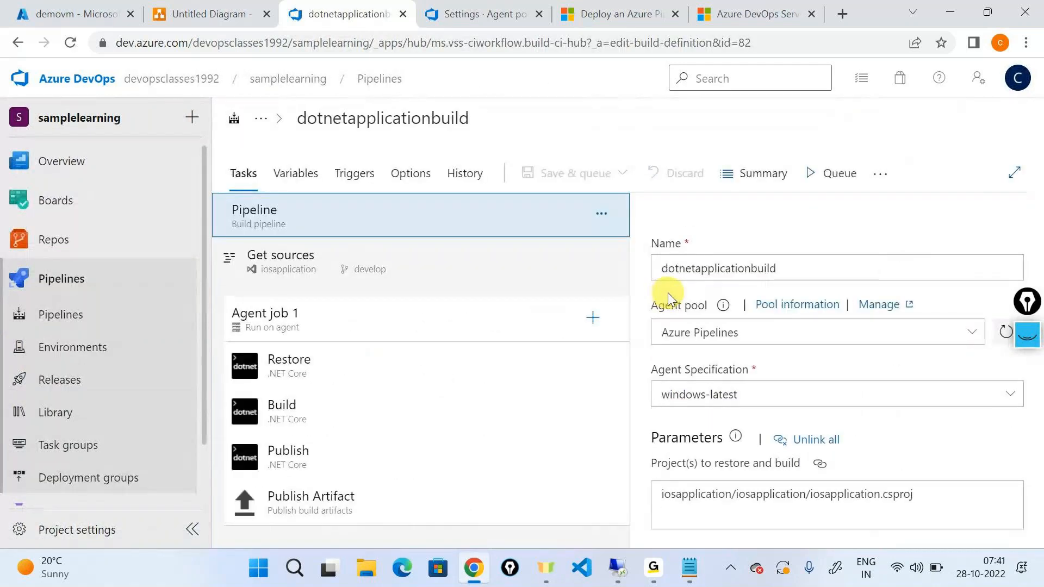
Set the agent pool of the dotnetapplicationbuild pipeline to mypool7am.
left_click(977, 336)
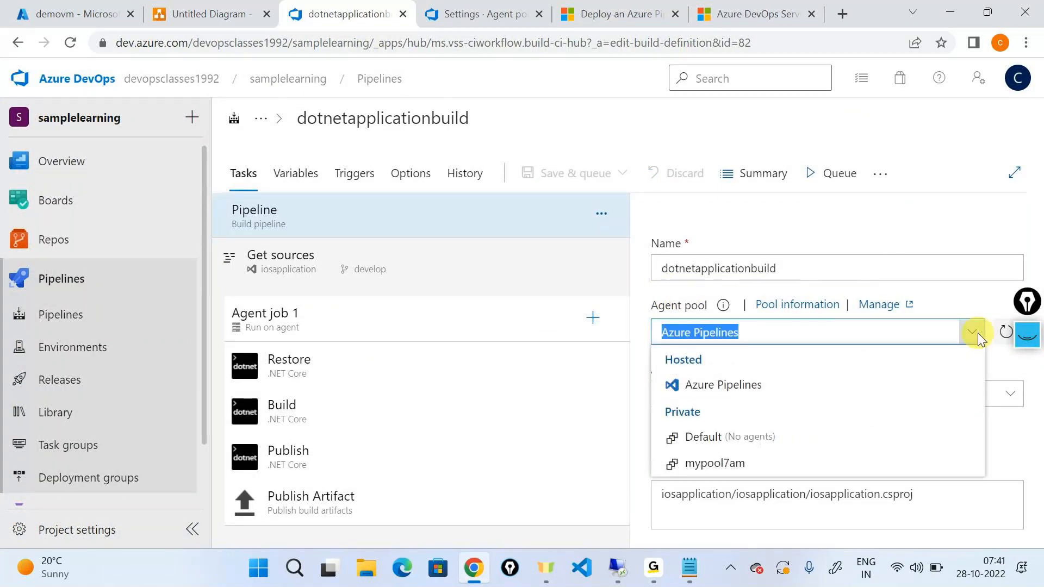
left_click(715, 466)
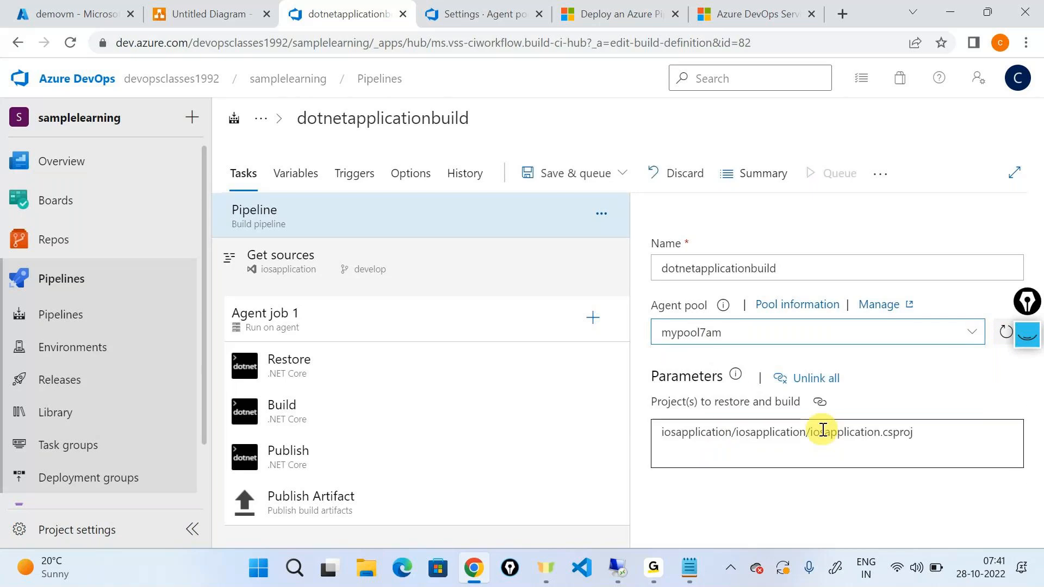
left_click(823, 430)
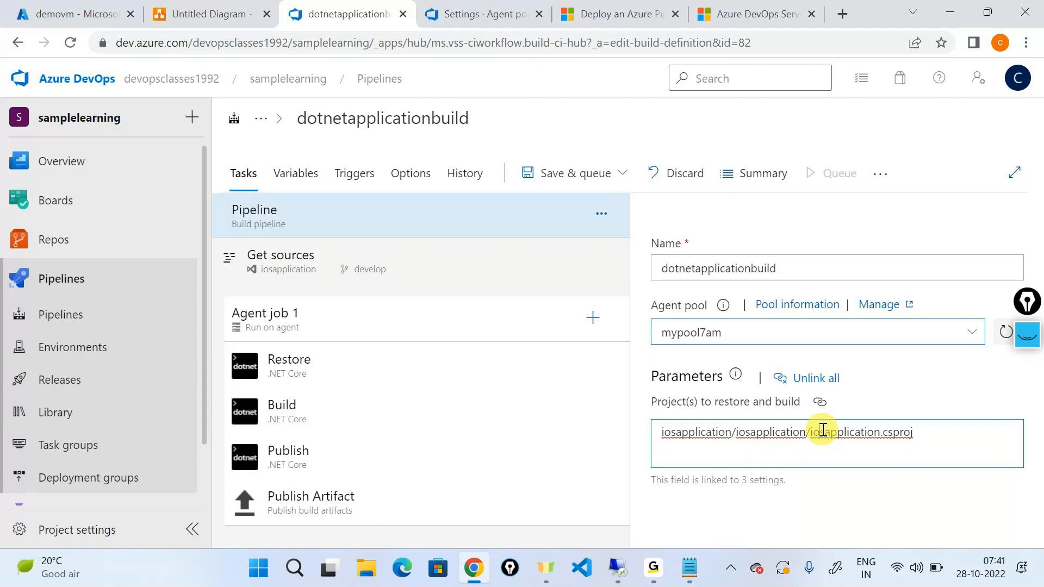
Save and queue the pipeline, and open the Agent job 1 log of the new run.
left_click(570, 173)
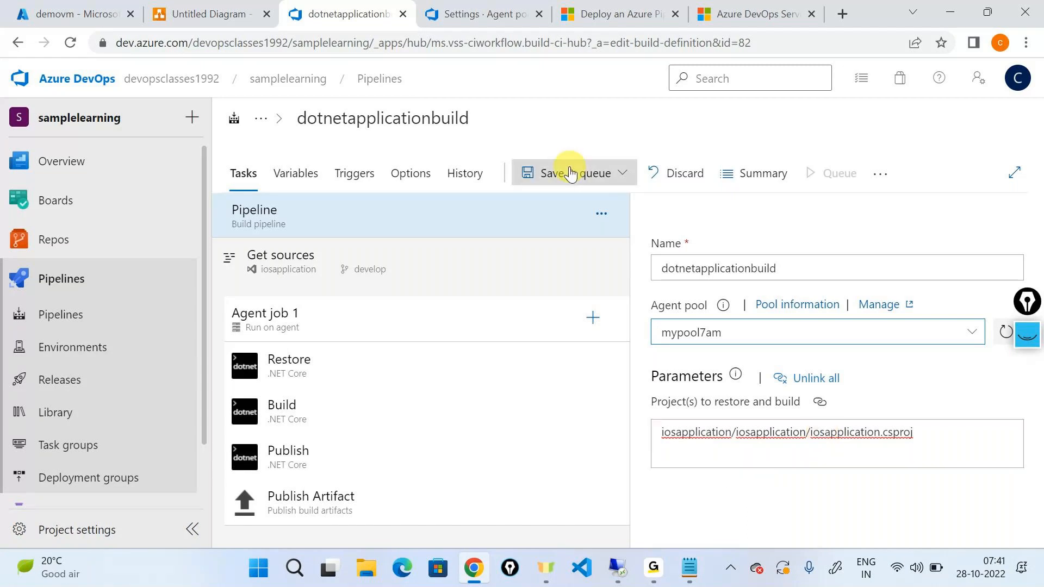
left_click(570, 173)
left_click(564, 205)
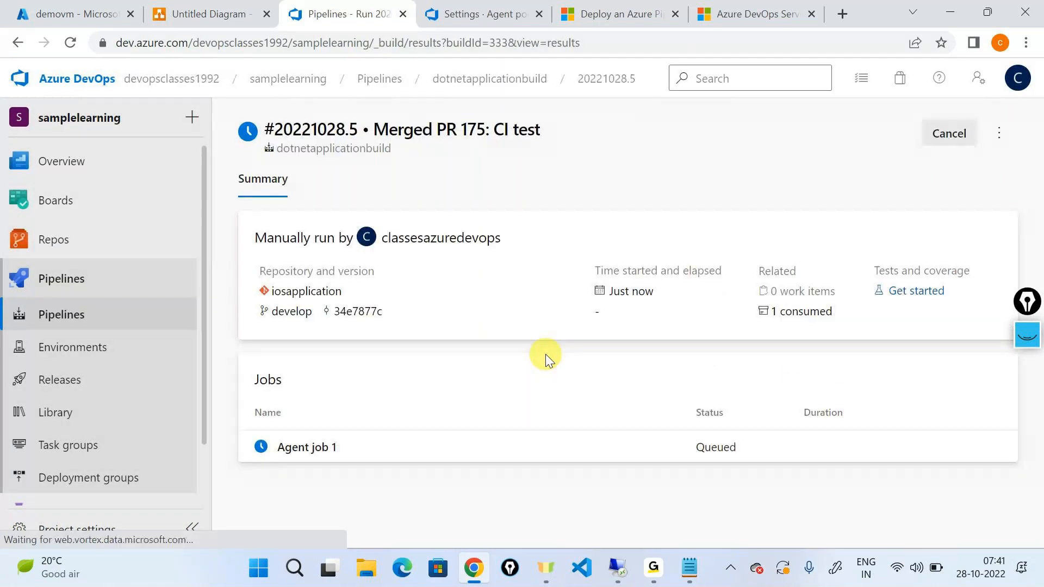
left_click(326, 447)
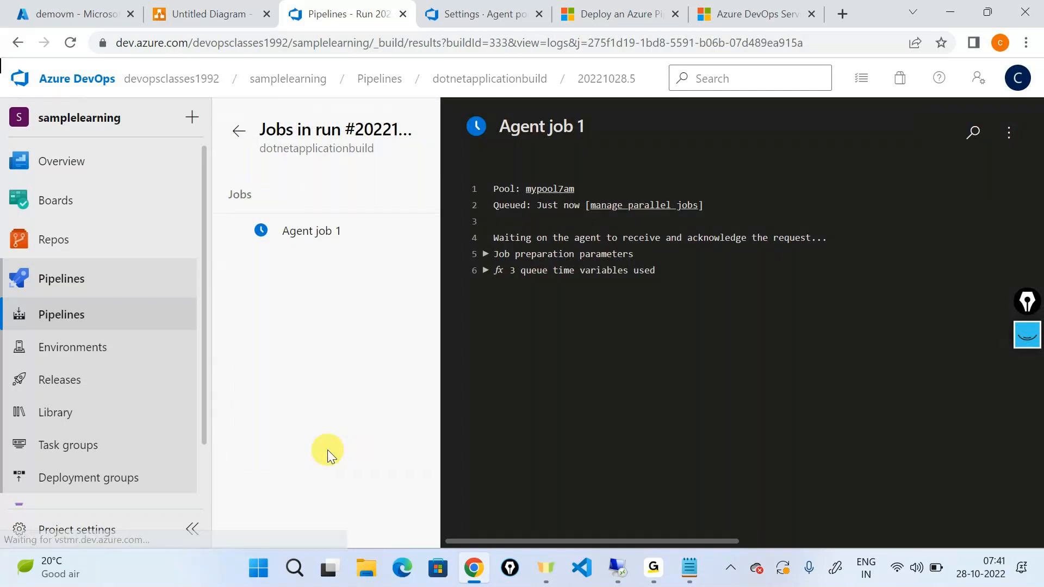
In the remote session, close the Services console and Task Manager, and return to the local browser.
left_click(624, 566)
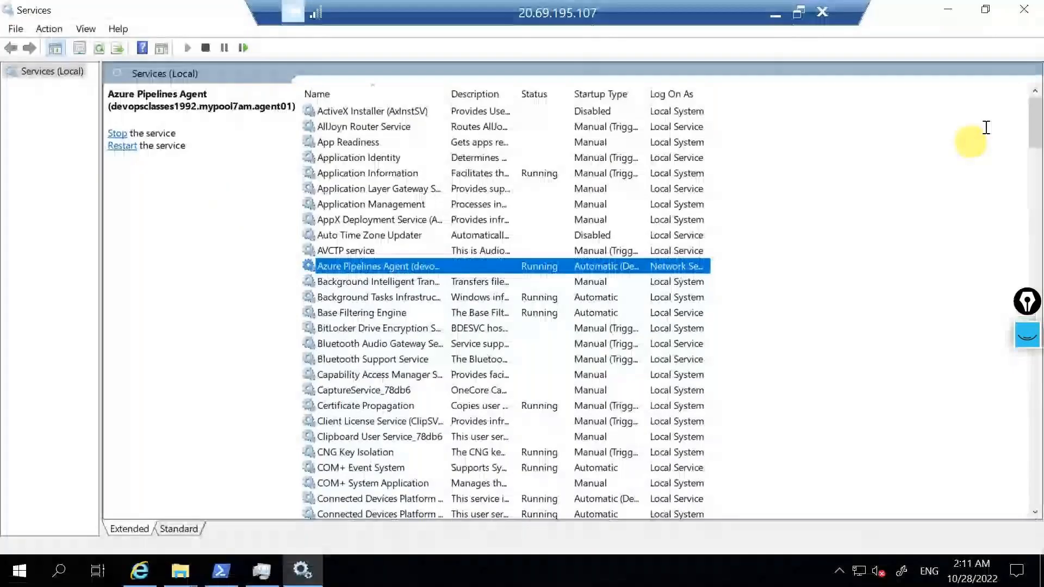
left_click(1022, 9)
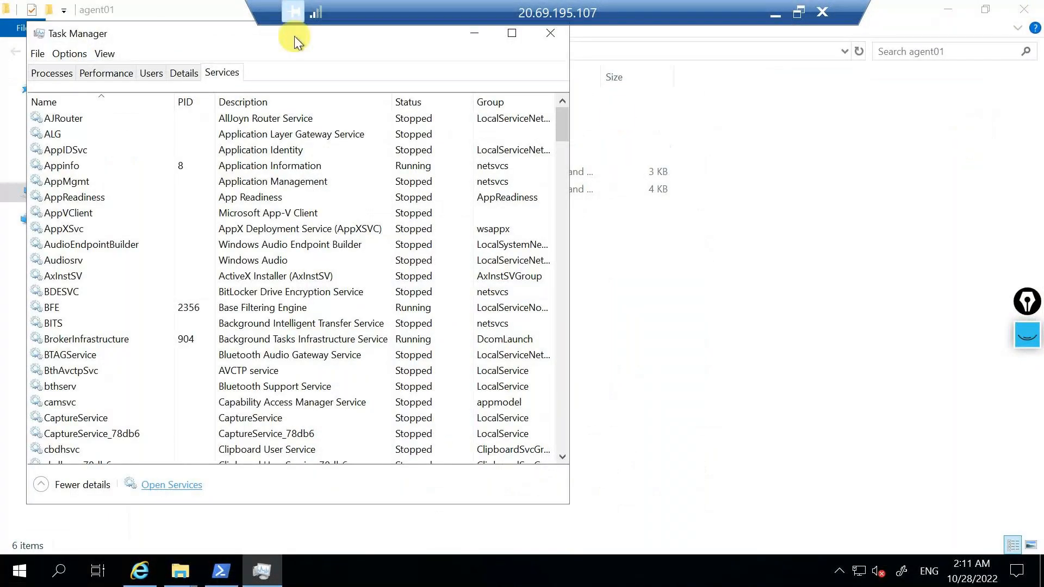
left_click_drag(295, 35, 315, 99)
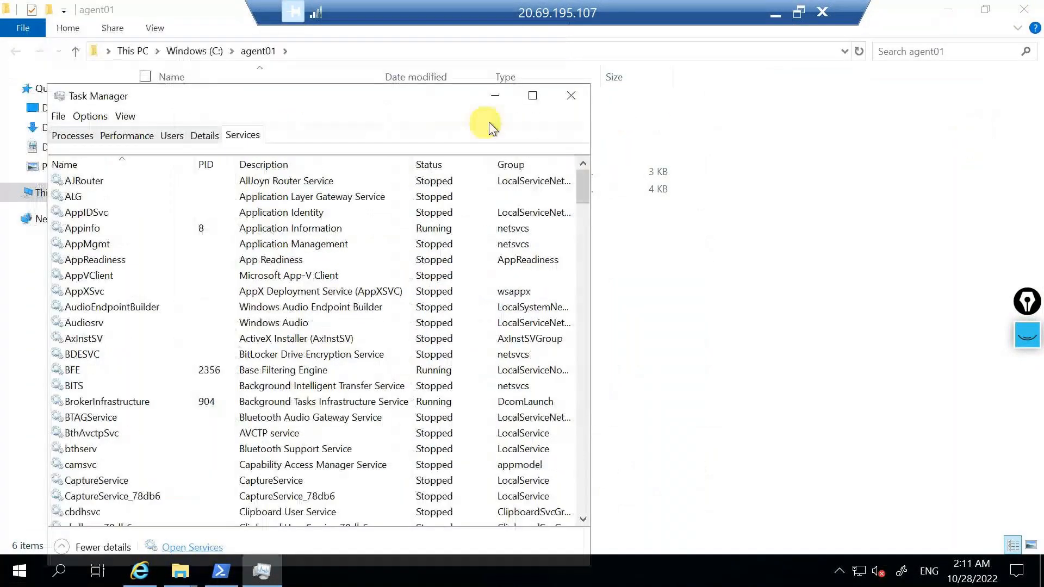
left_click(570, 95)
left_click(775, 13)
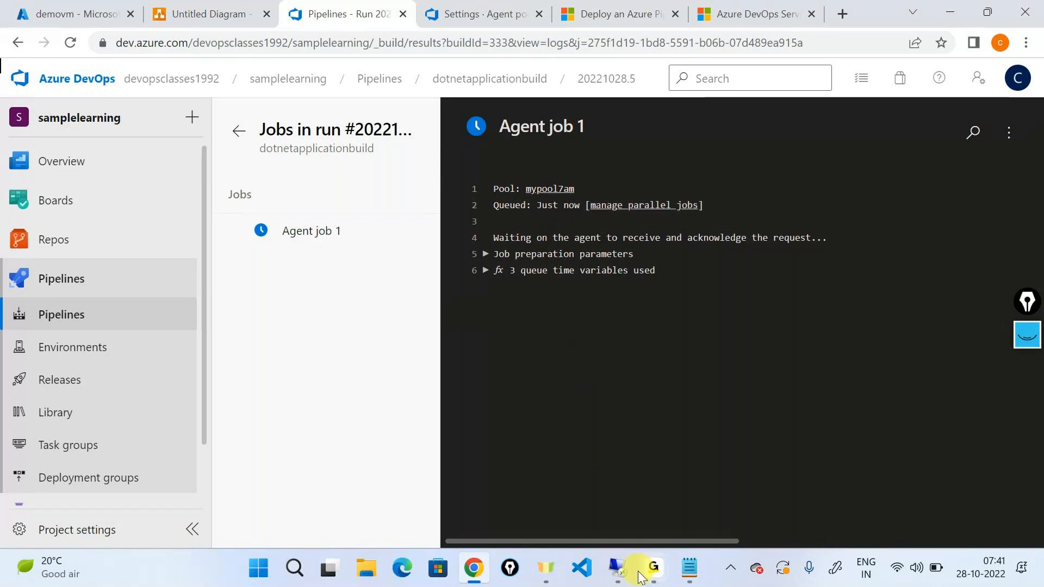
mouse_move(653, 571)
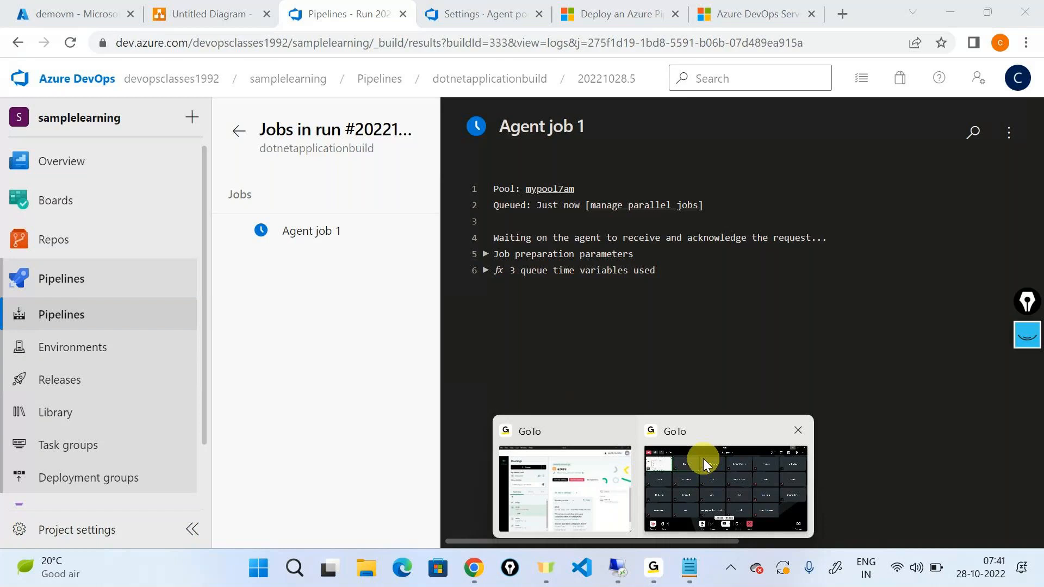
left_click(703, 458)
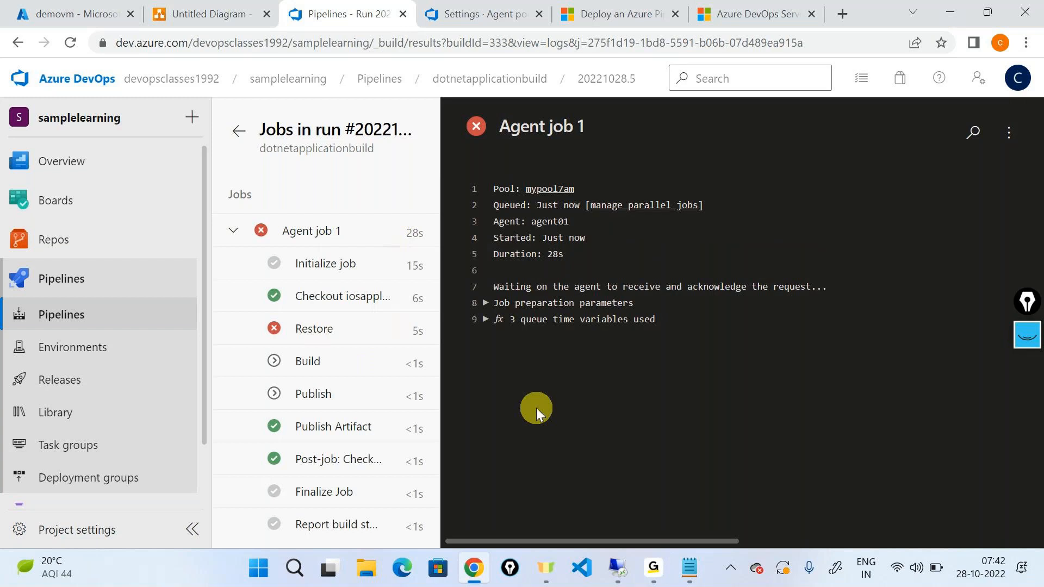
left_click(618, 568)
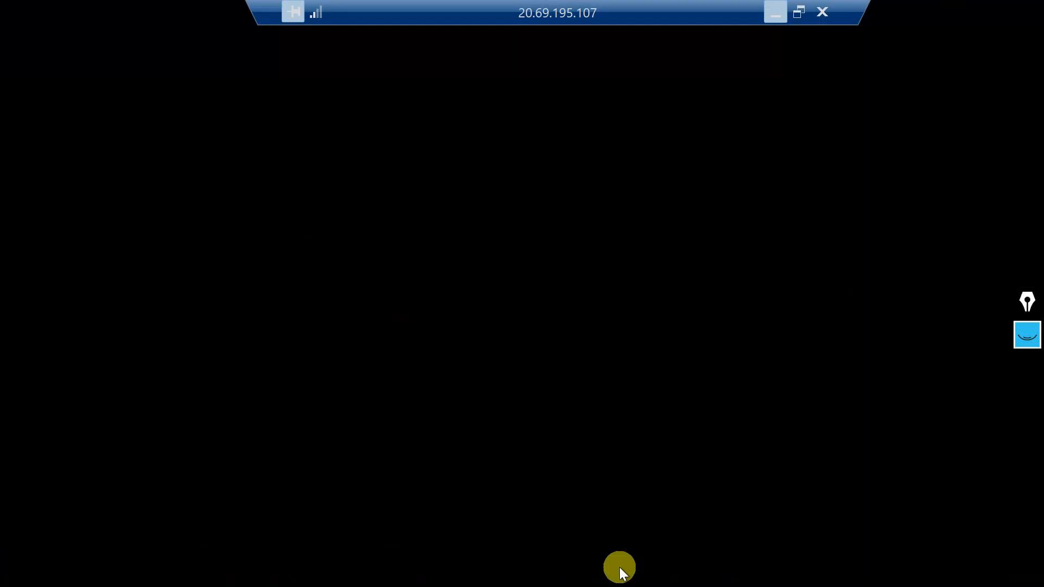
left_click(772, 15)
mouse_move(655, 568)
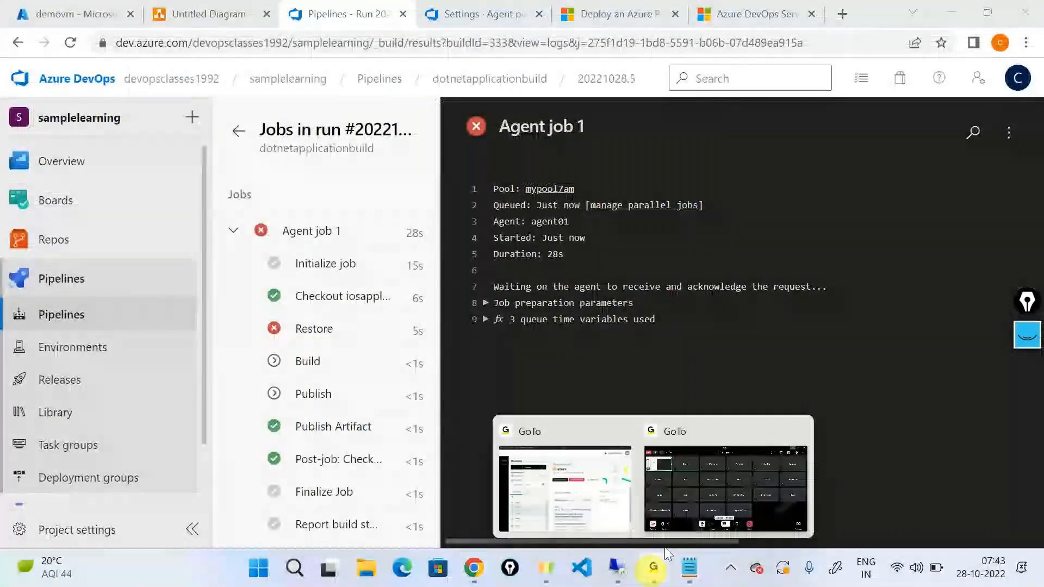
left_click(691, 458)
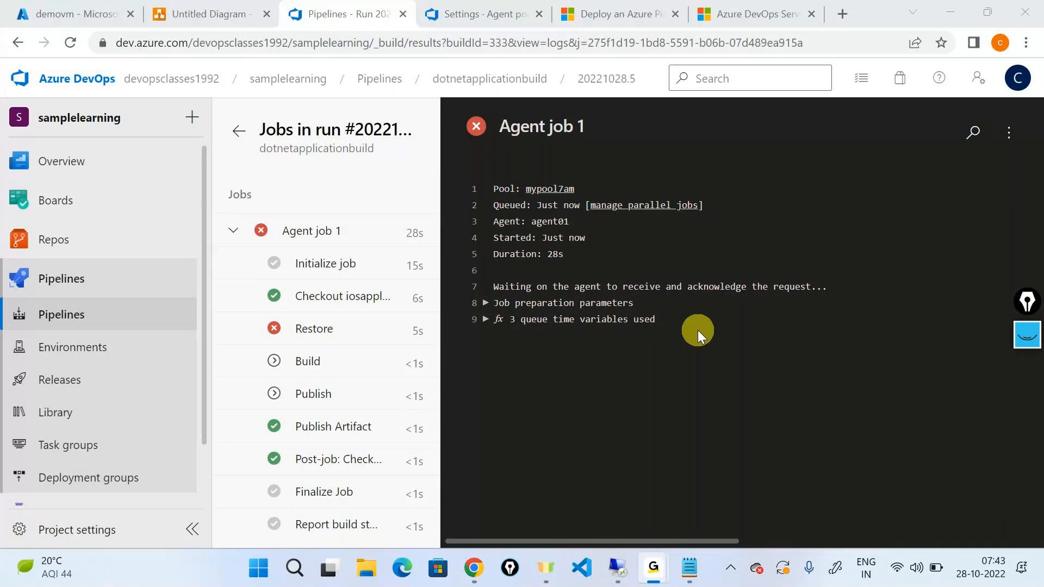
In the untitled Notepad notes, add the line "2. Project settings >> Agent Pool" below the Platform line.
left_click(686, 581)
left_click(569, 87)
key("Return")
type("2. ")
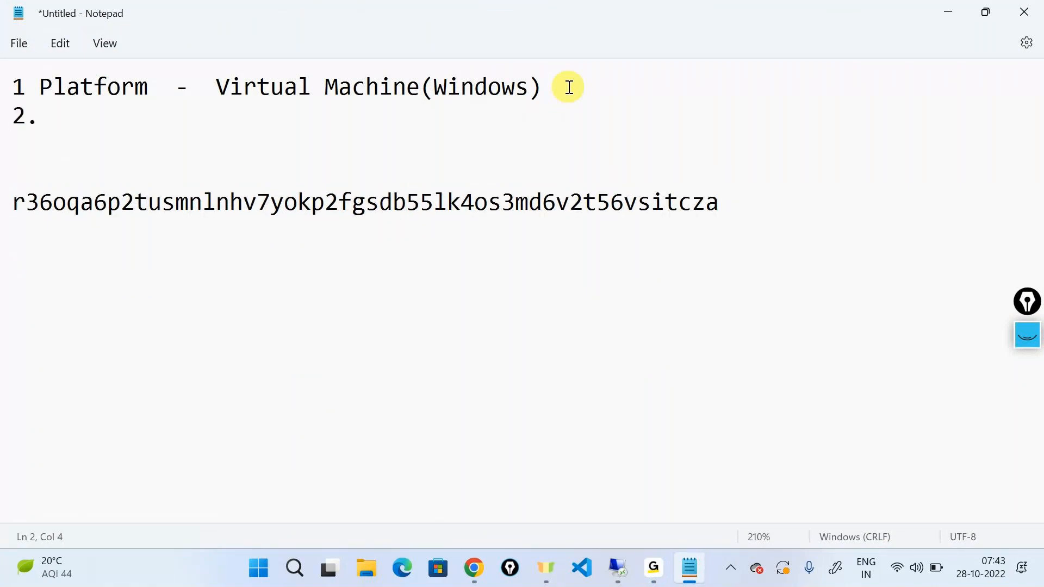
type("Project sett")
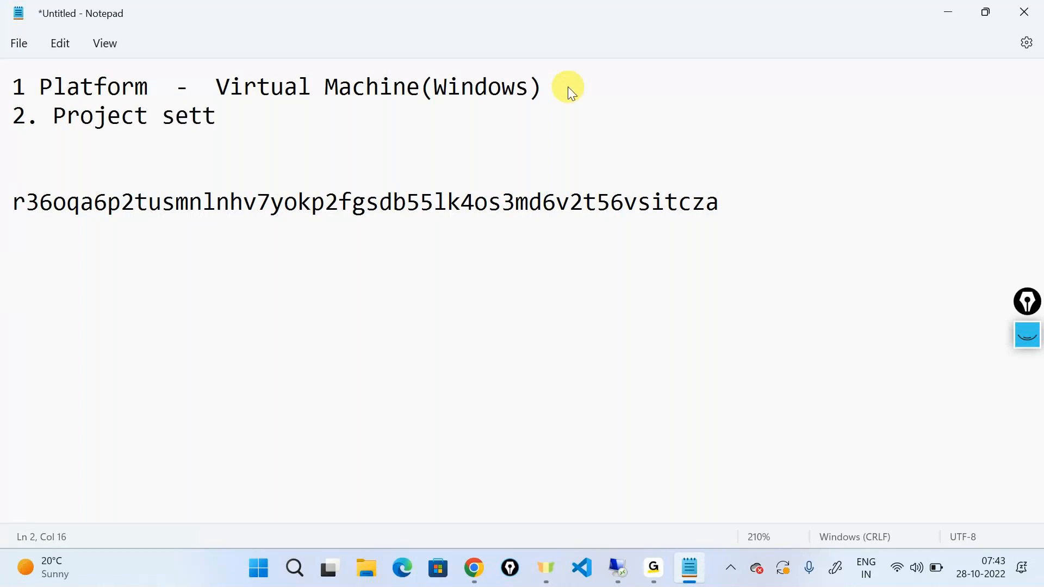
type("ings >> ")
type("Pool")
key("Left")
key("Left")
key("Left")
key("Left")
type("Agent")
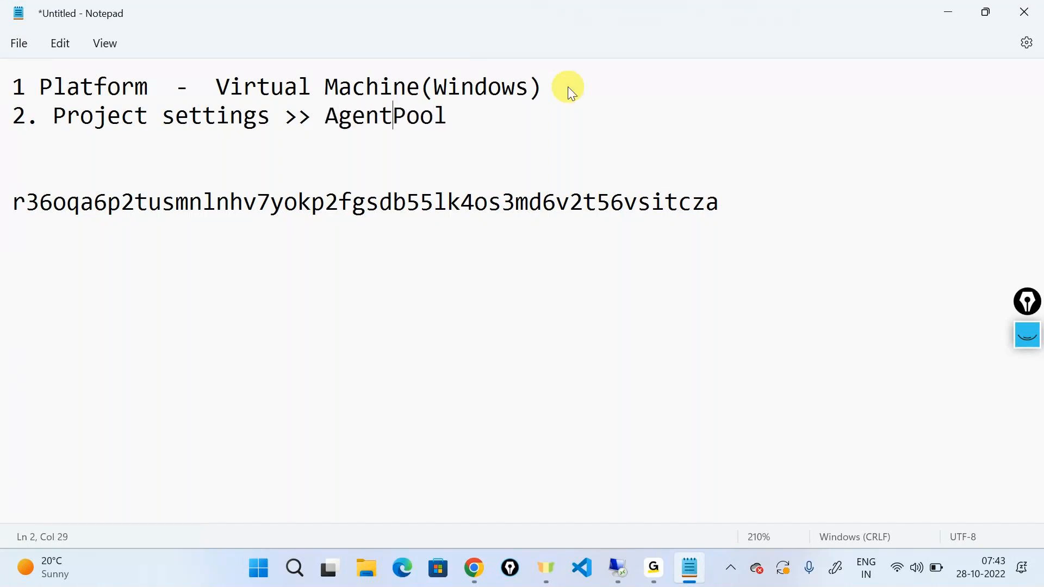
key("Right")
key("Right")
key("Right")
key("Right")
key("Return")
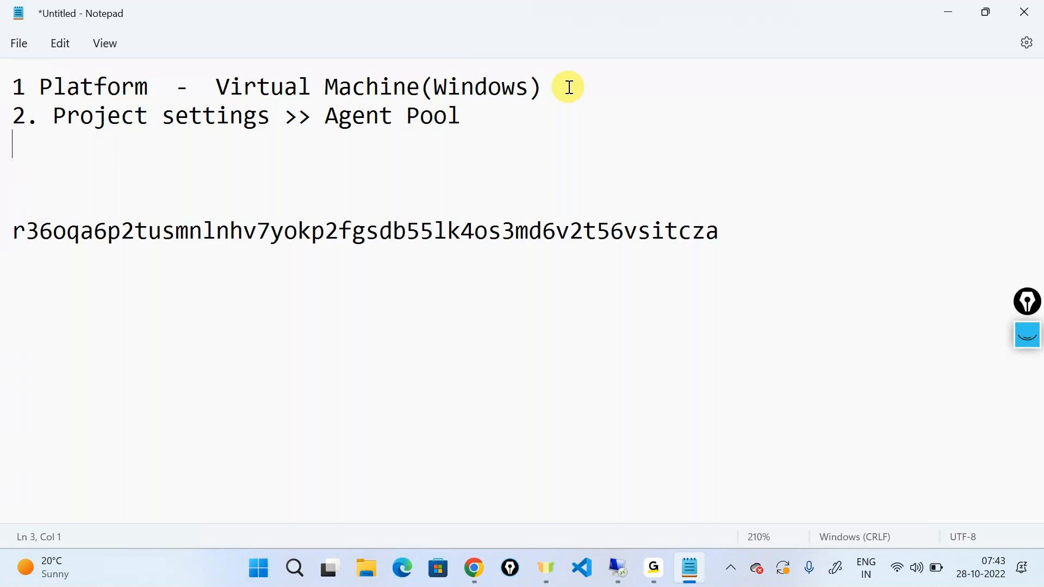
Add the lines "3. New Agent" and "4. Download the agent" to the notes.
type("3. New Ahen")
key("BackSpace")
key("BackSpace")
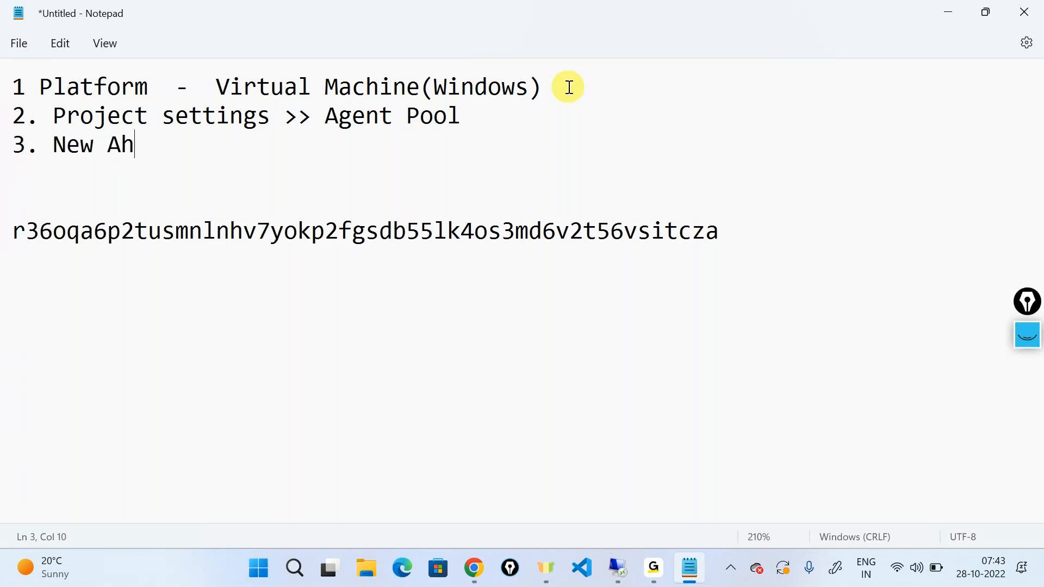
key("BackSpace")
type("gent")
key("Return")
type("4. Download ")
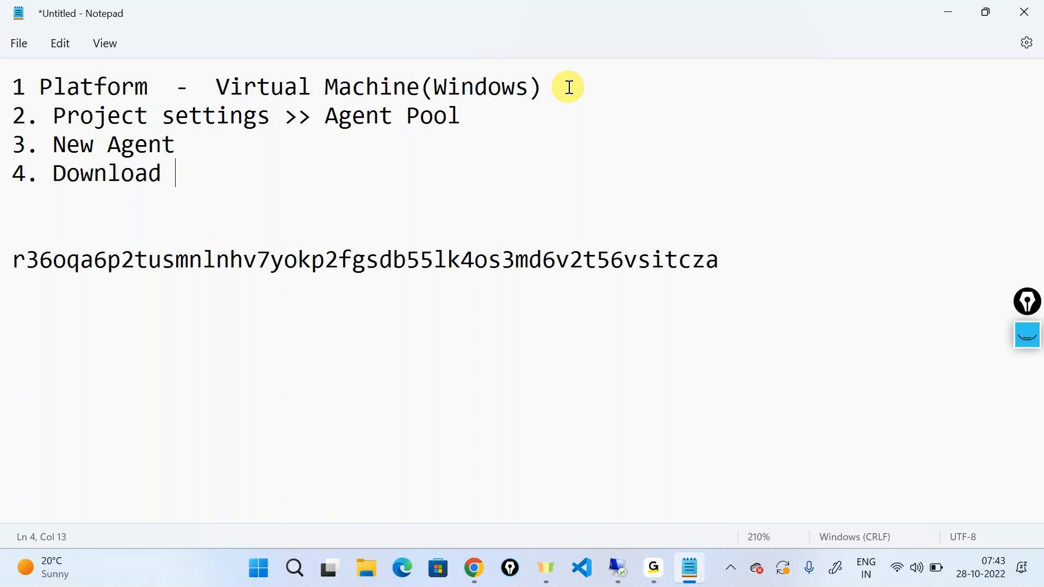
type("the agent")
key("Return")
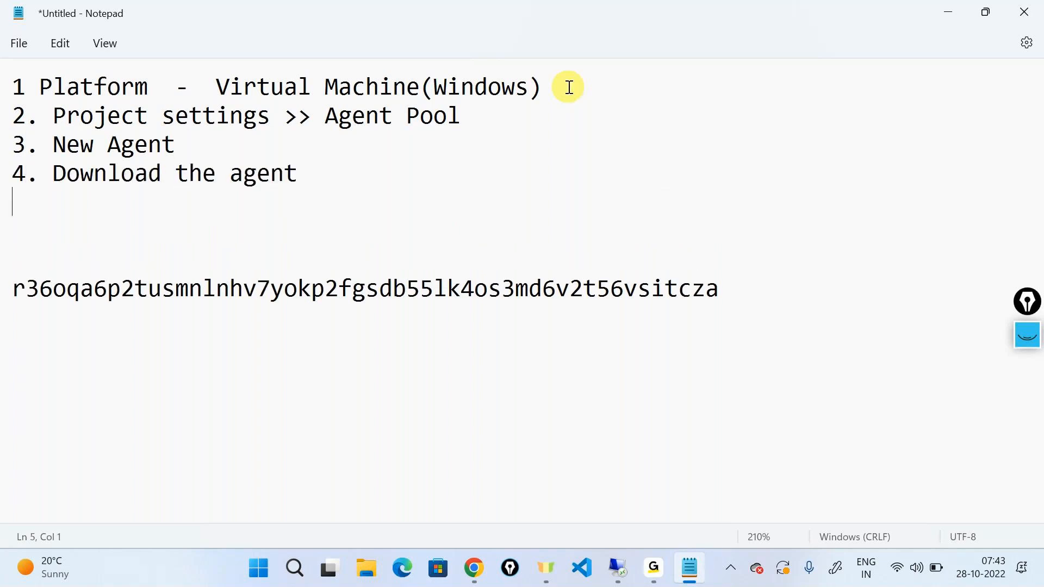
Add the line "5. PAT >> Authentication" below the download item.
type("5. PAT >> Authenticatio")
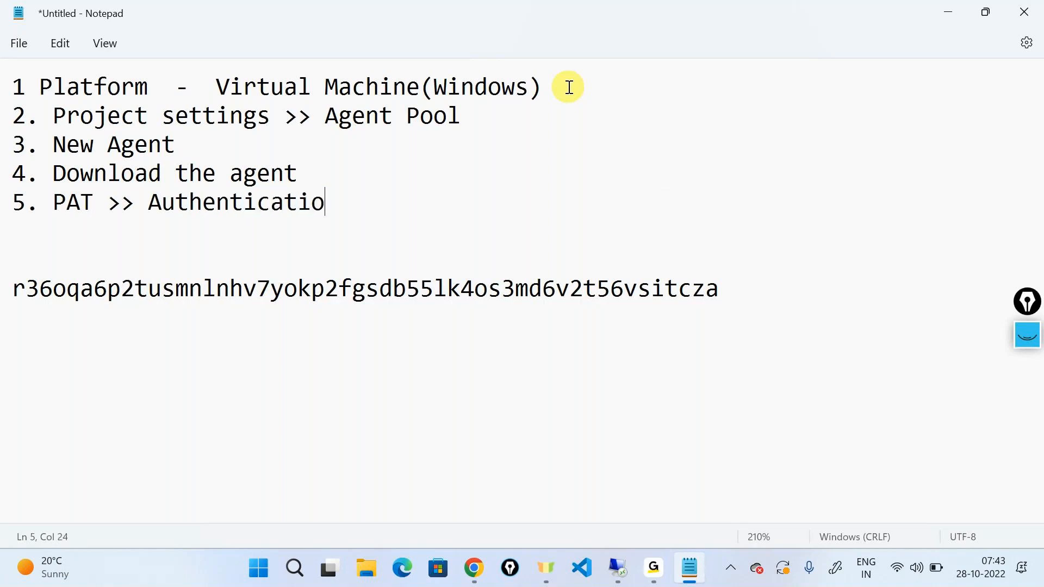
type("n")
key("Return")
Add the line "6. Registered the agent as a service" to the notes.
type("6. ")
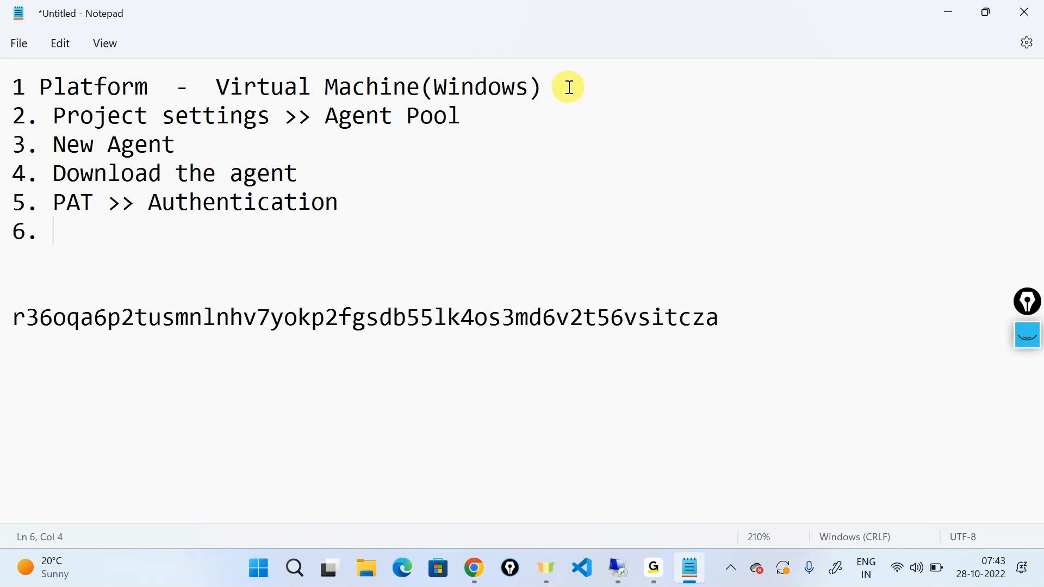
type("Registe")
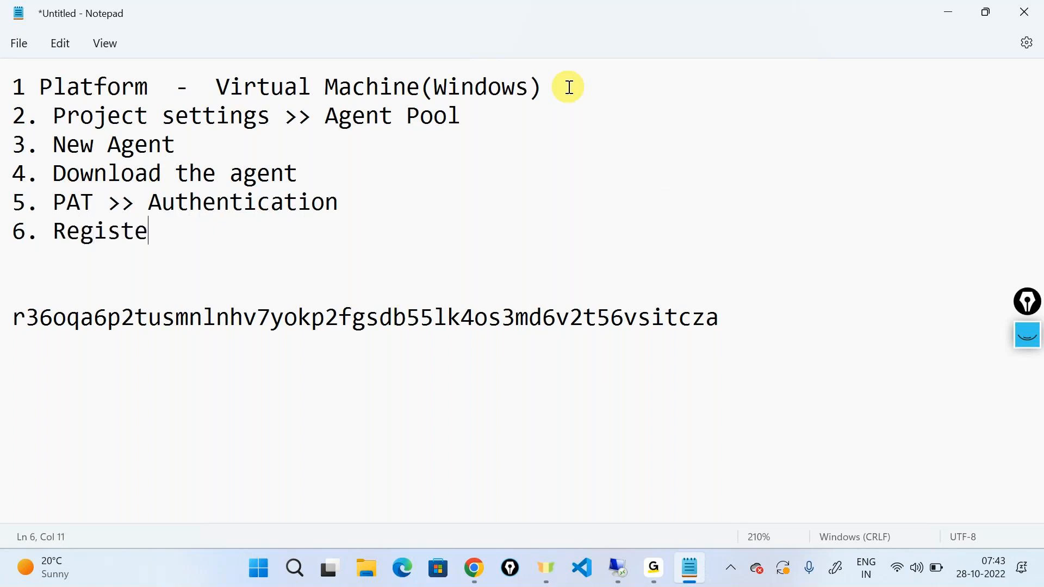
type("red the agent as a service")
key("Return")
Add the line "7 Edited the pipeline >> Running the pipeline" and minimize the notes window.
type("7")
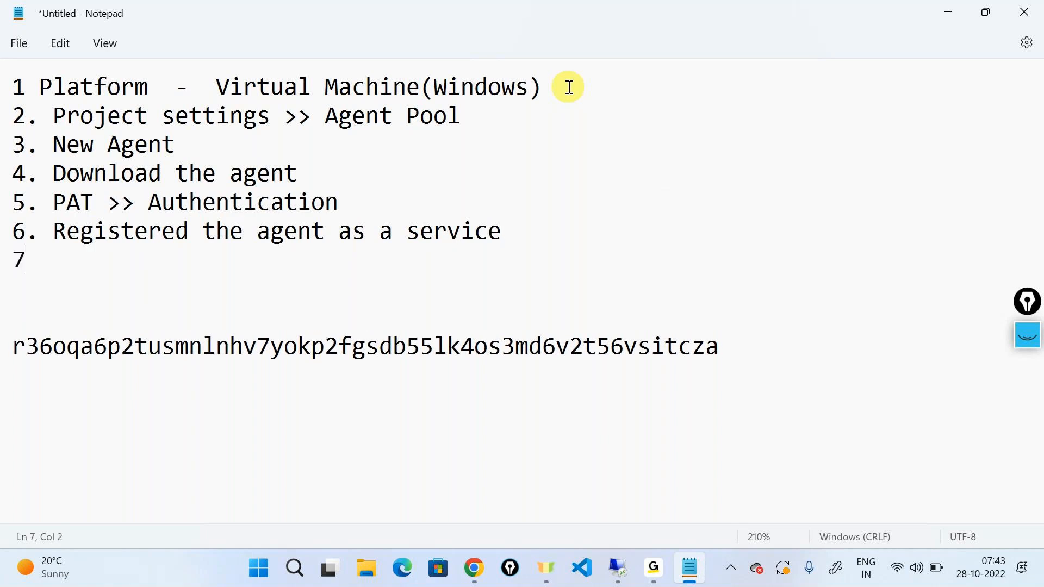
type(" Edited the ")
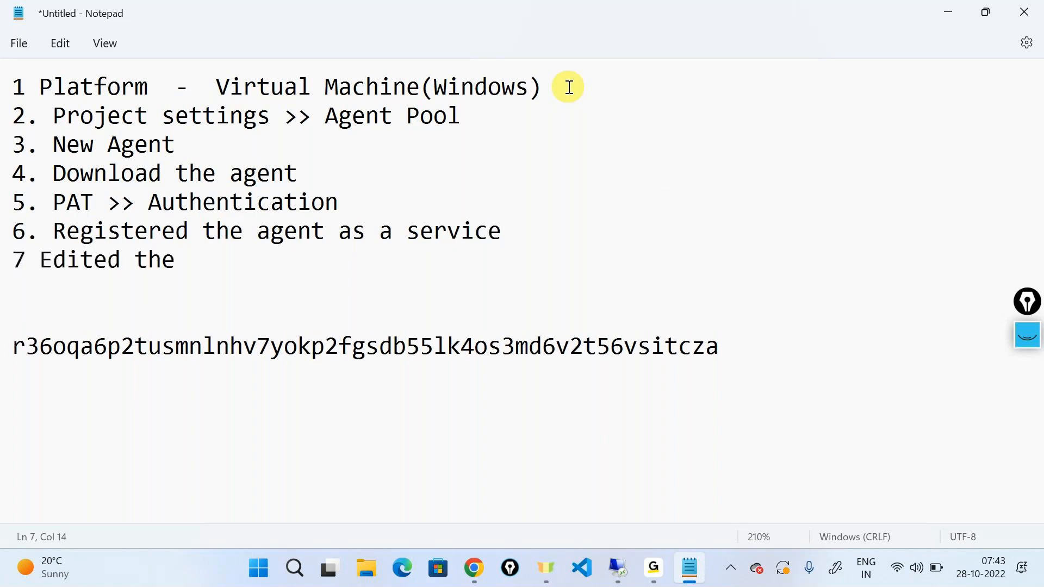
type("pipeline >> ")
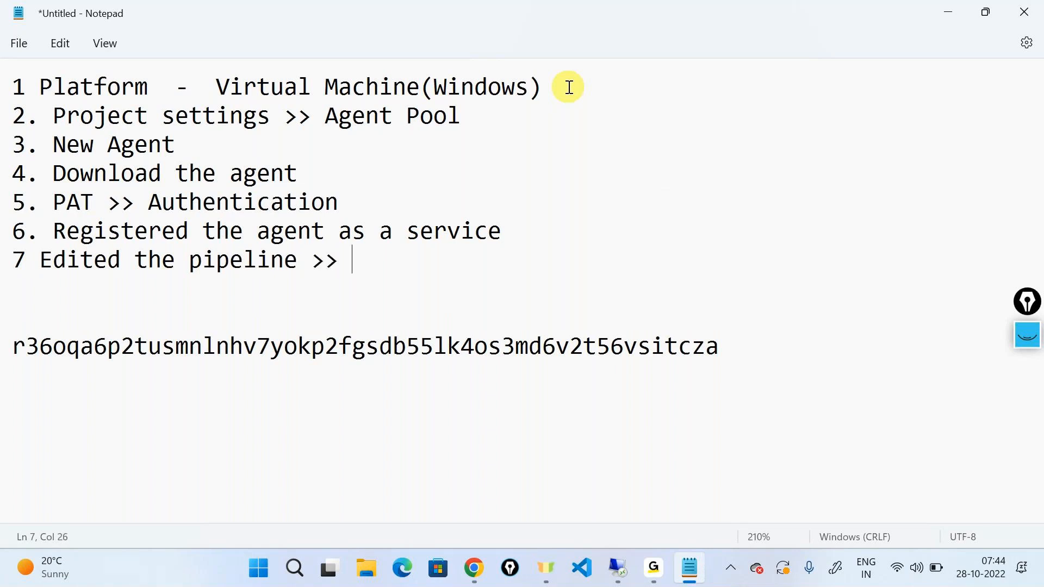
type("Running the pipeline")
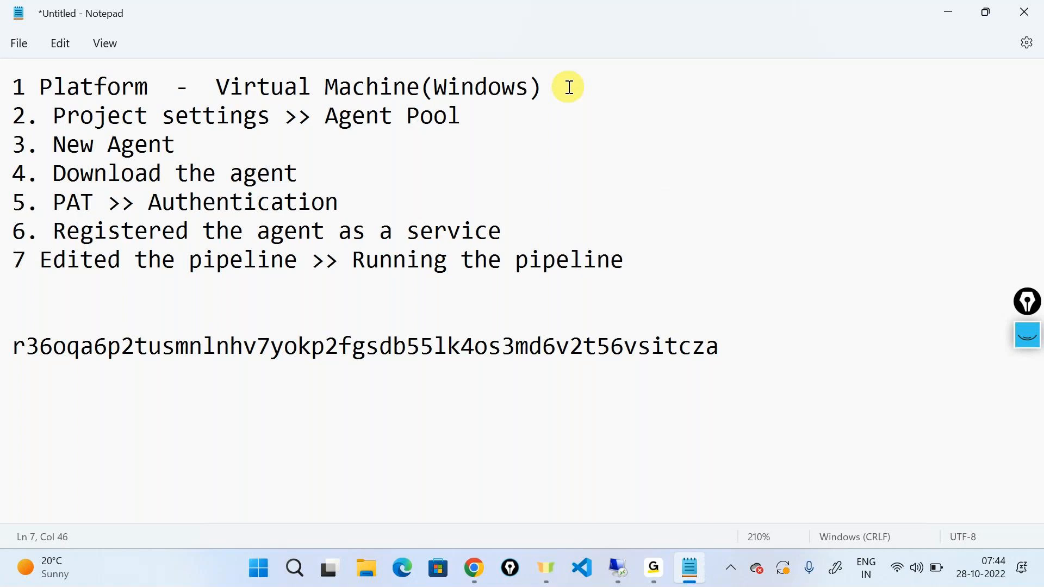
left_click(954, 10)
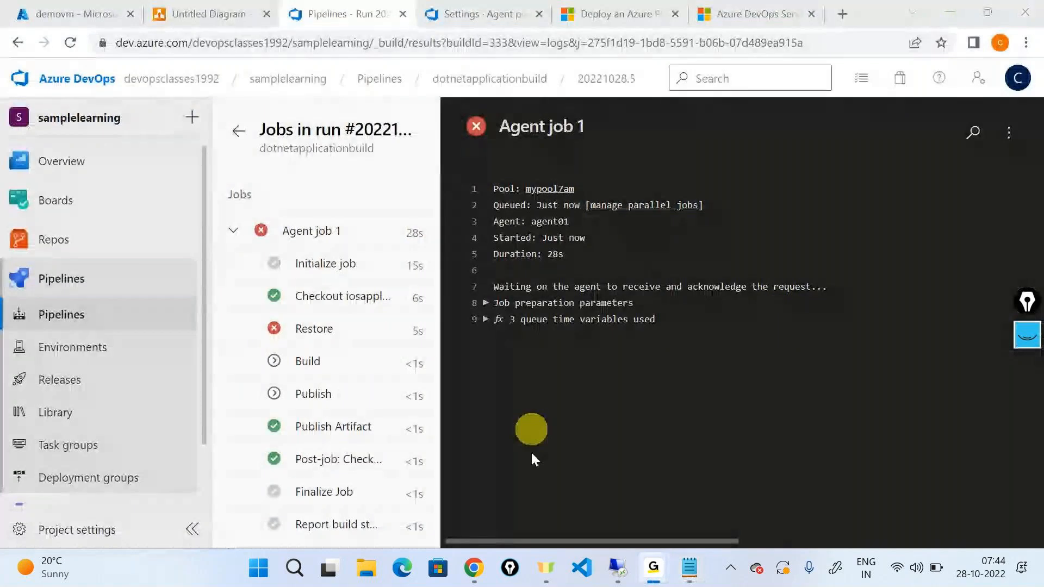
Return to the pipeline run in the browser and examine the error line in the Restore task's log.
left_click(475, 568)
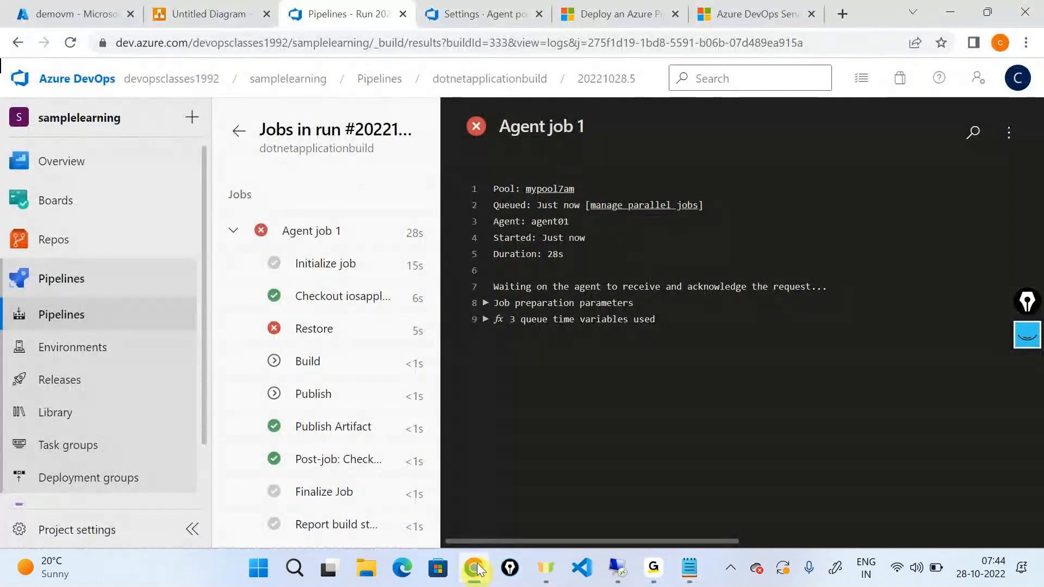
left_click(324, 329)
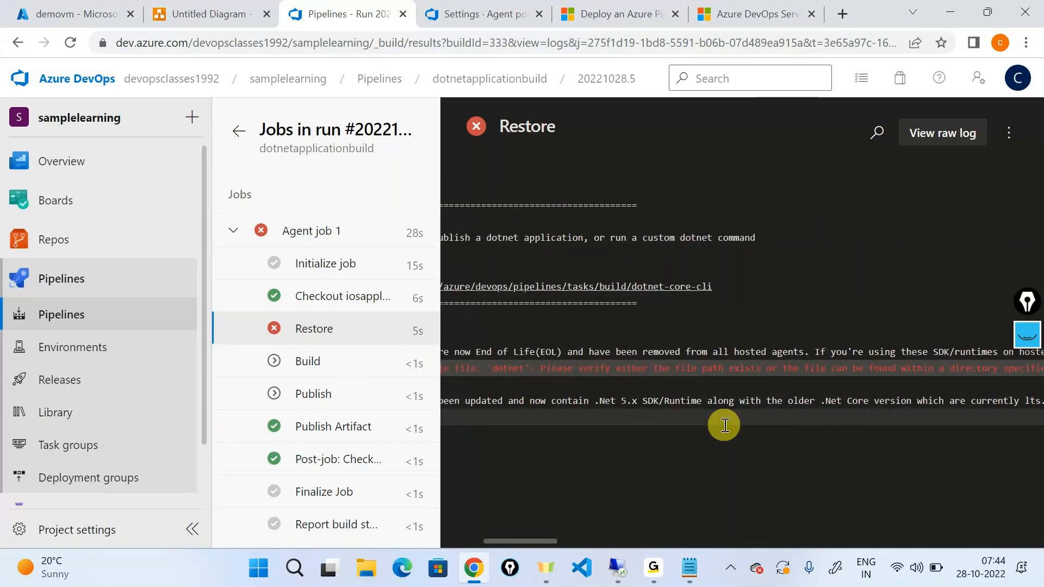
triple_click(642, 369)
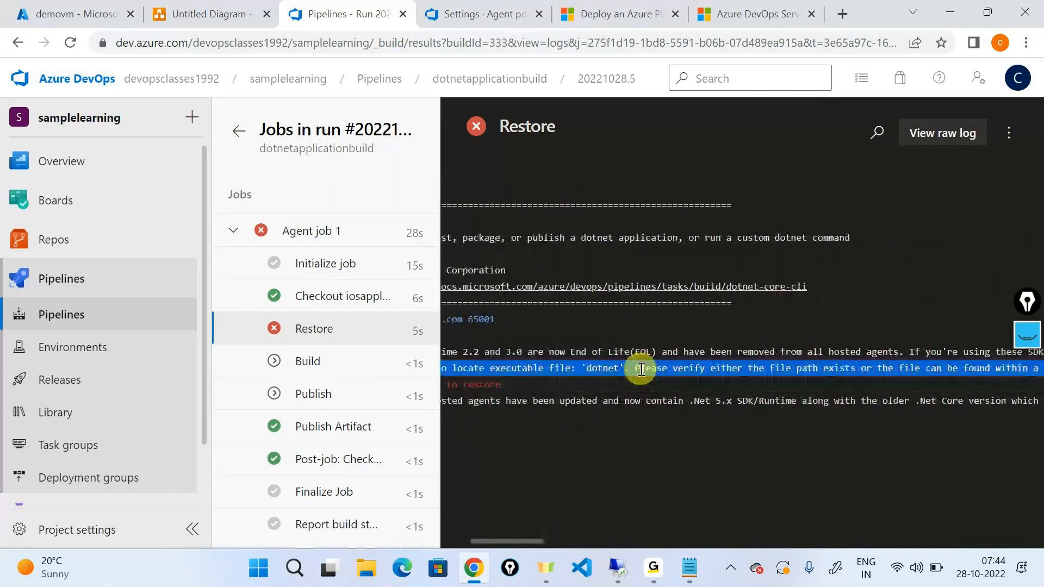
scroll(641, 370, "right", 9)
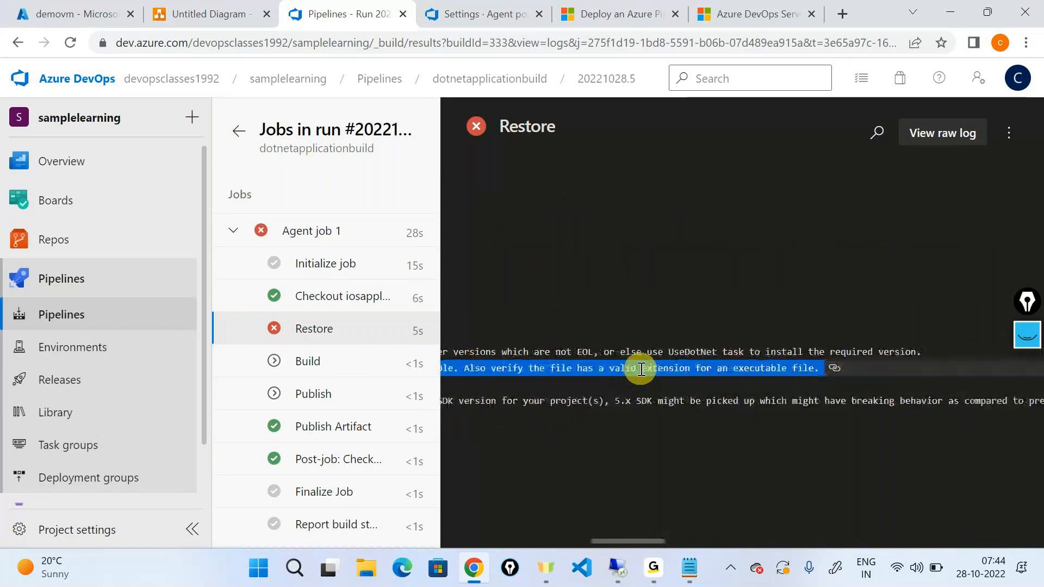
scroll(642, 370, "left", 14)
left_click(657, 433)
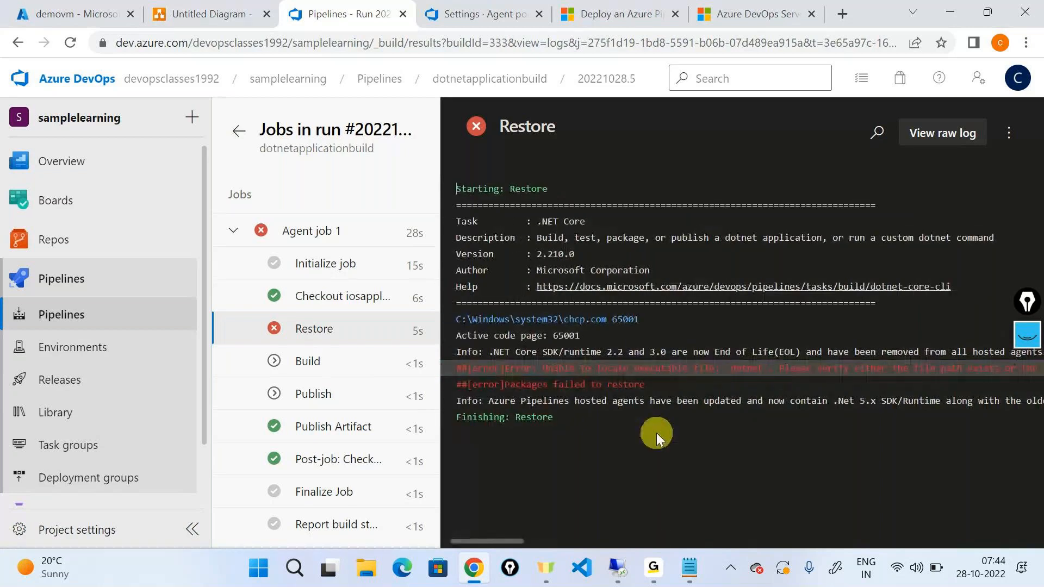
Read the two error lines of the Restore log across their full width, concentrating on the one about the dotnet executable.
triple_click(558, 372)
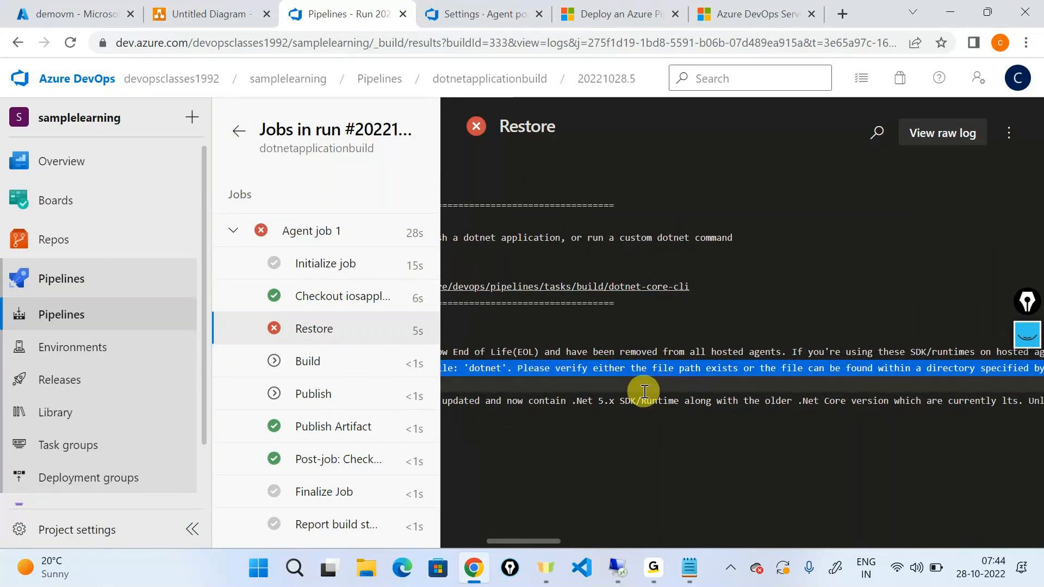
scroll(644, 391, "right", 6)
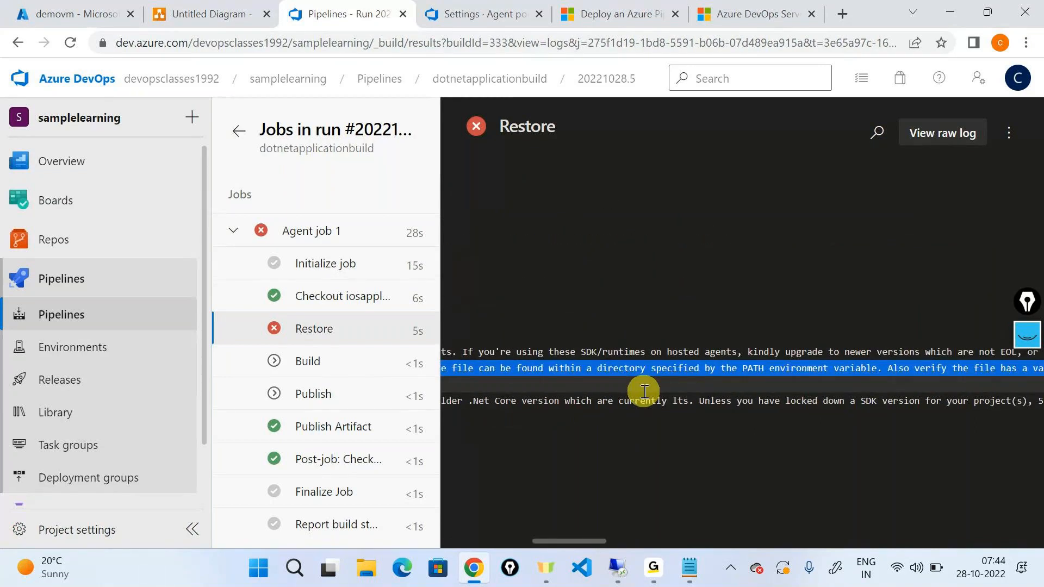
scroll(644, 392, "left", 6)
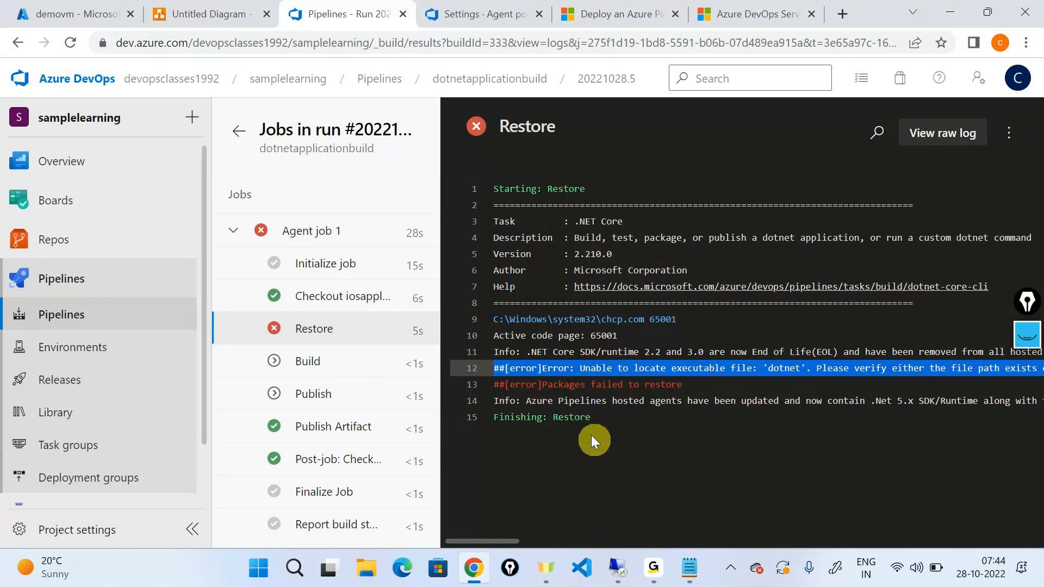
triple_click(562, 386)
left_click(563, 461)
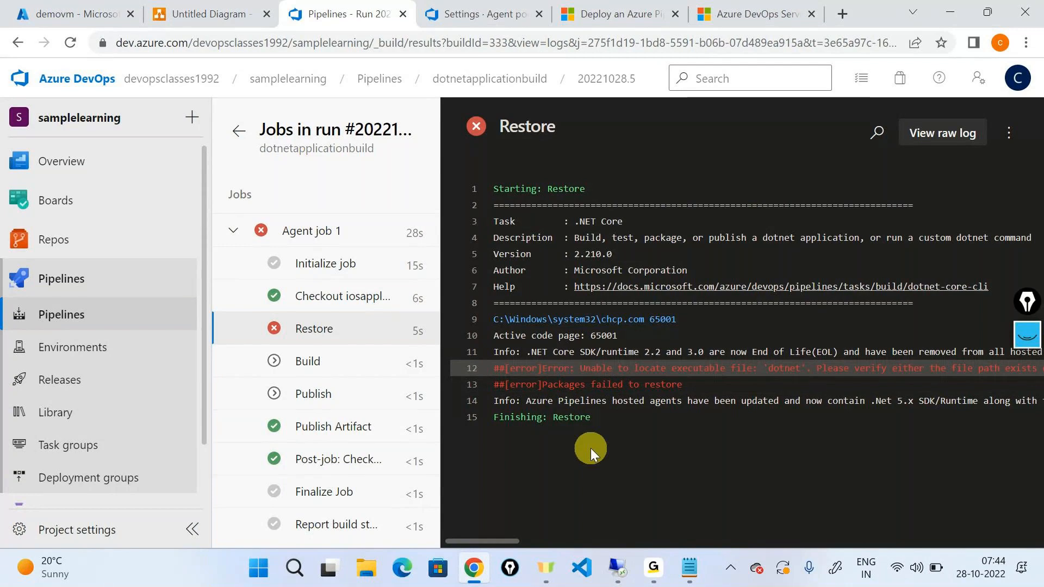
left_click(652, 571)
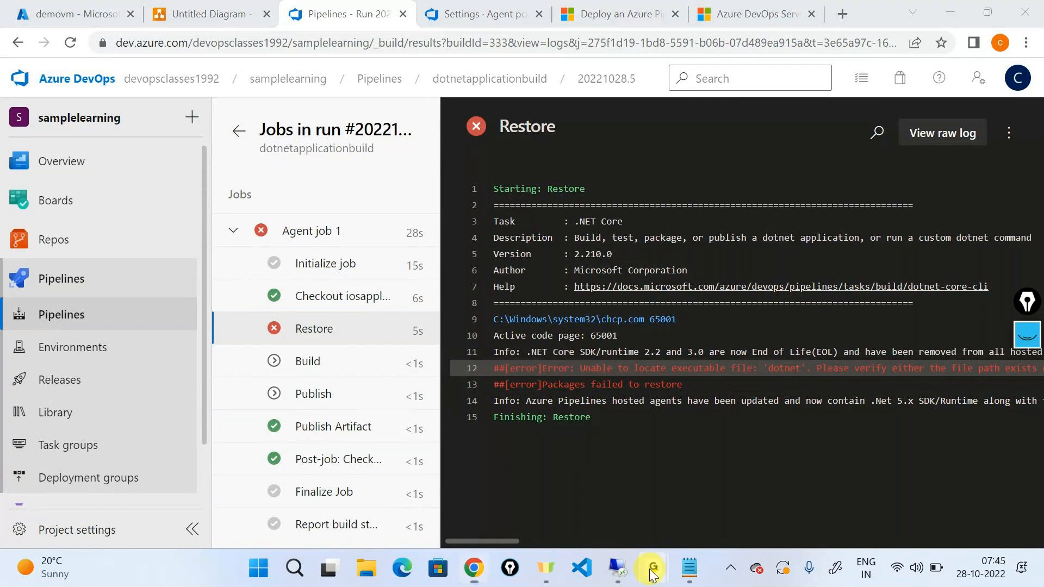
left_click(686, 460)
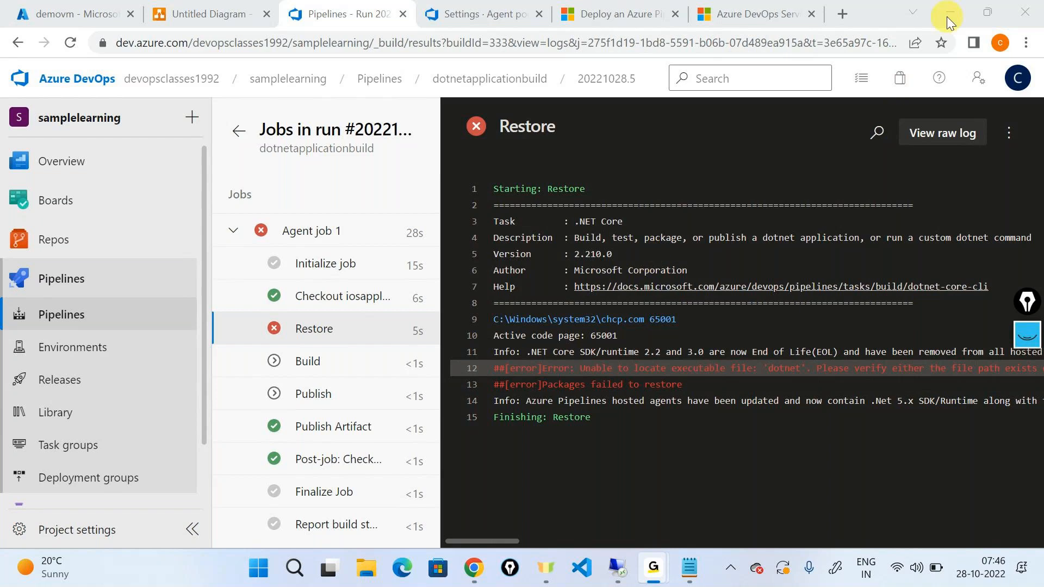
triple_click(651, 365)
scroll(605, 506, "right", 4)
scroll(605, 505, "left", 4)
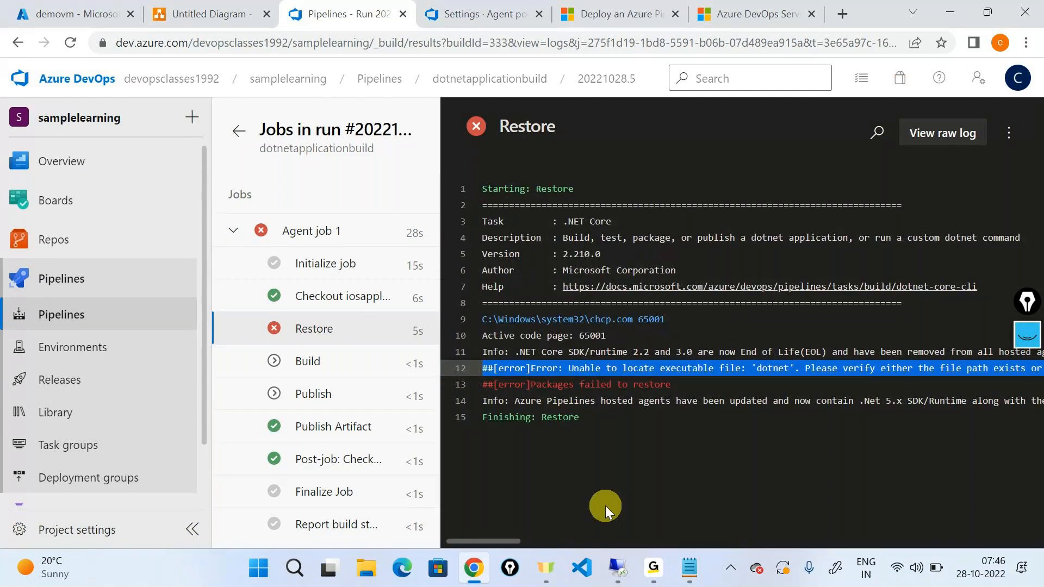
key("alt+Tab")
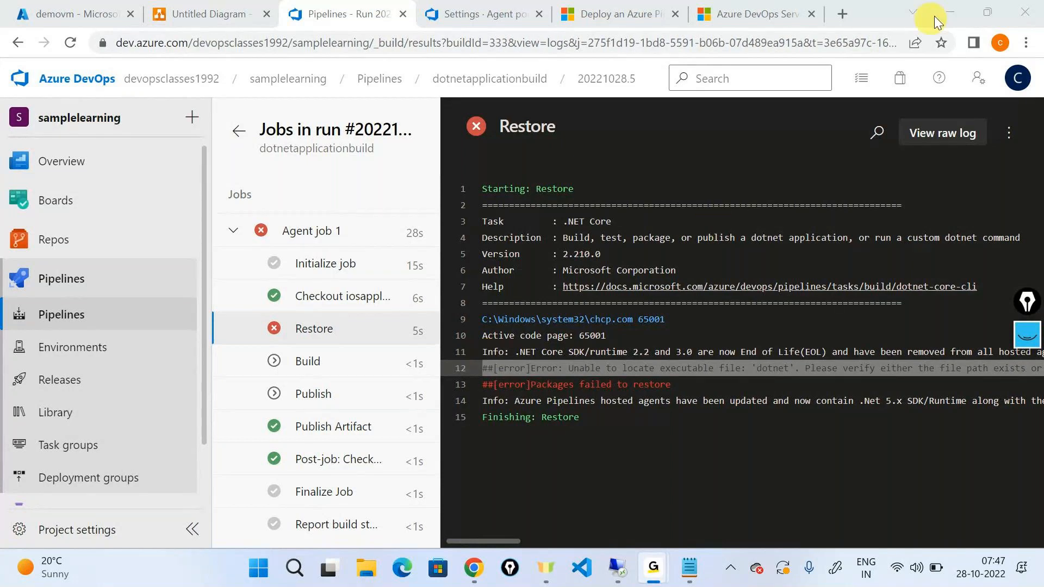
left_click(951, 13)
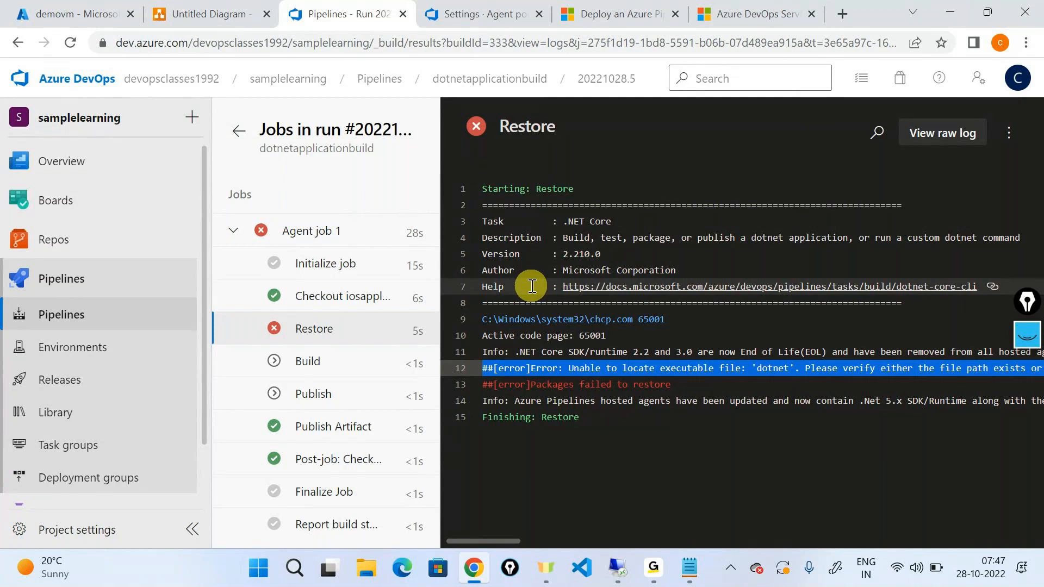
Switch to the virtual machine's remote desktop session and open a Command Prompt there.
left_click(618, 567)
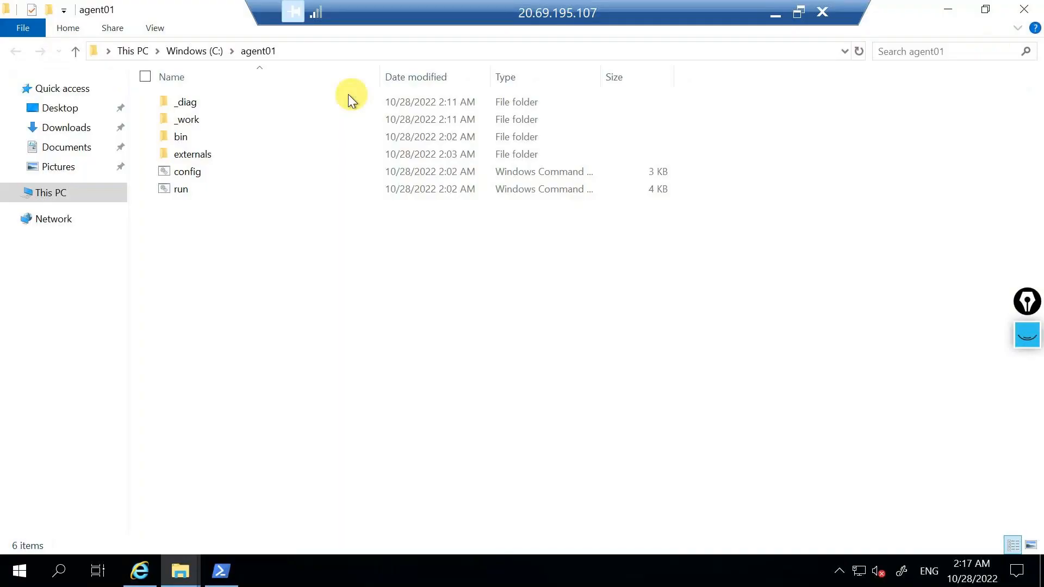
left_click(58, 571)
type("cd")
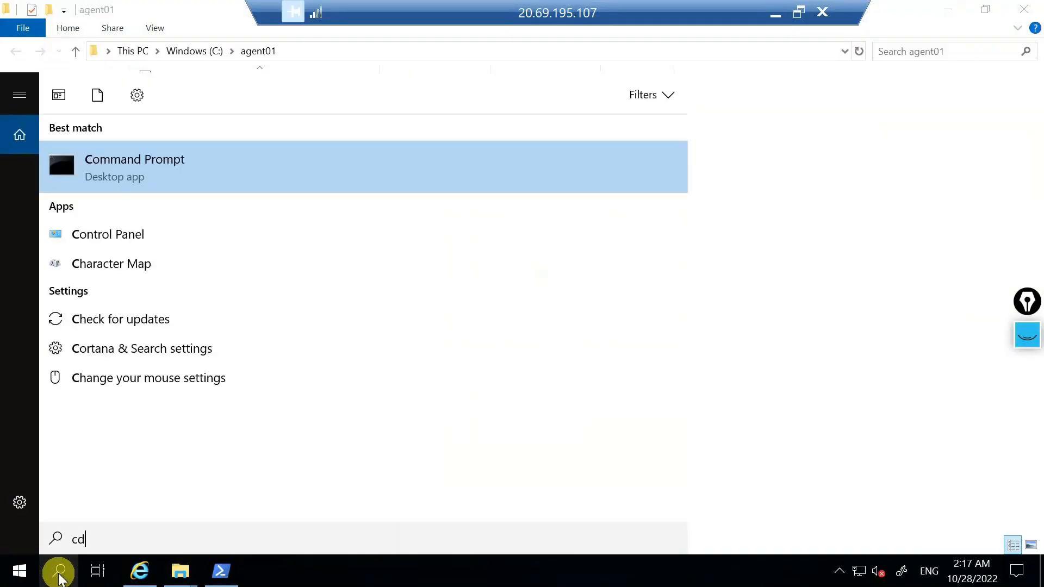
key("BackSpace")
type("md")
key("Return")
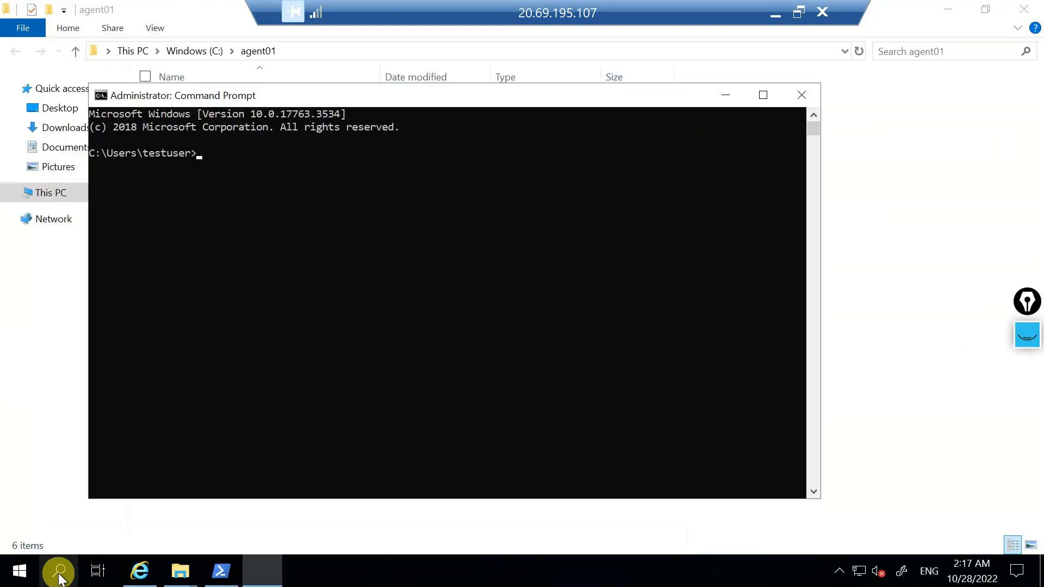
Run "dotnet restore" on the virtual machine, read its output, then close the Command Prompt and minimize the remote session.
type("dotne")
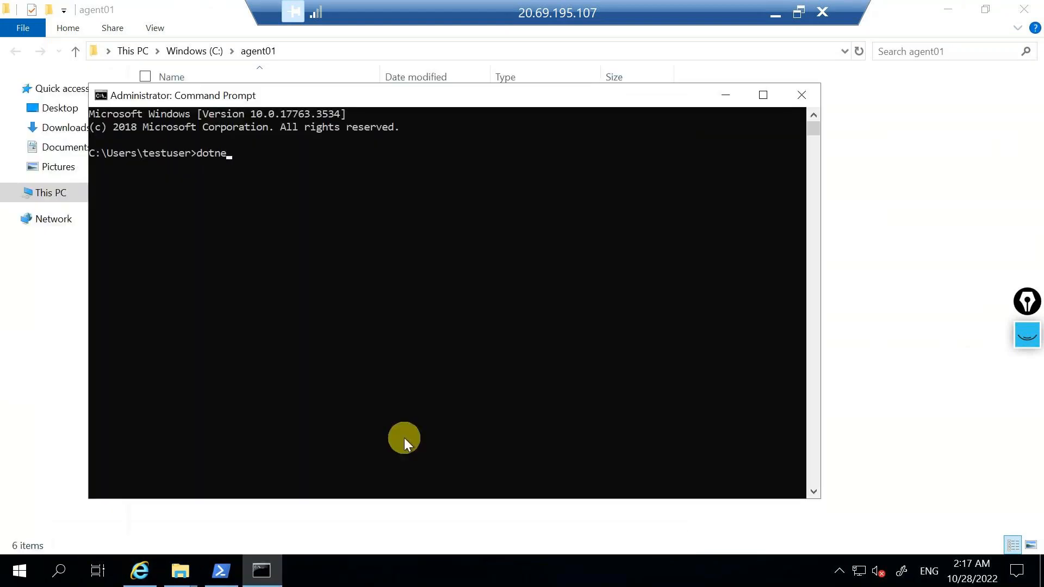
type("t restore")
key("Return")
left_click_drag(100, 170, 458, 169)
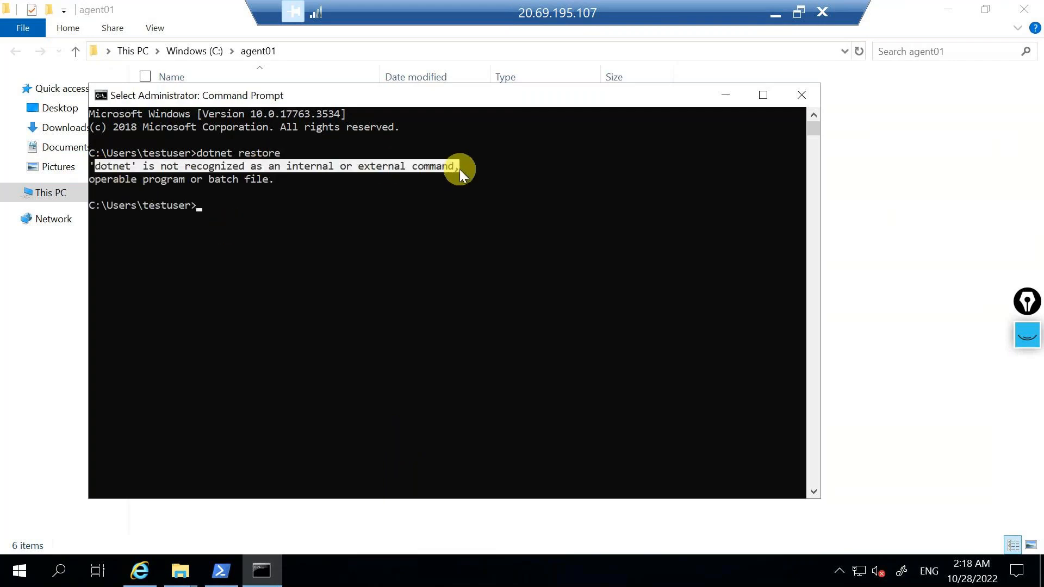
left_click_drag(194, 179, 305, 168)
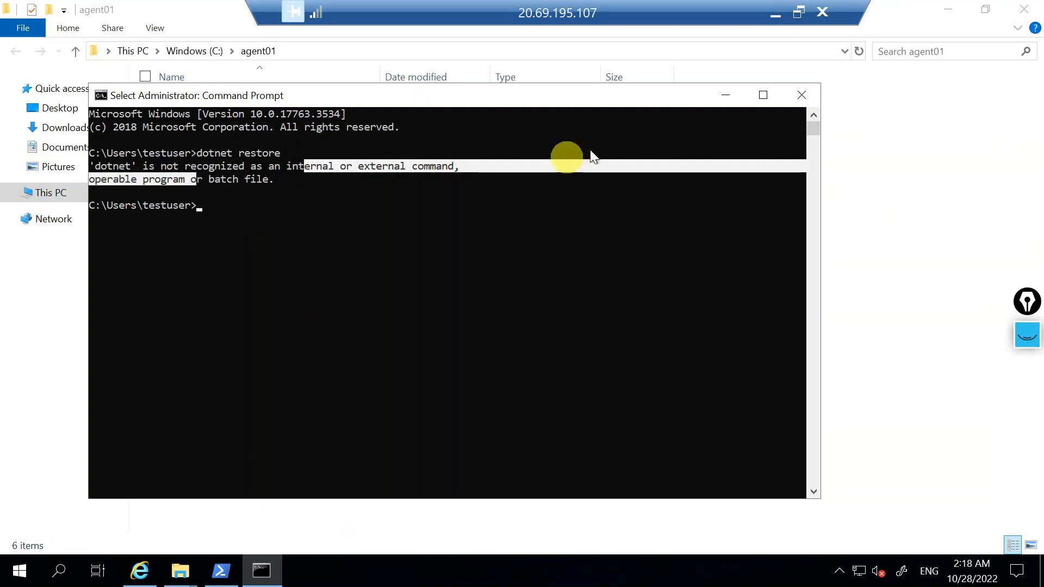
left_click(800, 96)
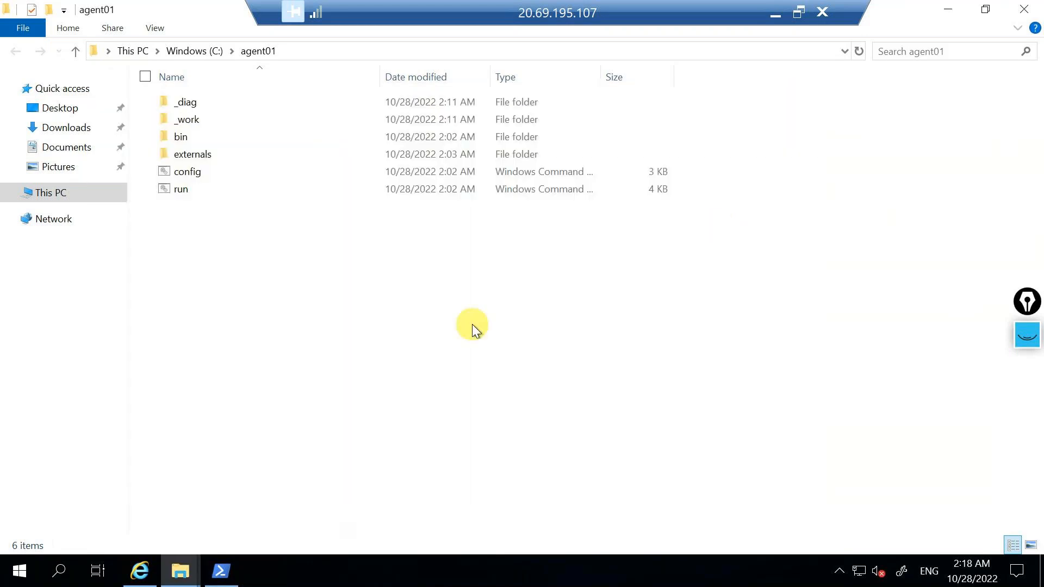
left_click(787, 8)
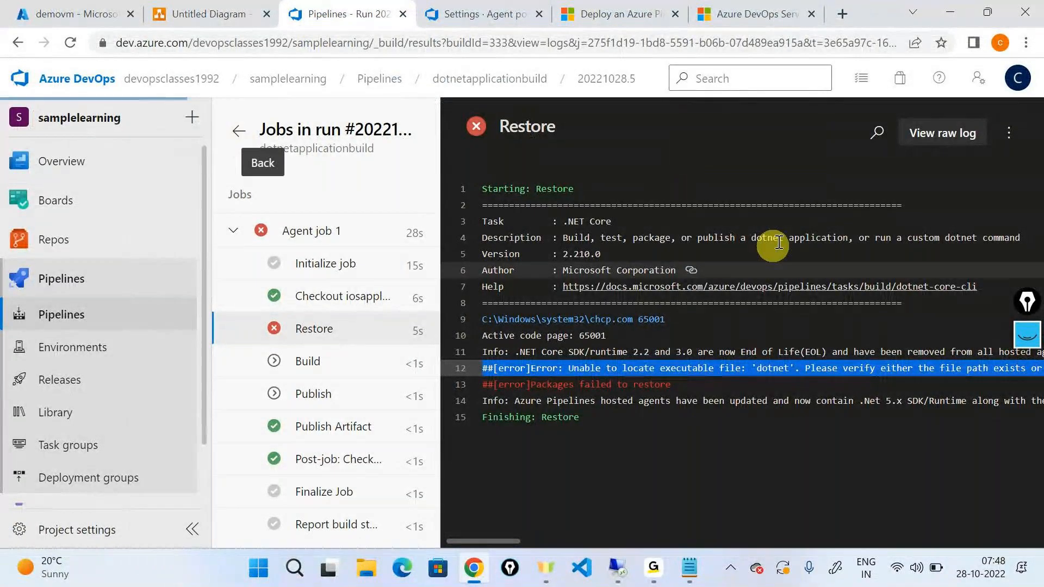
Leave the Restore log and open the dotnetapplicationbuild pipeline for editing.
key("alt+Left")
left_click(986, 133)
left_click(864, 231)
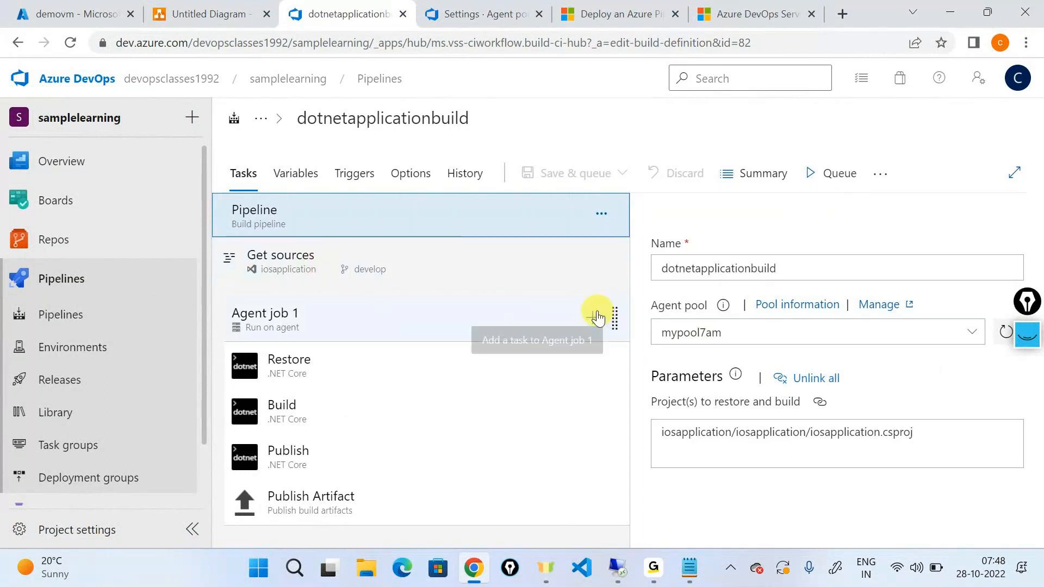
Search the tasks for ".NET", add Use .NET Core to Agent job 1 and place it above the Restore task.
left_click(593, 320)
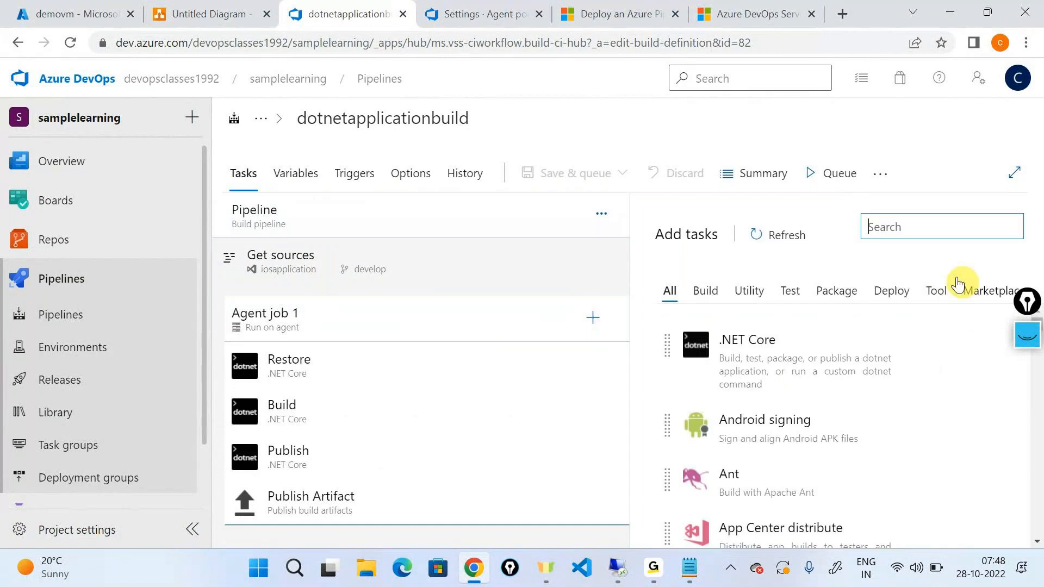
type(".NET")
mouse_move(792, 405)
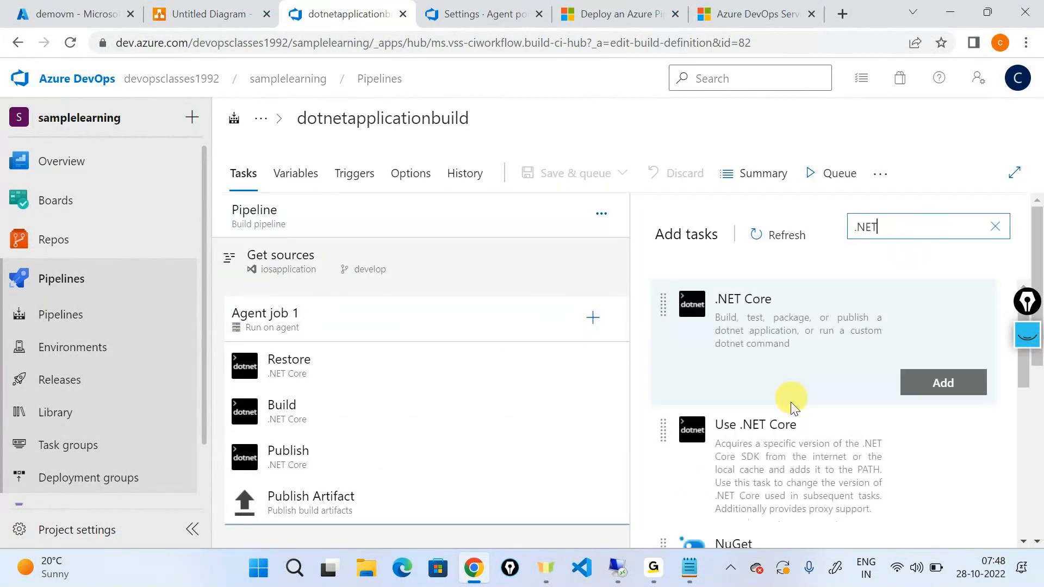
scroll(791, 405, "down", 3)
scroll(762, 330, "up", 1)
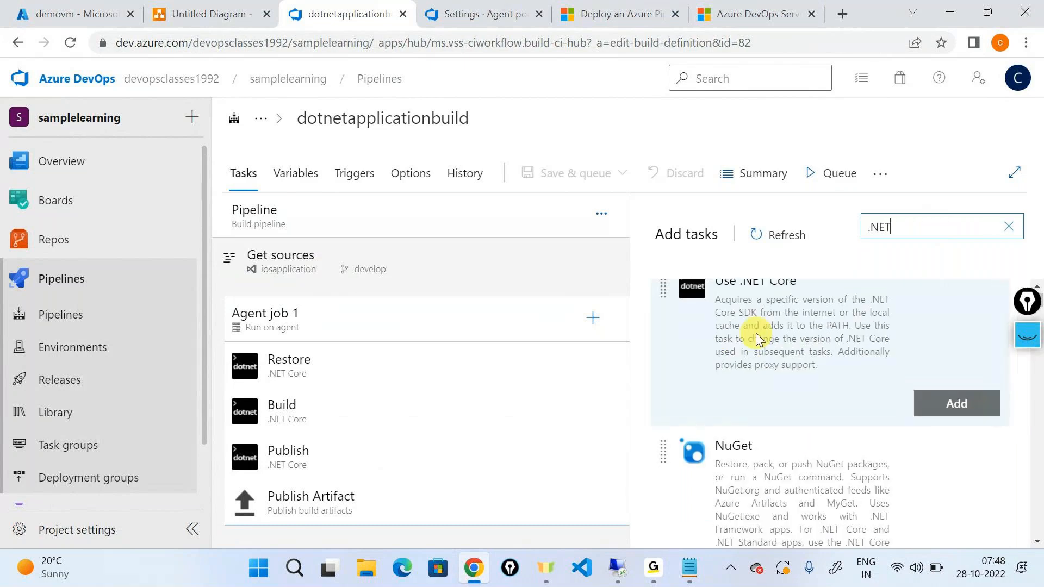
left_click(931, 435)
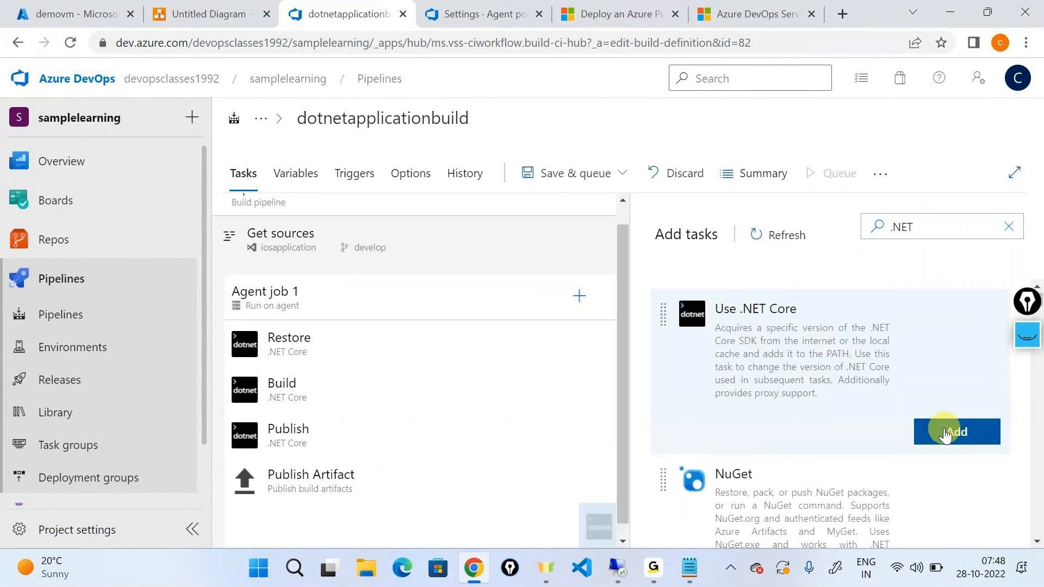
left_click(275, 517)
left_click_drag(275, 517, 300, 343)
Set the Use .NET Core task's SDK version to 6.x and review its remaining settings.
scroll(896, 370, "down", 3)
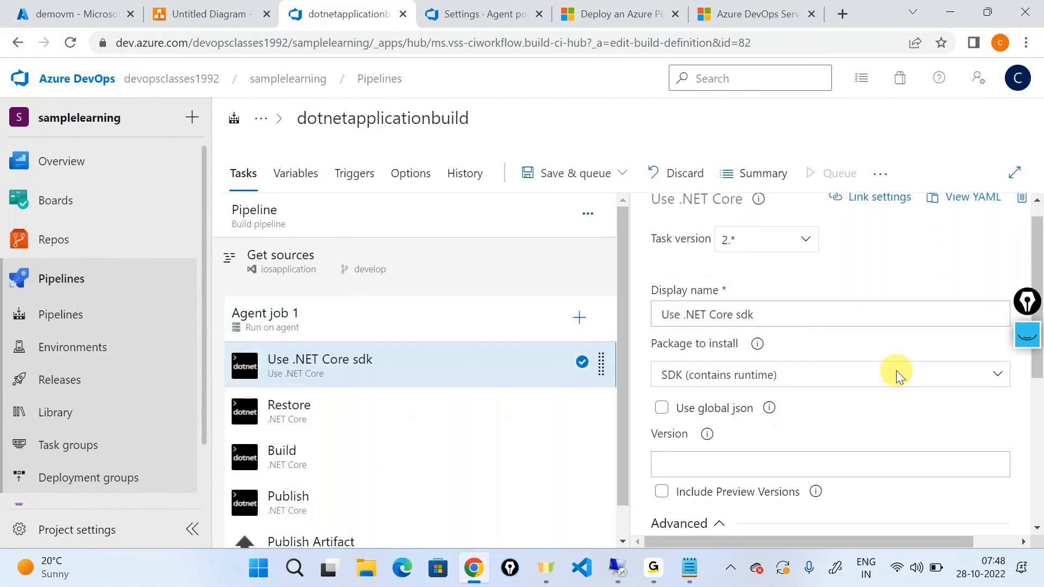
left_click(732, 345)
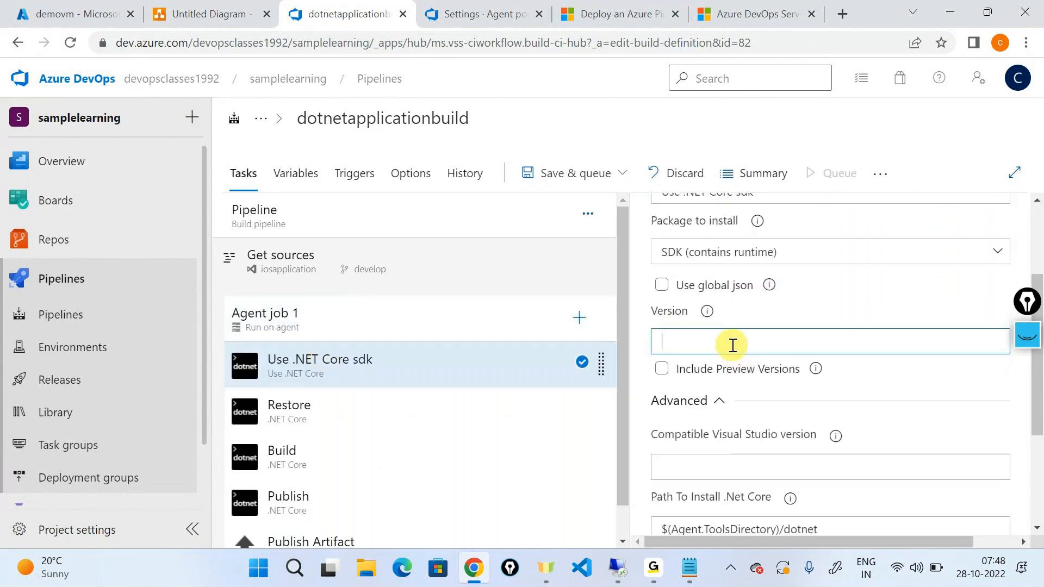
type("6.x")
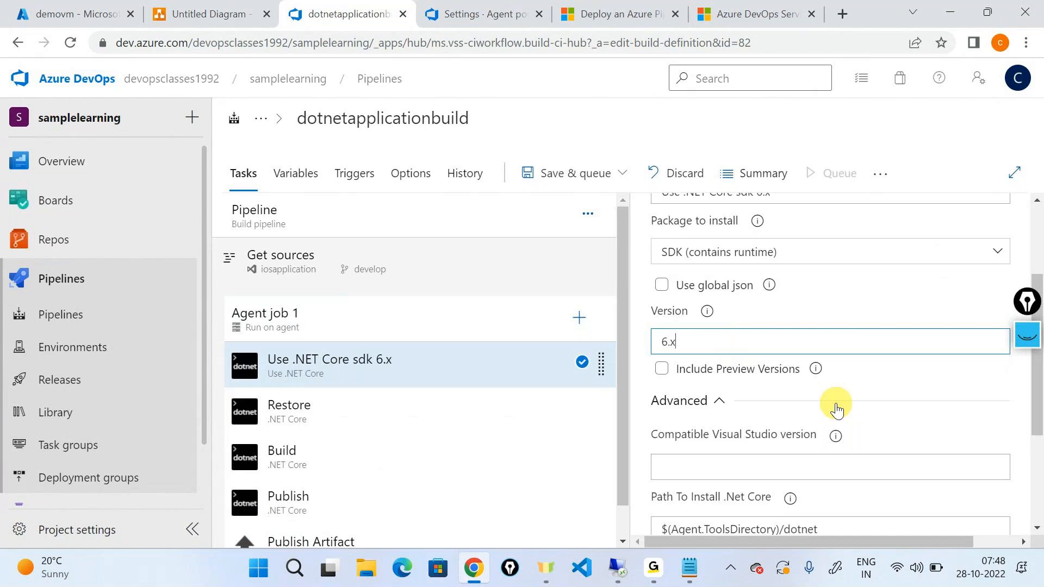
scroll(836, 408, "down", 2)
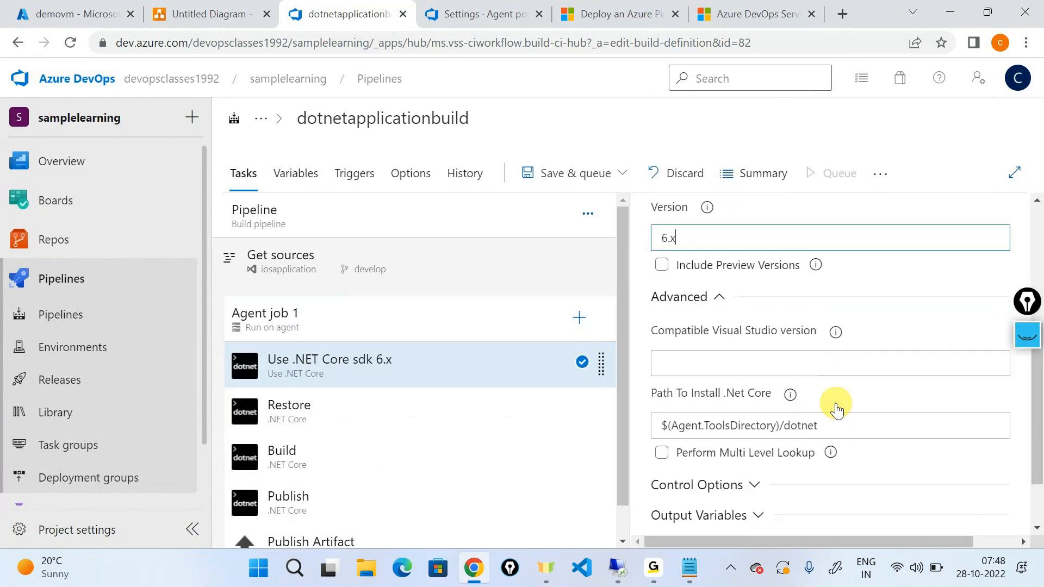
scroll(709, 354, "up", 5)
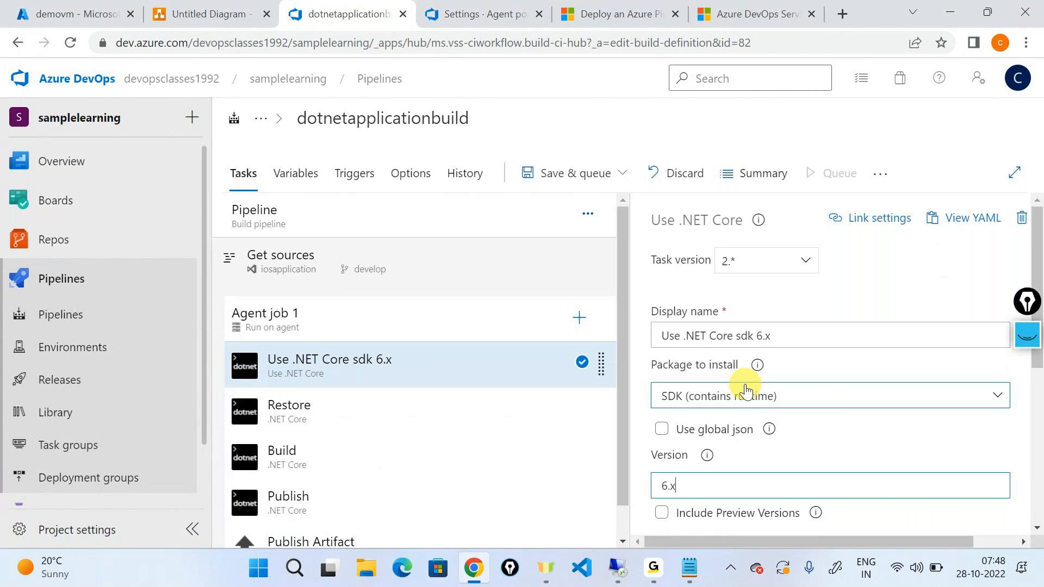
scroll(746, 390, "down", 1)
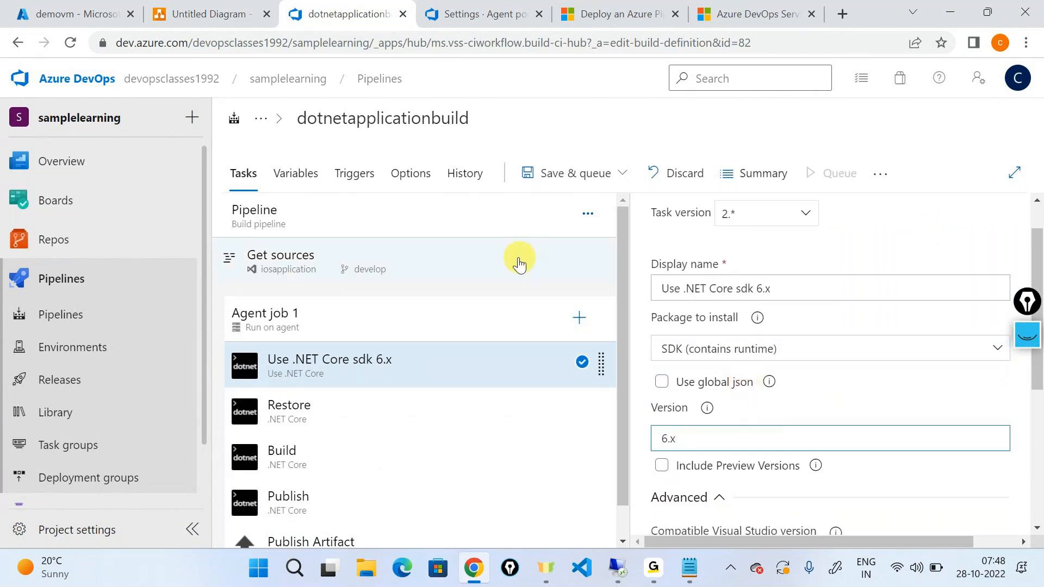
Save the edited dotnetapplicationbuild pipeline and queue a new run.
left_click(519, 179)
left_click(558, 204)
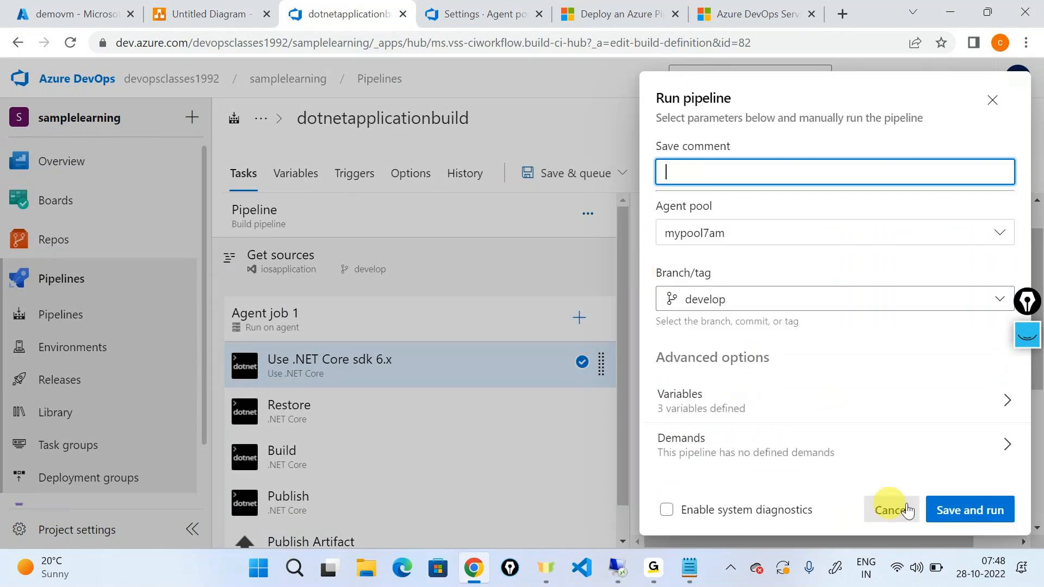
left_click(971, 510)
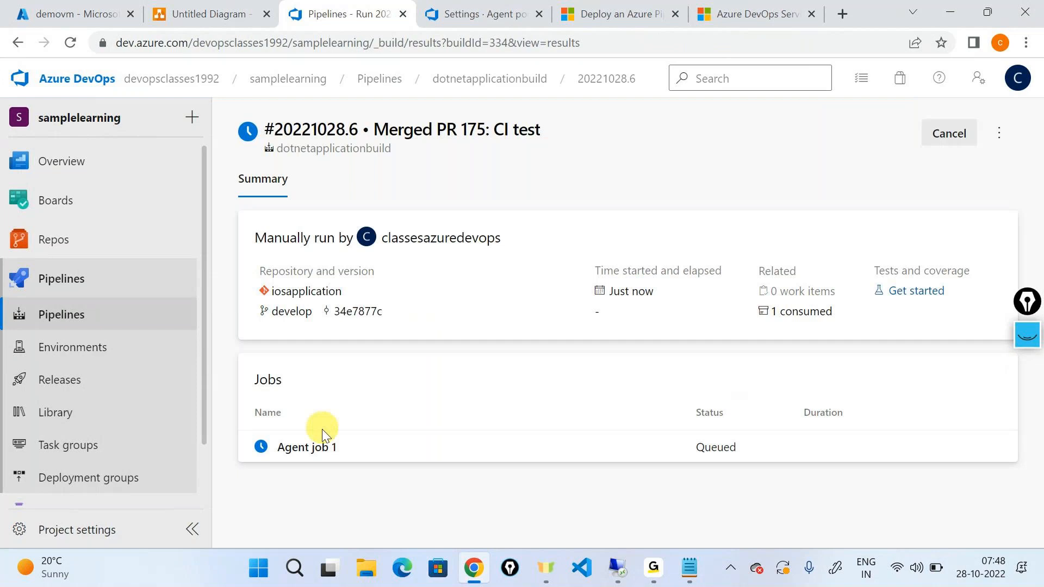
Open Agent job 1 of the new run, reload the page and examine the SDK version in the Use .NET Core task's log.
left_click(310, 445)
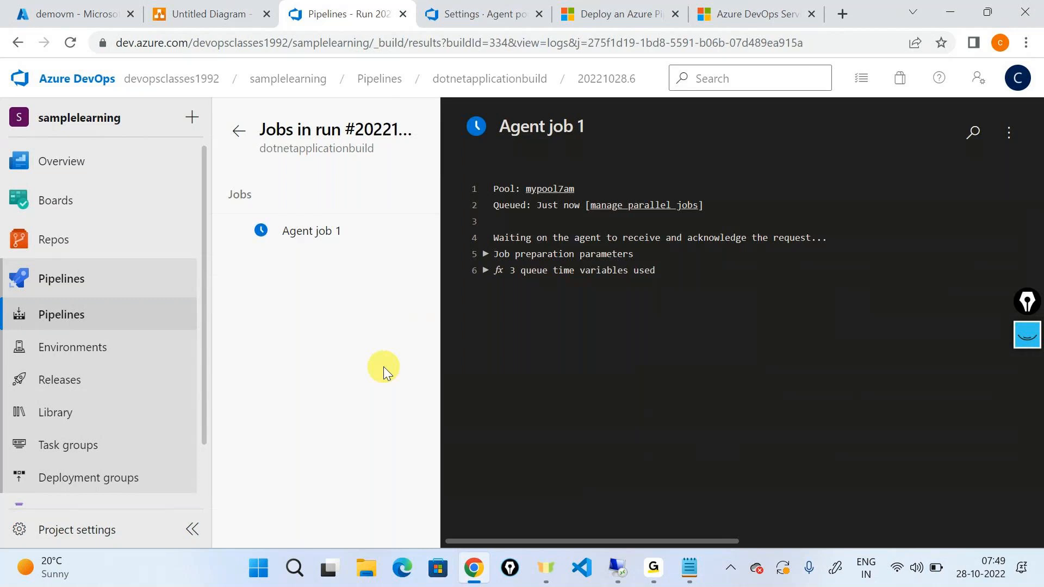
left_click(64, 41)
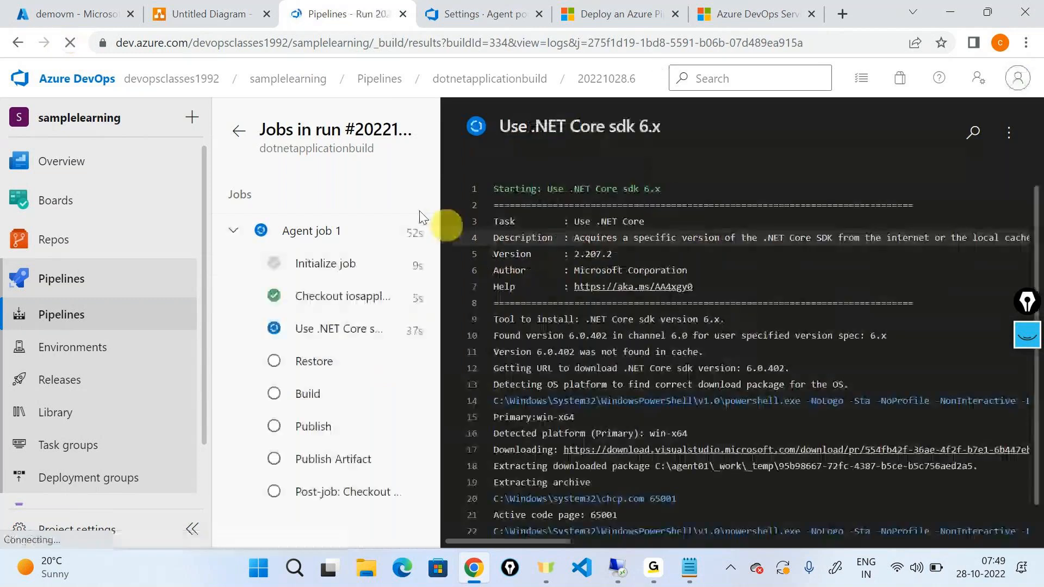
left_click(331, 330)
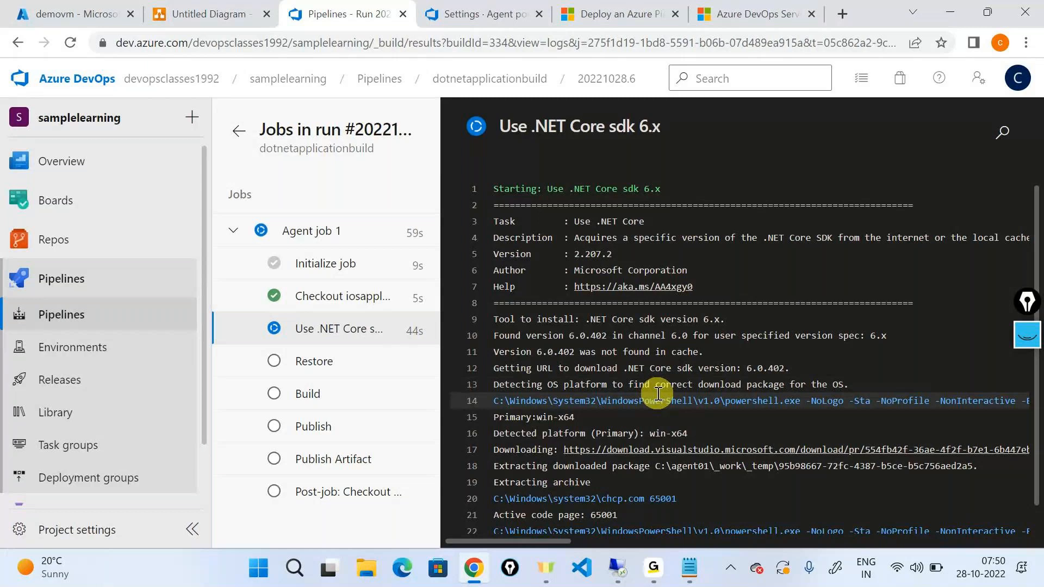
double_click(765, 343)
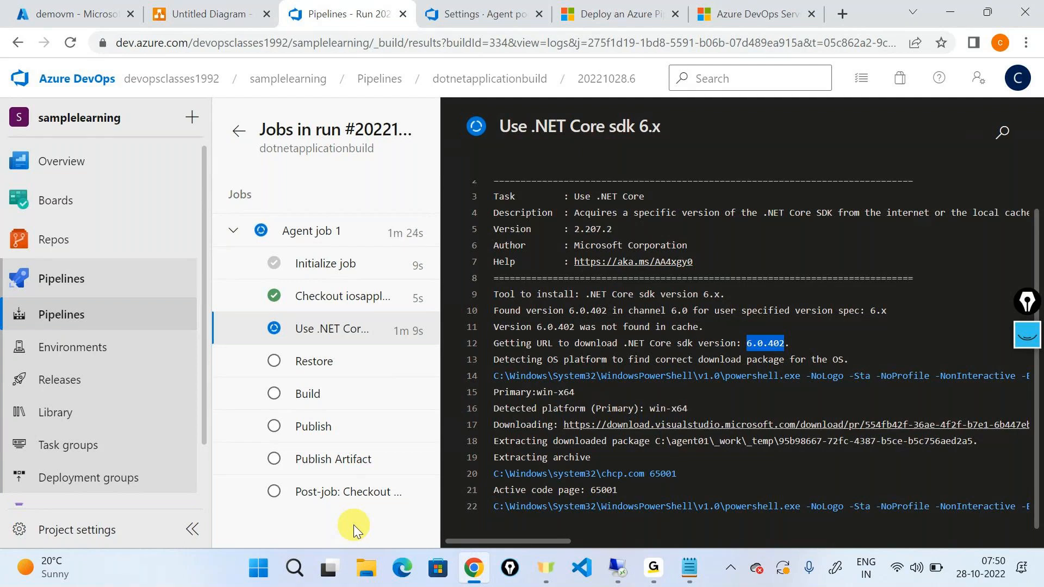
left_click(654, 573)
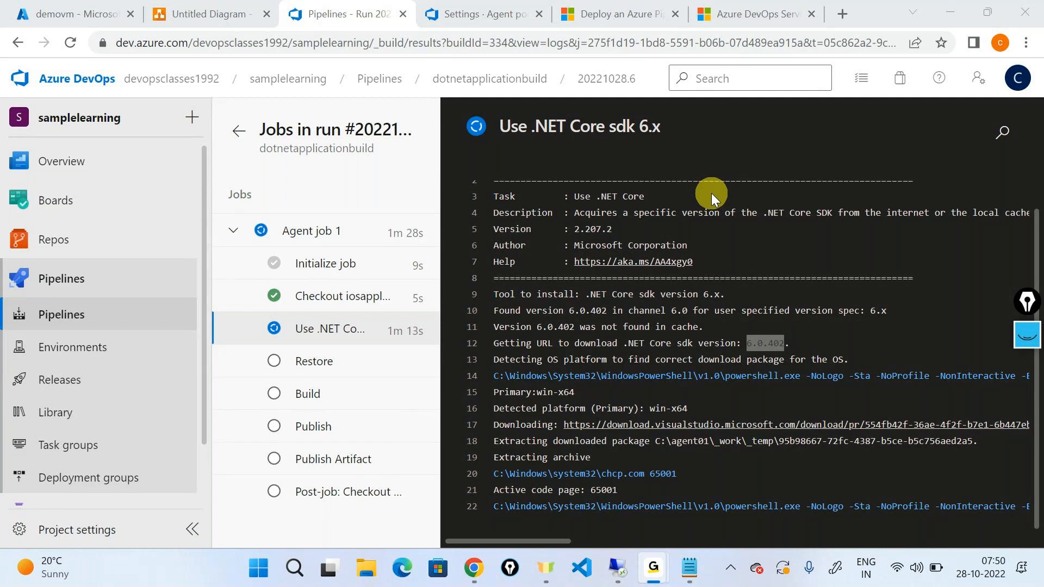
Switch to the Microsoft Learn article on self-hosted Windows agents and highlight its title at the start of the page.
key("alt+Tab")
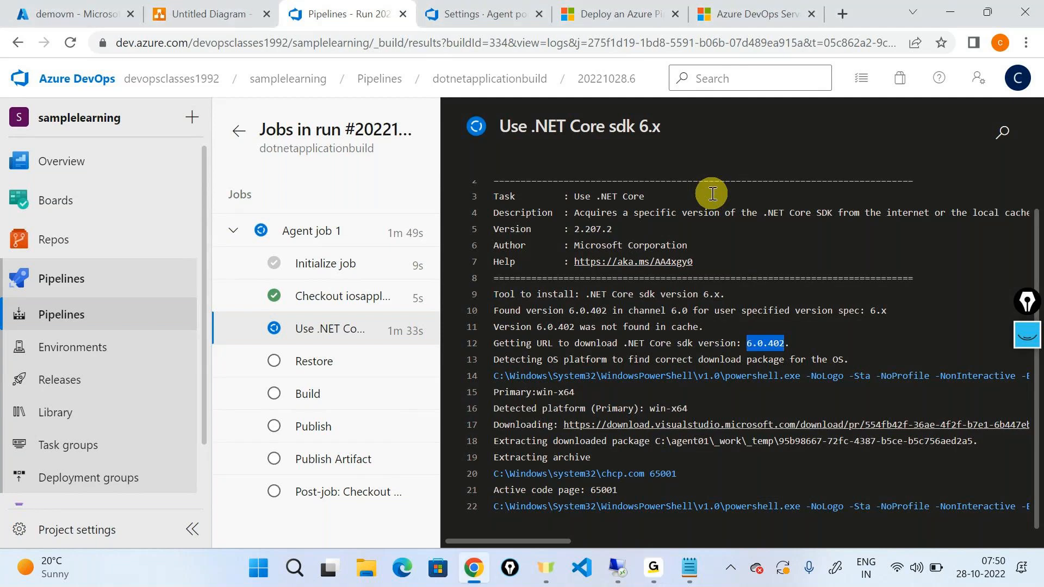
left_click(663, 13)
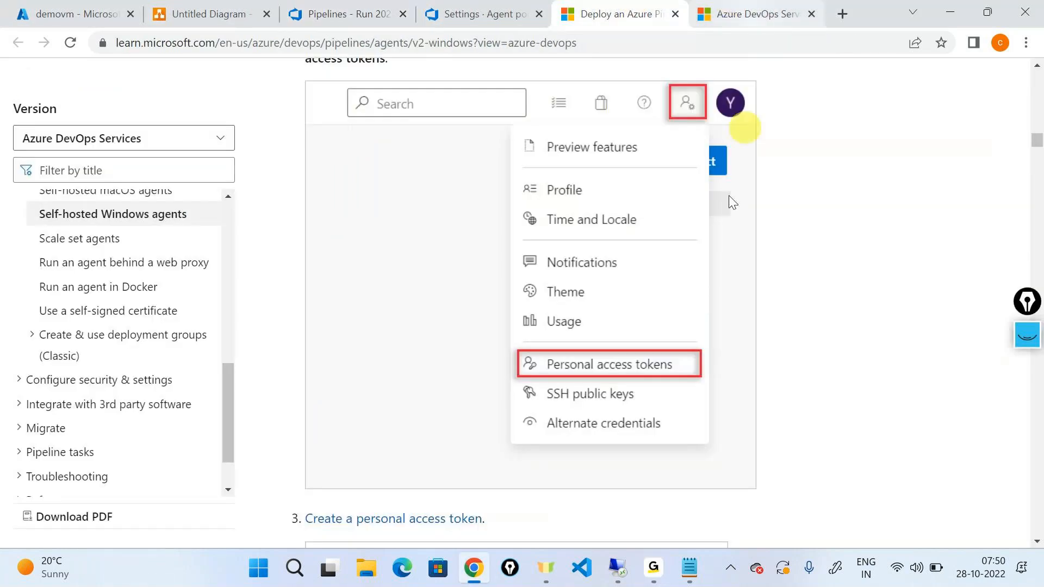
scroll(728, 195, "up", 5)
scroll(692, 274, "up", 10)
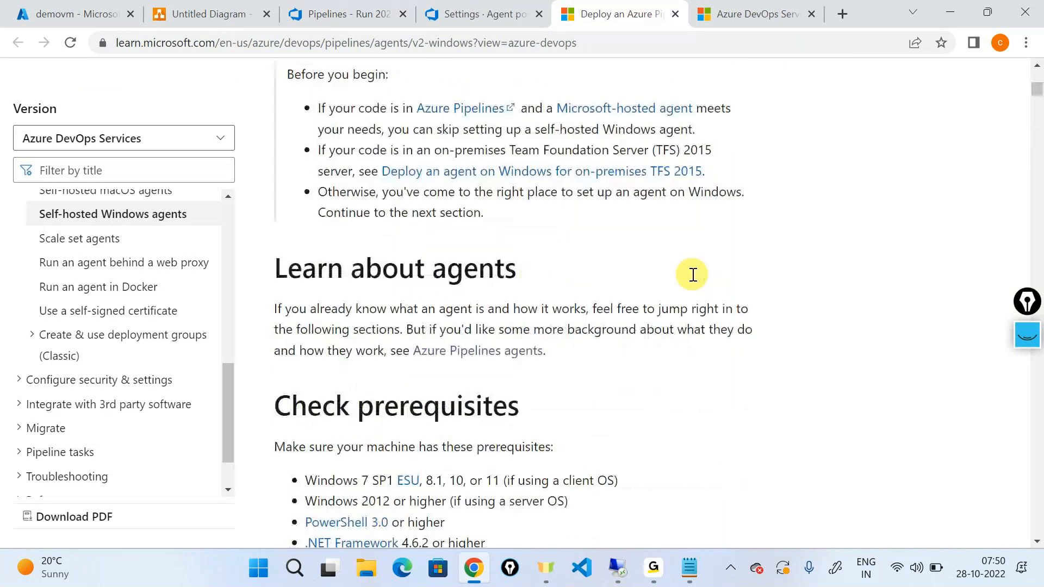
scroll(693, 274, "up", 7)
triple_click(705, 279)
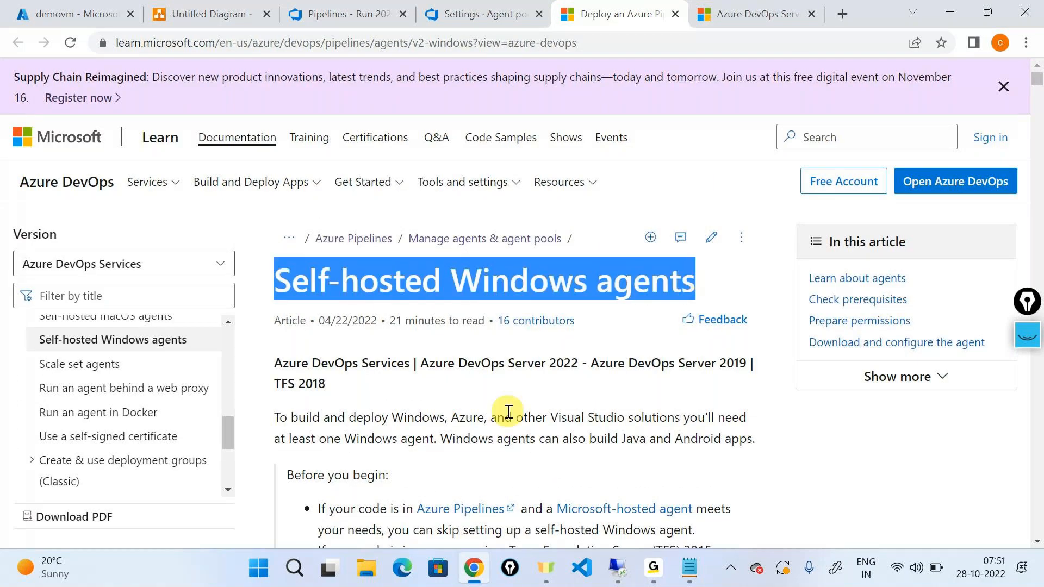
Review the article from its prerequisites through agent download and configuration to the section "Choose interactive or service mode".
scroll(509, 411, "down", 5)
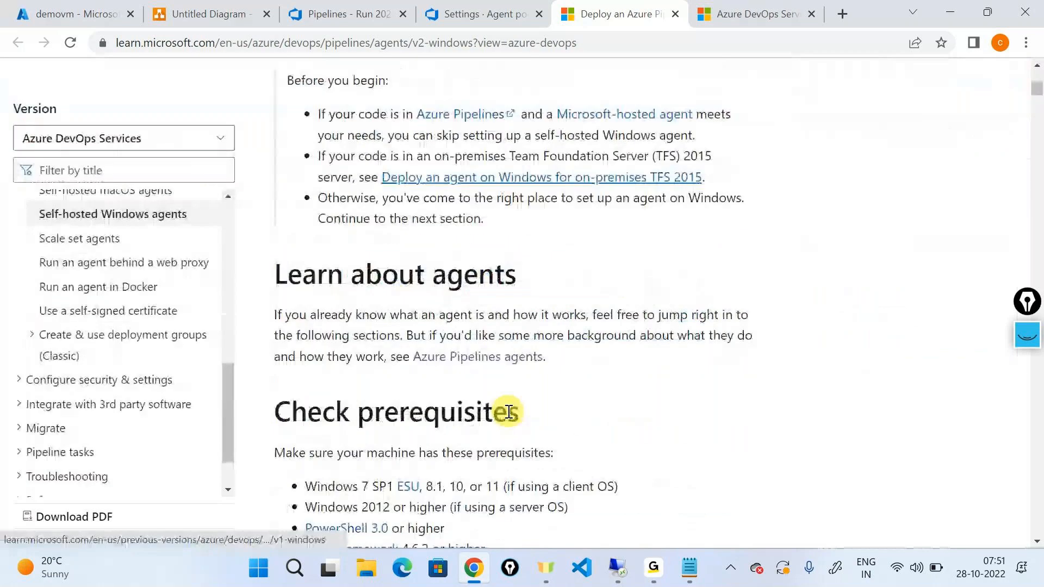
scroll(508, 412, "down", 15)
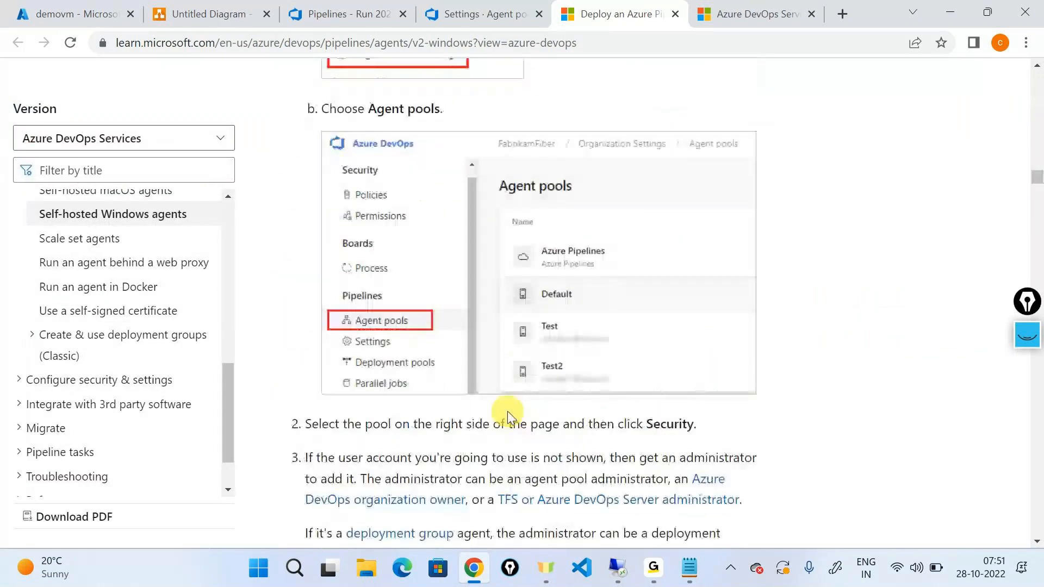
scroll(508, 412, "down", 15)
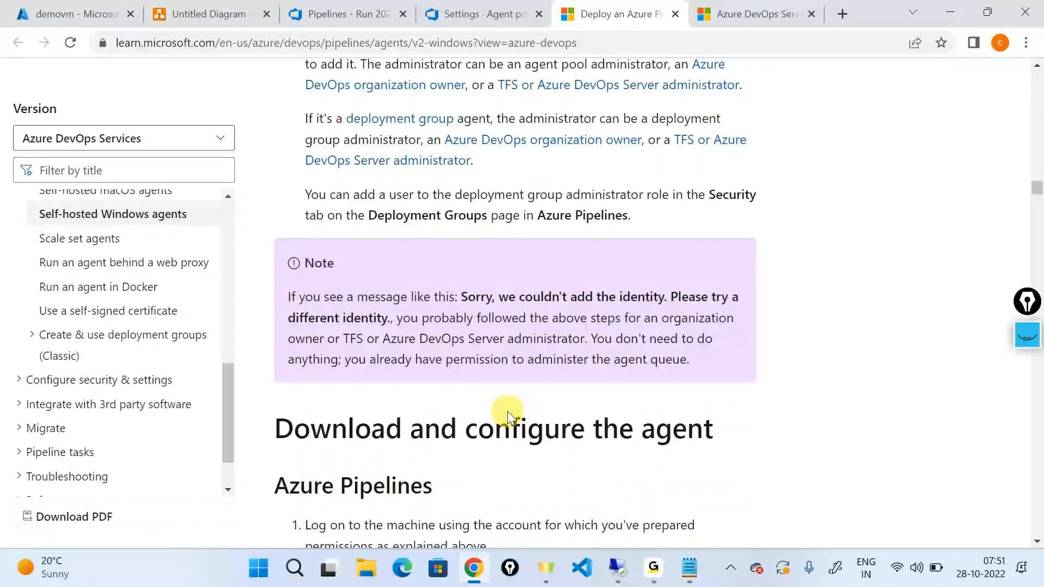
scroll(508, 411, "down", 3)
scroll(508, 412, "down", 12)
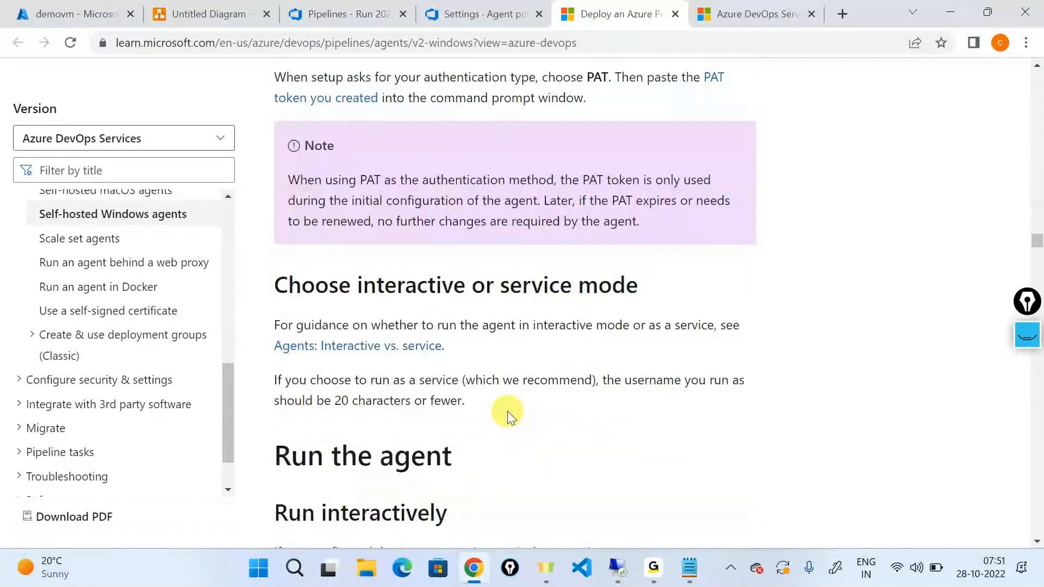
scroll(509, 411, "down", 1)
left_click_drag(288, 257, 637, 257)
Open the linked "Agents: Interactive vs. service" guidance in a new tab and read the two recommended run modes.
right_click(410, 326)
left_click(461, 339)
left_click(678, 21)
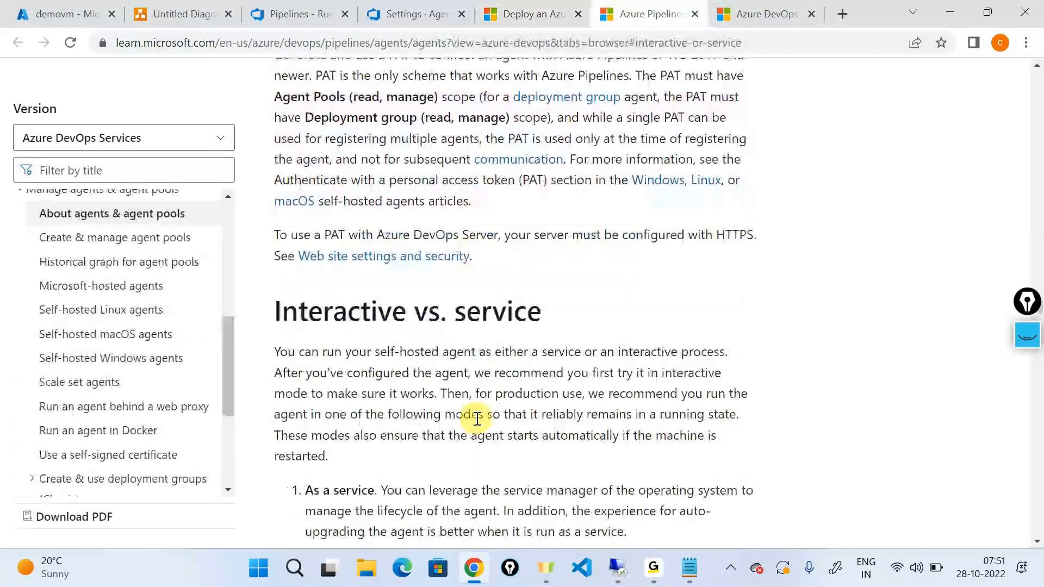
scroll(477, 419, "down", 3)
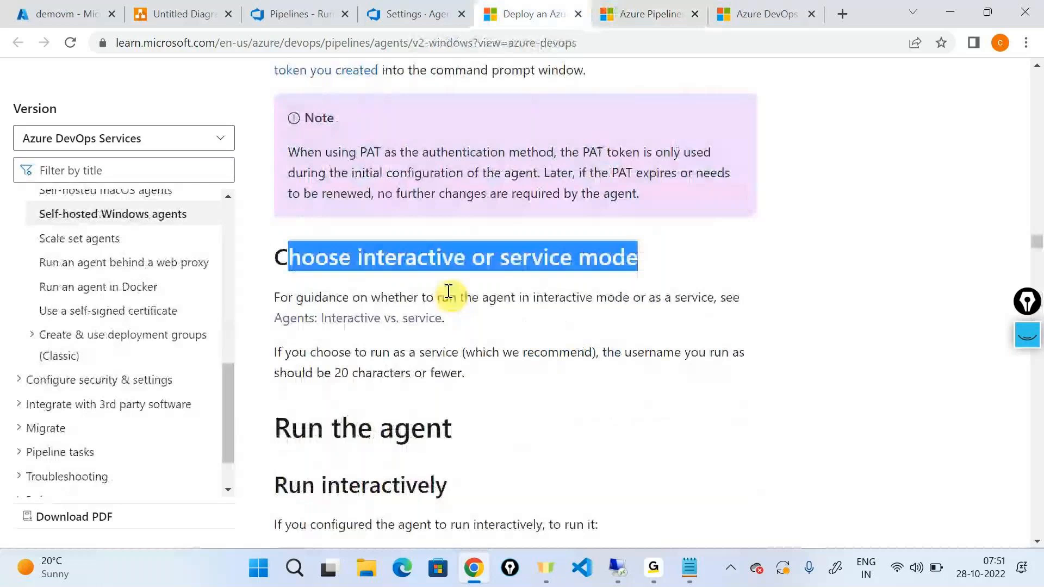
Return to the Self-hosted Windows agents article and review its authentication, permission and prerequisite sections back up to the introduction.
left_click(461, 298)
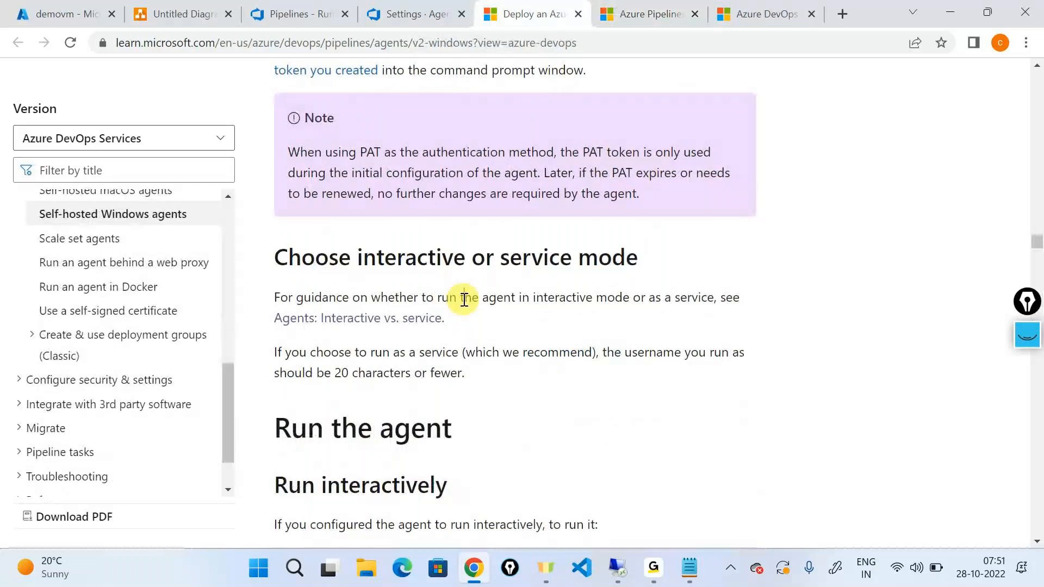
scroll(622, 356, "down", 3)
scroll(500, 250, "up", 5)
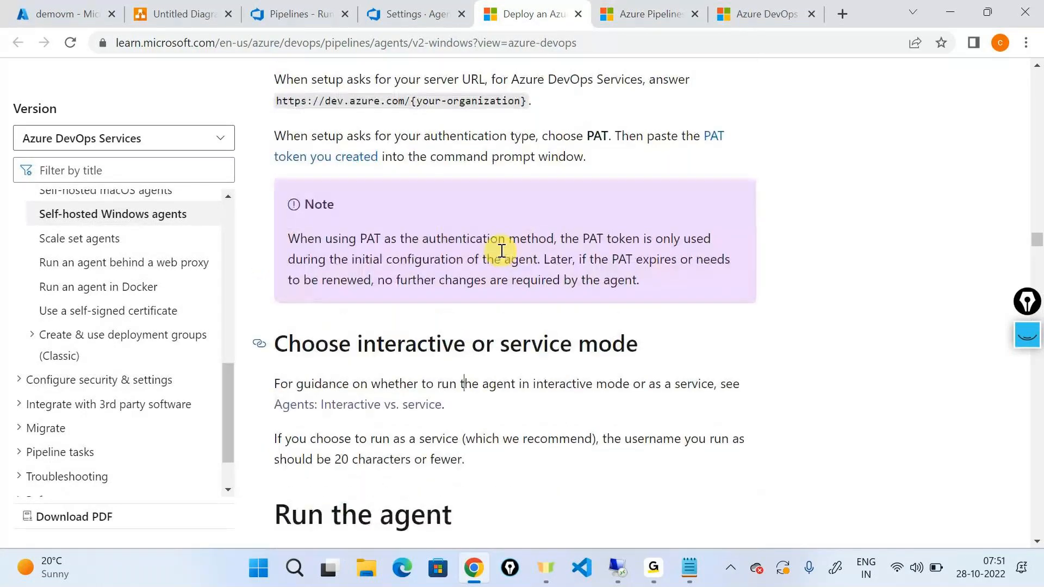
scroll(500, 250, "up", 5)
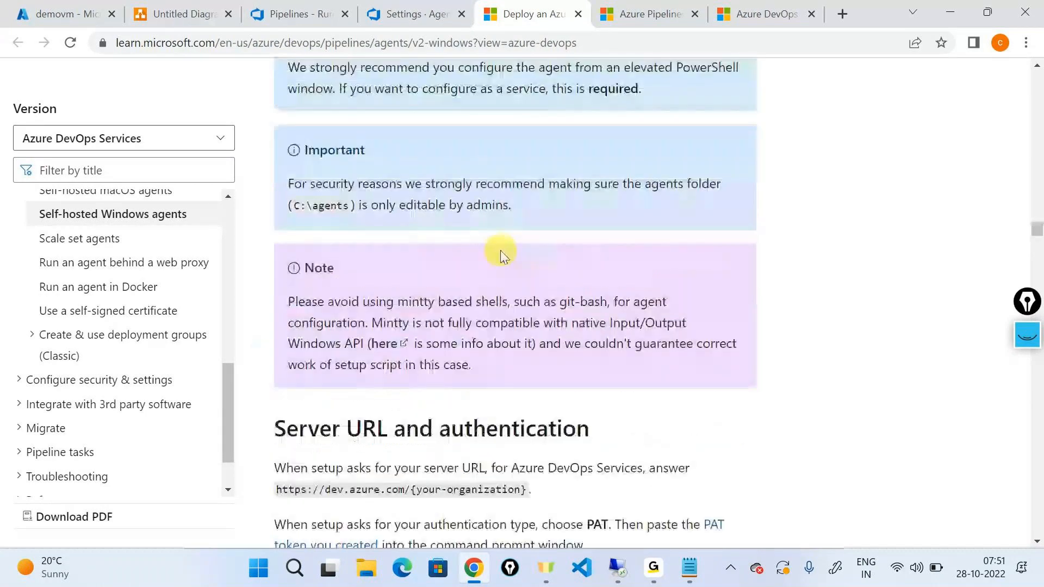
scroll(500, 250, "up", 5)
scroll(500, 252, "up", 10)
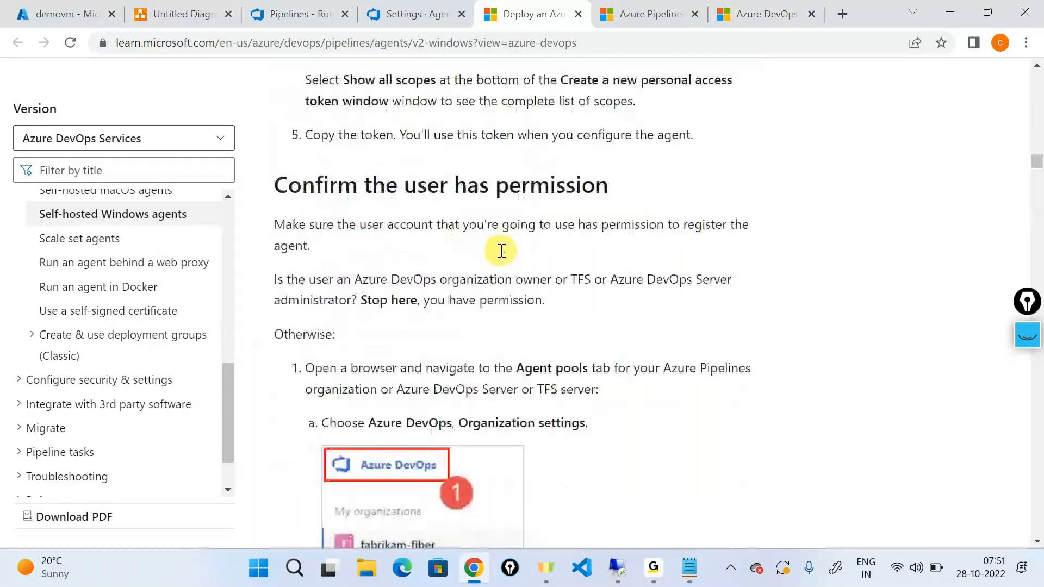
scroll(502, 250, "up", 10)
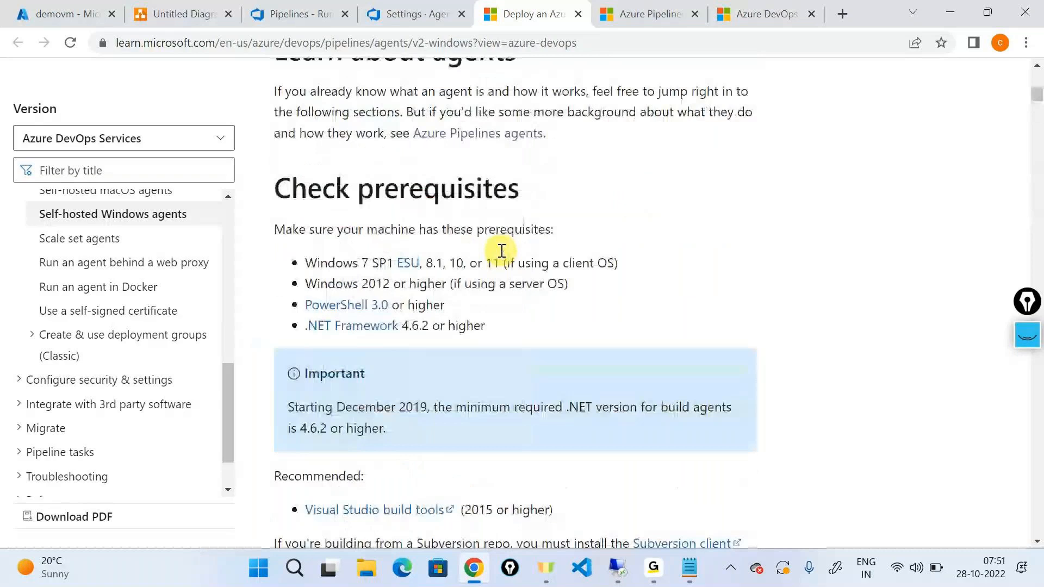
scroll(502, 251, "up", 10)
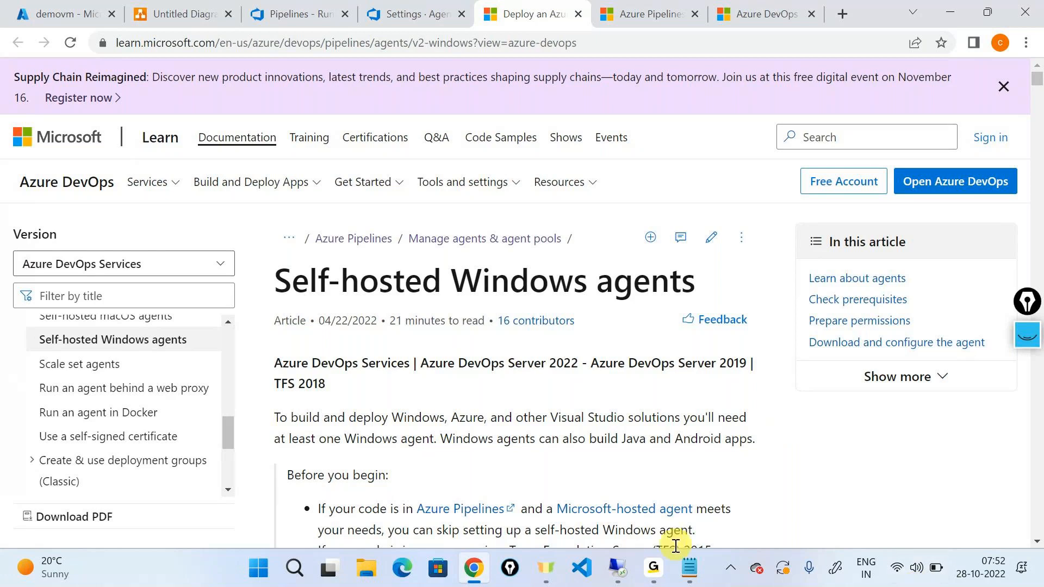
mouse_move(653, 568)
left_click(687, 501)
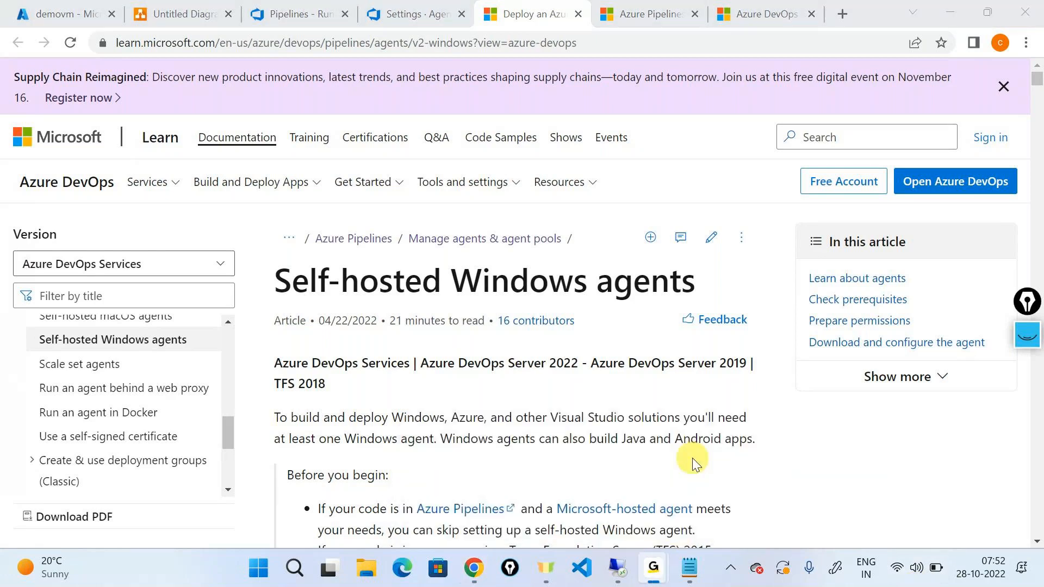